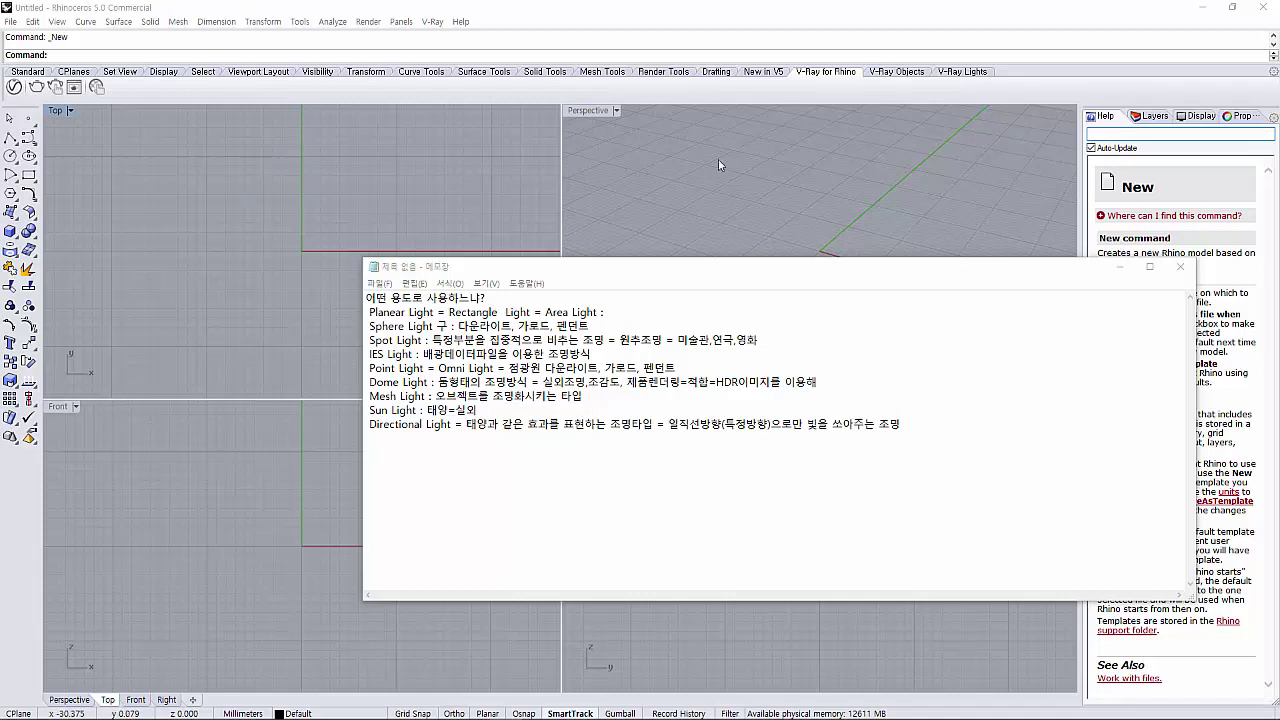
Show the V-Ray lighting tools and review the Planear/Rectangle Light entry in the notes
{"action": "left_click", "coordinate": [958, 73]}
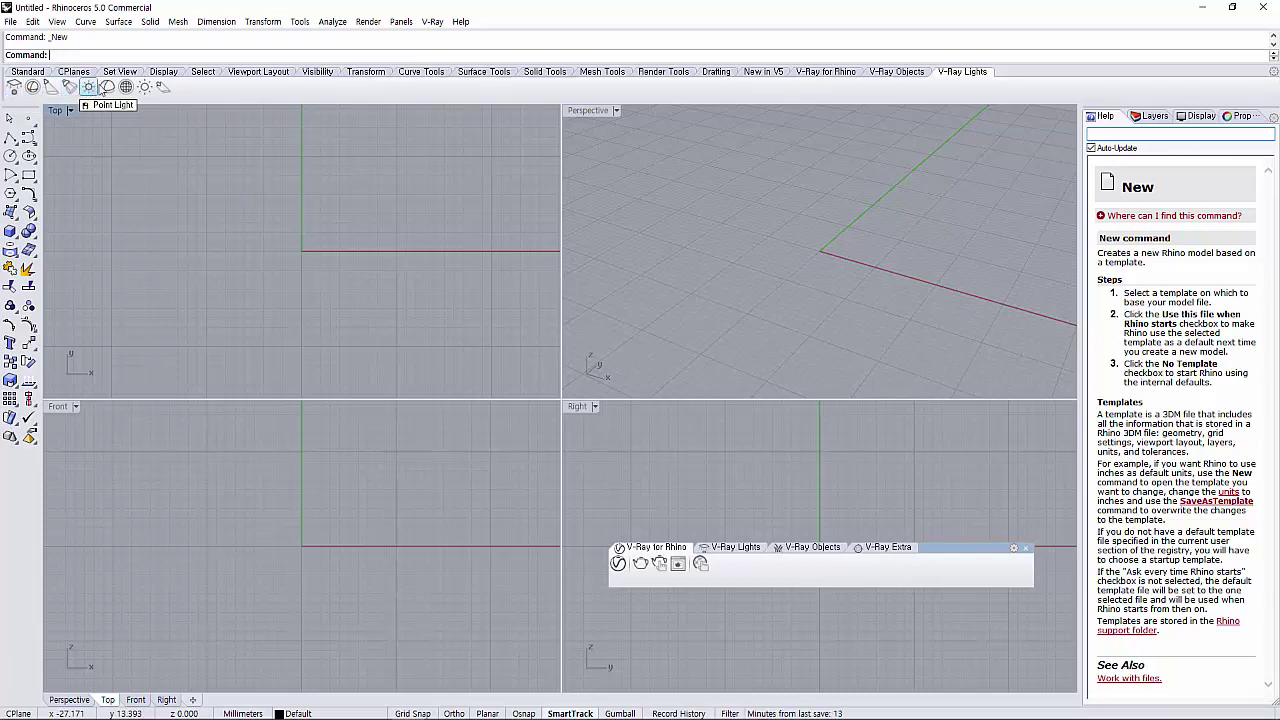
{"action": "mouse_move", "coordinate": [320, 690]}
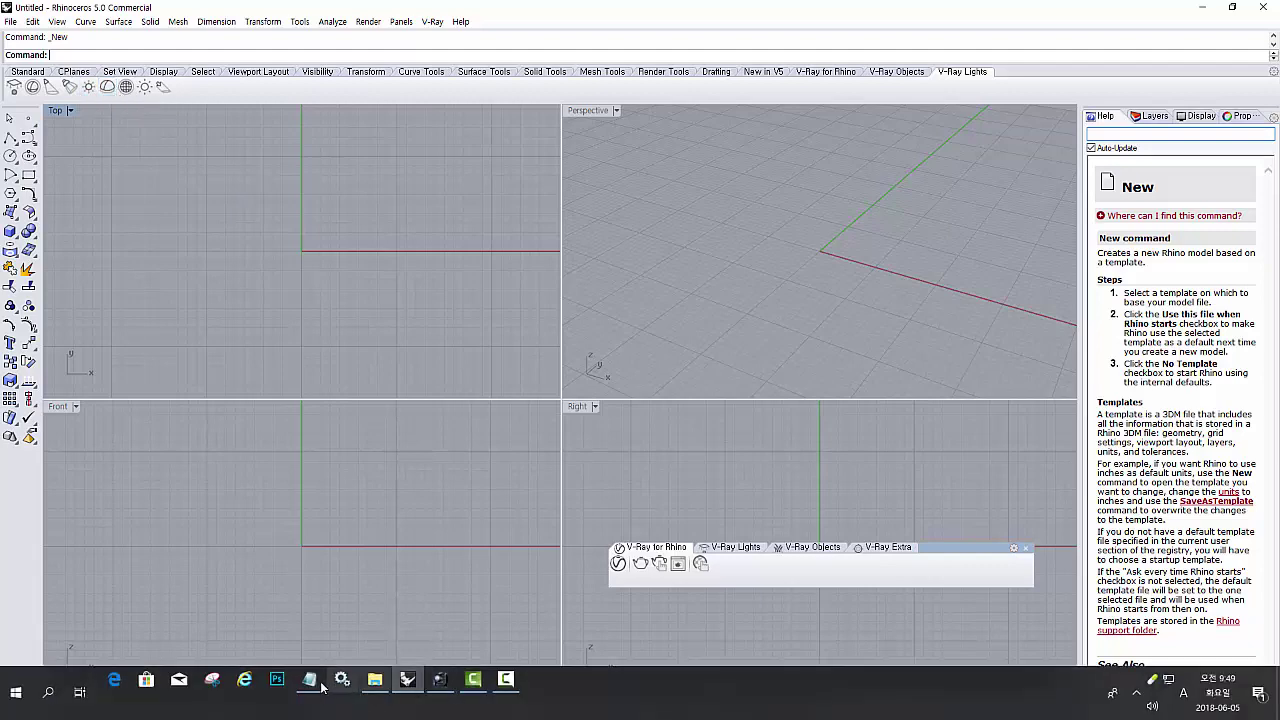
{"action": "left_click", "coordinate": [309, 680]}
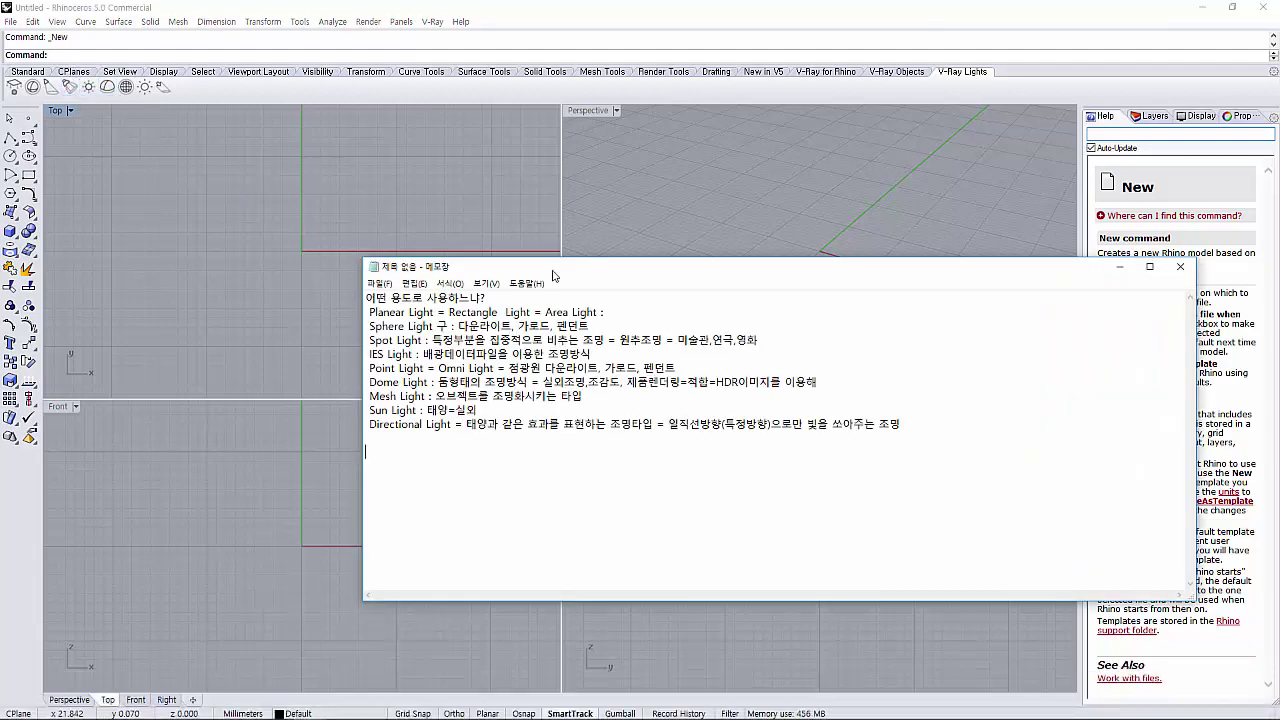
{"action": "left_click_drag", "start_coordinate": [551, 271], "coordinate": [313, 176]}
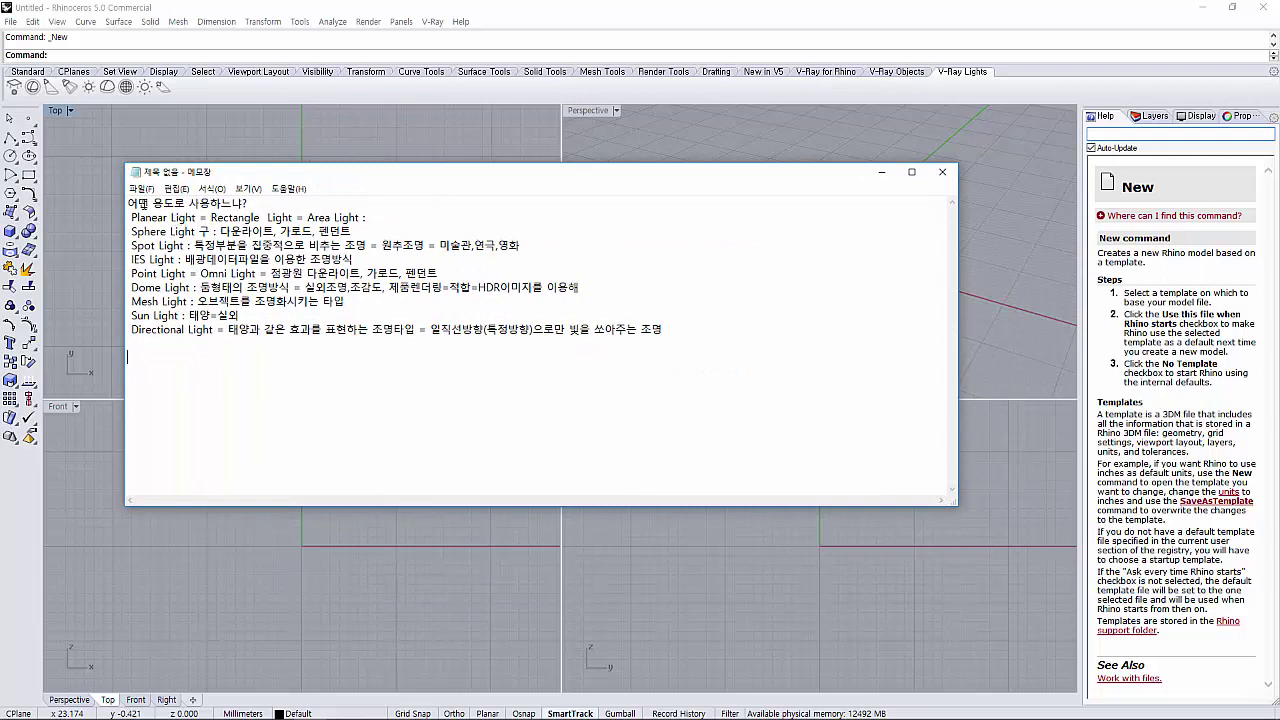
{"action": "left_click_drag", "start_coordinate": [128, 203], "coordinate": [250, 203]}
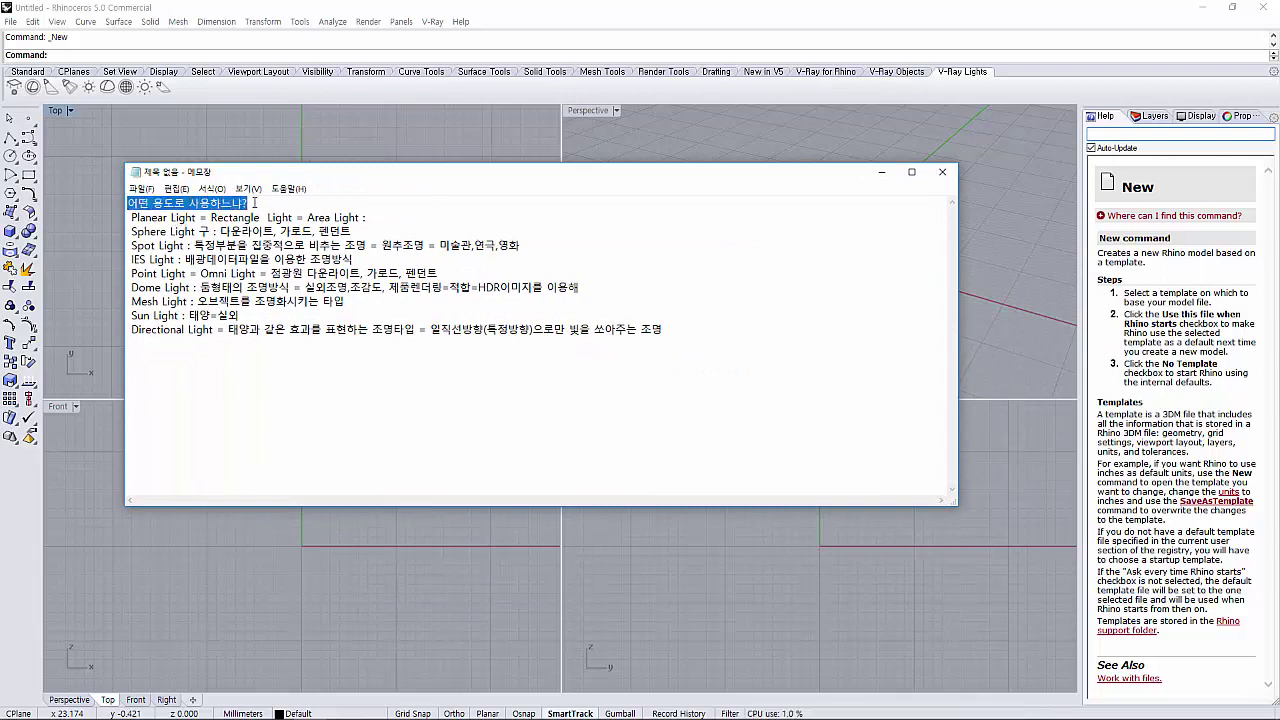
{"action": "left_click", "coordinate": [195, 217]}
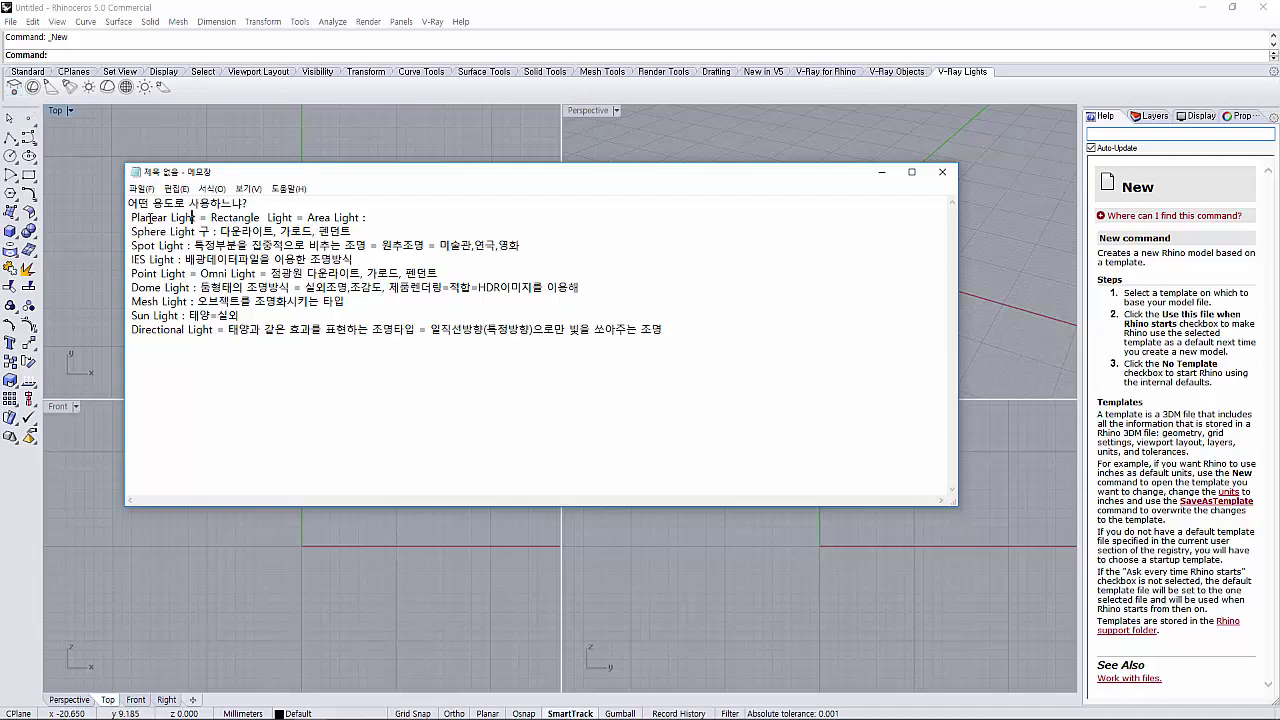
{"action": "left_click_drag", "start_coordinate": [139, 217], "coordinate": [300, 218]}
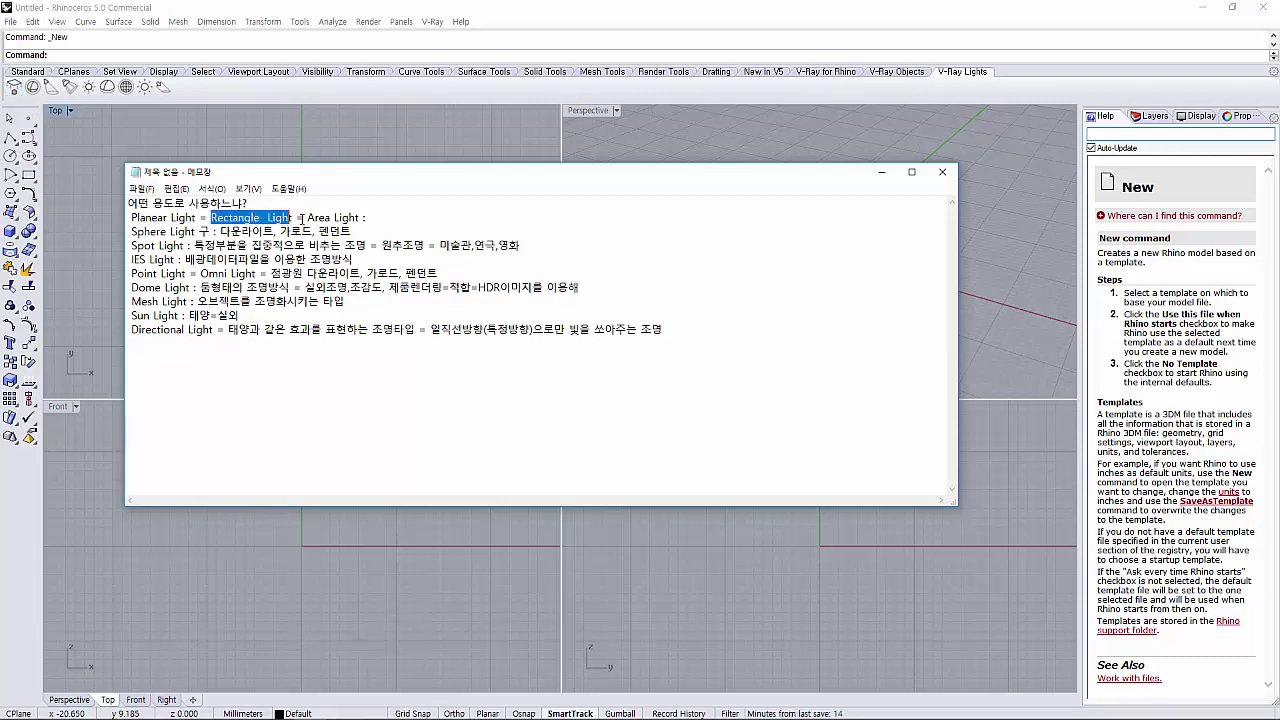
{"action": "left_click_drag", "start_coordinate": [216, 217], "coordinate": [294, 217]}
{"action": "left_click_drag", "start_coordinate": [262, 177], "coordinate": [484, 244]}
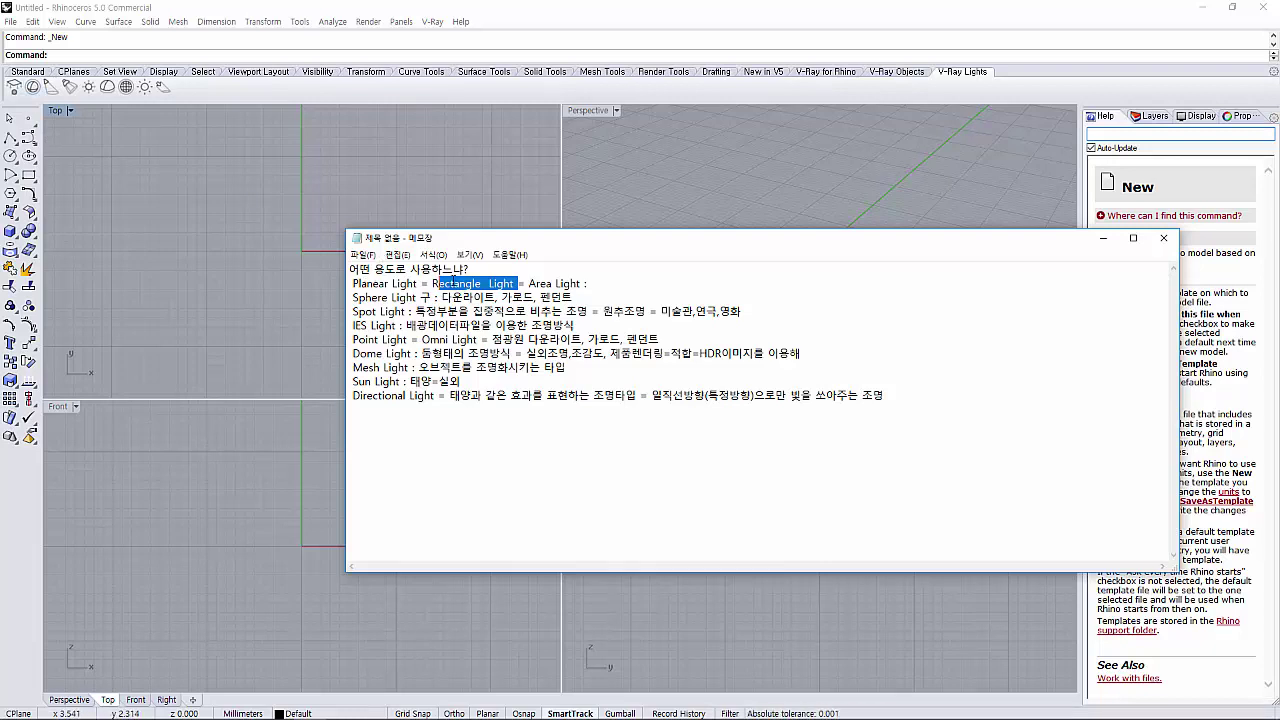
Draw a square rectangular light around the origin in the Top view and select it
{"action": "left_click", "coordinate": [305, 222]}
{"action": "left_click", "coordinate": [14, 87]}
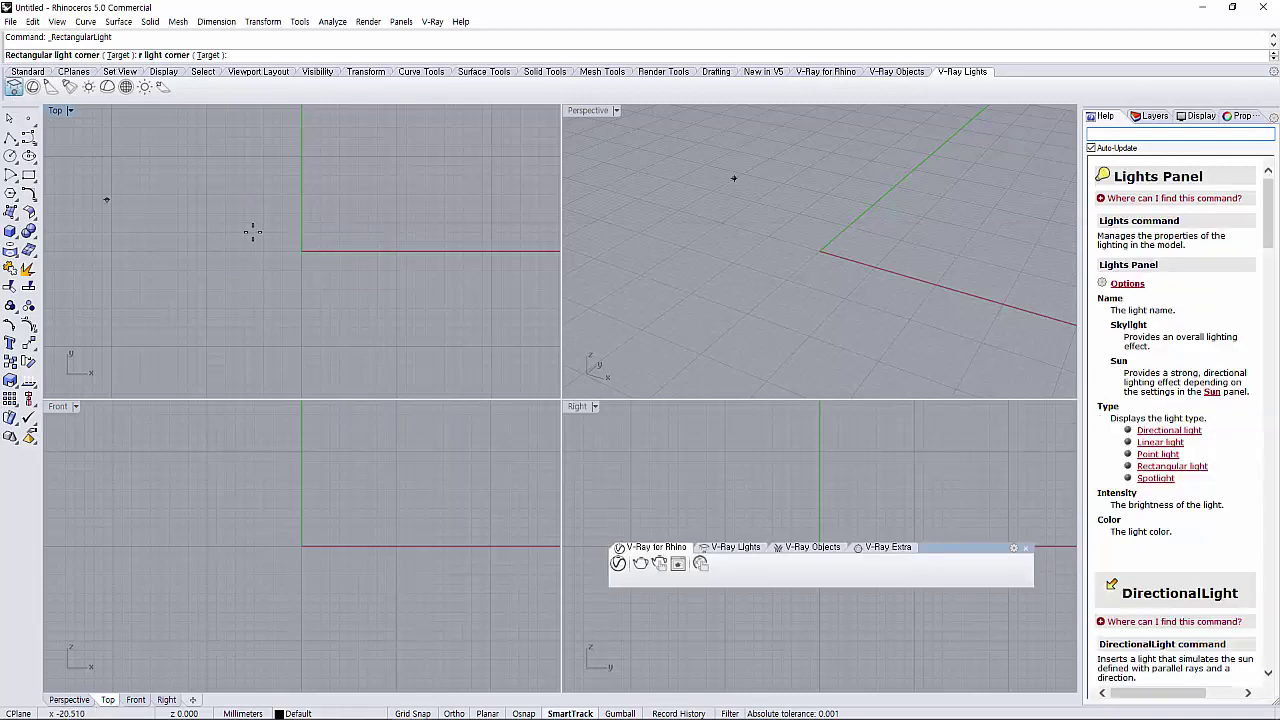
{"action": "left_click", "coordinate": [237, 189]}
{"action": "left_click", "coordinate": [363, 190]}
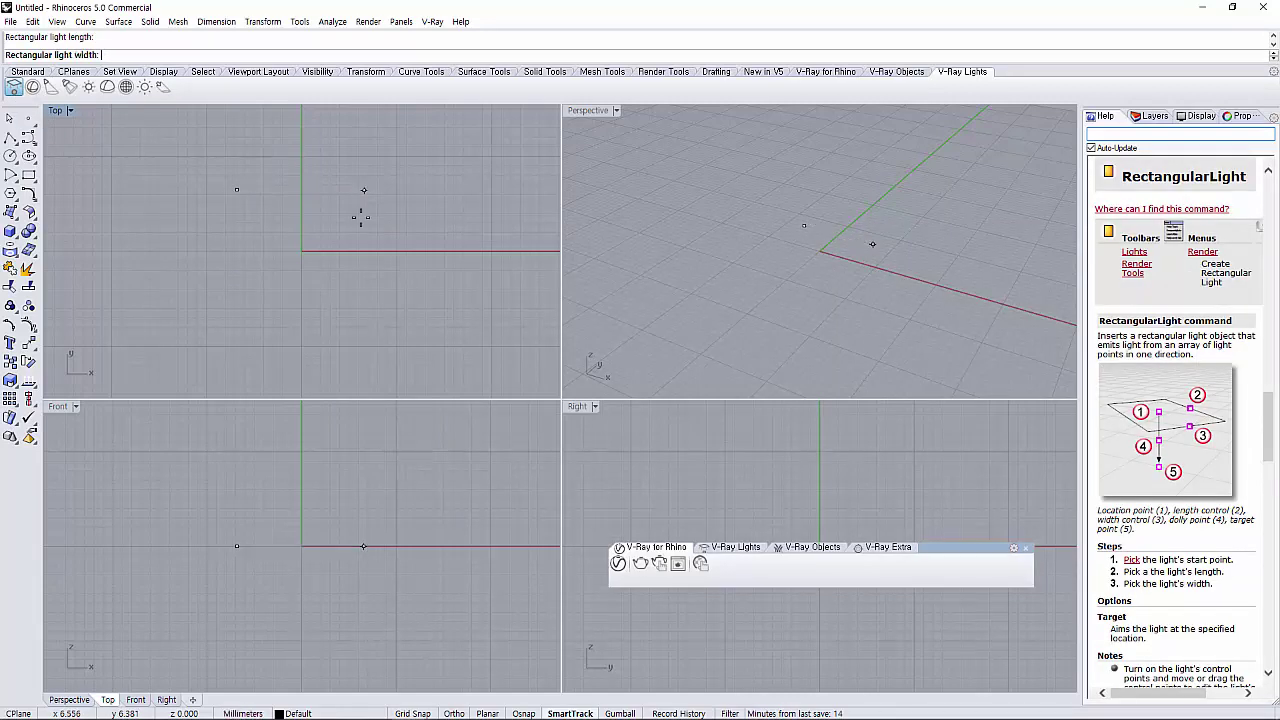
{"action": "left_click", "coordinate": [363, 317]}
{"action": "left_click", "coordinate": [244, 190]}
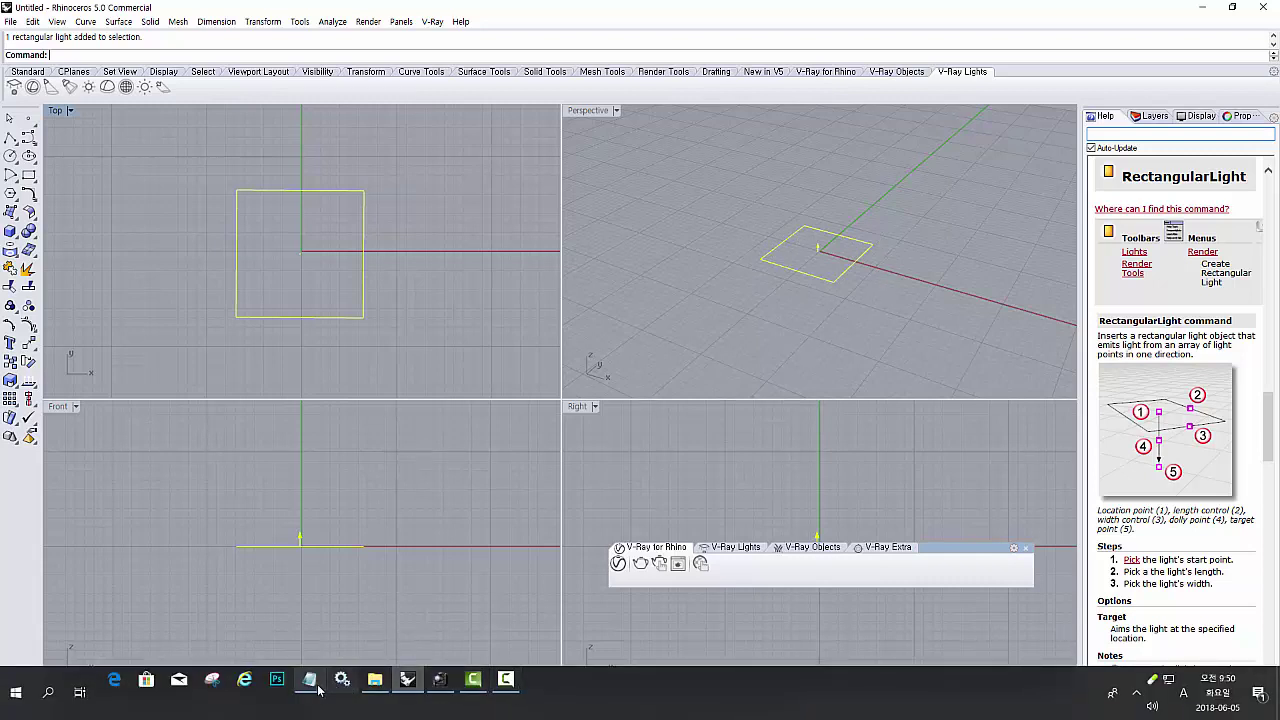
{"action": "left_click", "coordinate": [309, 679]}
Add Korean labels (영역조명), (사각조명) and (평면조명) after Area, Rectangle and Planear Light
{"action": "left_click", "coordinate": [505, 297]}
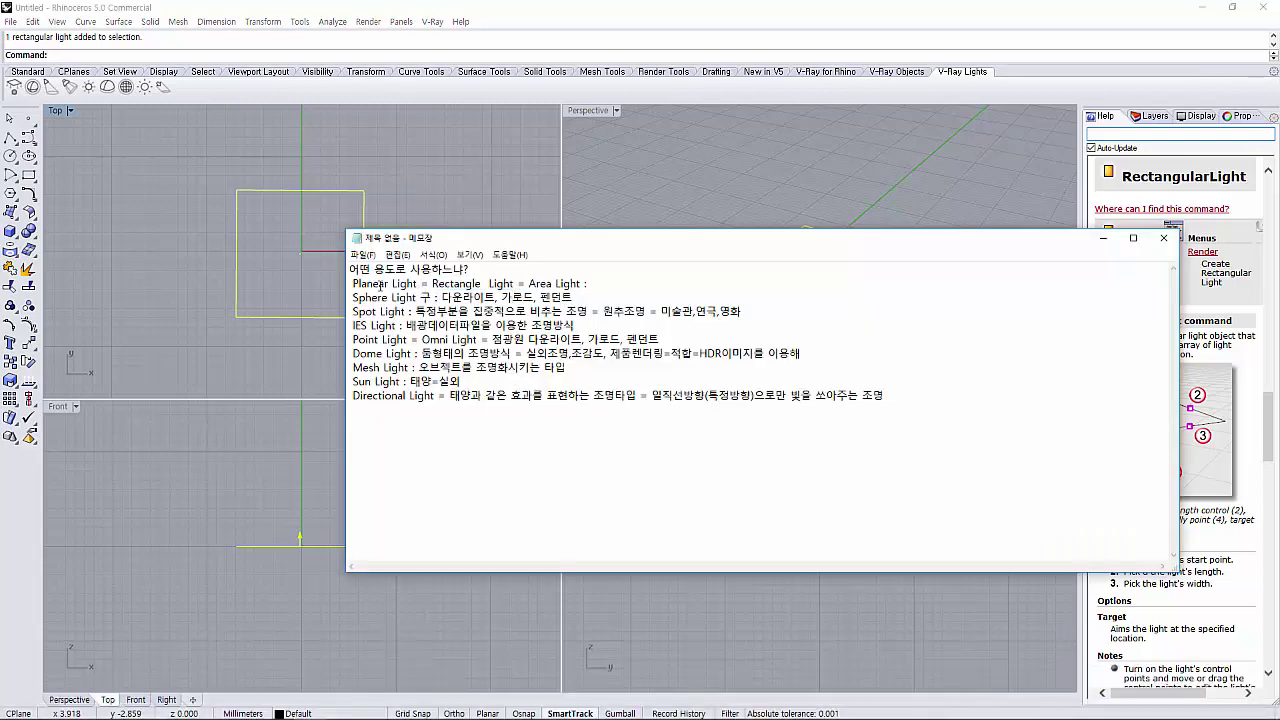
{"action": "left_click_drag", "start_coordinate": [355, 283], "coordinate": [497, 285]}
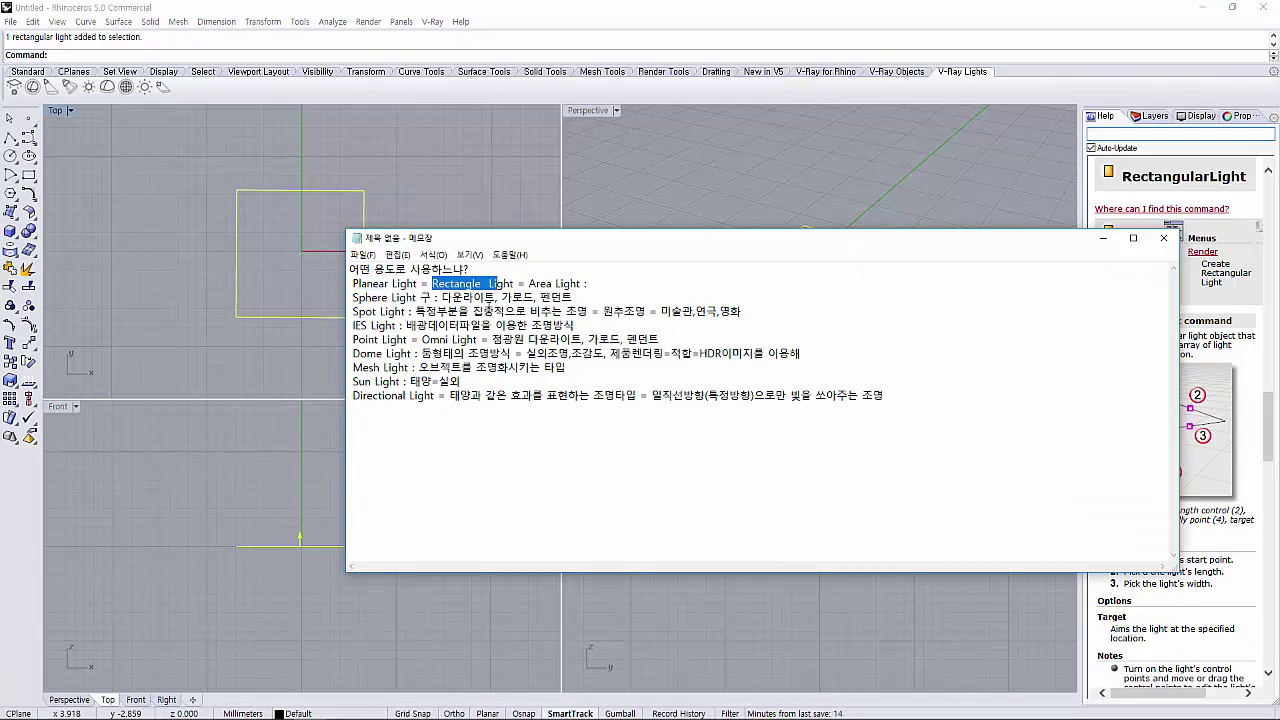
{"action": "left_click", "coordinate": [503, 297]}
{"action": "left_click_drag", "start_coordinate": [527, 284], "coordinate": [583, 284]}
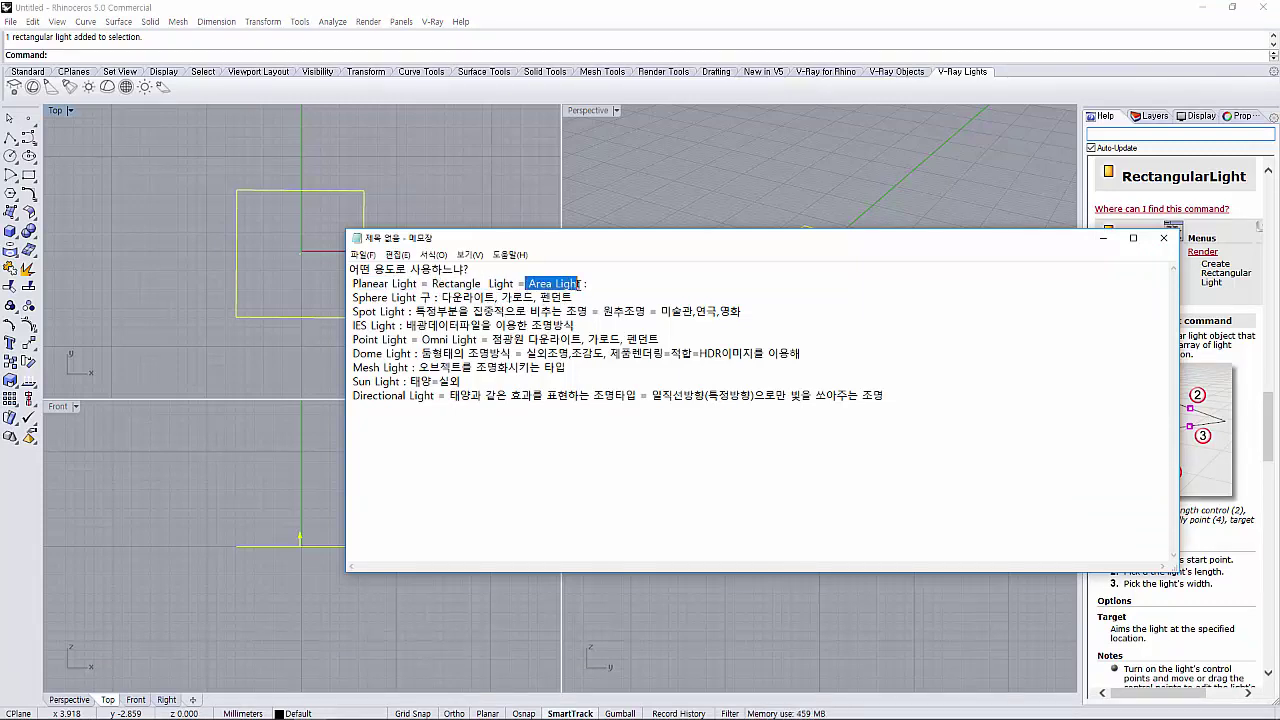
{"action": "left_click", "coordinate": [579, 286]}
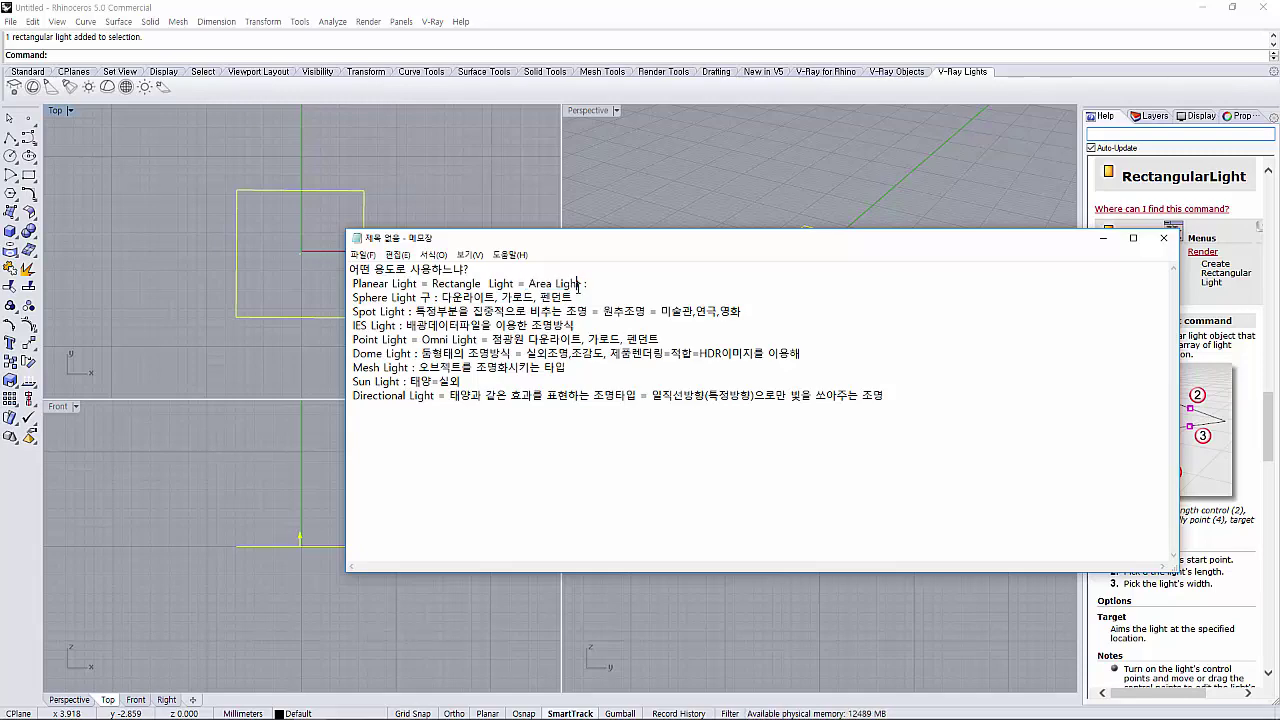
{"action": "left_click_drag", "start_coordinate": [558, 244], "coordinate": [688, 252]}
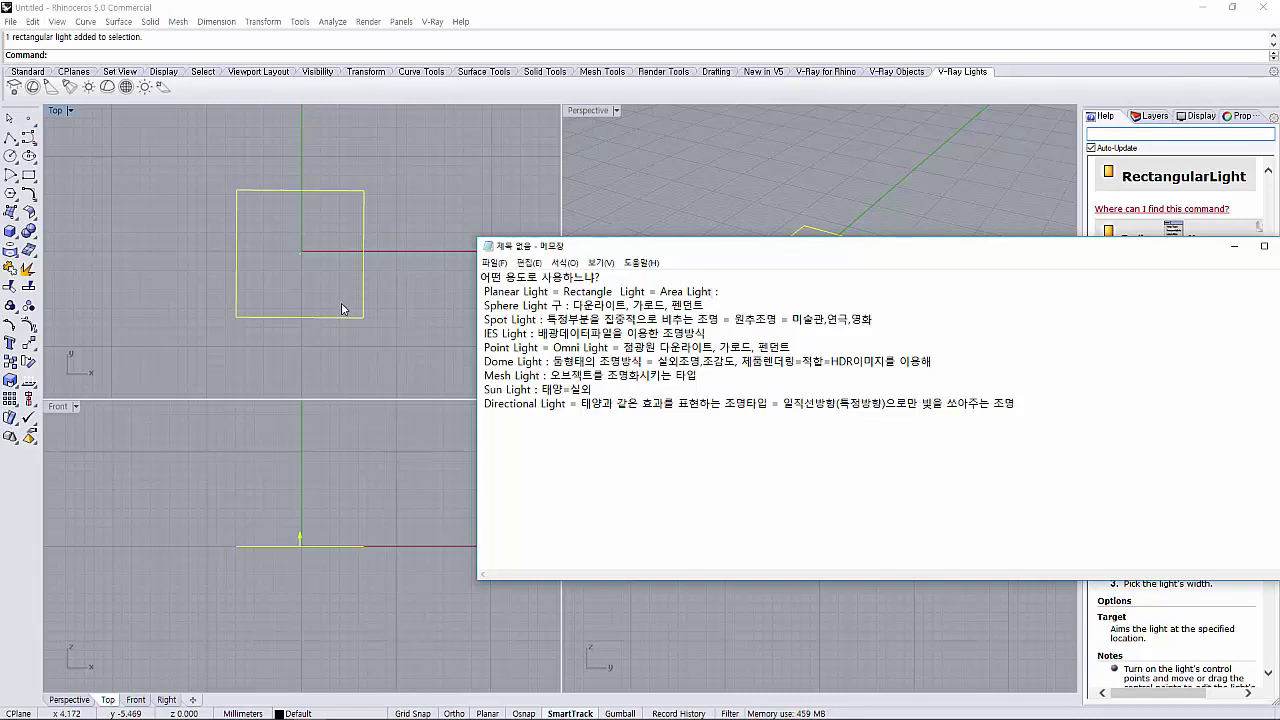
{"action": "type", "text": "("}
{"action": "type", "text": "영"}
{"action": "type", "text": "어역"}
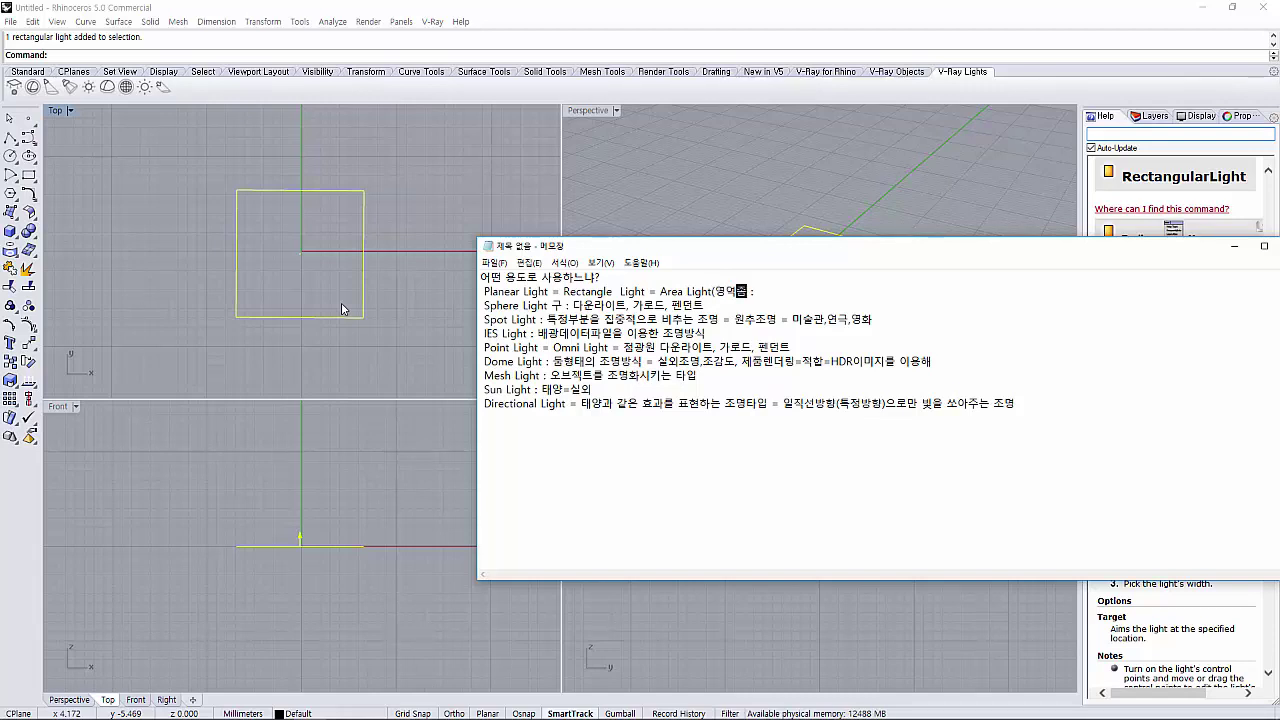
{"action": "type", "text": "조명)"}
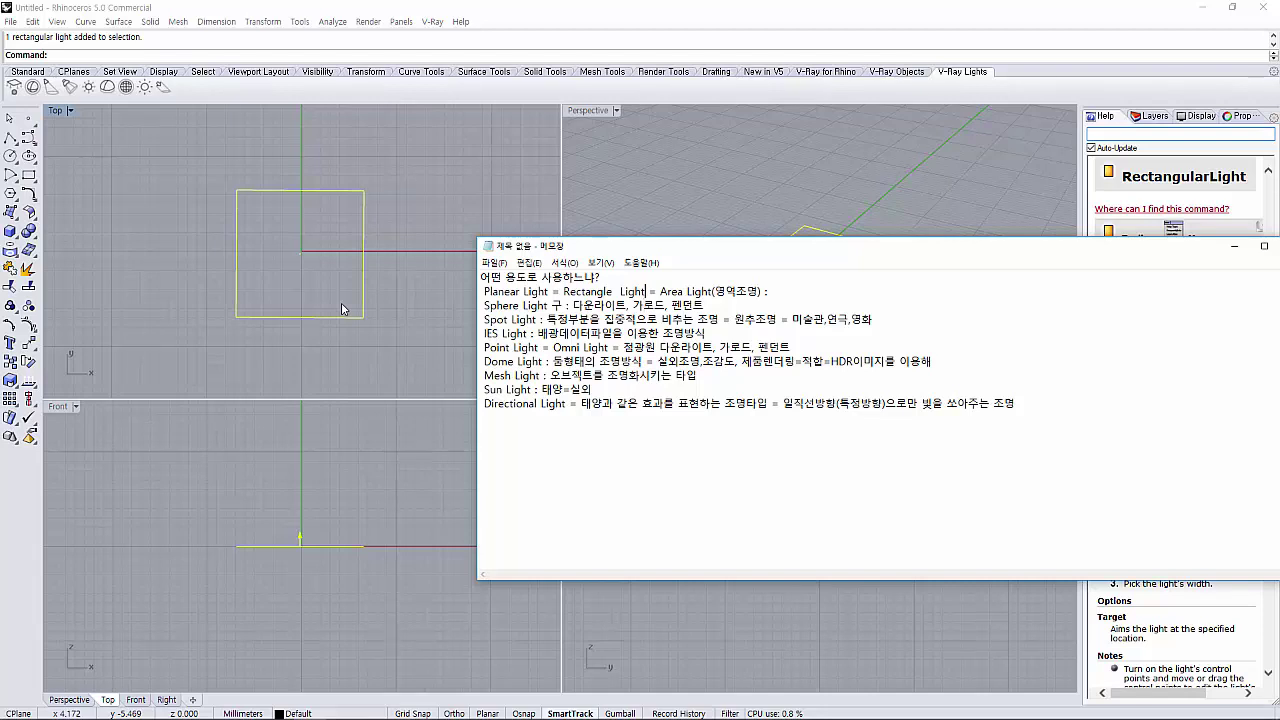
{"action": "type", "text": "ㅅ사각"}
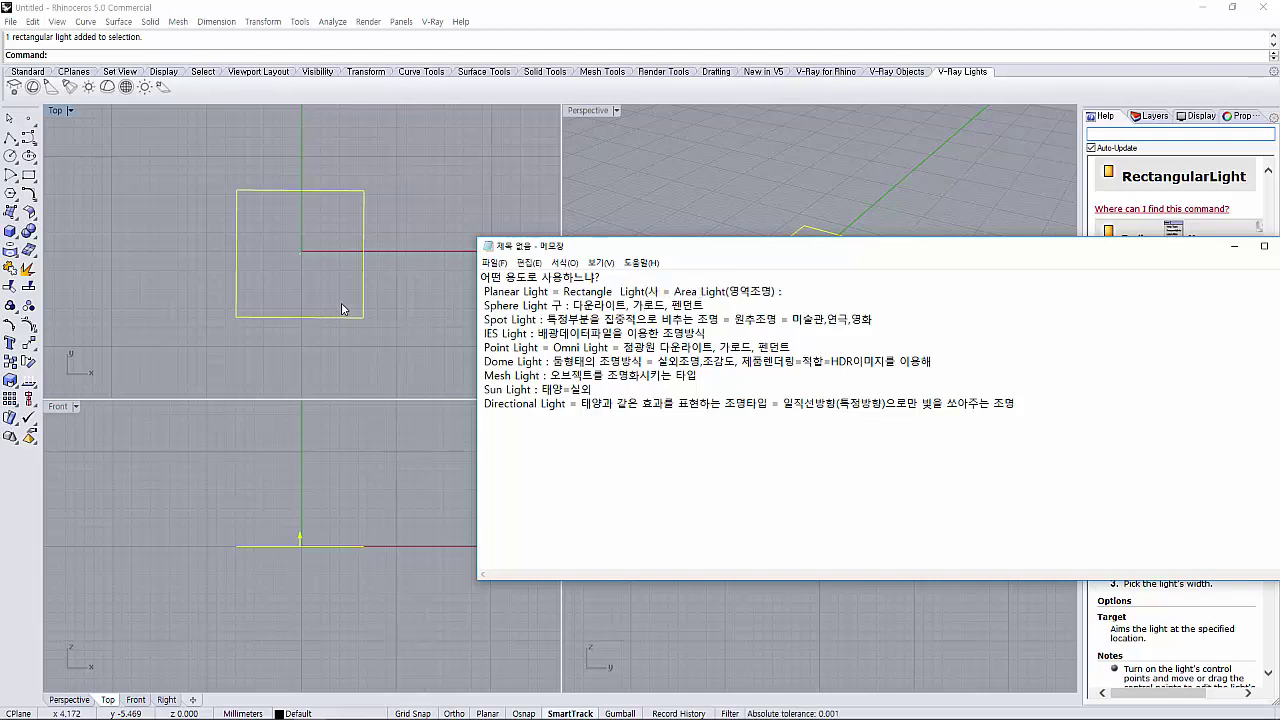
{"action": "type", "text": "ㅎ조"}
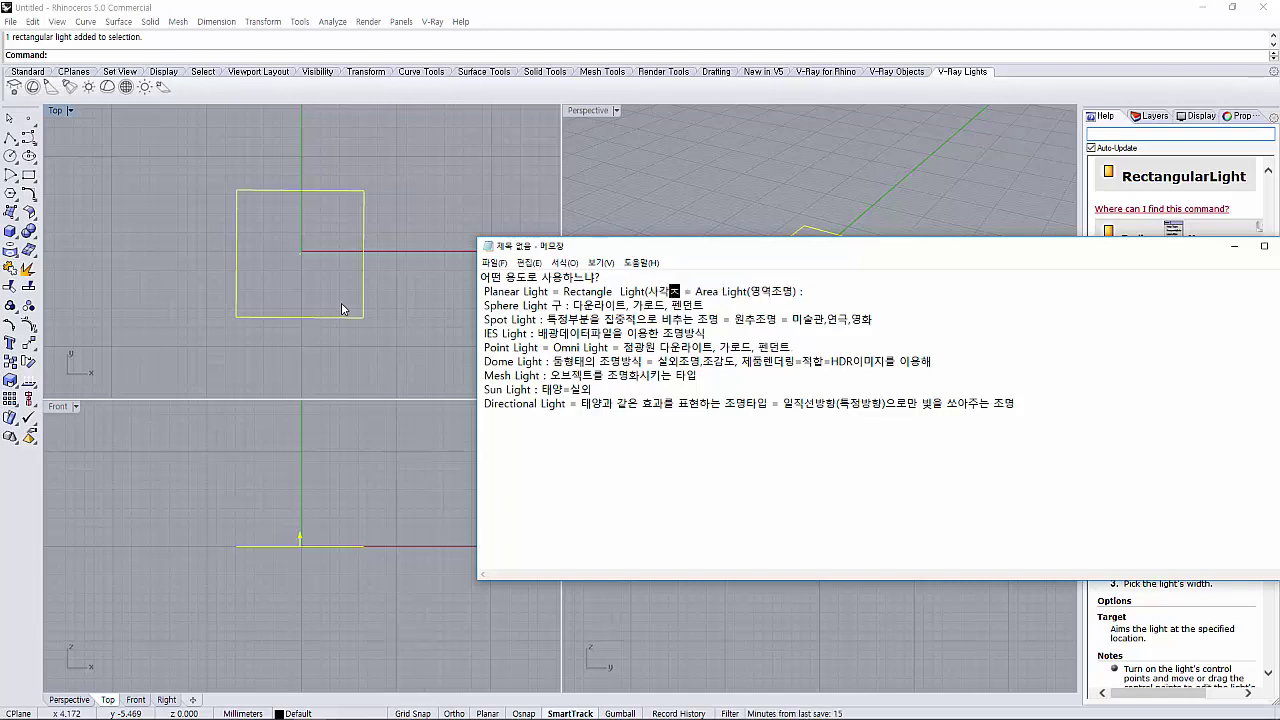
{"action": "type", "text": "ㅁ"}
{"action": "type", "text": ")"}
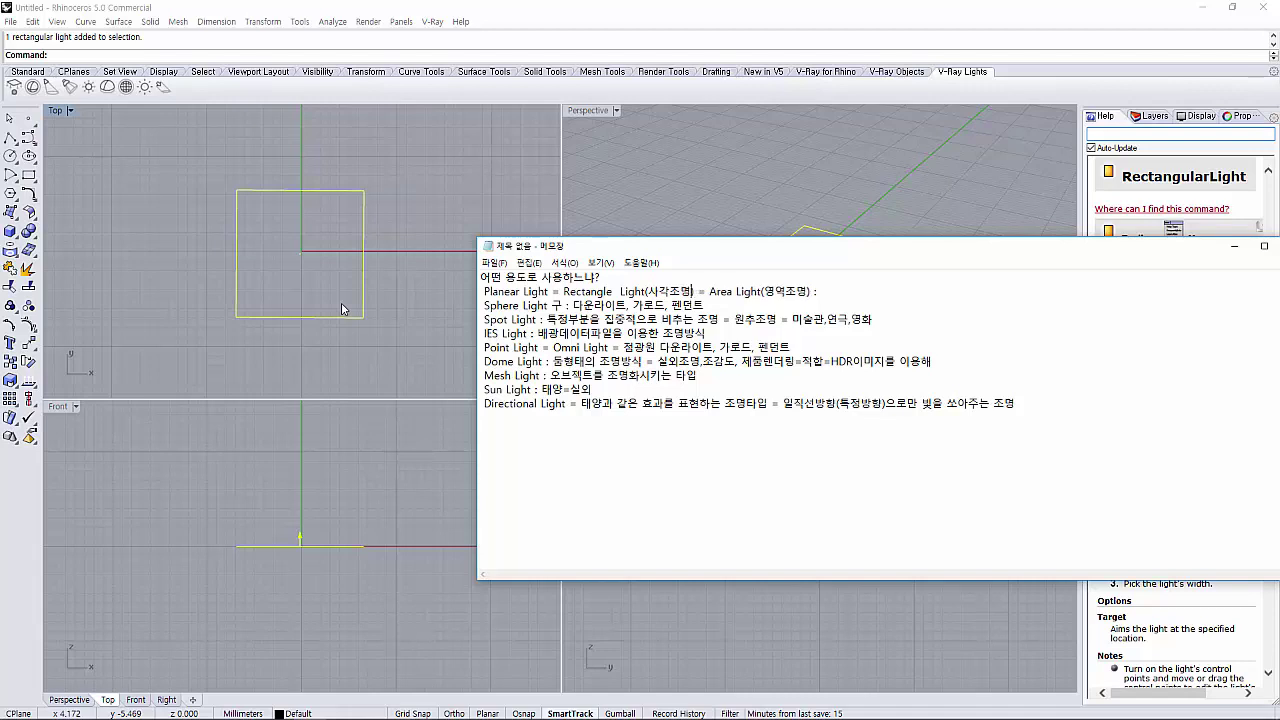
{"action": "key", "text": "Left"}
{"action": "key", "text": "Left"}
{"action": "key", "text": "Left"}
{"action": "type", "text": "(평면조"}
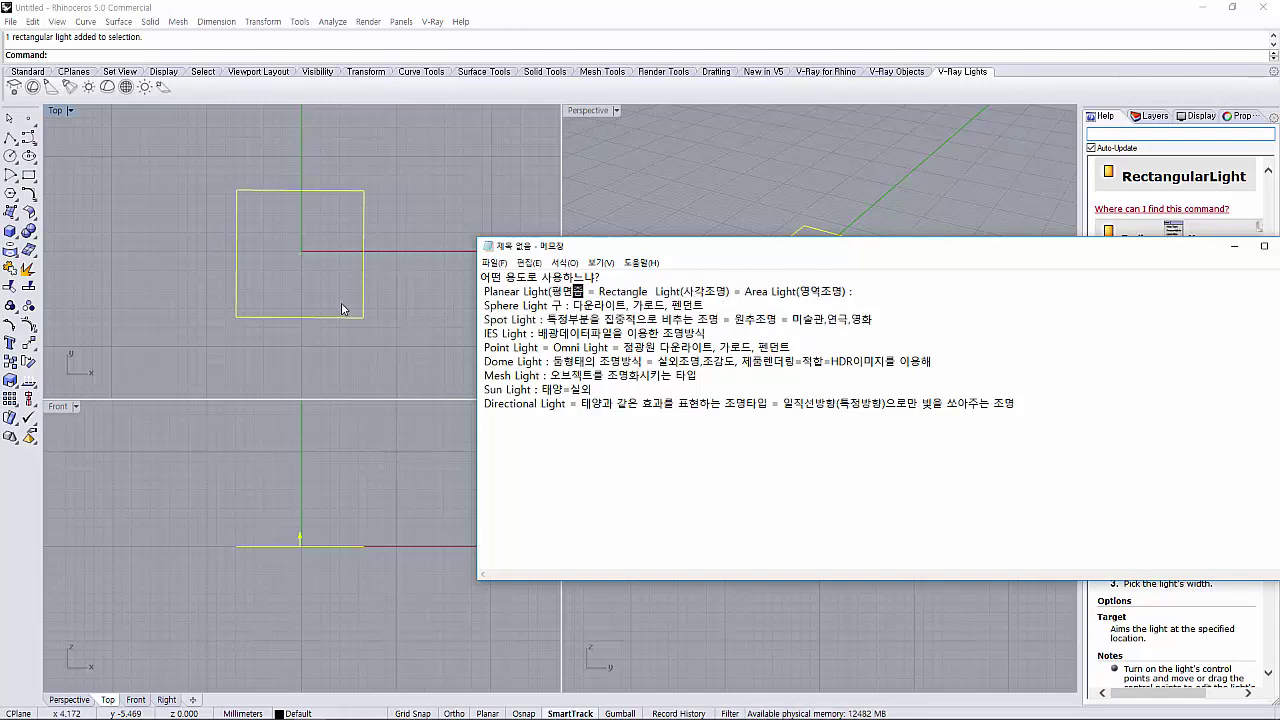
{"action": "type", "text": "명)"}
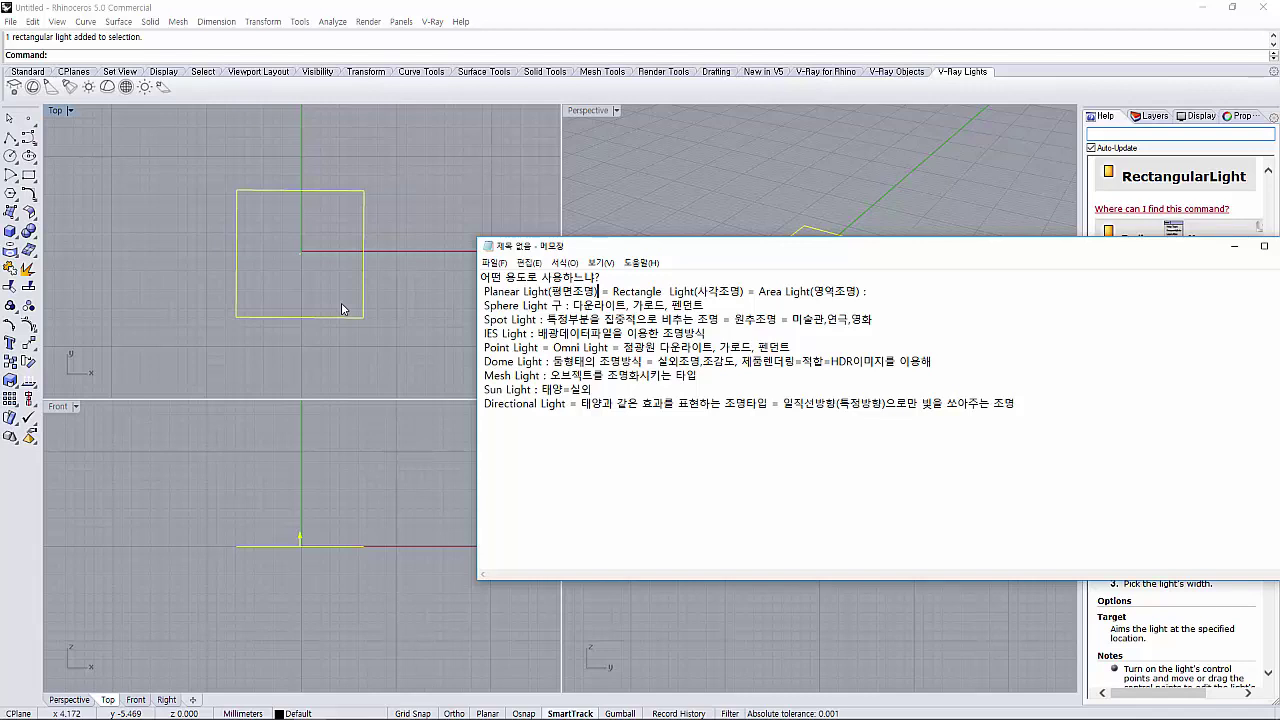
{"action": "key", "text": "Left"}
{"action": "key", "text": "Left"}
{"action": "key", "text": "Left"}
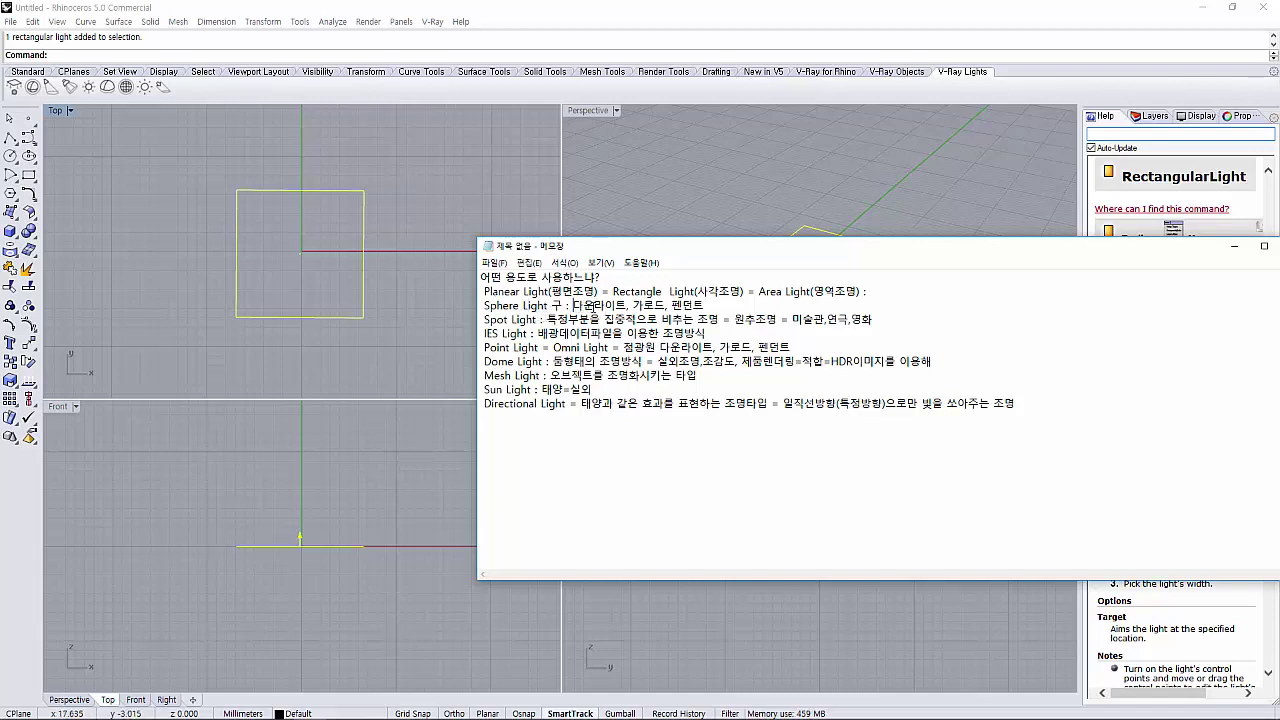
Correct 가로드 to 가로등 on the Sphere Light line, keeping its example list
{"action": "left_click_drag", "start_coordinate": [573, 305], "coordinate": [642, 305]}
{"action": "left_click", "coordinate": [658, 306]}
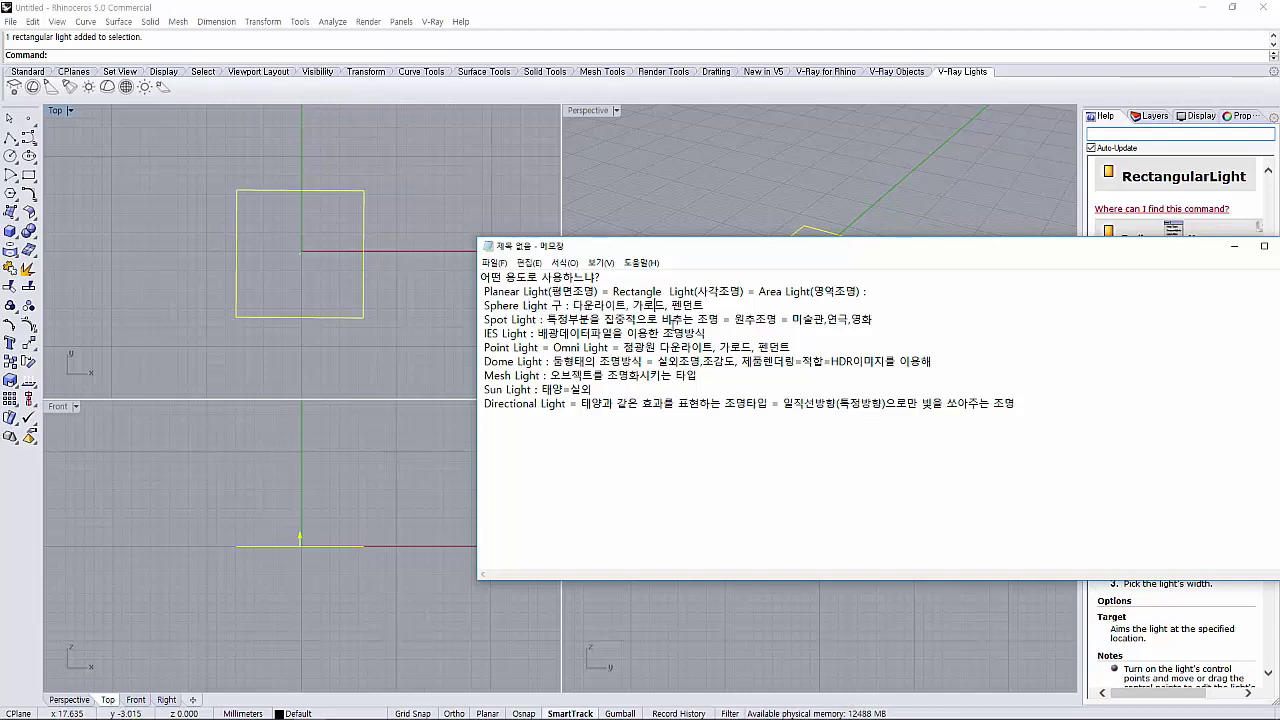
{"action": "key", "text": "BackSpace"}
{"action": "type", "text": "등"}
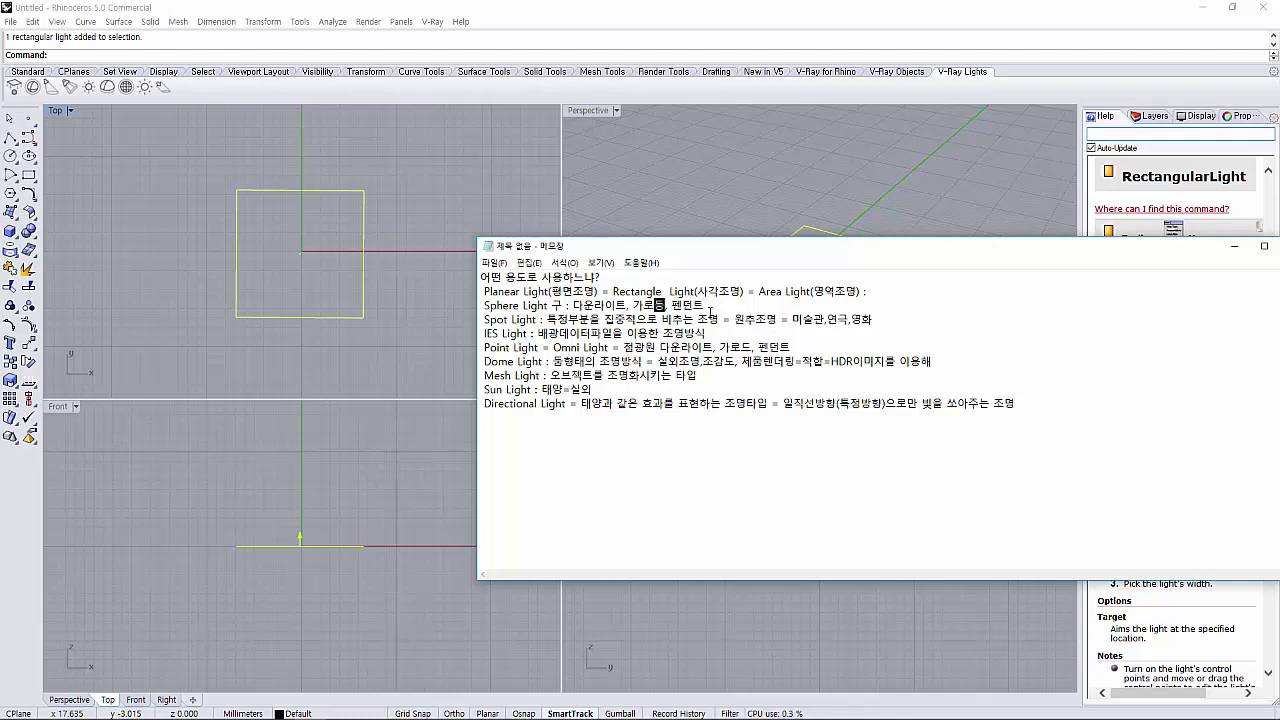
{"action": "left_click_drag", "start_coordinate": [708, 305], "coordinate": [626, 305]}
{"action": "key", "text": "BackSpace"}
{"action": "key", "text": "ctrl+z"}
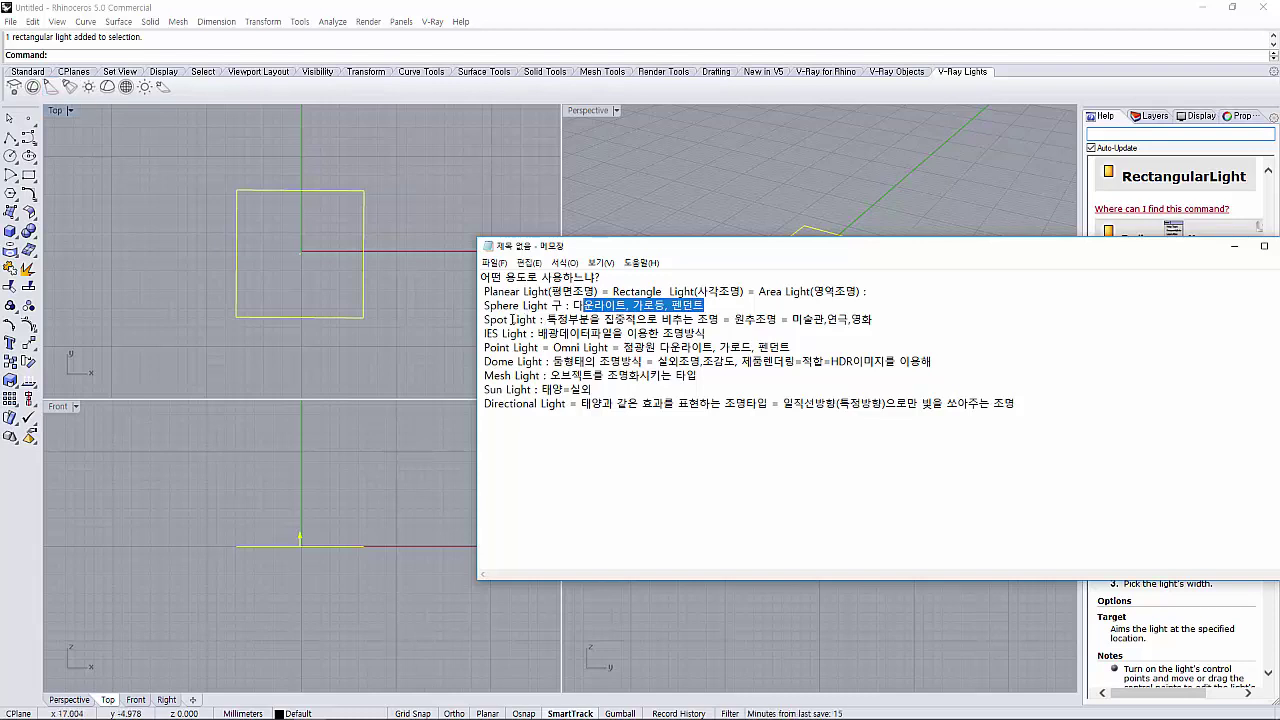
Add a Korean 조명 label in parentheses after Spot Light
{"action": "left_click_drag", "start_coordinate": [512, 319], "coordinate": [504, 319]}
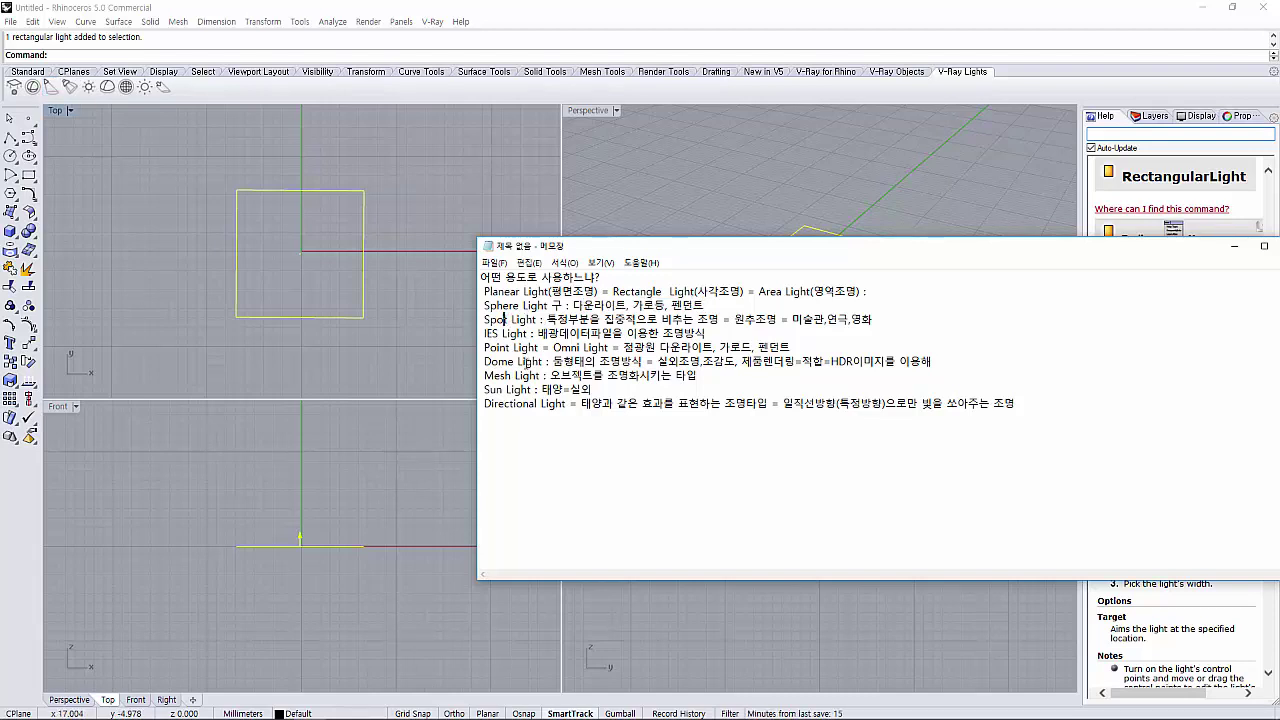
{"action": "type", "text": "t조"}
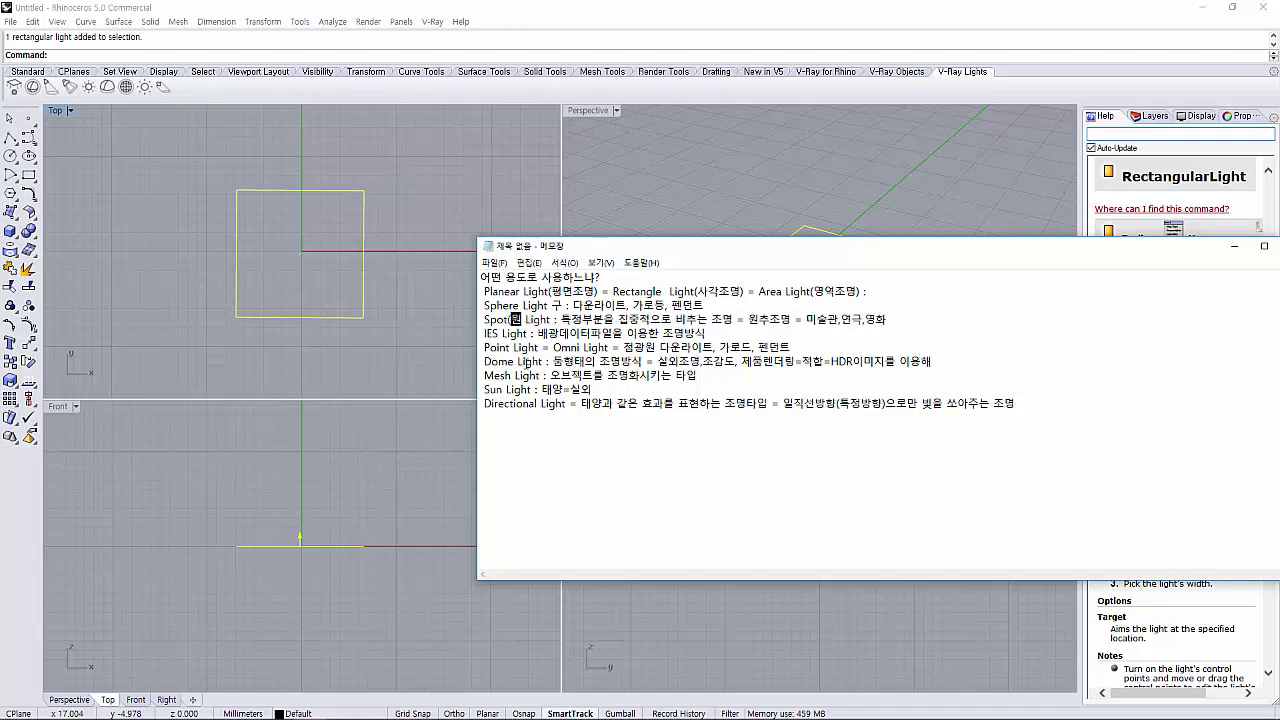
{"action": "type", "text": "추조명)"}
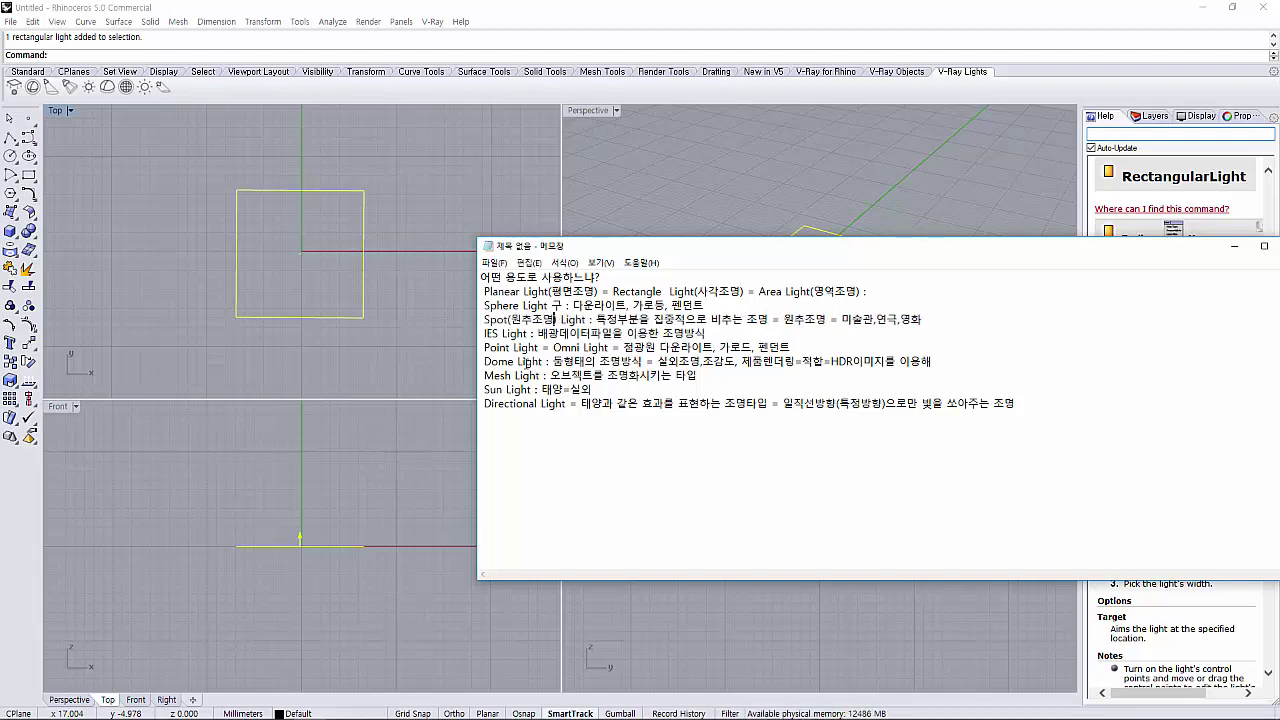
{"action": "key", "text": "shift+Right"}
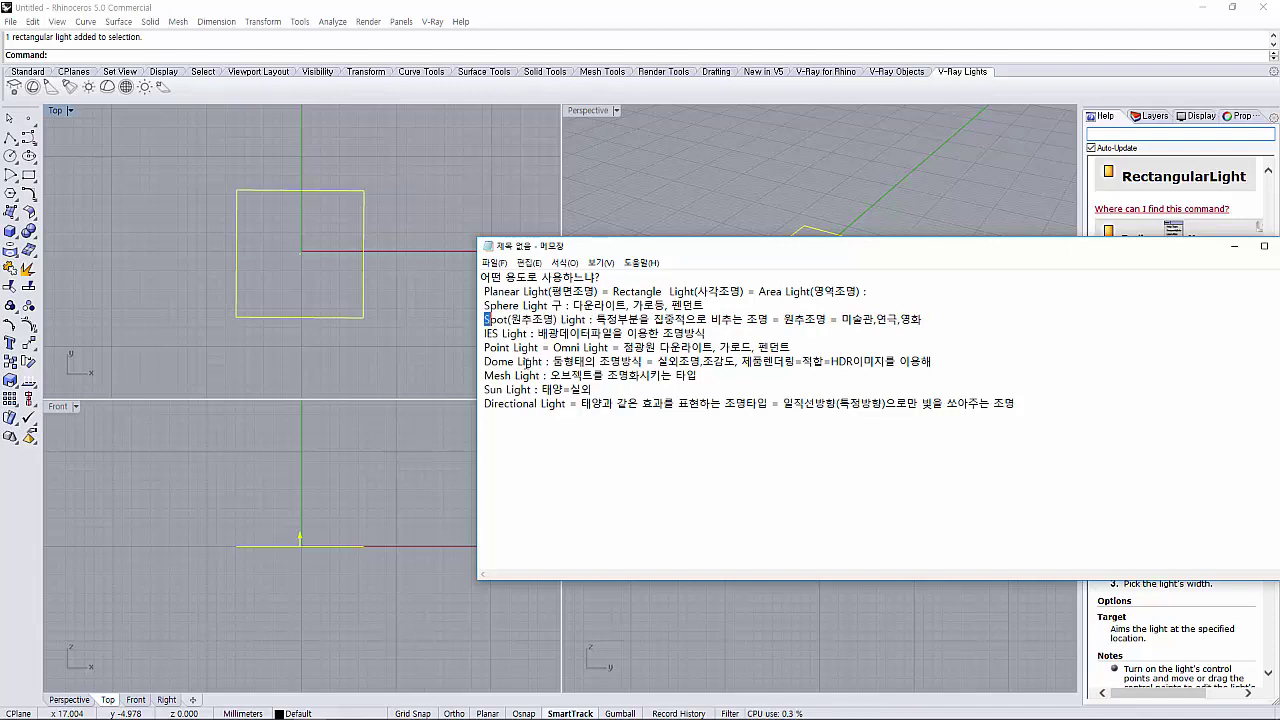
{"action": "key", "text": "shift+Right"}
{"action": "key", "text": "shift+Right"}
{"action": "key", "text": "shift+Right"}
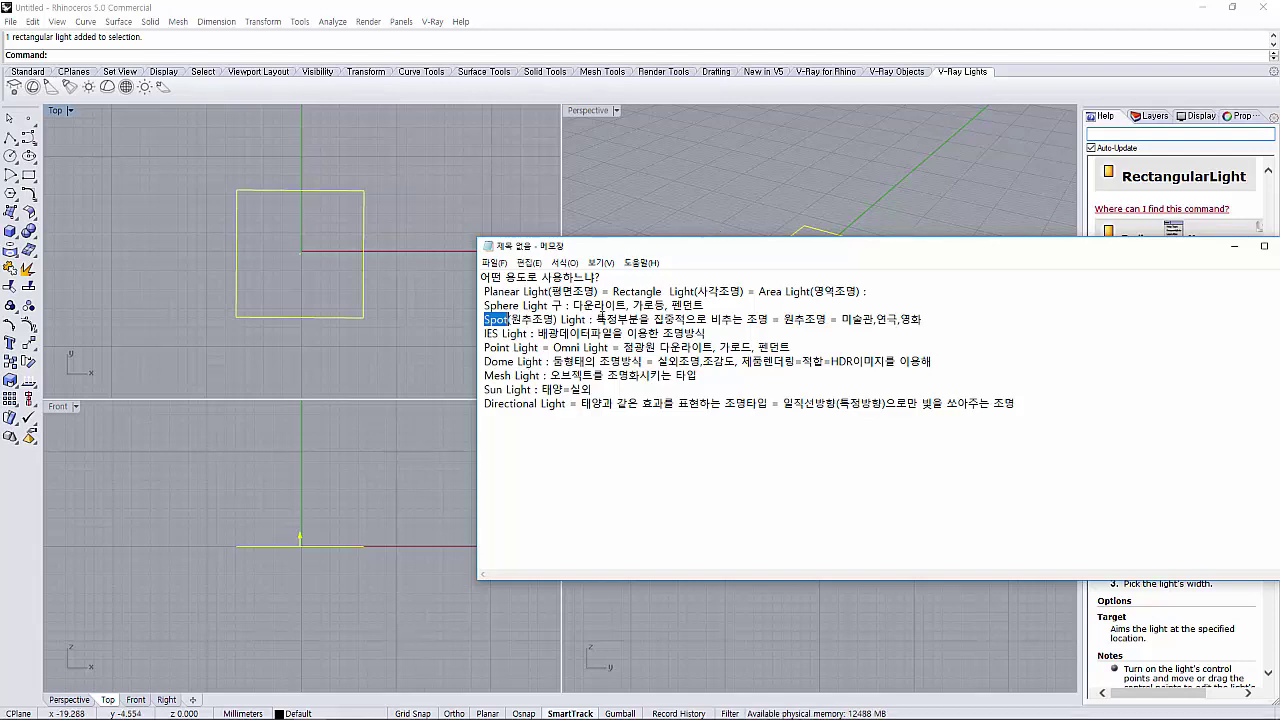
Append ',스탠드라이트' to the Spot Light venue examples
{"action": "left_click_drag", "start_coordinate": [597, 318], "coordinate": [712, 318]}
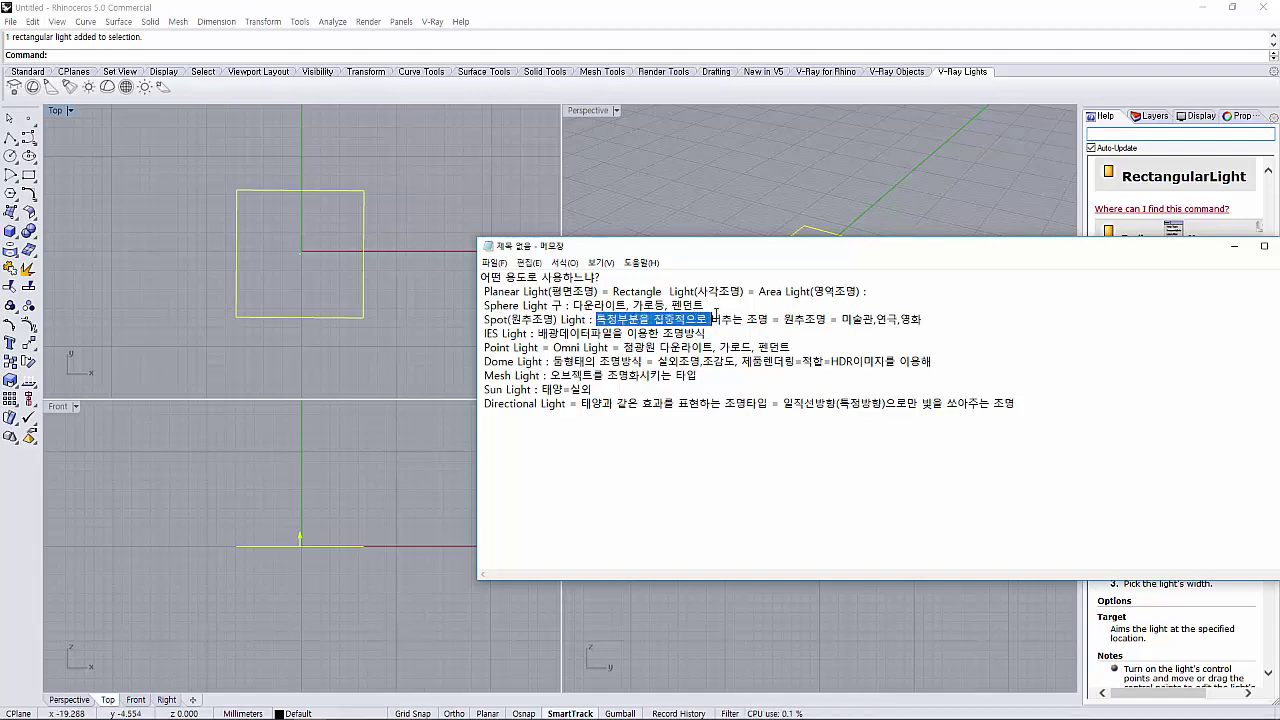
{"action": "left_click_drag", "start_coordinate": [597, 318], "coordinate": [766, 318]}
{"action": "left_click", "coordinate": [853, 319]}
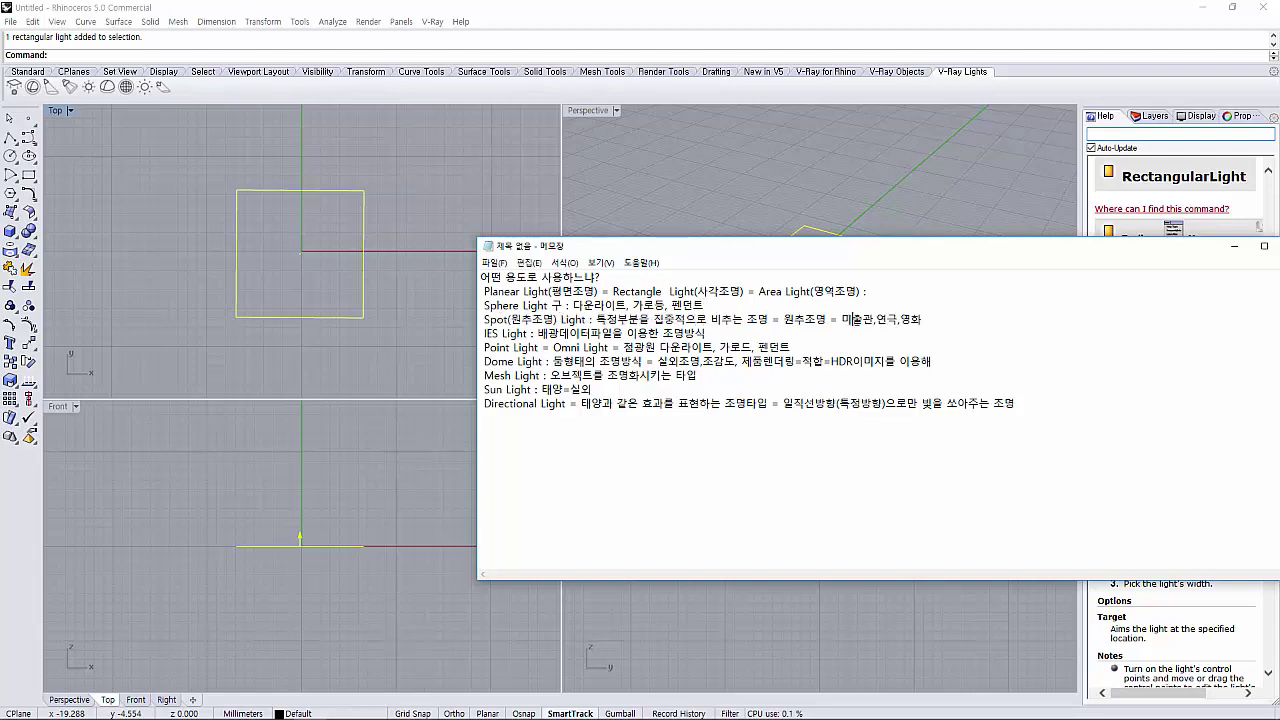
{"action": "left_click_drag", "start_coordinate": [853, 319], "coordinate": [898, 319]}
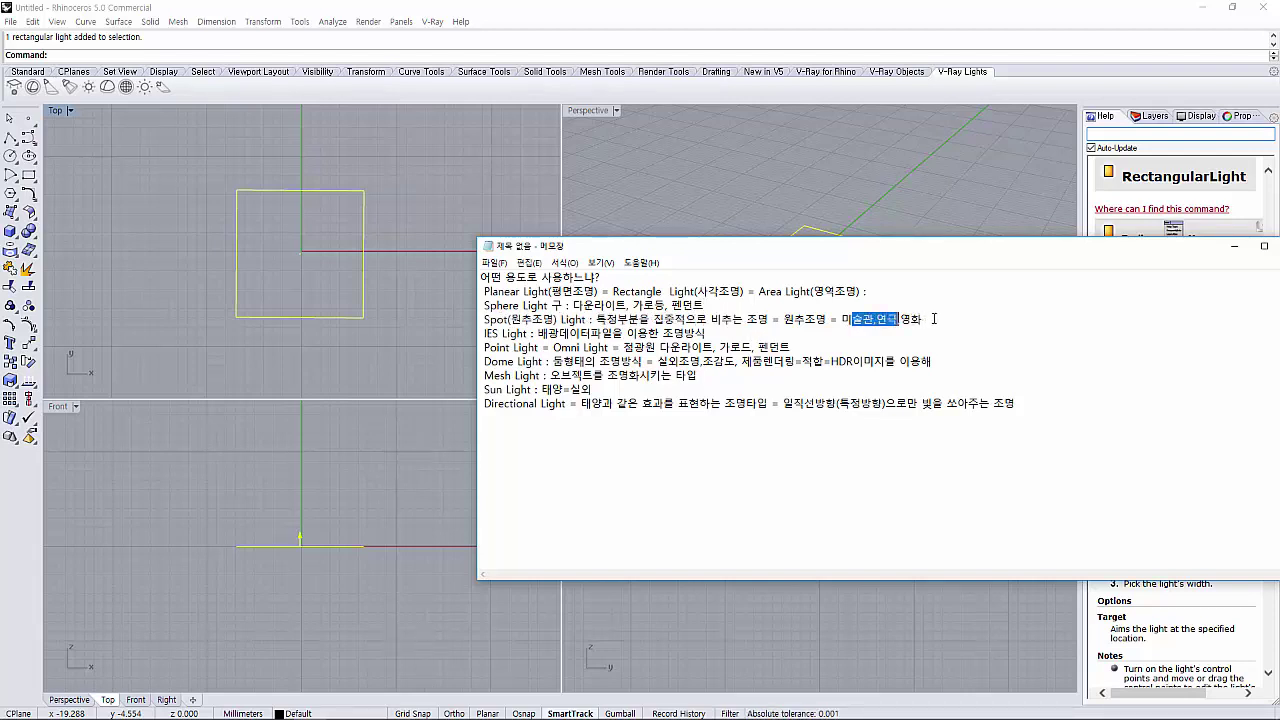
{"action": "left_click", "coordinate": [936, 318]}
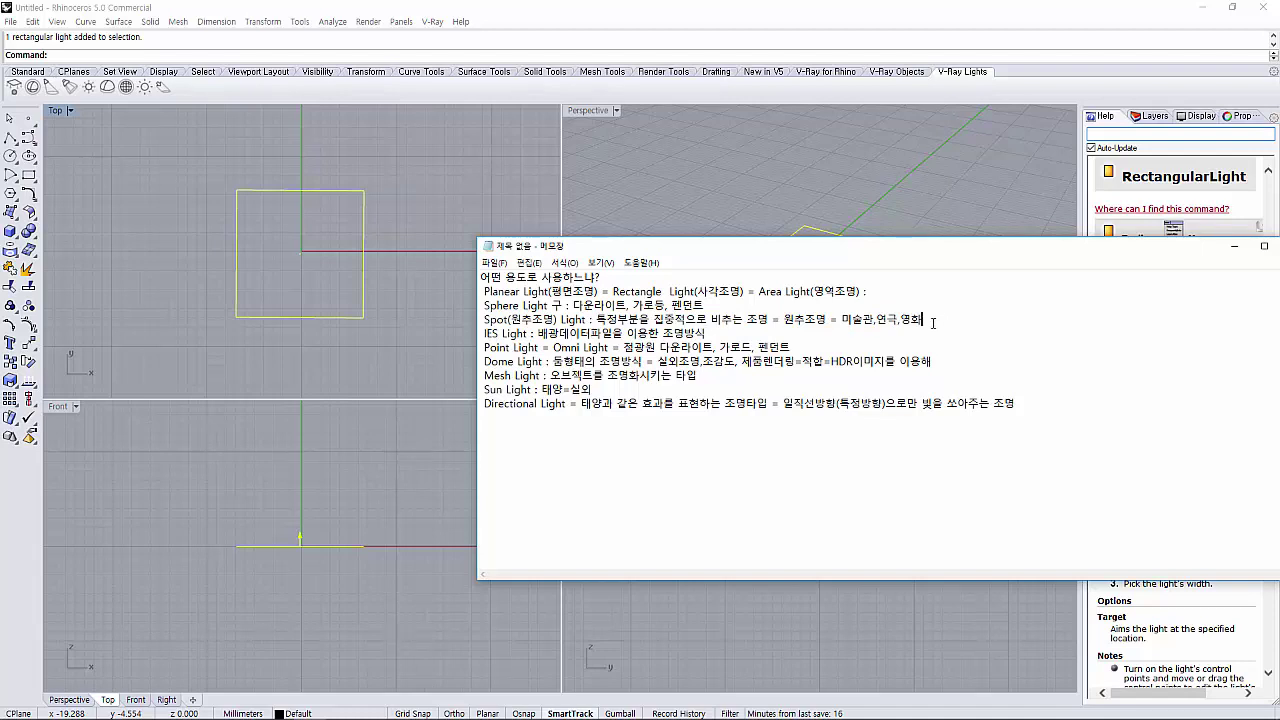
{"action": "type", "text": ",스테"}
{"action": "type", "text": "탠드라이트"}
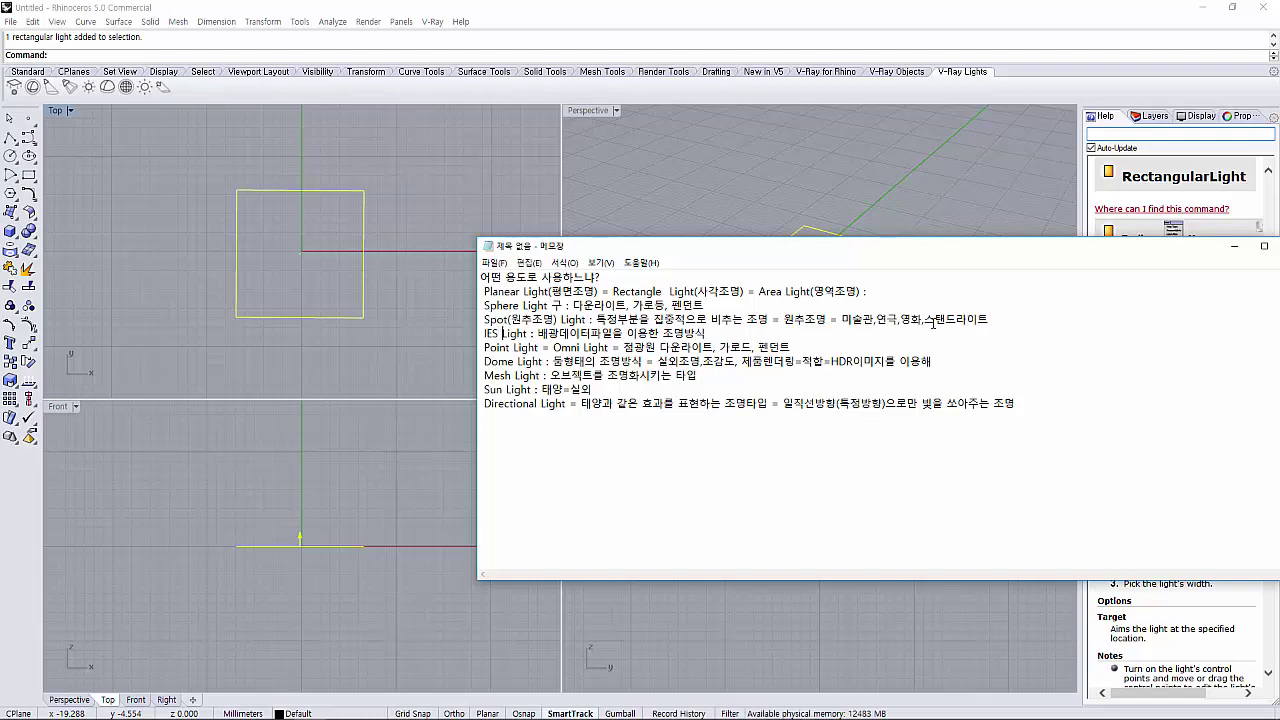
Add '(IES파일' at the end of the IES Light line
{"action": "key", "text": "Right"}
{"action": "key", "text": "Right"}
{"action": "key", "text": "Right"}
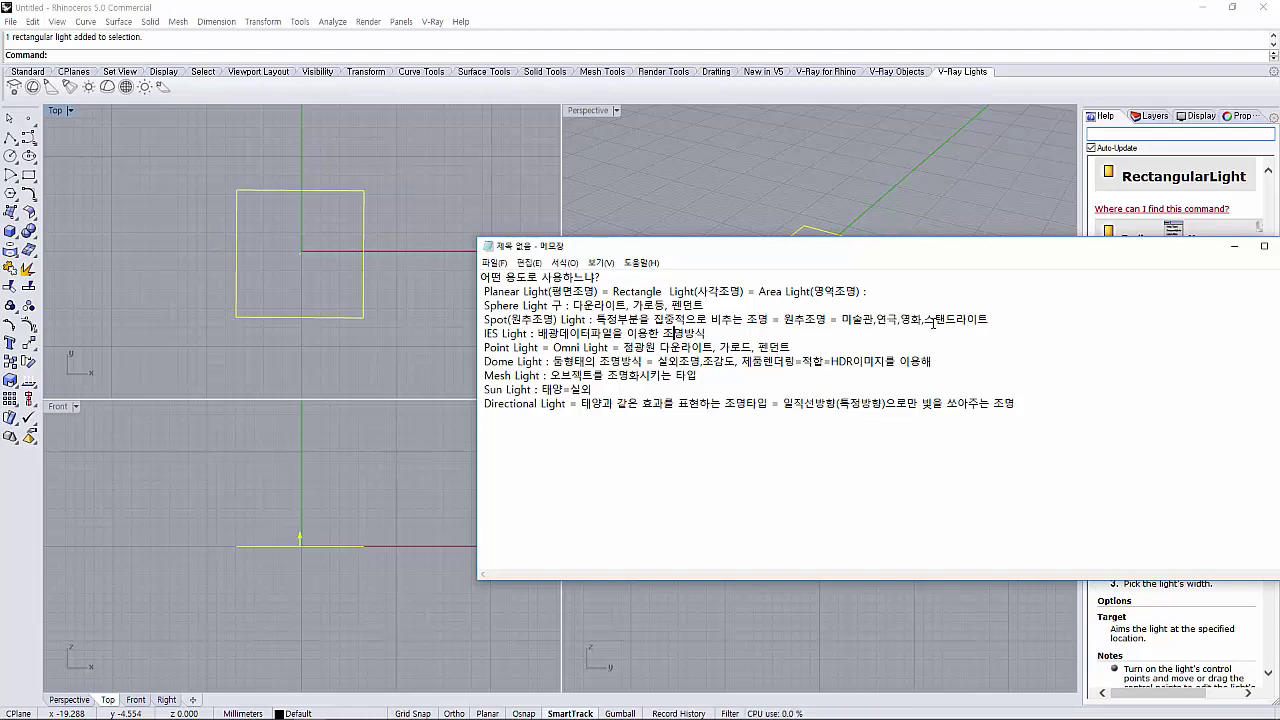
{"action": "key", "text": "Right"}
{"action": "key", "text": "Right"}
{"action": "key", "text": "Right"}
{"action": "type", "text": "IES파일"}
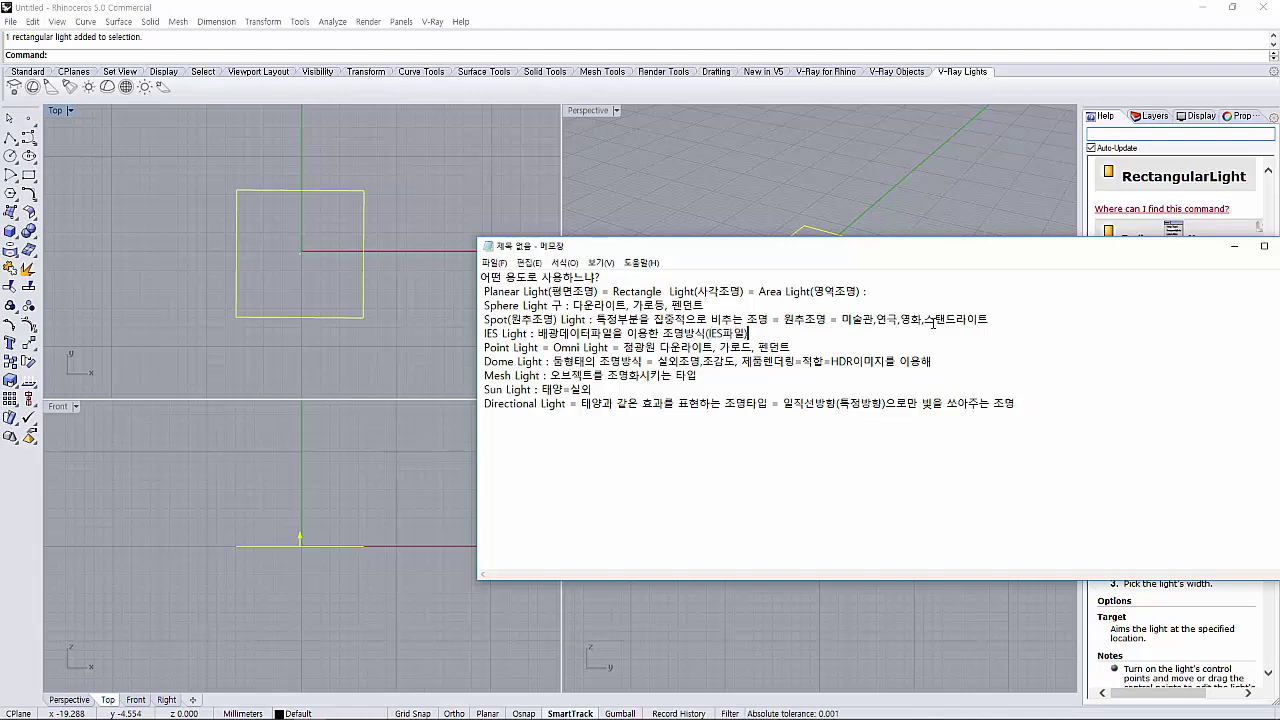
{"action": "type", "text": ")"}
Insert a comma after 가로등 on the Point Light line
{"action": "left_click_drag", "start_coordinate": [482, 333], "coordinate": [609, 347]}
{"action": "left_click", "coordinate": [548, 361]}
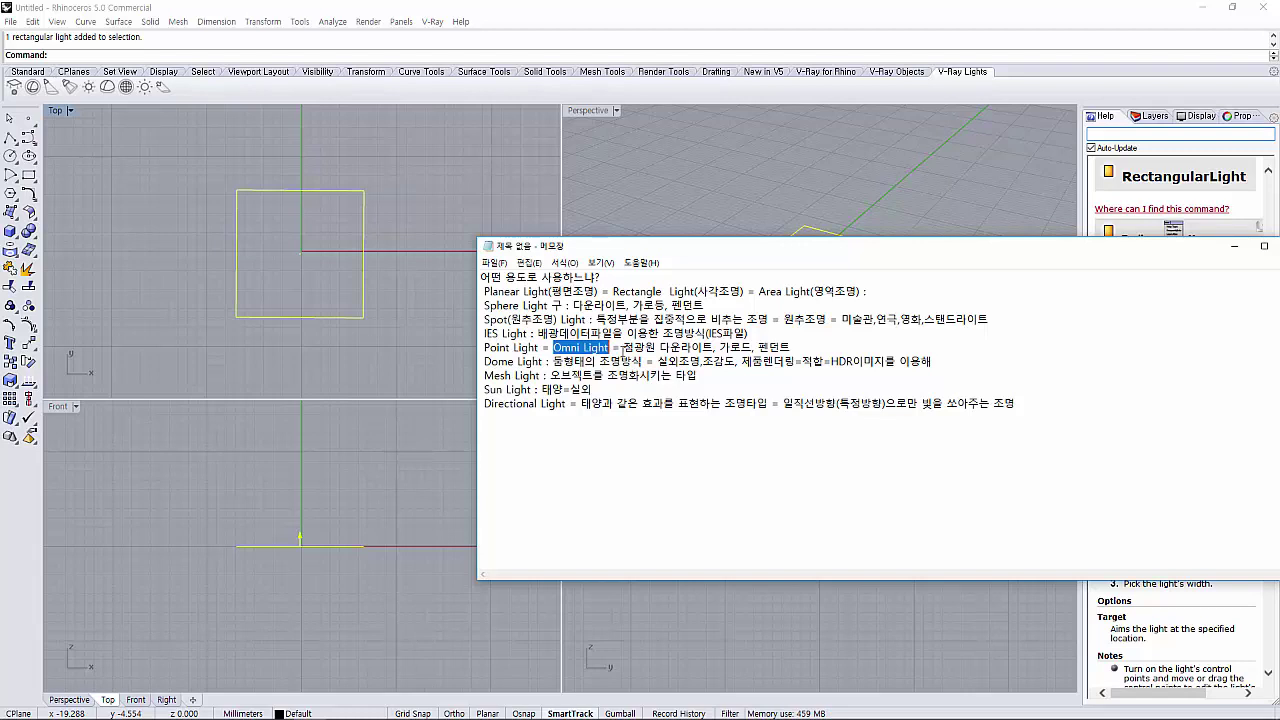
{"action": "left_click_drag", "start_coordinate": [623, 347], "coordinate": [656, 347]}
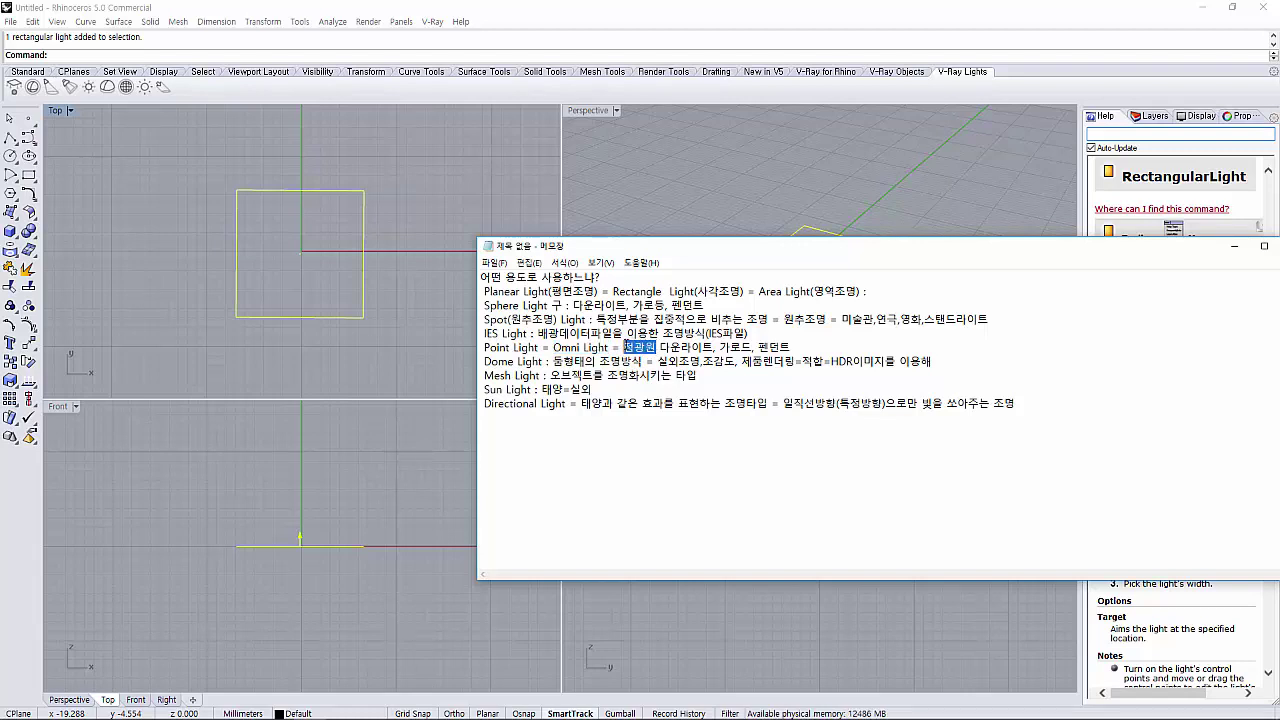
{"action": "left_click", "coordinate": [604, 375]}
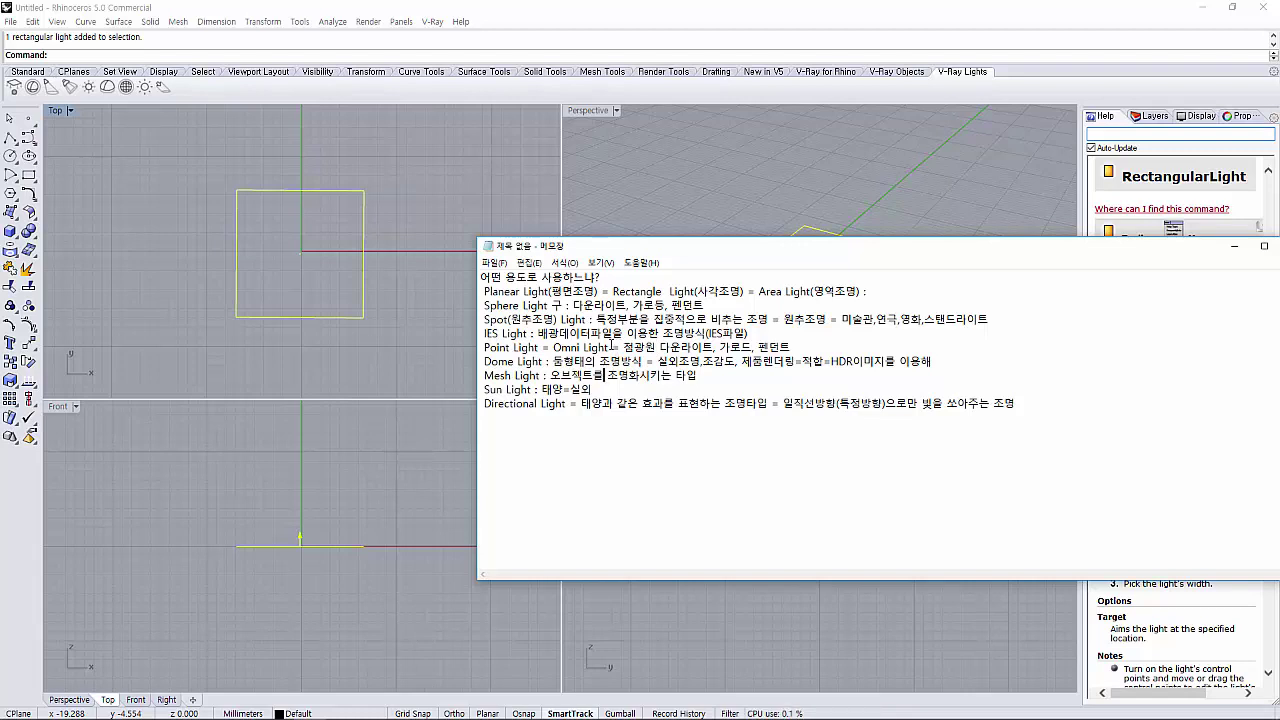
{"action": "left_click_drag", "start_coordinate": [609, 347], "coordinate": [557, 351]}
{"action": "left_click_drag", "start_coordinate": [532, 348], "coordinate": [486, 347]}
{"action": "left_click", "coordinate": [713, 361]}
{"action": "left_click_drag", "start_coordinate": [659, 347], "coordinate": [705, 347]}
{"action": "left_click", "coordinate": [740, 347]}
{"action": "key", "text": "shift+Right"}
{"action": "type", "text": ","}
{"action": "key", "text": "BackSpace"}
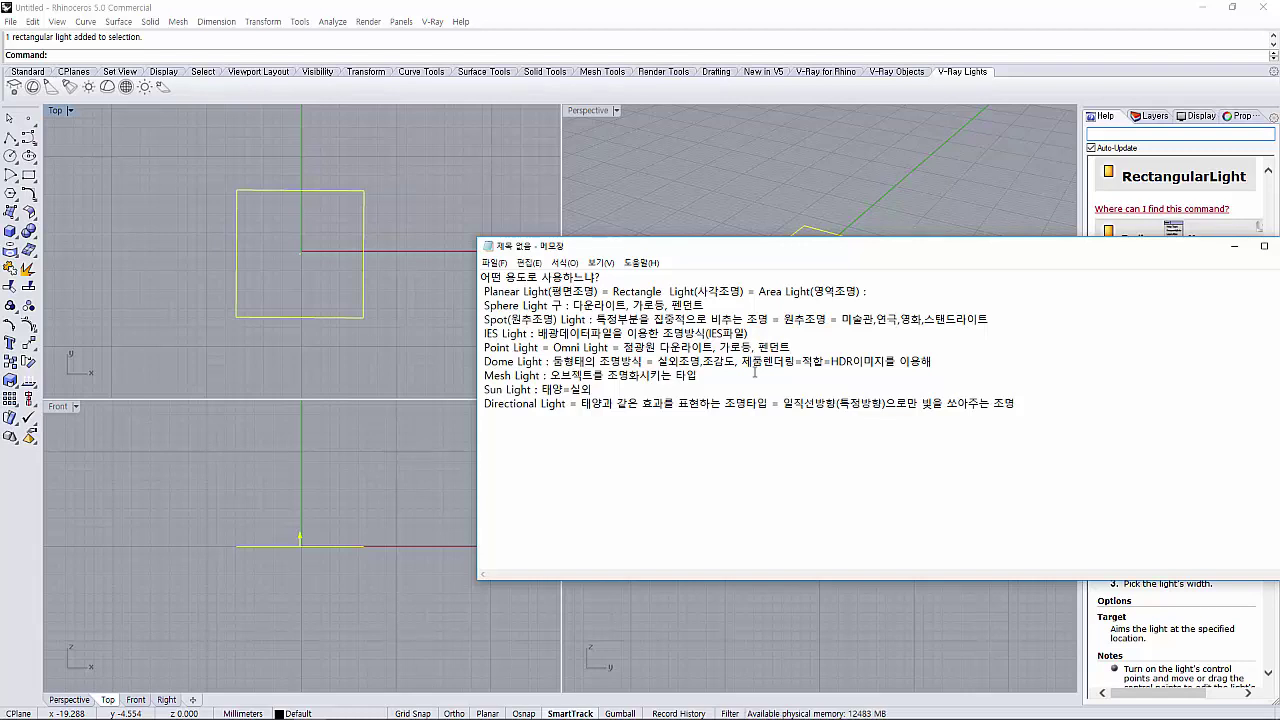
Type the Point Light description '= 공간 전체적으로 균일하게 비추는 조명', fixing typos
{"action": "type", "text": " = "}
{"action": "type", "text": "전ㅊ"}
{"action": "key", "text": "BackSpace"}
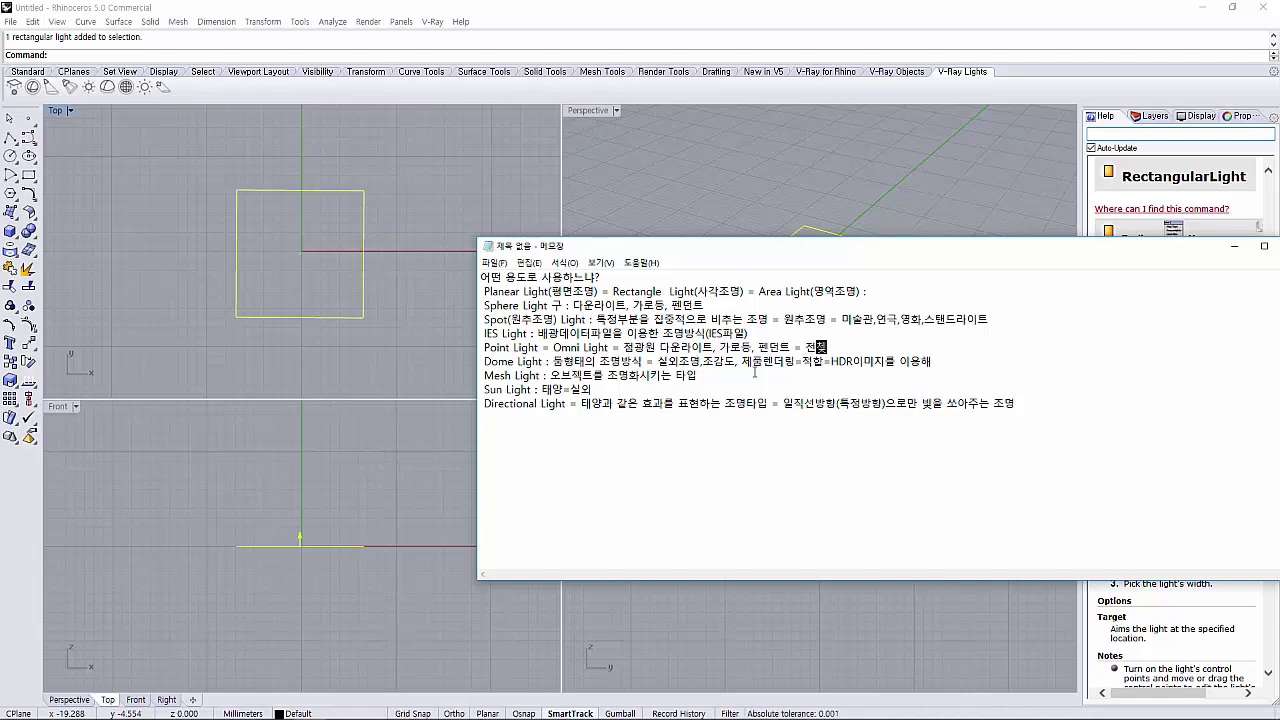
{"action": "type", "text": "체적으로"}
{"action": "key", "text": "Left"}
{"action": "key", "text": "Left"}
{"action": "key", "text": "Left"}
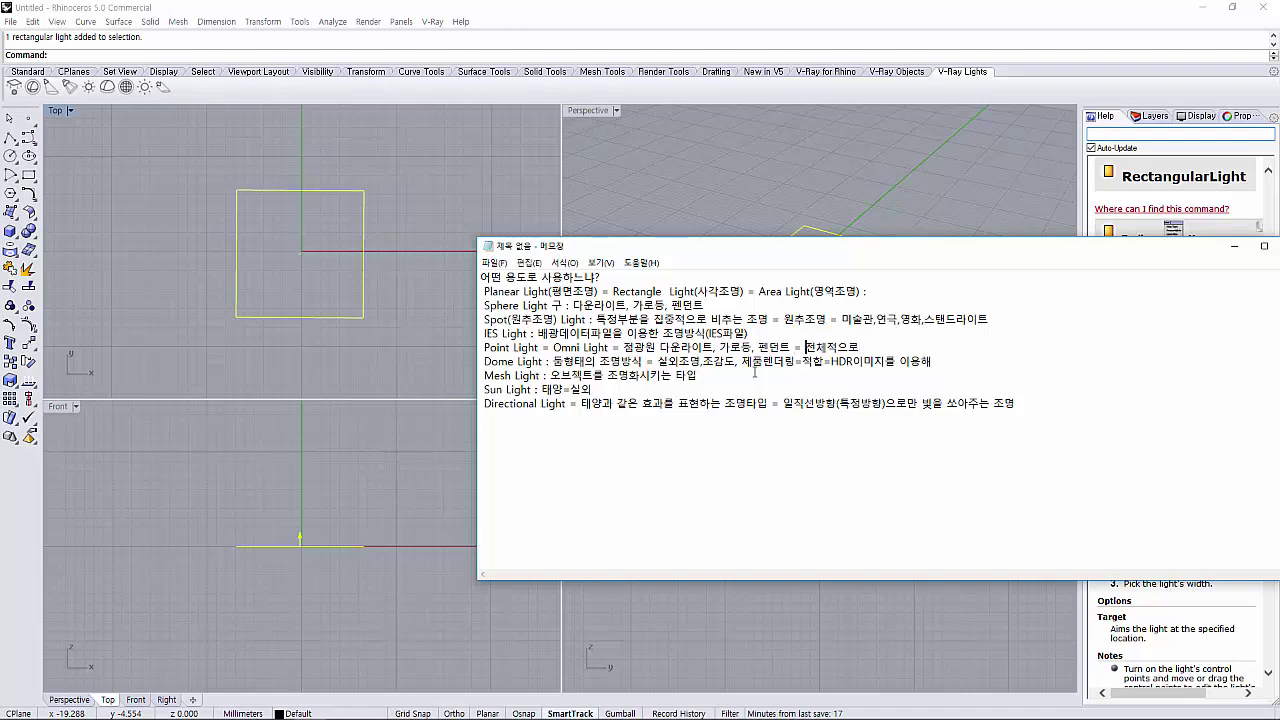
{"action": "type", "text": "ㄱ"}
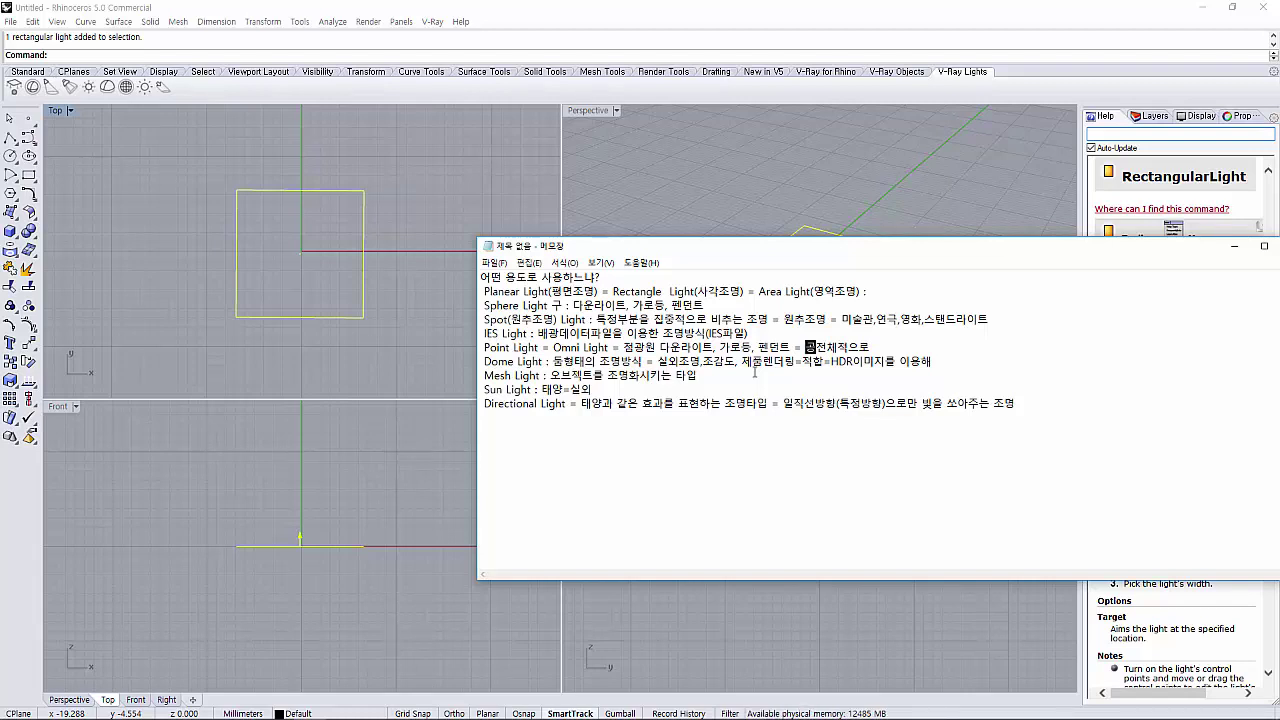
{"action": "type", "text": "간"}
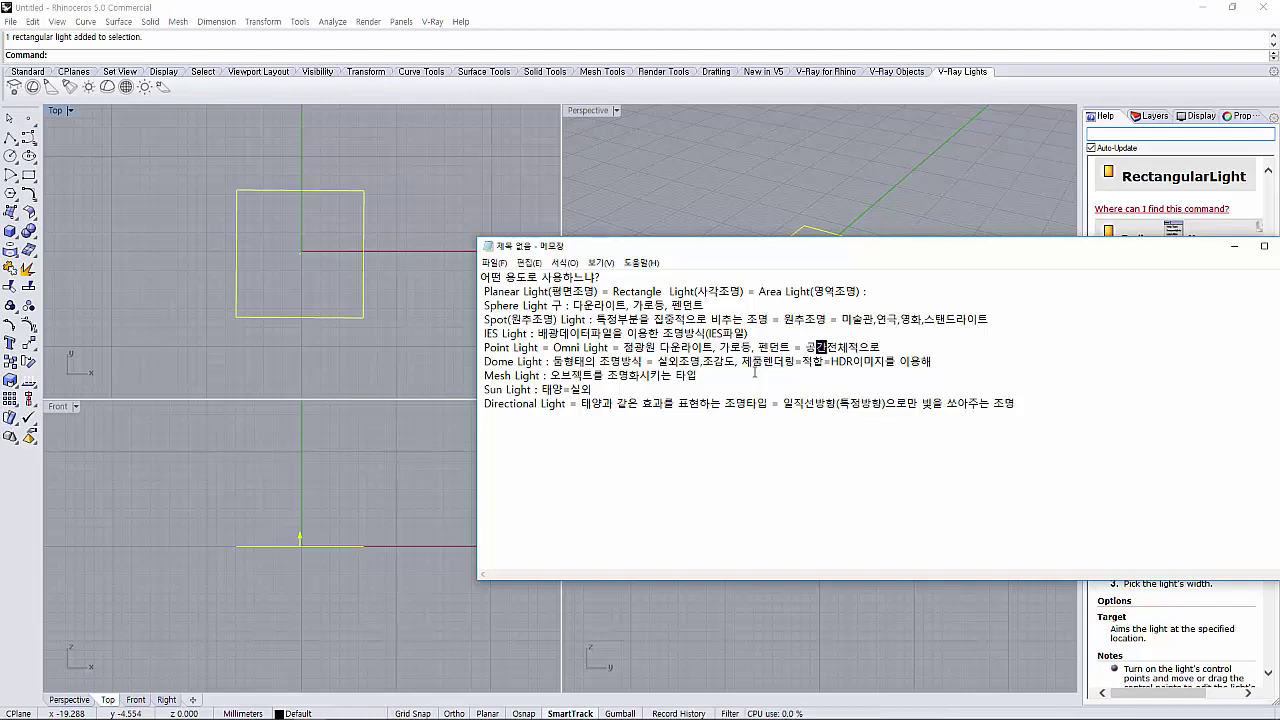
{"action": "key", "text": "BackSpace"}
{"action": "key", "text": "BackSpace"}
{"action": "type", "text": "균일"}
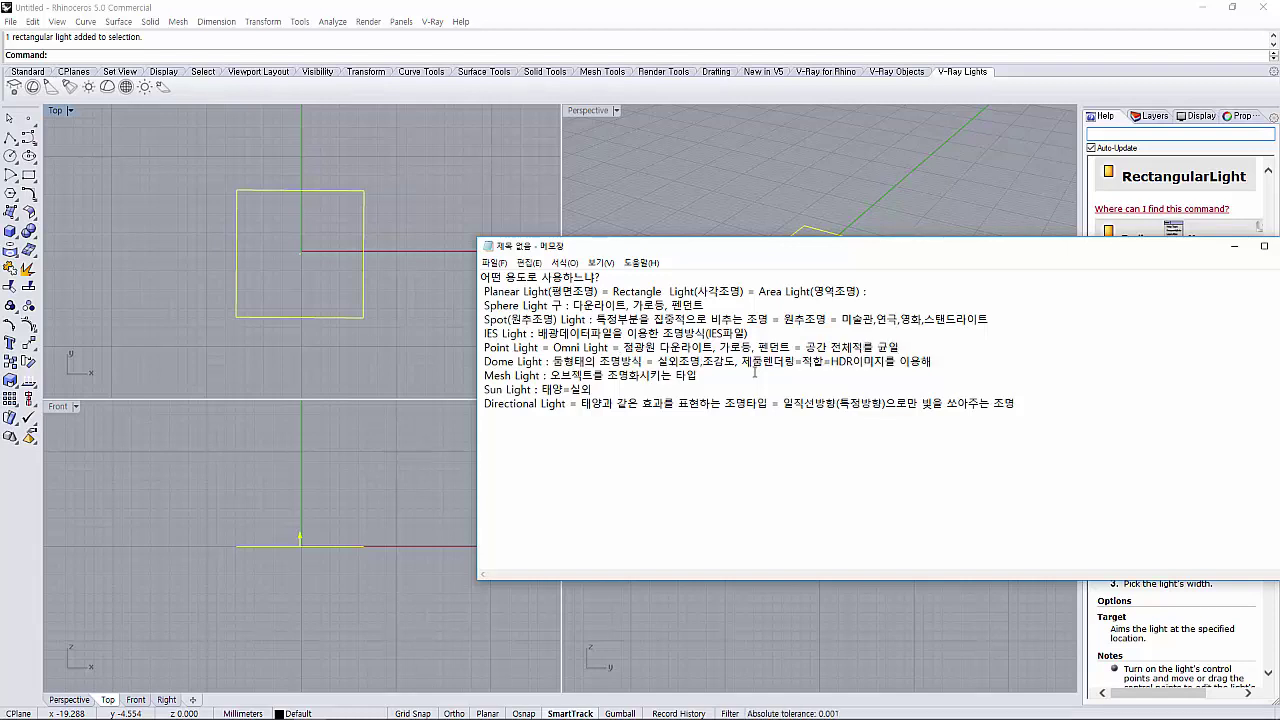
{"action": "type", "text": "하게 비추는 조"}
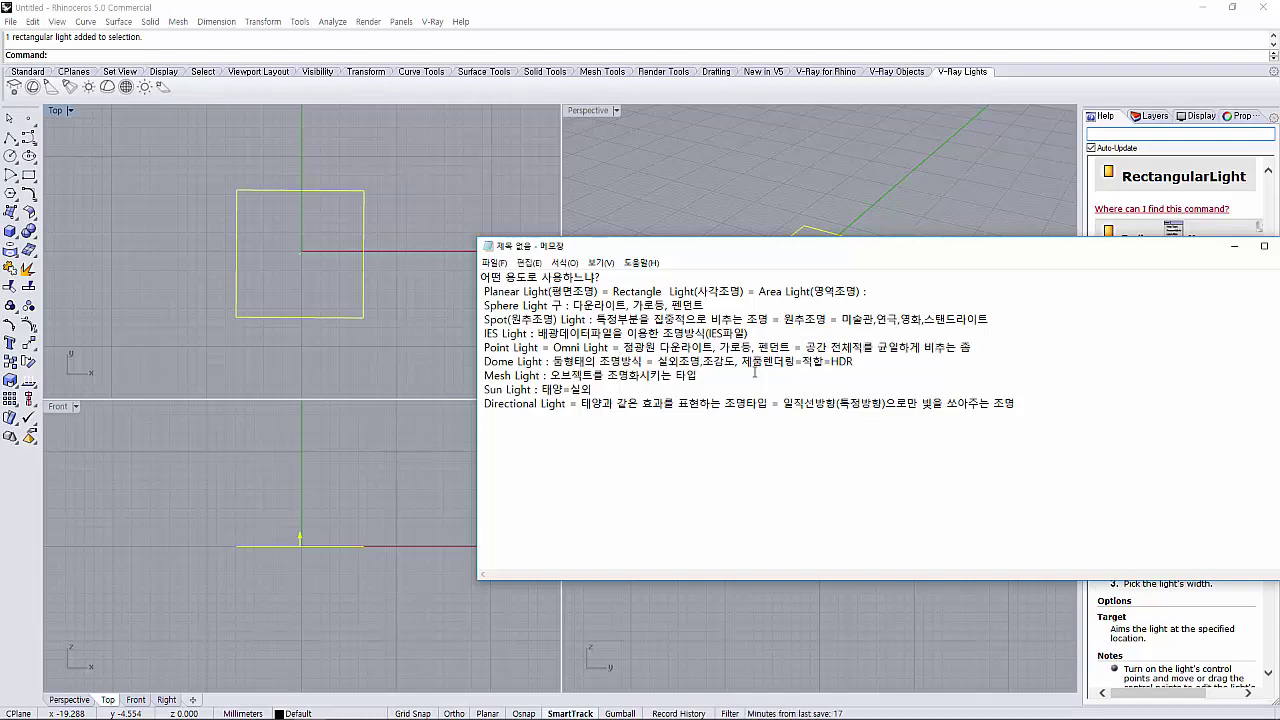
{"action": "type", "text": "명"}
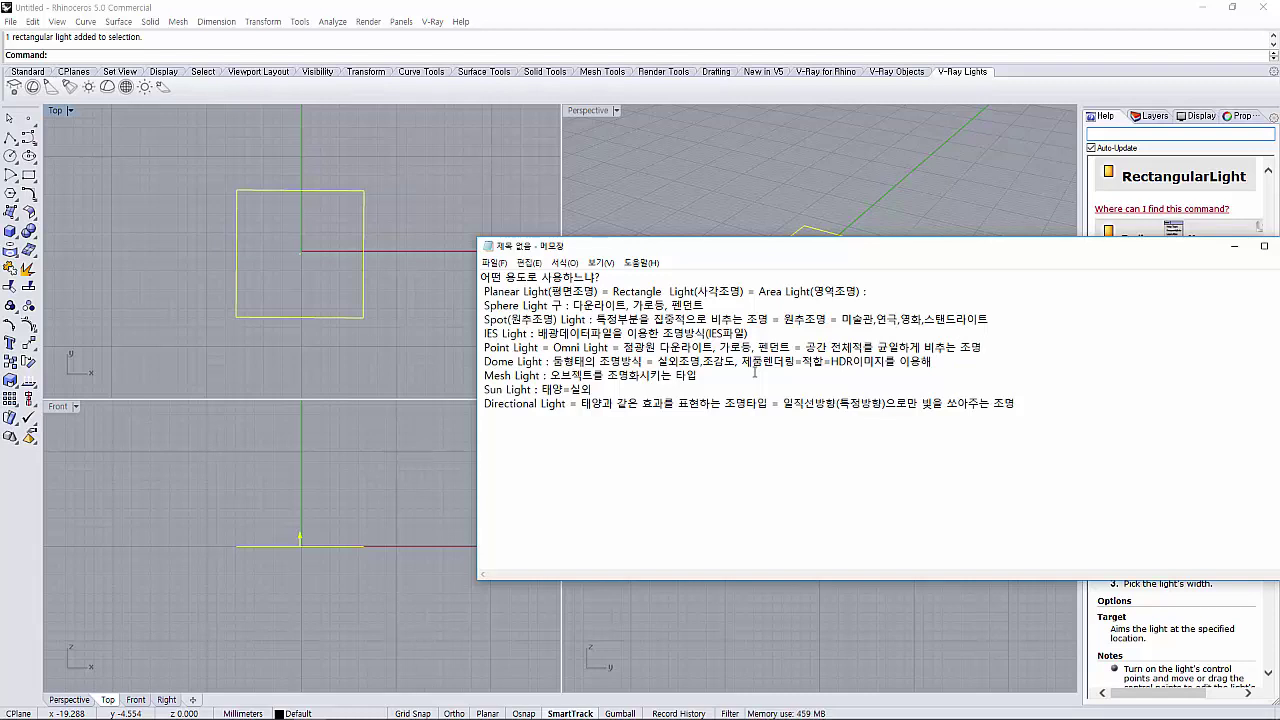
Complete the Point Light description with its final word 조명
{"action": "key", "text": "shift+Left"}
{"action": "left_click", "coordinate": [864, 361]}
{"action": "key", "text": "Left"}
{"action": "key", "text": "Left"}
{"action": "key", "text": "Left"}
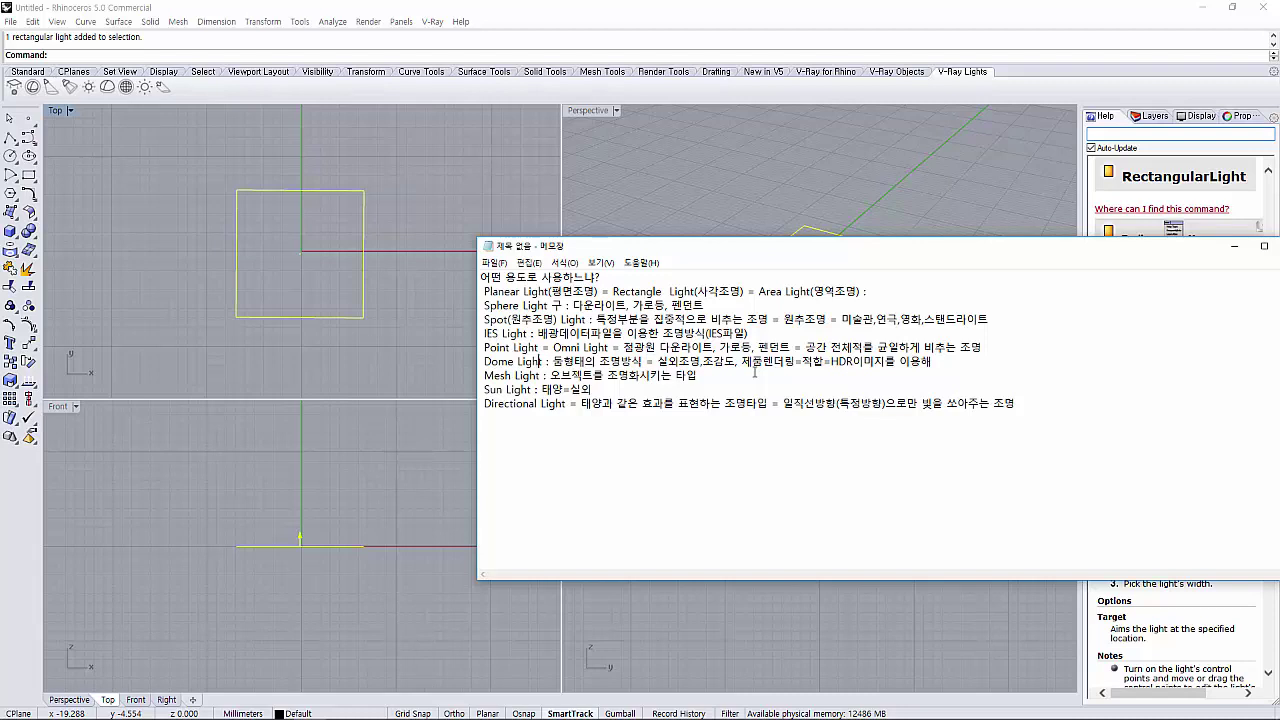
{"action": "key", "text": "Right"}
{"action": "key", "text": "Right"}
{"action": "key", "text": "Right"}
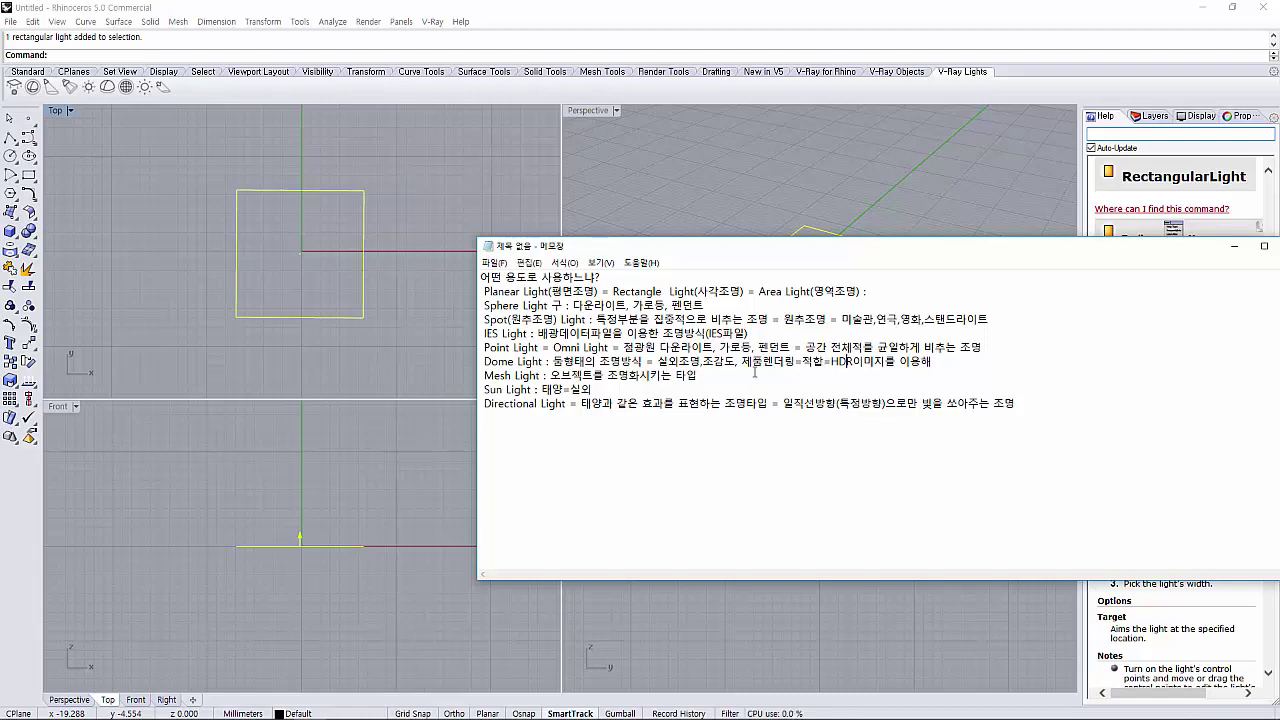
Look over the Dome Light HDR note and the Mesh Light line
{"action": "key", "text": "shift+Right"}
{"action": "key", "text": "shift+Right"}
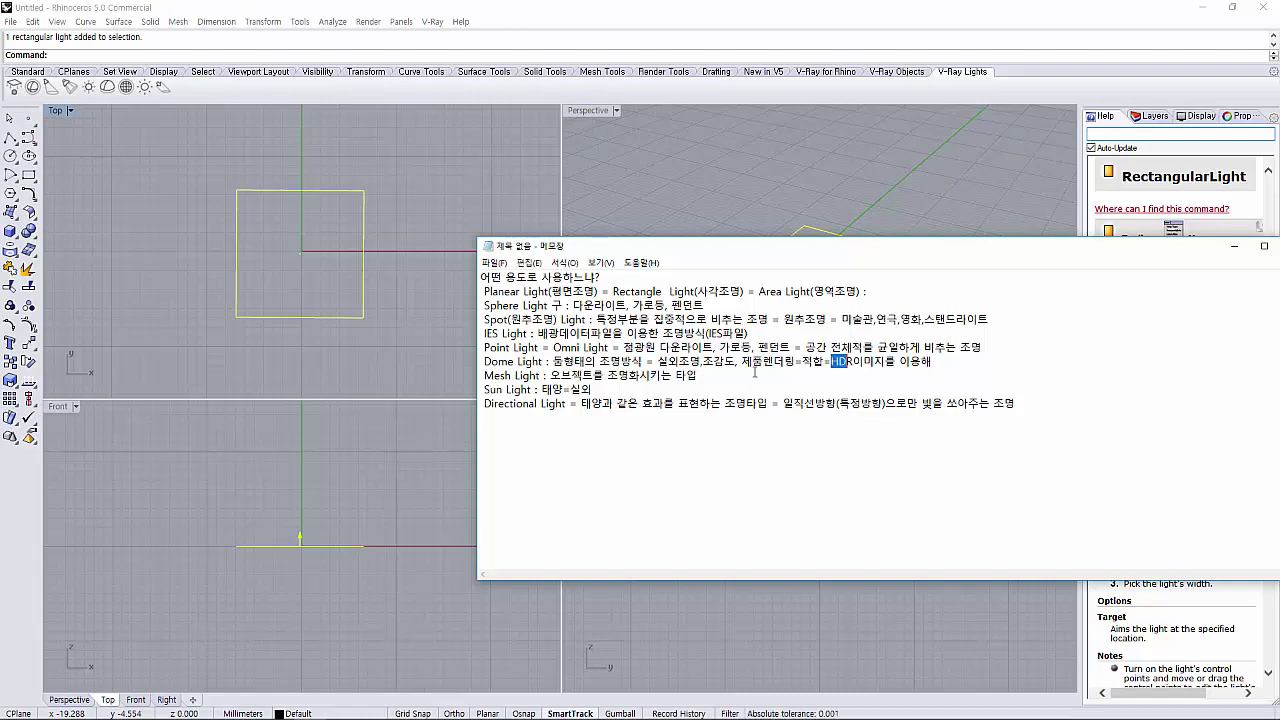
{"action": "key", "text": "shift+Right"}
{"action": "key", "text": "shift+Right"}
{"action": "key", "text": "shift+Right"}
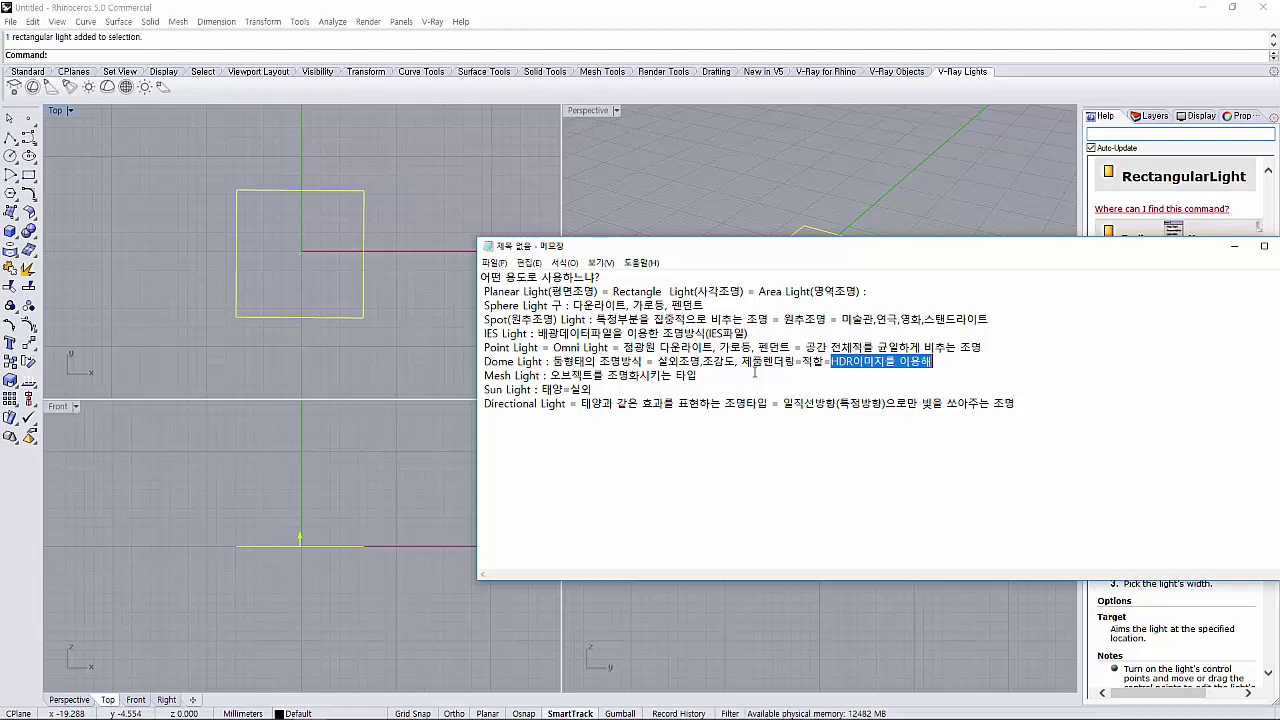
{"action": "left_click", "coordinate": [755, 372]}
{"action": "key", "text": "ctrl+Left"}
{"action": "key", "text": "ctrl+Left"}
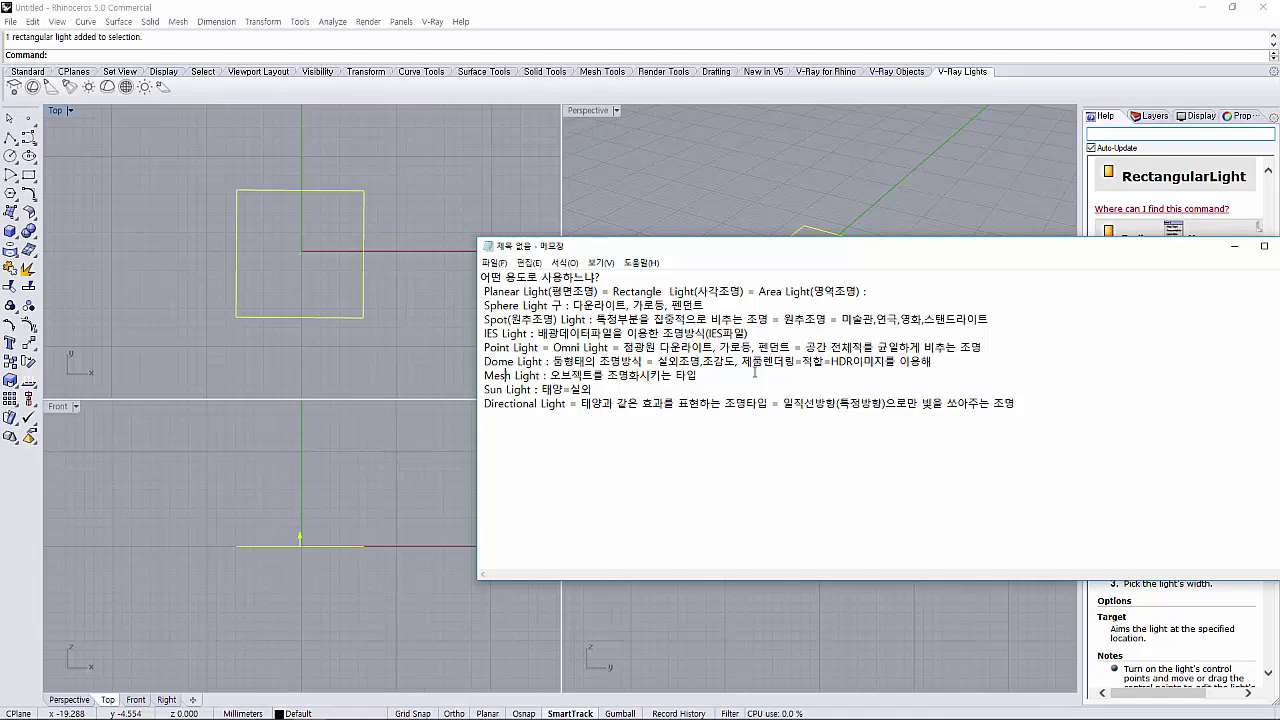
{"action": "key", "text": "Left"}
{"action": "key", "text": "Left"}
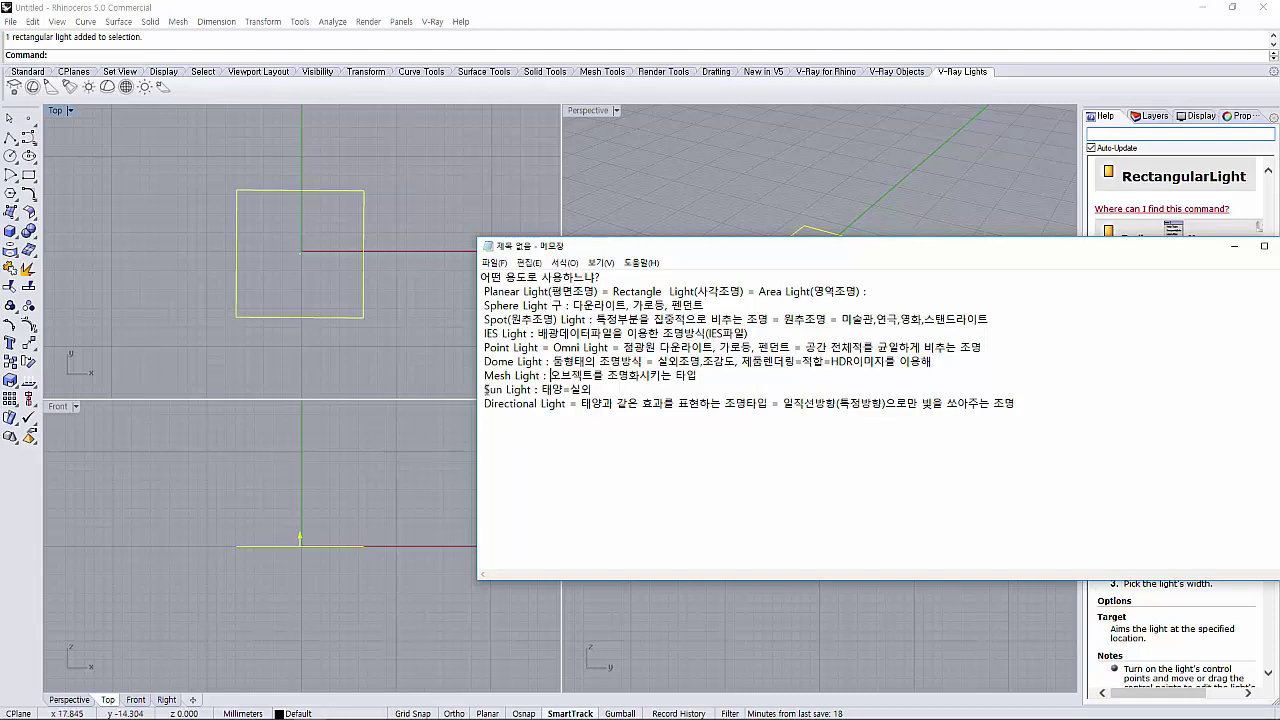
{"action": "left_click_drag", "start_coordinate": [484, 389], "coordinate": [529, 389]}
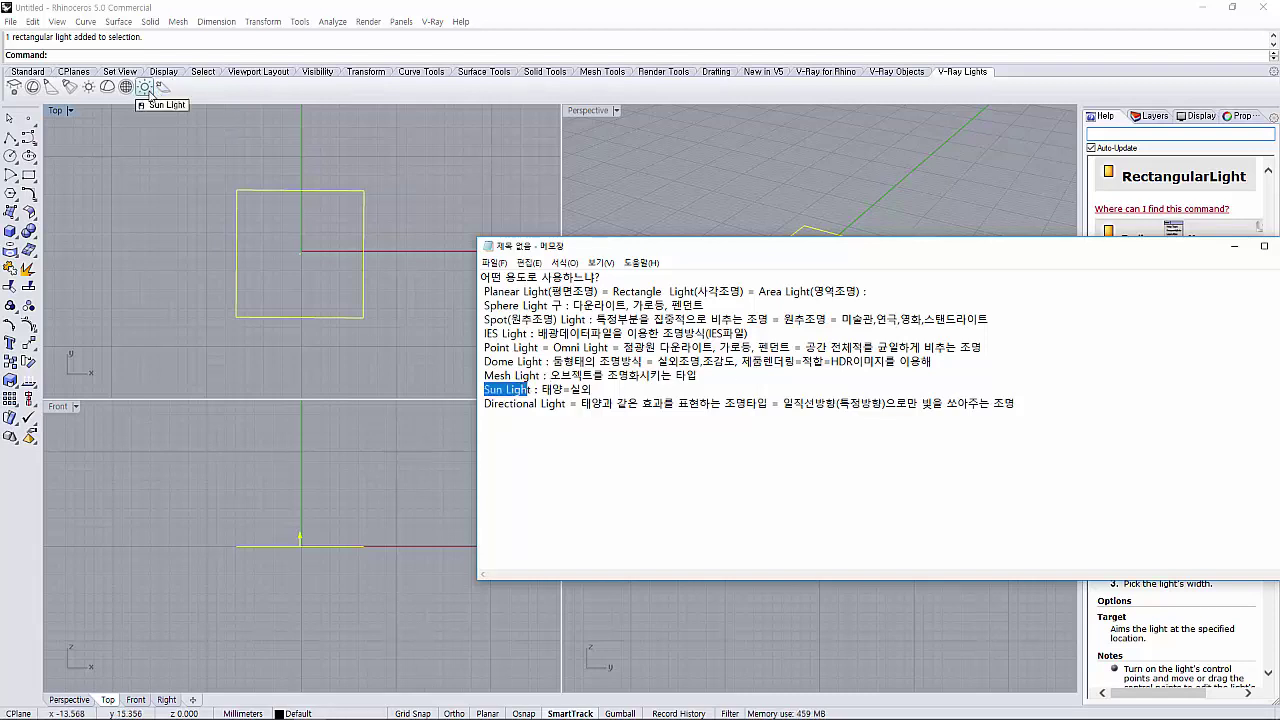
{"action": "left_click", "coordinate": [640, 398]}
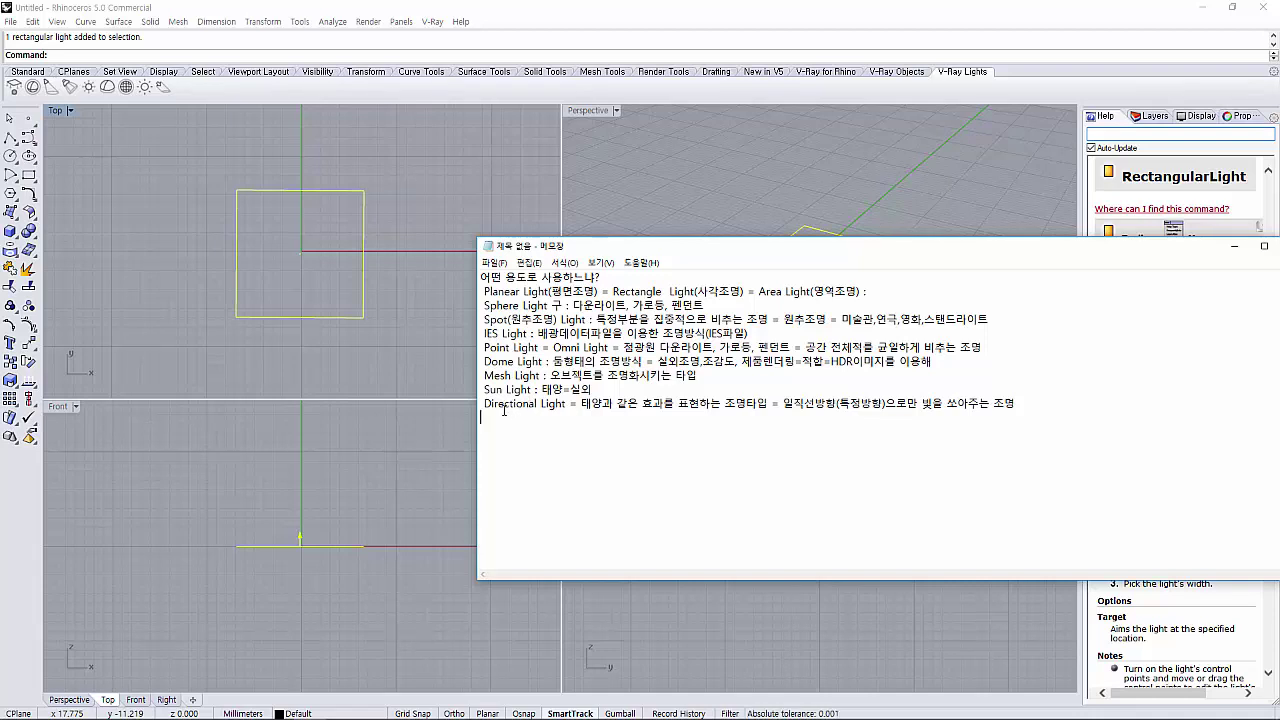
{"action": "key", "text": "Up"}
{"action": "key", "text": "ctrl+Right"}
{"action": "key", "text": "ctrl+Right"}
{"action": "key", "text": "ctrl+Right"}
{"action": "key", "text": "ctrl+Right"}
{"action": "key", "text": "ctrl+Right"}
{"action": "key", "text": "ctrl+Right"}
{"action": "key", "text": "Left"}
{"action": "key", "text": "Left"}
{"action": "key", "text": "Left"}
{"action": "key", "text": "ctrl+Right"}
{"action": "key", "text": "ctrl+Right"}
{"action": "key", "text": "ctrl+Right"}
{"action": "key", "text": "Right"}
{"action": "key", "text": "Right"}
{"action": "key", "text": "Right"}
{"action": "key", "text": "Right"}
{"action": "key", "text": "Right"}
Delete the rectangular light from the scene
{"action": "left_click", "coordinate": [1234, 246]}
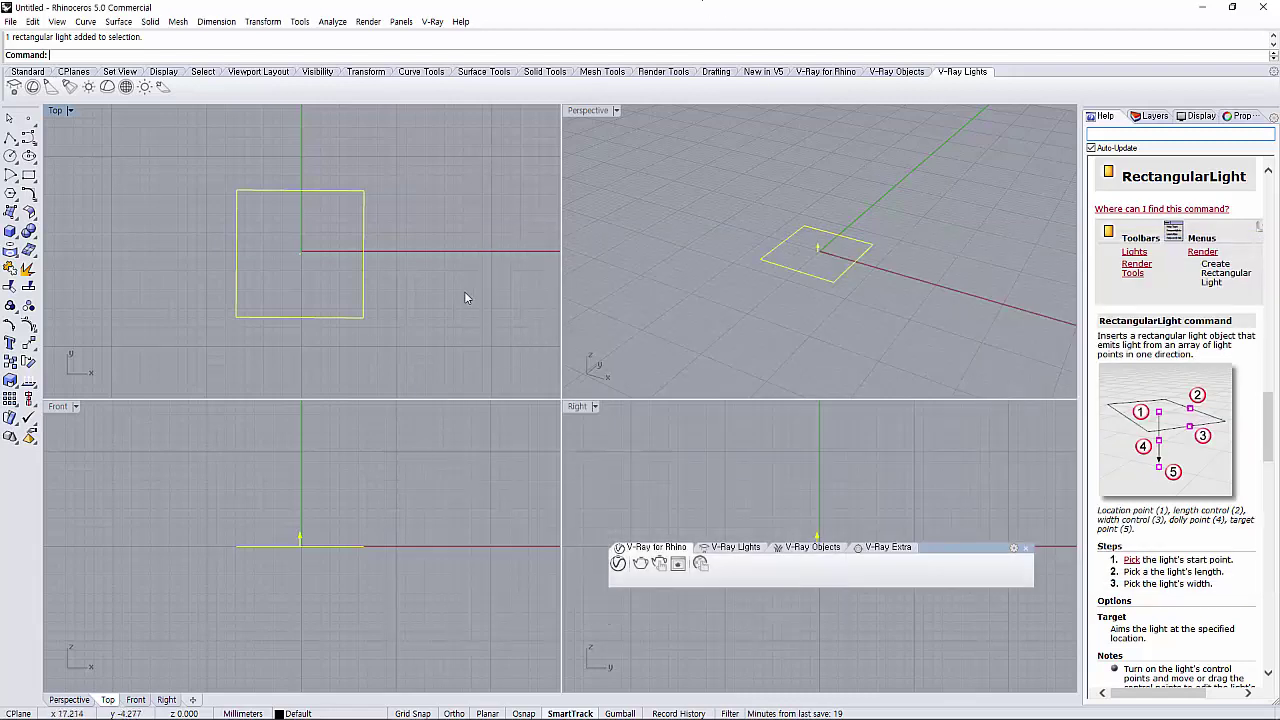
{"action": "key", "text": "Delete"}
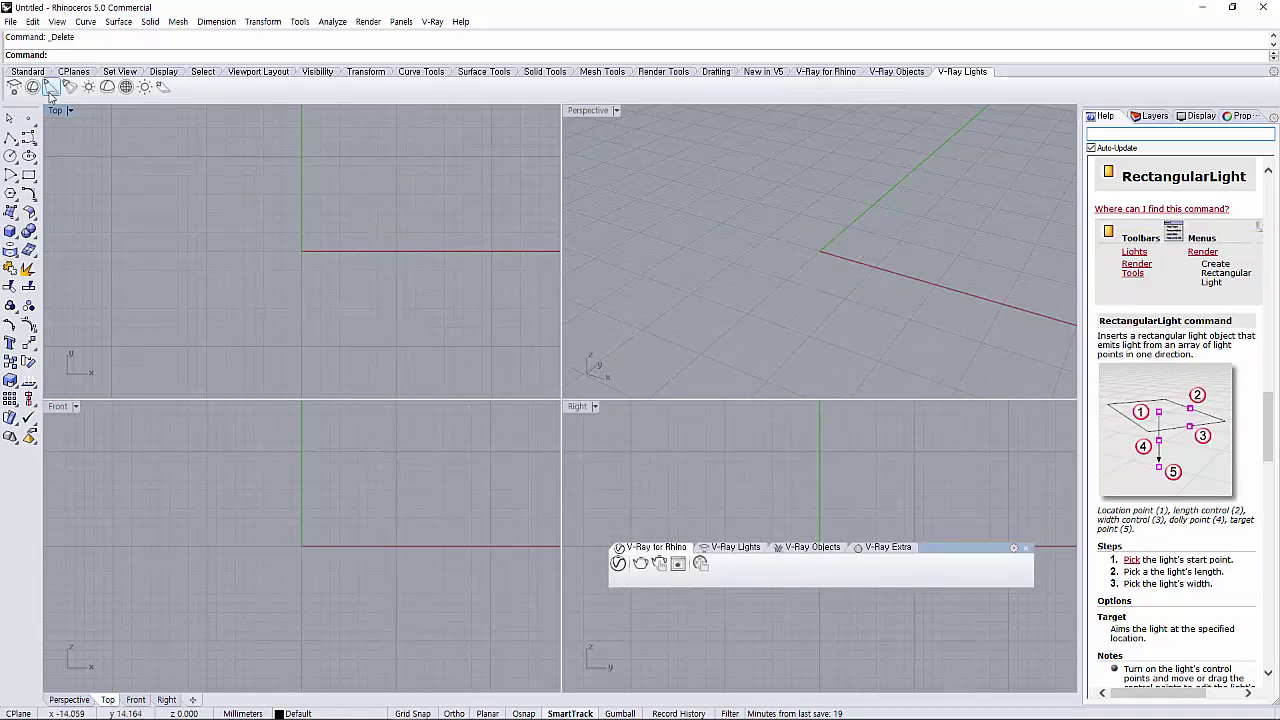
{"action": "left_click", "coordinate": [16, 73]}
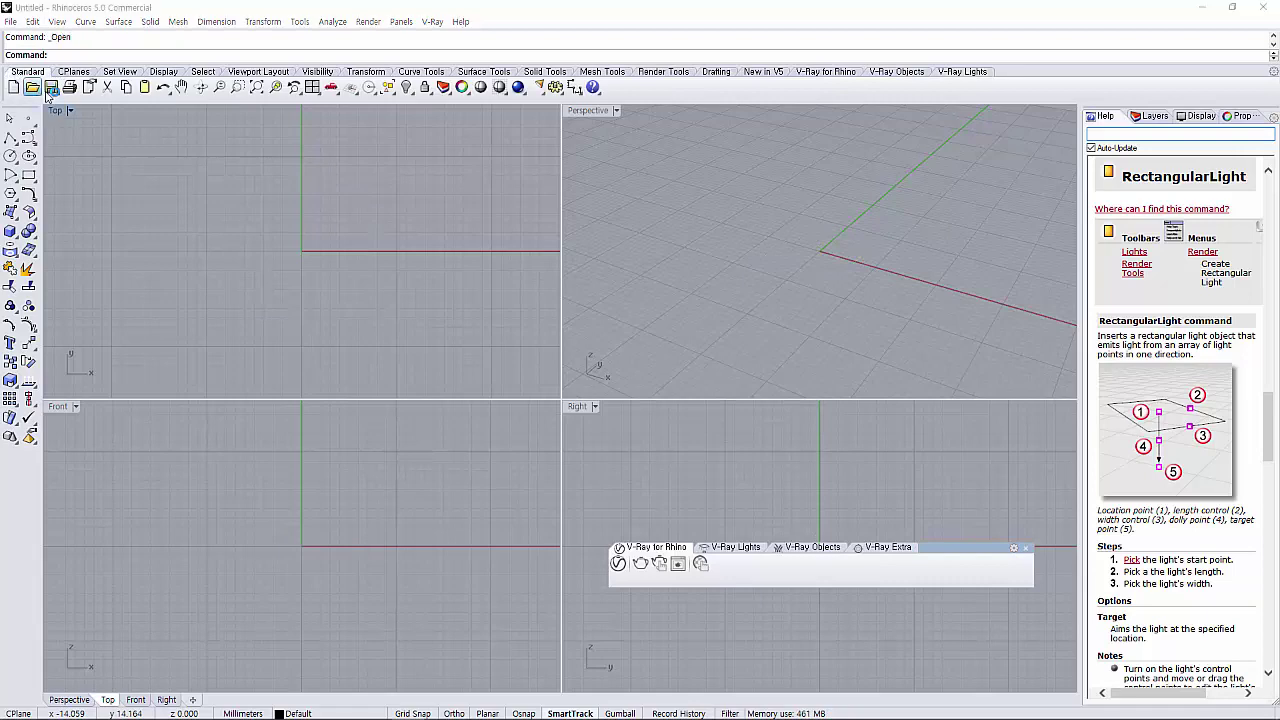
Discard the untitled scene and open the Small Objects - Millimeters template
{"action": "left_click", "coordinate": [32, 87]}
{"action": "left_click", "coordinate": [657, 396]}
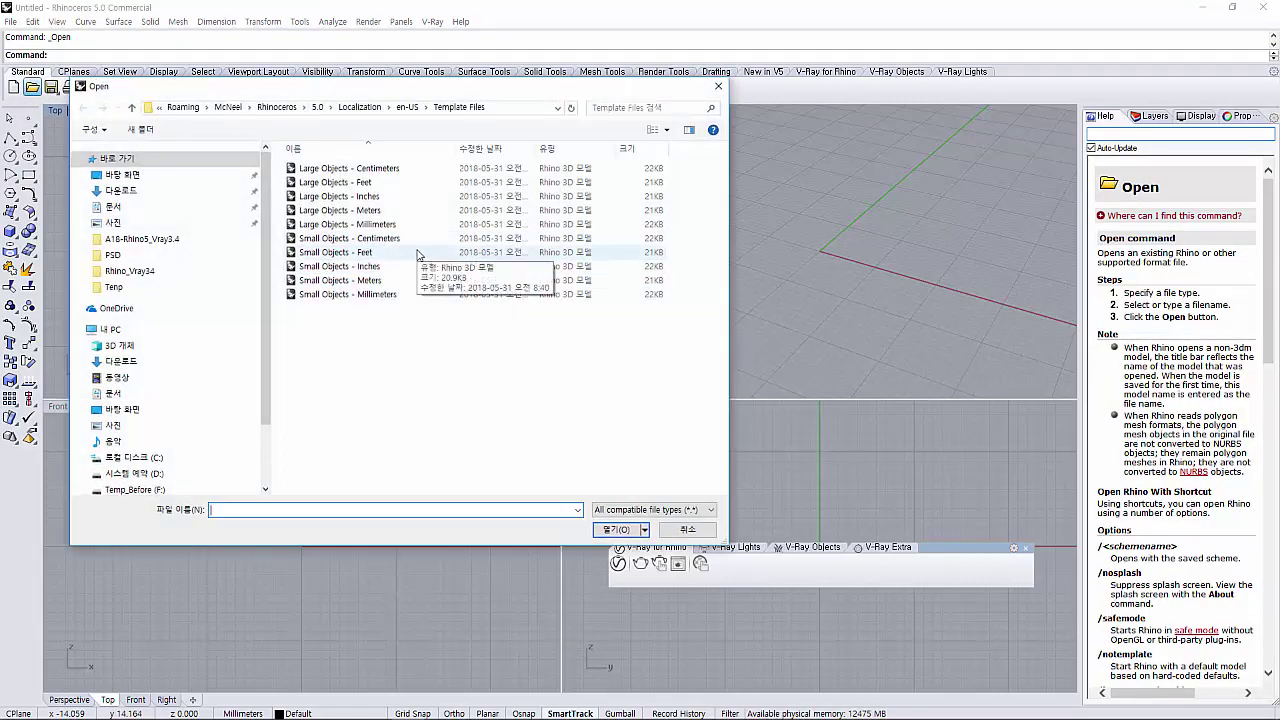
{"action": "left_click", "coordinate": [714, 537]}
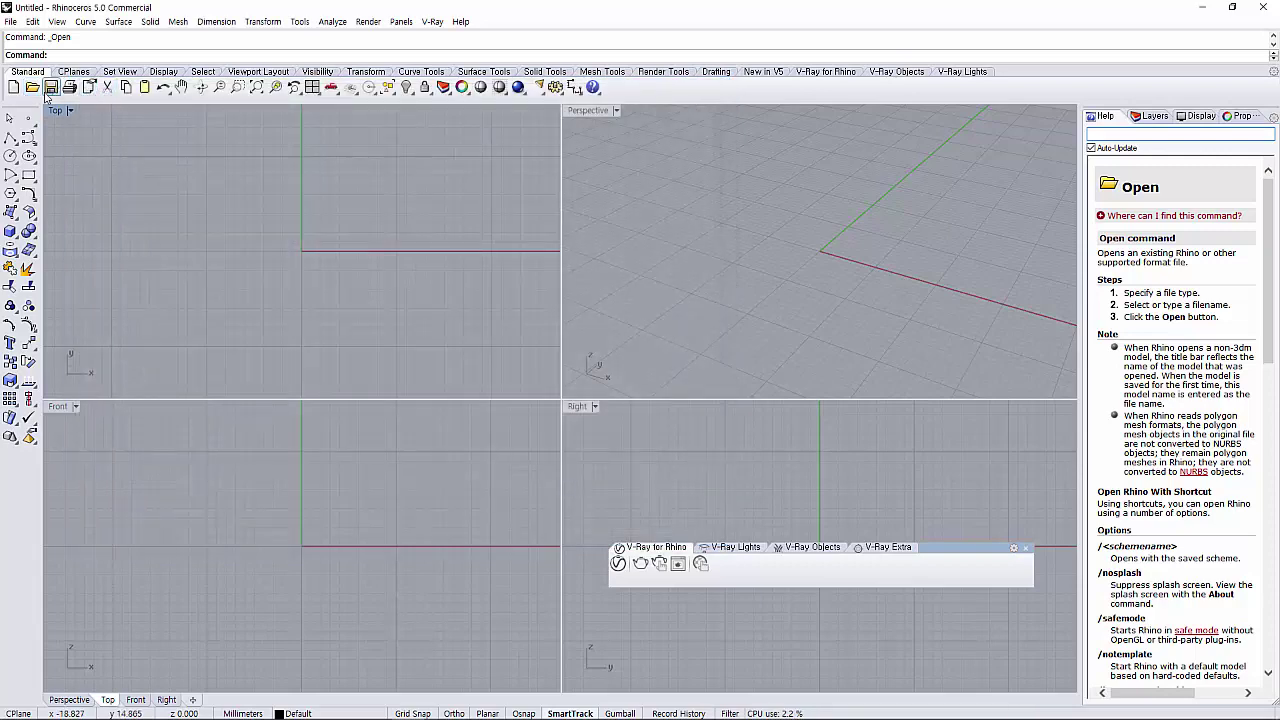
{"action": "left_click", "coordinate": [35, 90]}
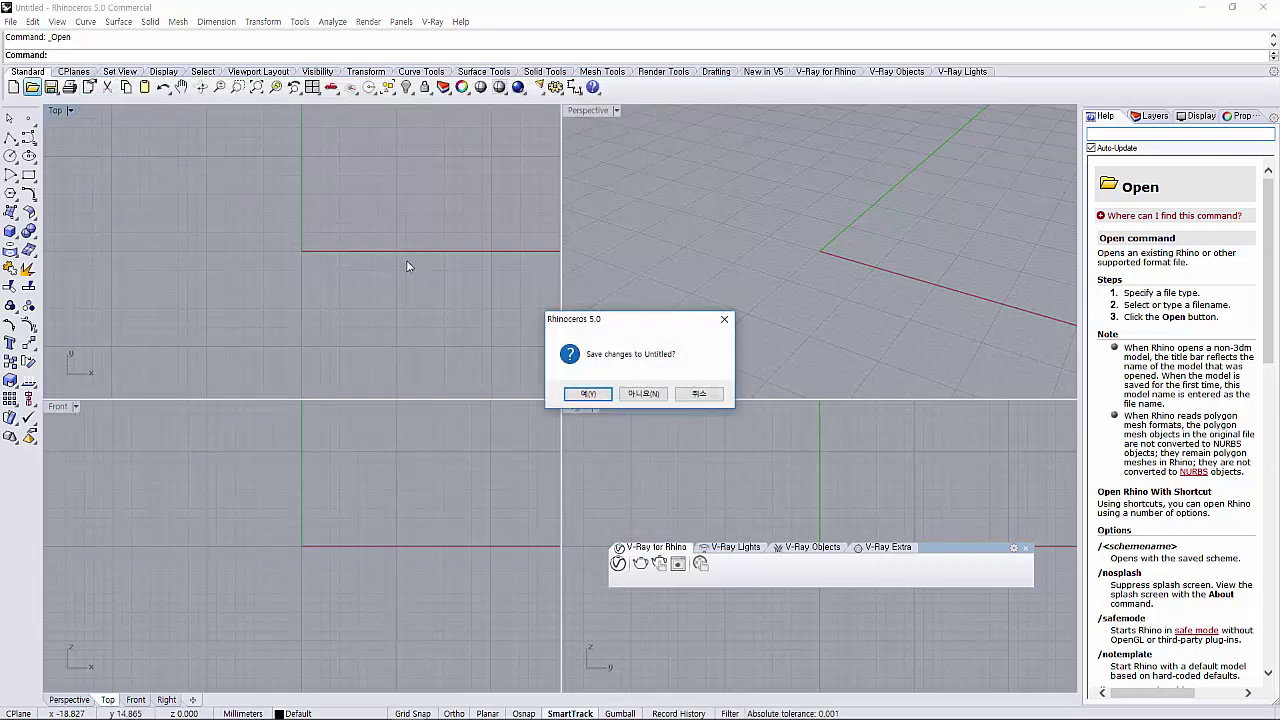
{"action": "left_click", "coordinate": [625, 393]}
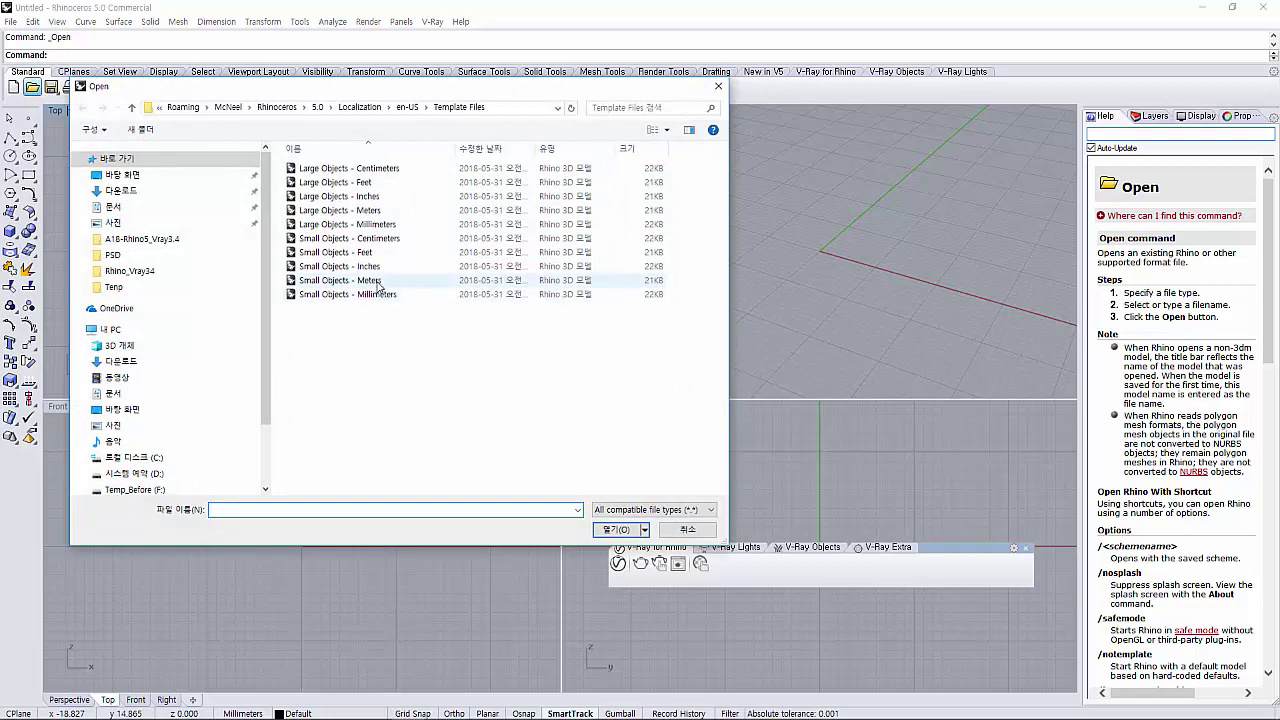
{"action": "double_click", "coordinate": [379, 295]}
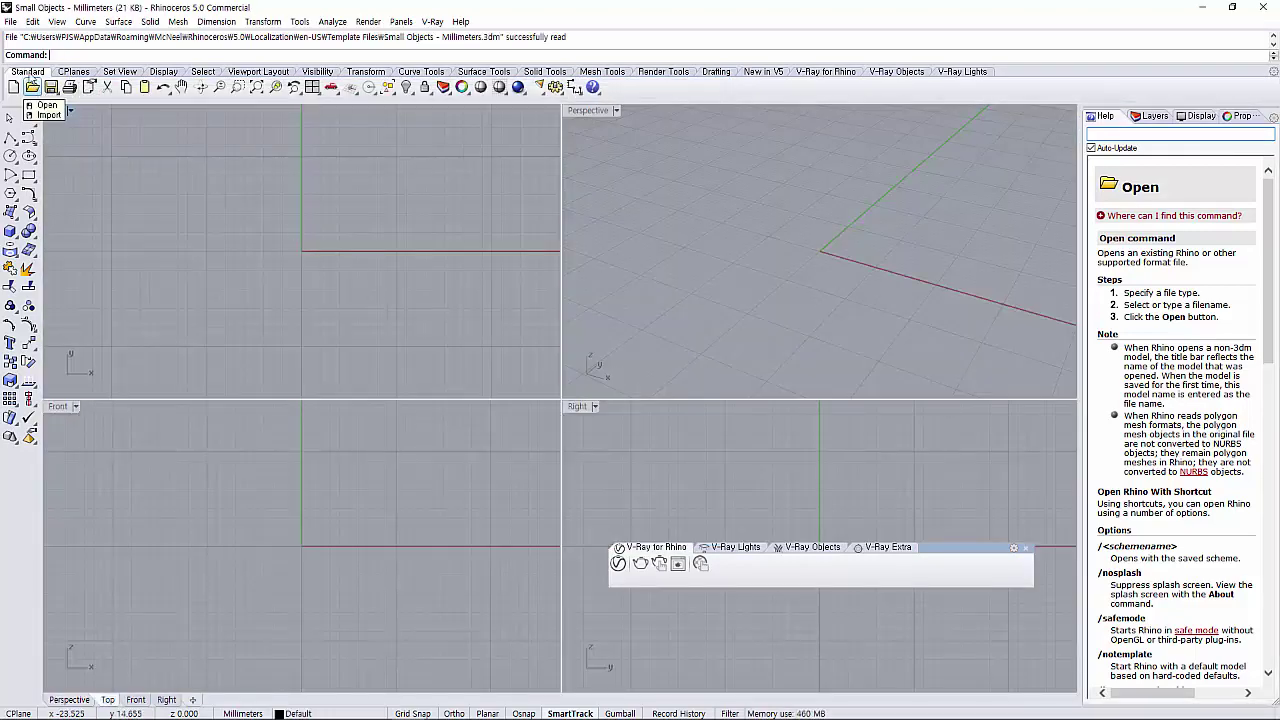
Open the soap-dispenser model from I:\Rhino_Vray34\Example
{"action": "left_click", "coordinate": [11, 22]}
{"action": "left_click", "coordinate": [34, 51]}
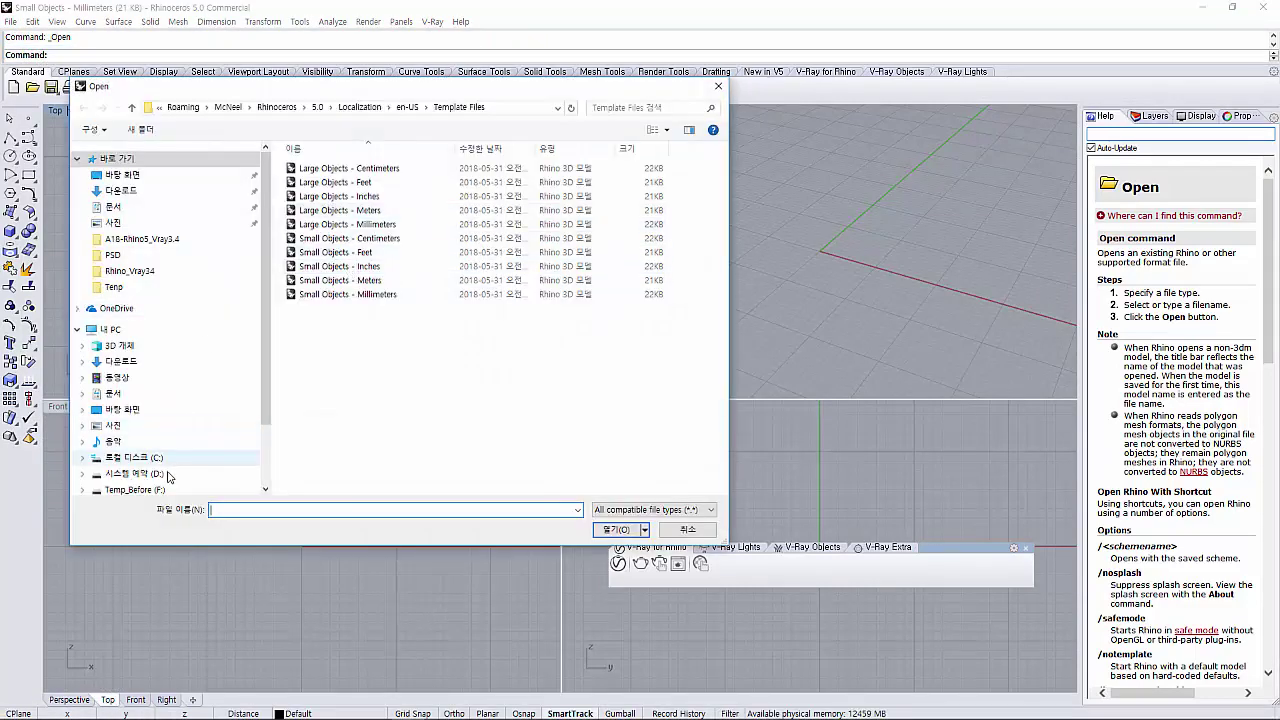
{"action": "scroll", "coordinate": [152, 476], "scroll_direction": "down", "scroll_amount": 2}
{"action": "left_click", "coordinate": [160, 447]}
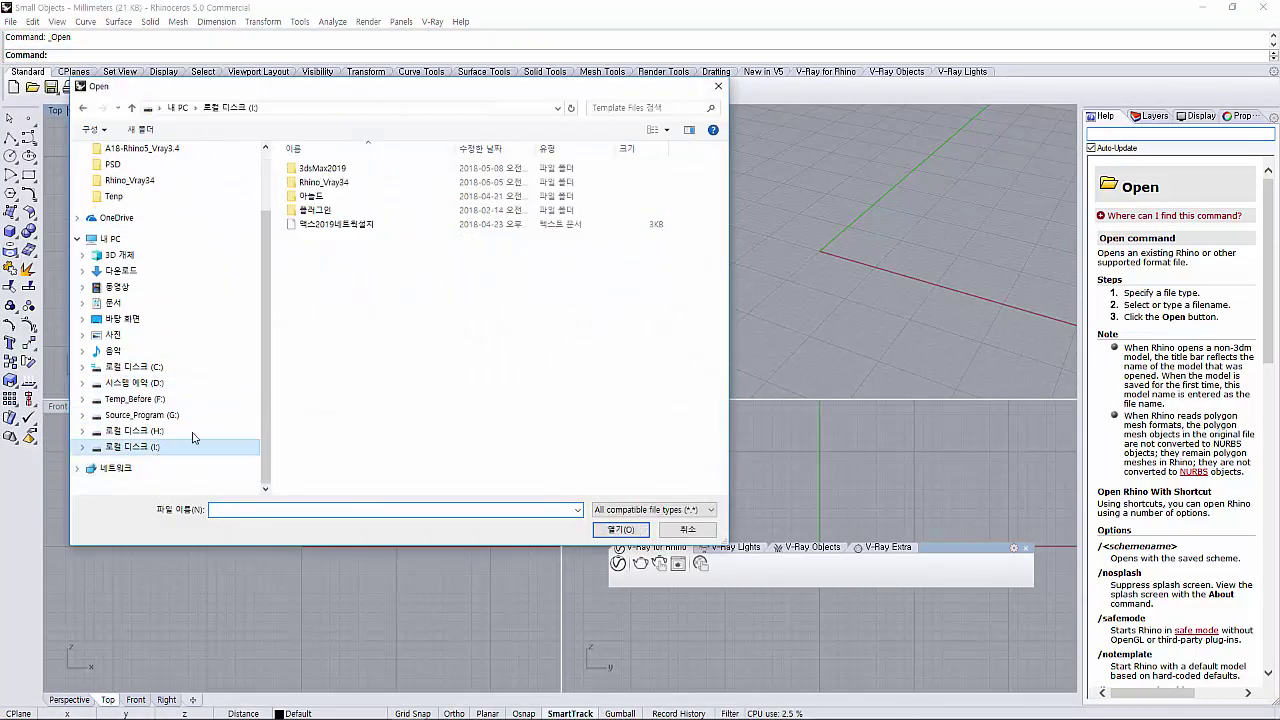
{"action": "double_click", "coordinate": [359, 181]}
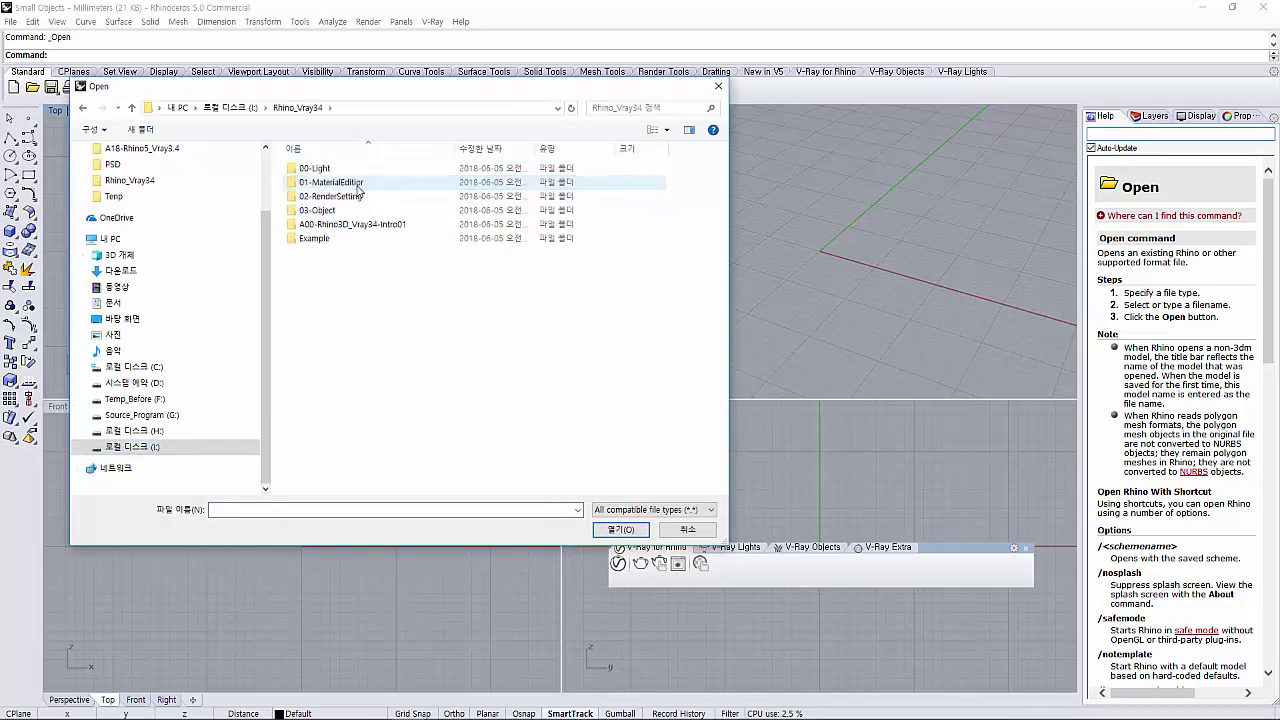
{"action": "double_click", "coordinate": [328, 238]}
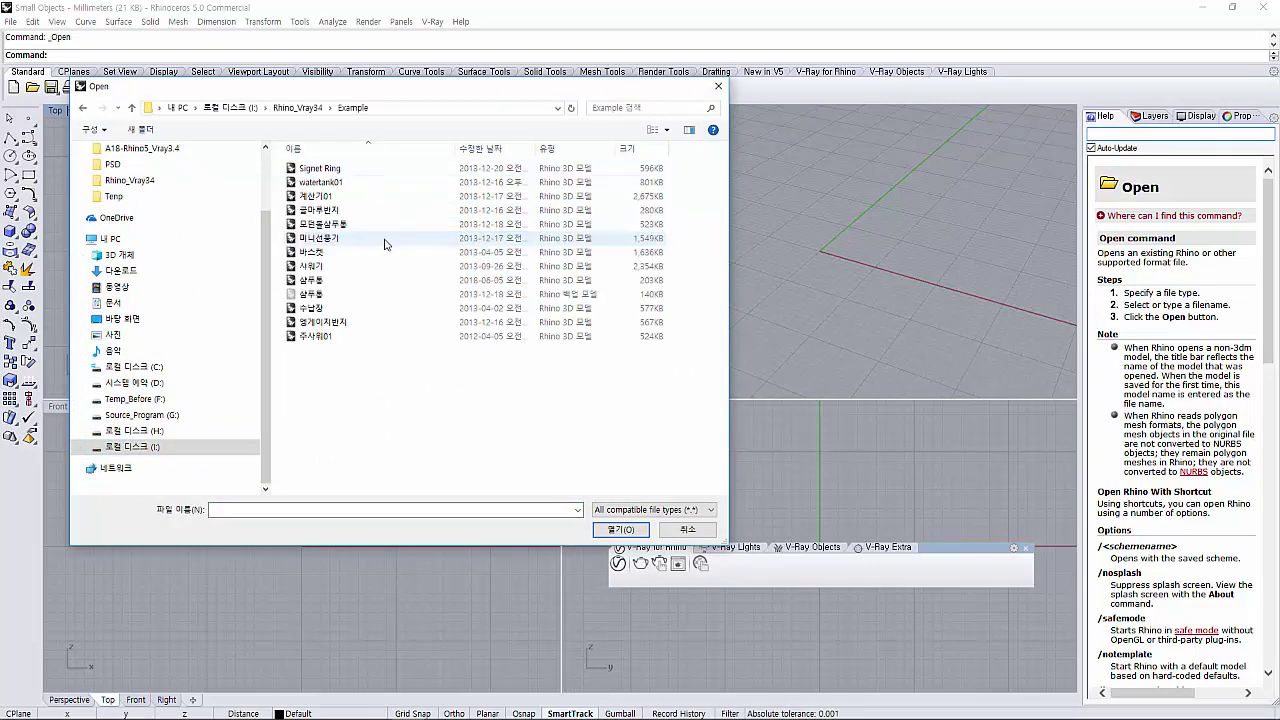
{"action": "double_click", "coordinate": [364, 228]}
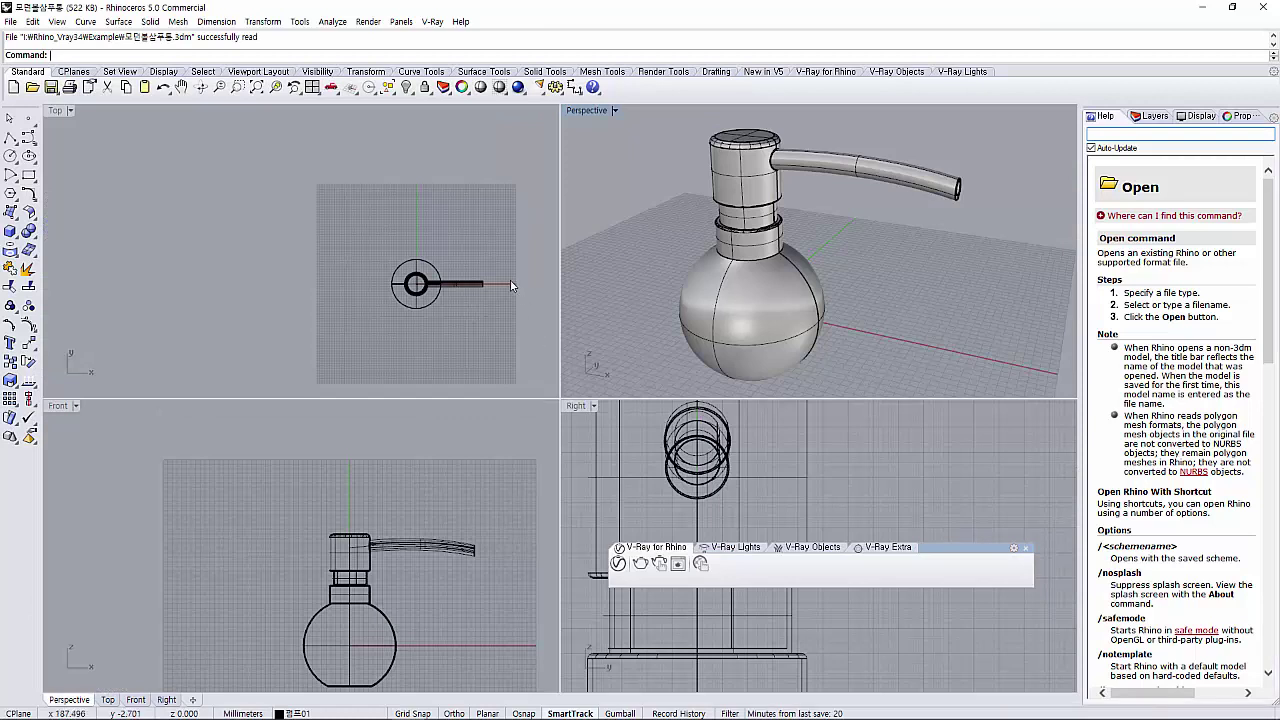
Zoom and orbit the Perspective view around the dispenser on its floor plane
{"action": "scroll", "coordinate": [797, 310], "scroll_direction": "down", "scroll_amount": 3}
{"action": "scroll", "coordinate": [797, 310], "scroll_direction": "down", "scroll_amount": 2}
{"action": "right_click_drag", "start_coordinate": [797, 310], "coordinate": [783, 314]}
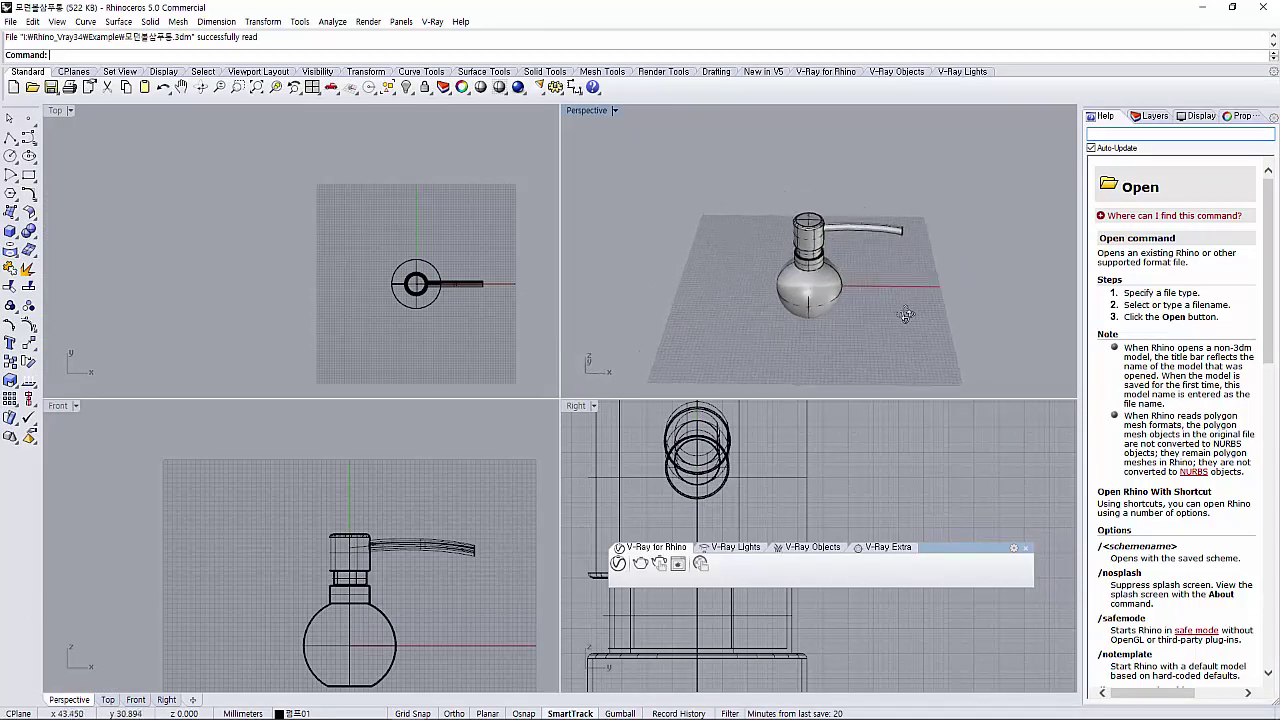
{"action": "scroll", "coordinate": [463, 334], "scroll_direction": "up", "scroll_amount": 2}
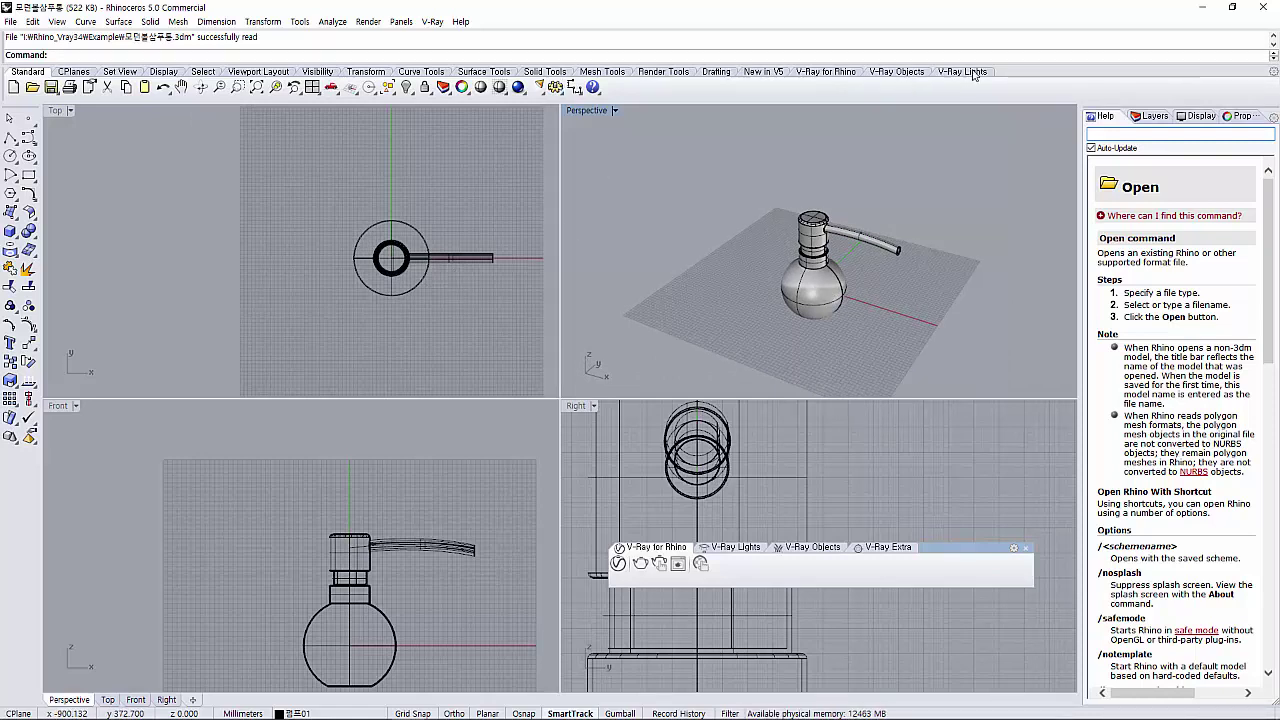
{"action": "left_click", "coordinate": [910, 73]}
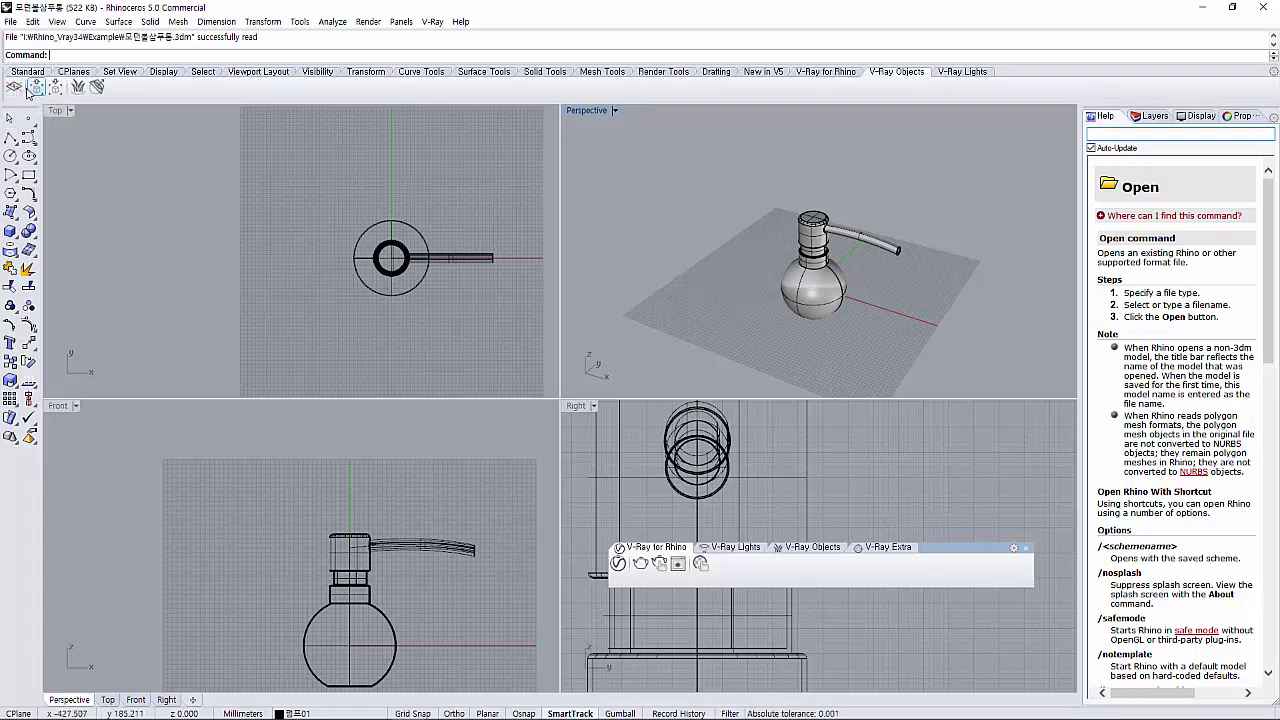
Add a V-Ray infinite plane, lift all dispenser parts onto it, and zoom to them
{"action": "left_click", "coordinate": [14, 87]}
{"action": "left_click", "coordinate": [711, 312]}
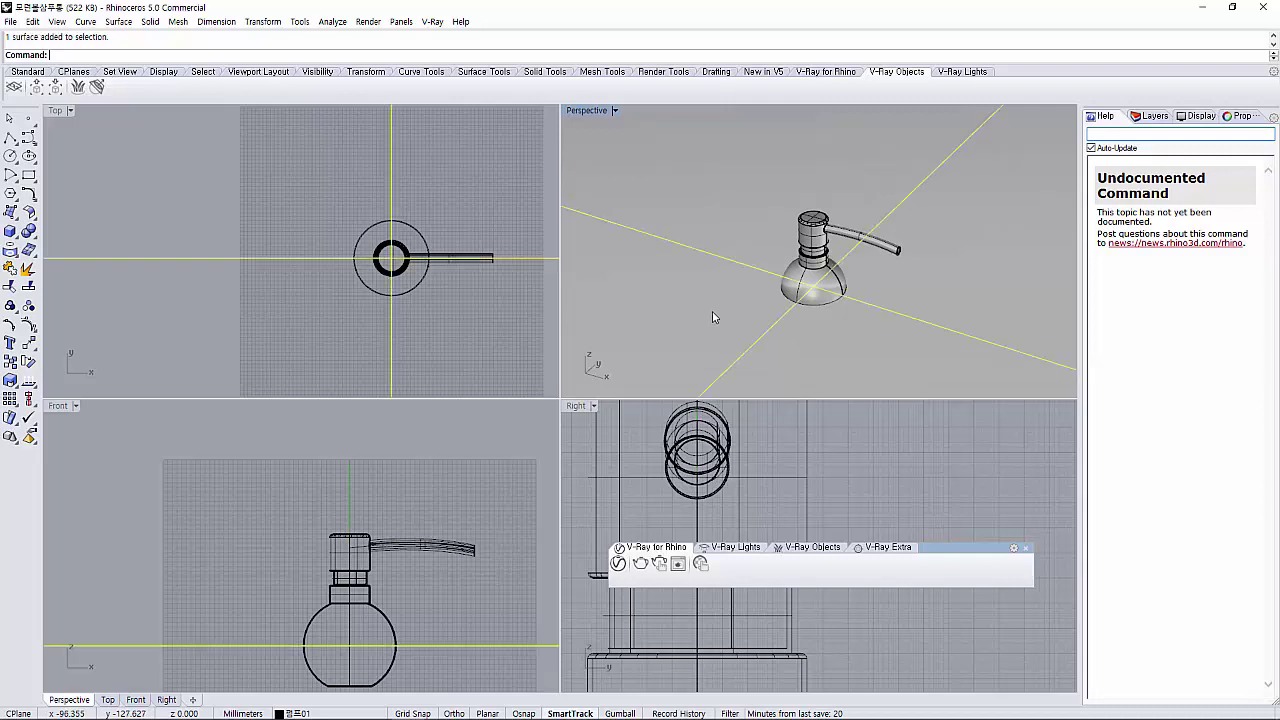
{"action": "scroll", "coordinate": [418, 621], "scroll_direction": "down", "scroll_amount": 3}
{"action": "left_click", "coordinate": [398, 641]}
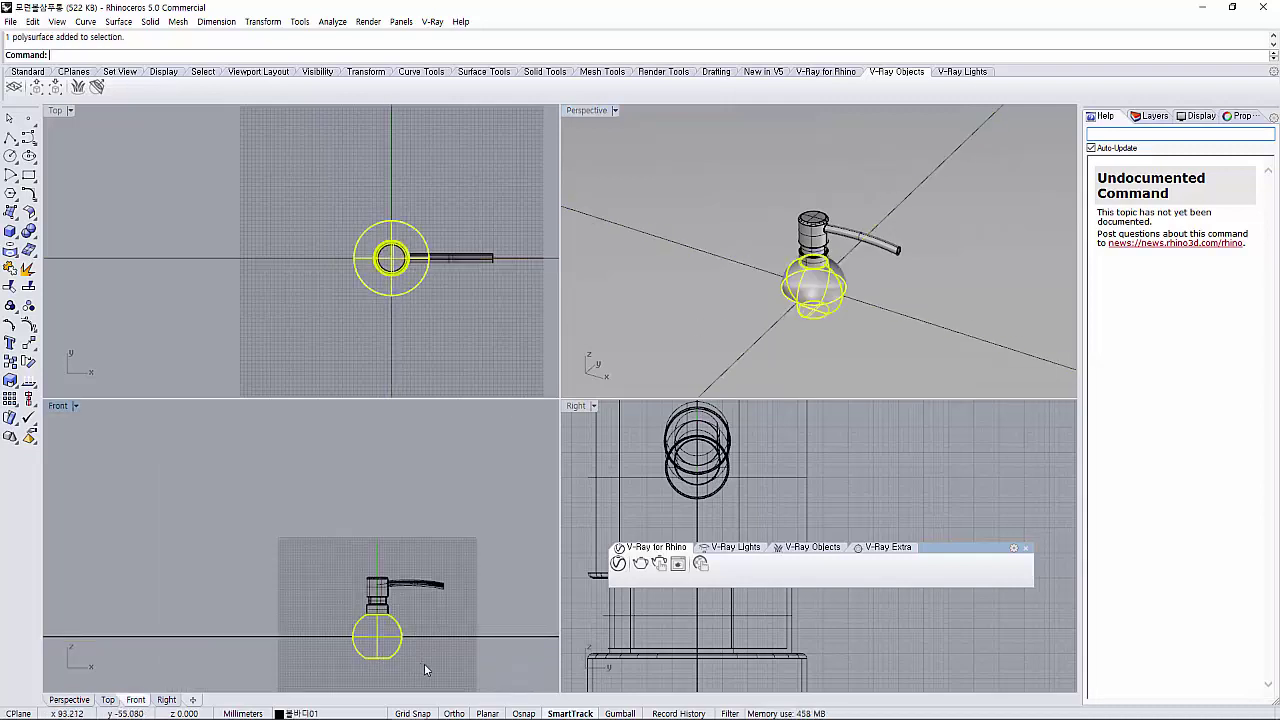
{"action": "mouse_move", "coordinate": [326, 559]}
{"action": "left_mouse_down"}
{"action": "mouse_move", "coordinate": [448, 666]}
{"action": "mouse_move", "coordinate": [377, 635]}
{"action": "left_mouse_up"}
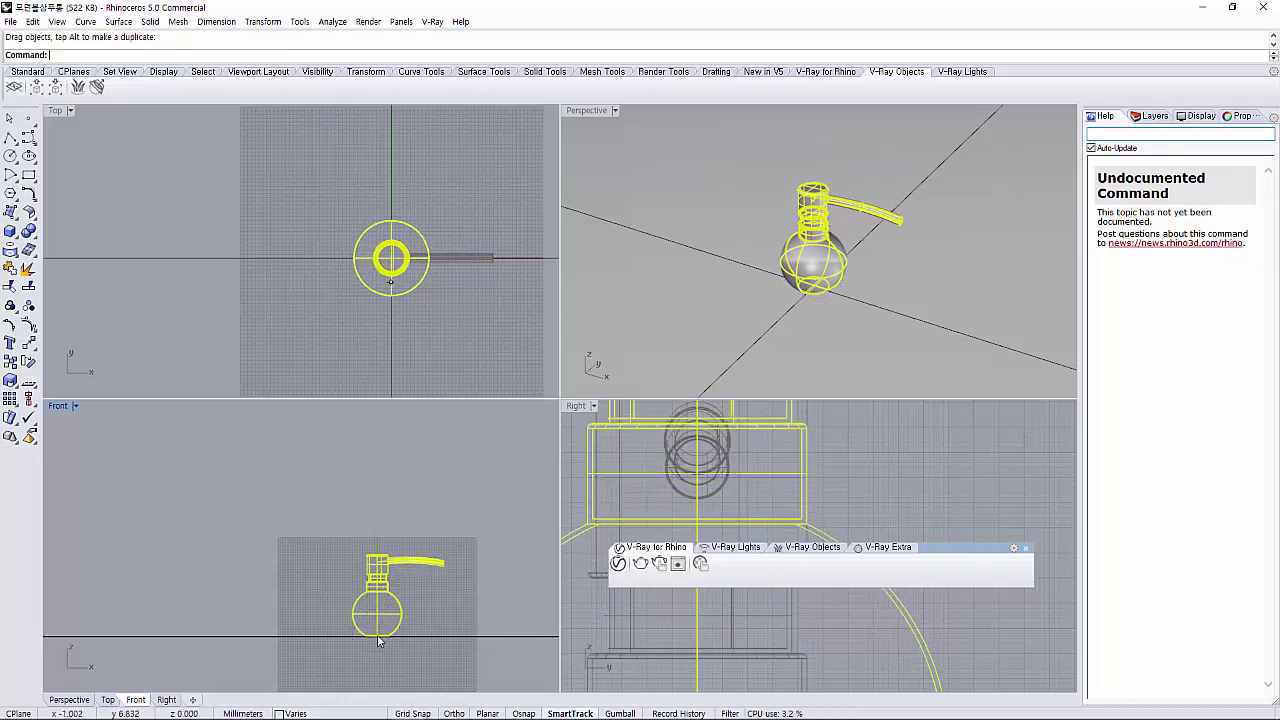
{"action": "right_click_drag", "start_coordinate": [855, 309], "coordinate": [859, 311]}
{"action": "key", "text": "ctrl+shift+e"}
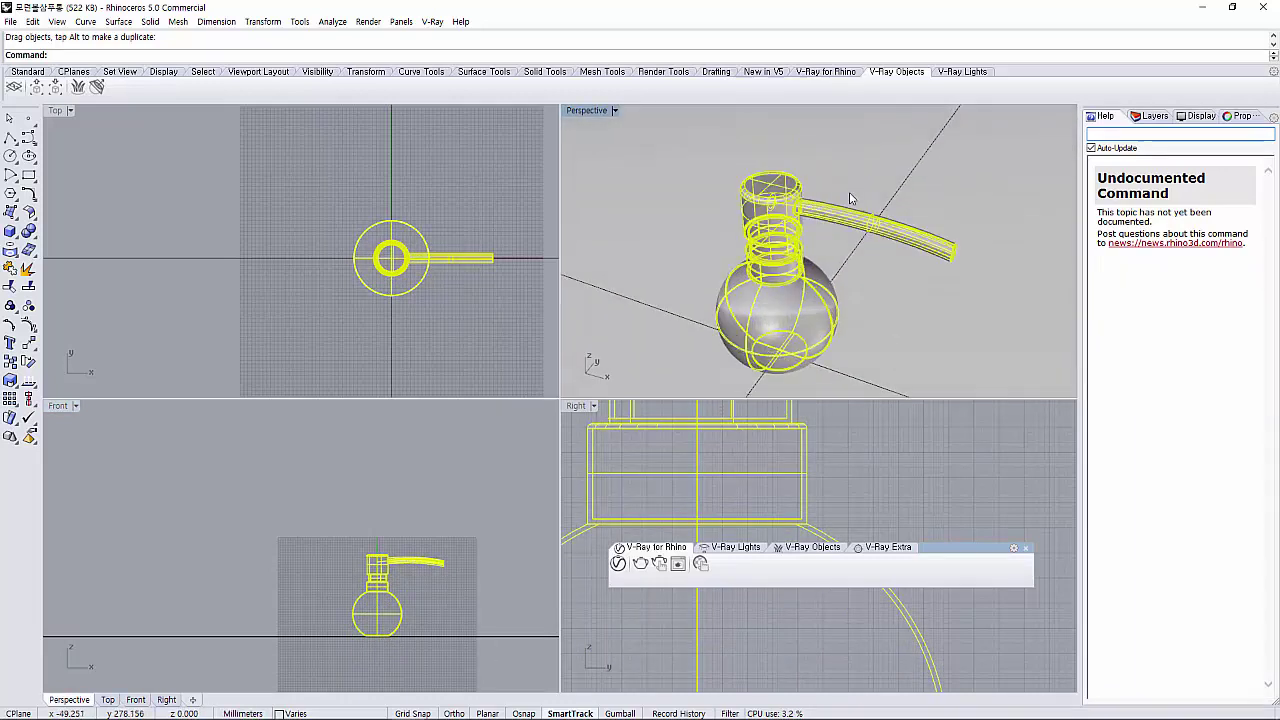
{"action": "left_click", "coordinate": [825, 73]}
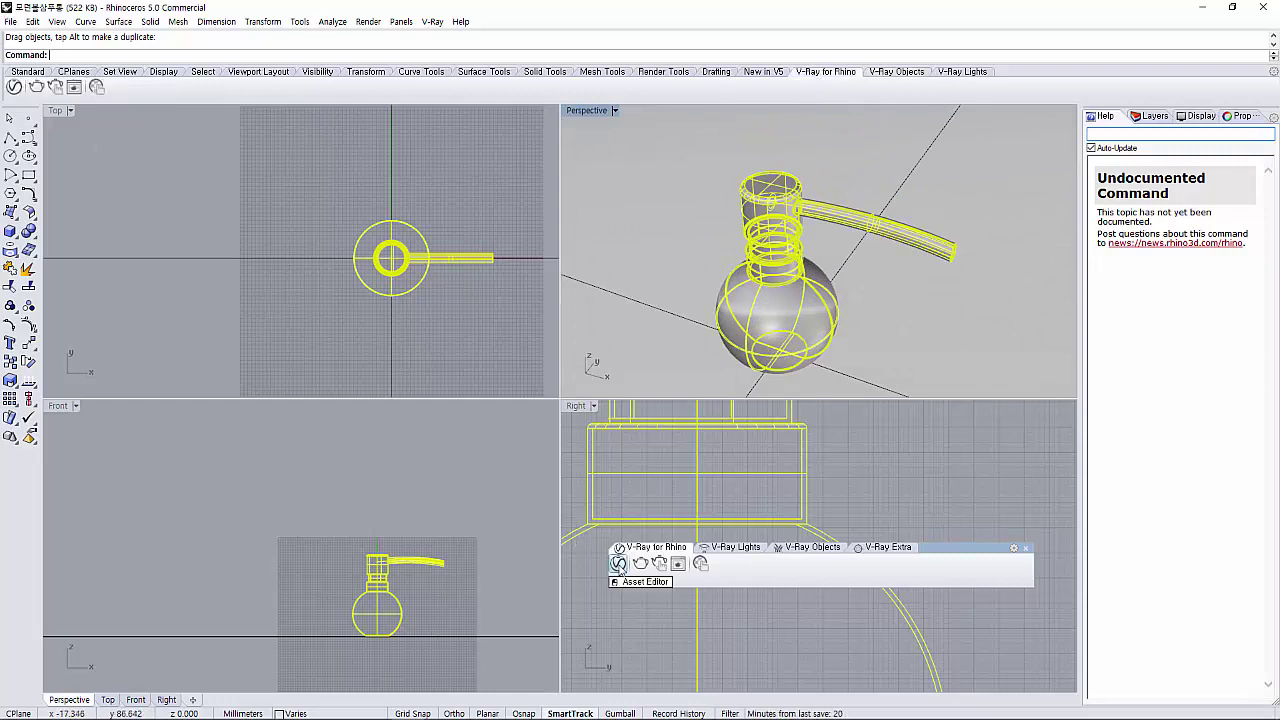
{"action": "left_click", "coordinate": [1025, 548]}
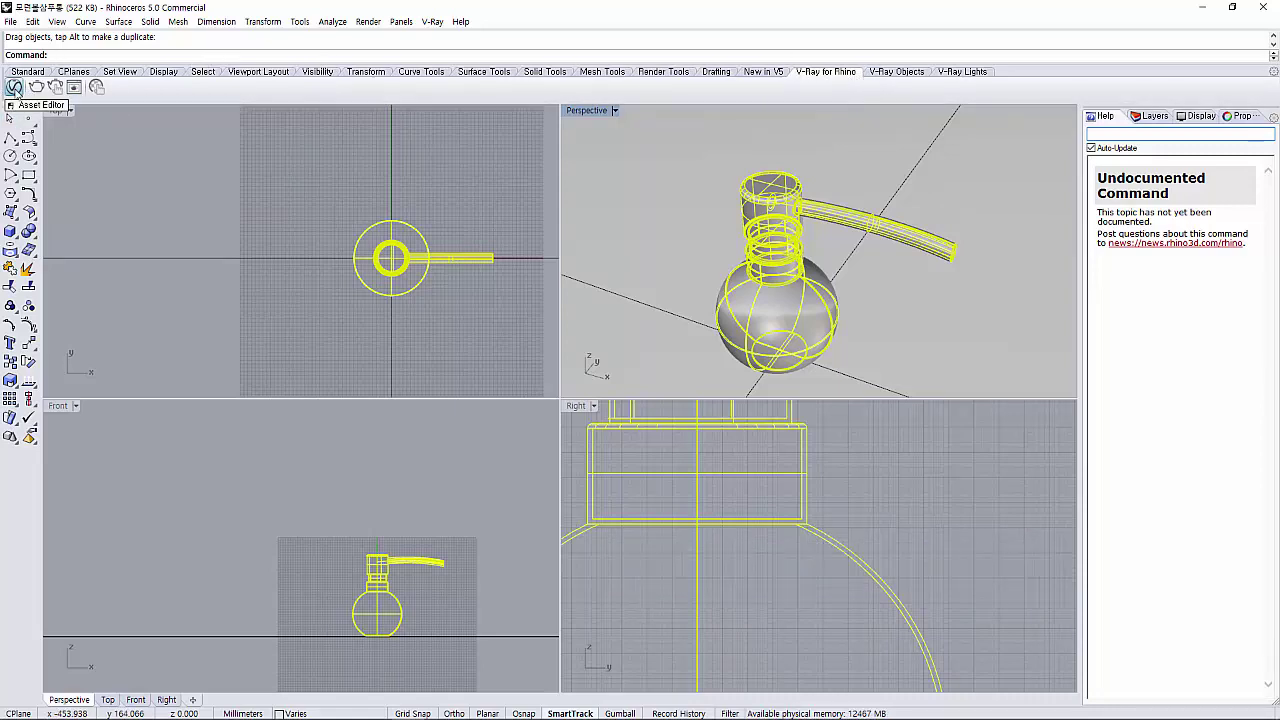
Check Rhino Document Sun in the Asset Editor's Lights list, then render the dispenser
{"action": "left_click", "coordinate": [14, 88]}
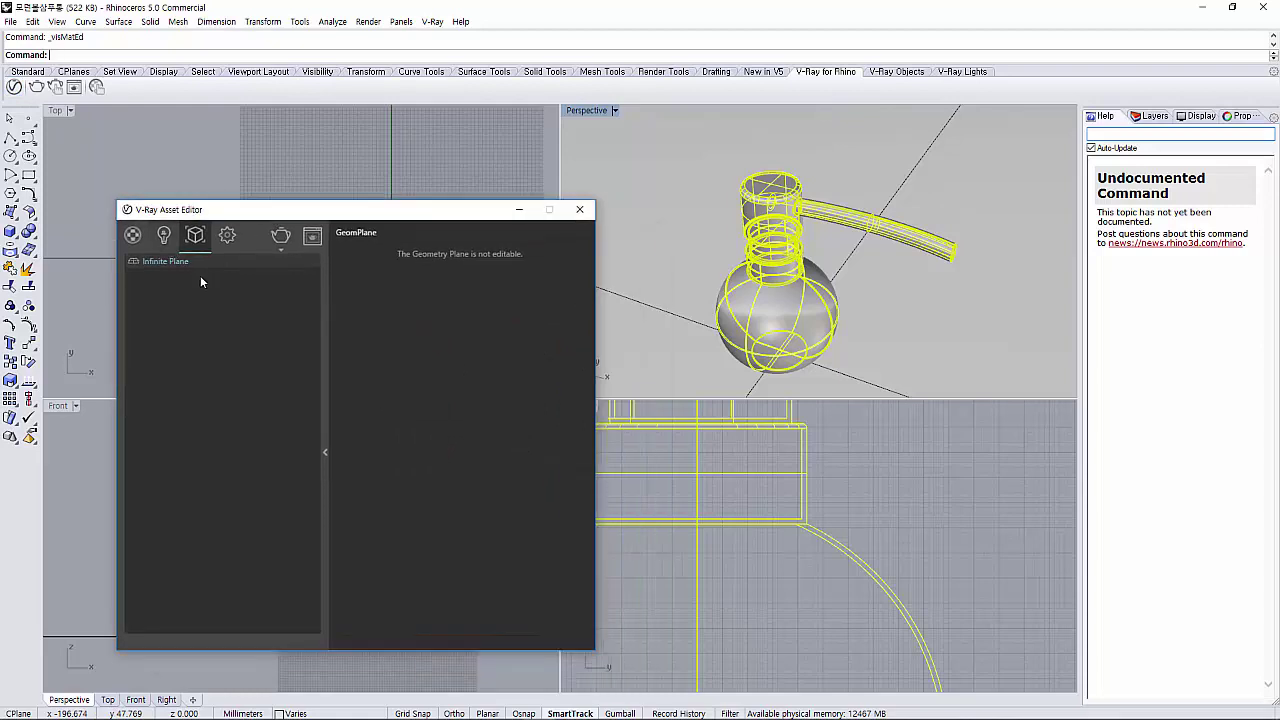
{"action": "left_click", "coordinate": [164, 240]}
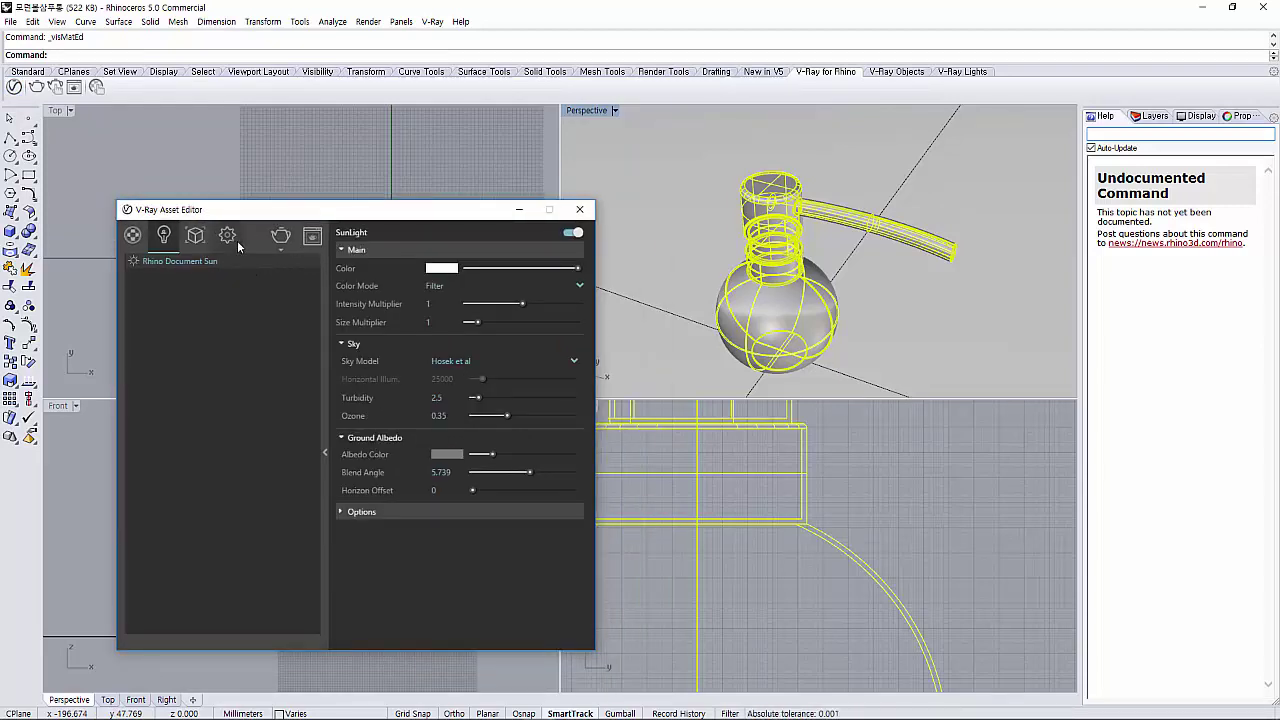
{"action": "left_click_drag", "start_coordinate": [237, 209], "coordinate": [294, 244]}
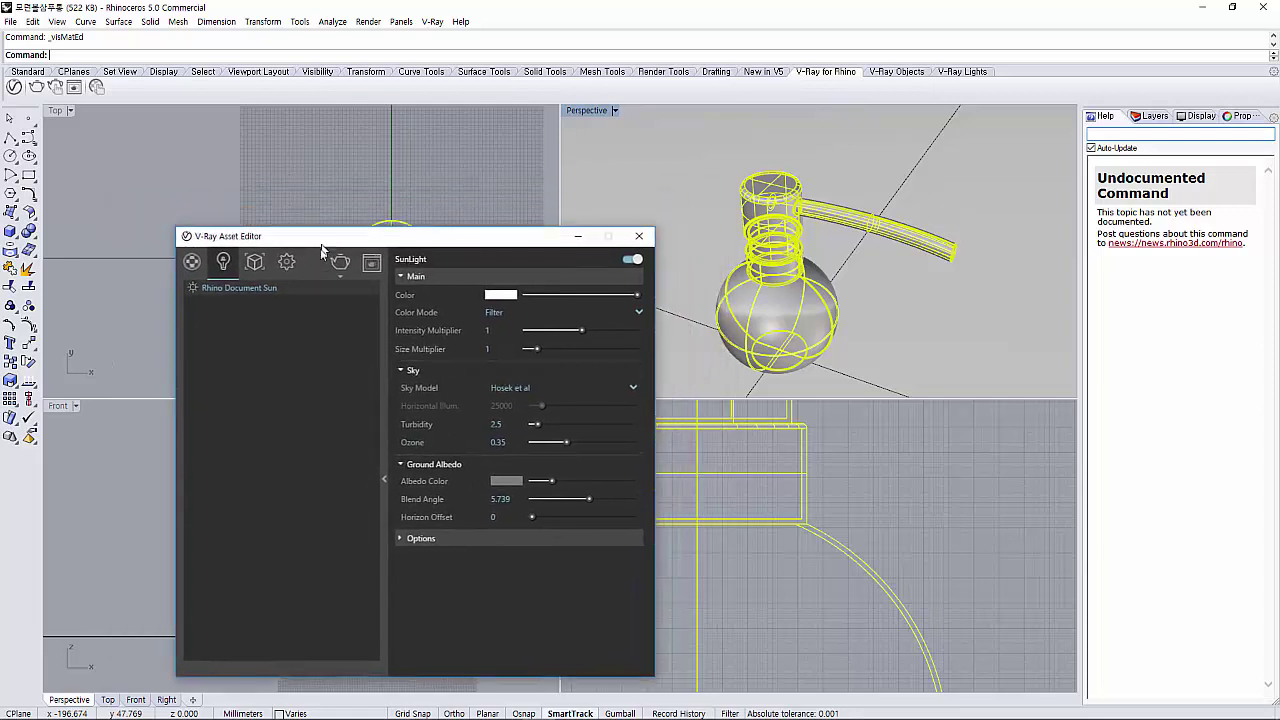
{"action": "left_click", "coordinate": [906, 76]}
{"action": "left_click", "coordinate": [966, 76]}
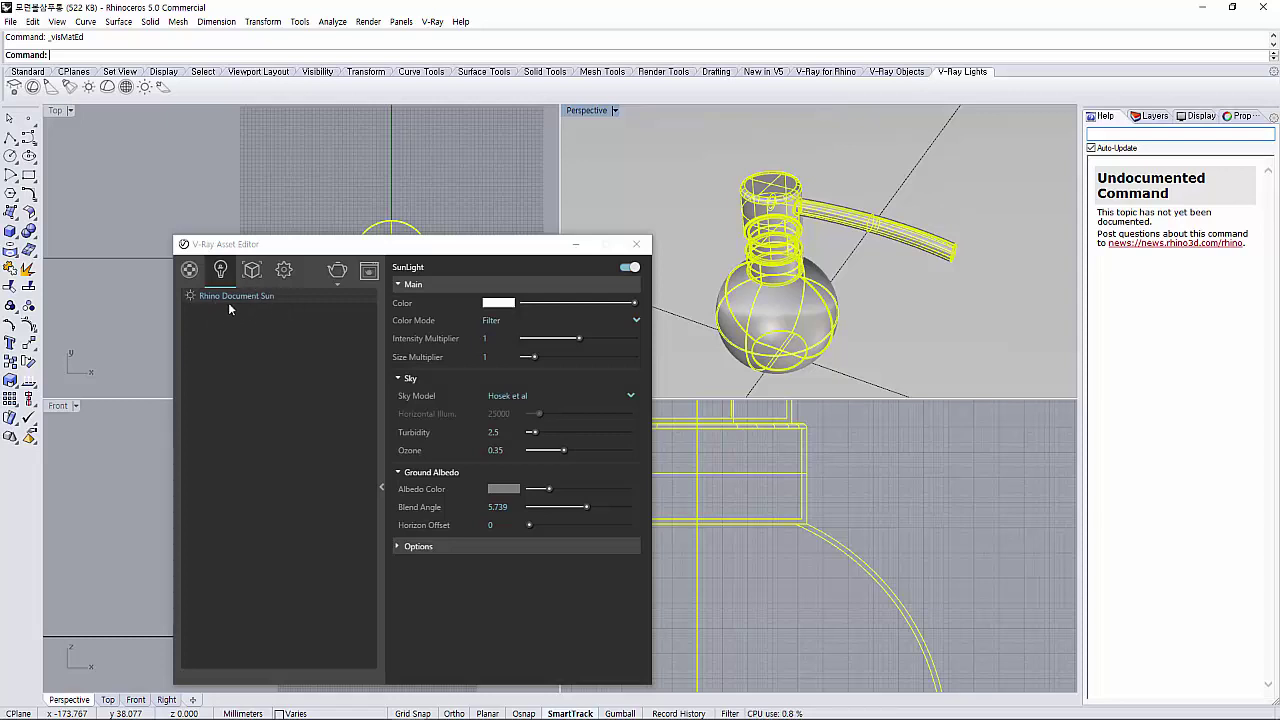
{"action": "left_click_drag", "start_coordinate": [396, 243], "coordinate": [359, 177]}
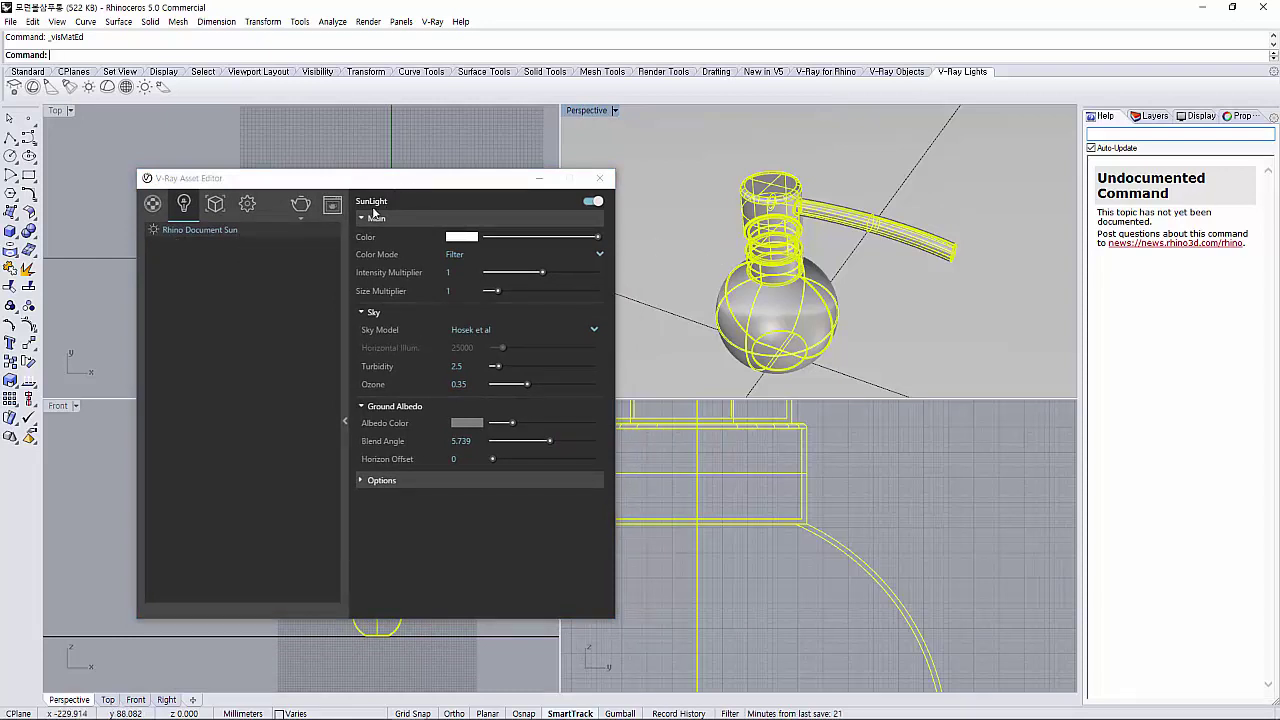
{"action": "left_click", "coordinate": [300, 205]}
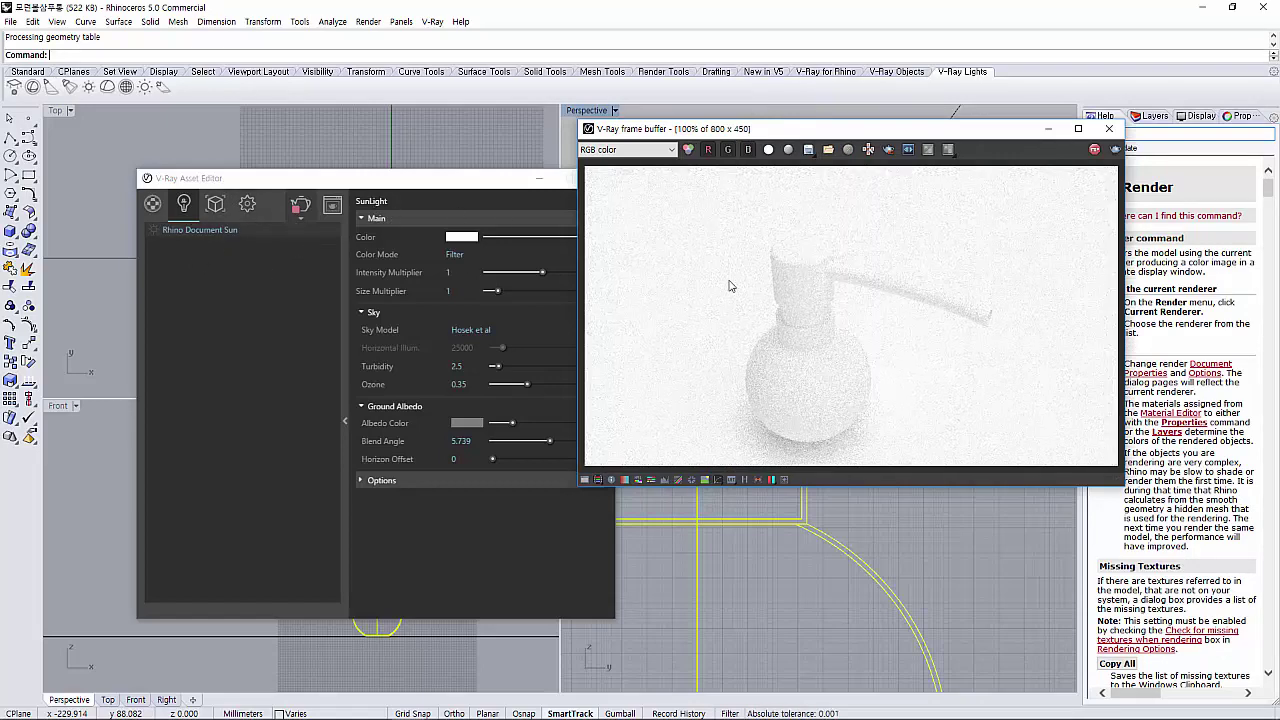
Switch off Progressive in the Asset Editor settings and re-render the dispenser
{"action": "left_click", "coordinate": [1108, 134]}
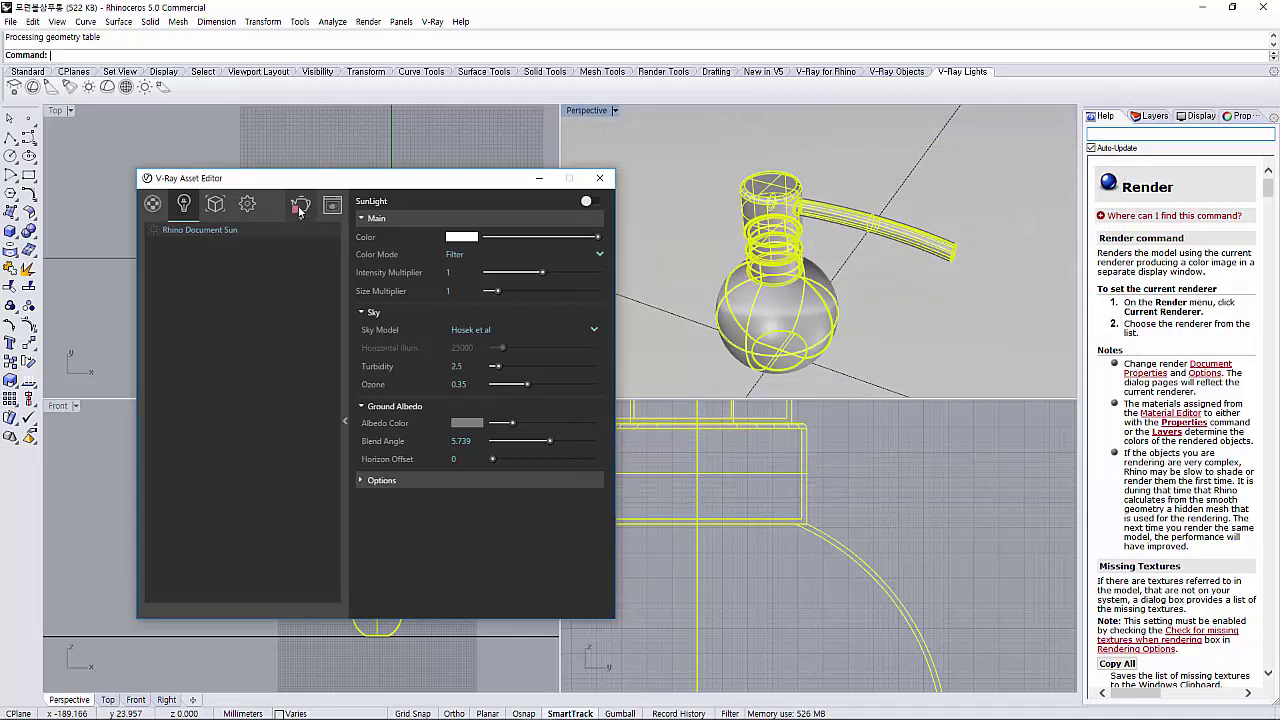
{"action": "left_click", "coordinate": [247, 204]}
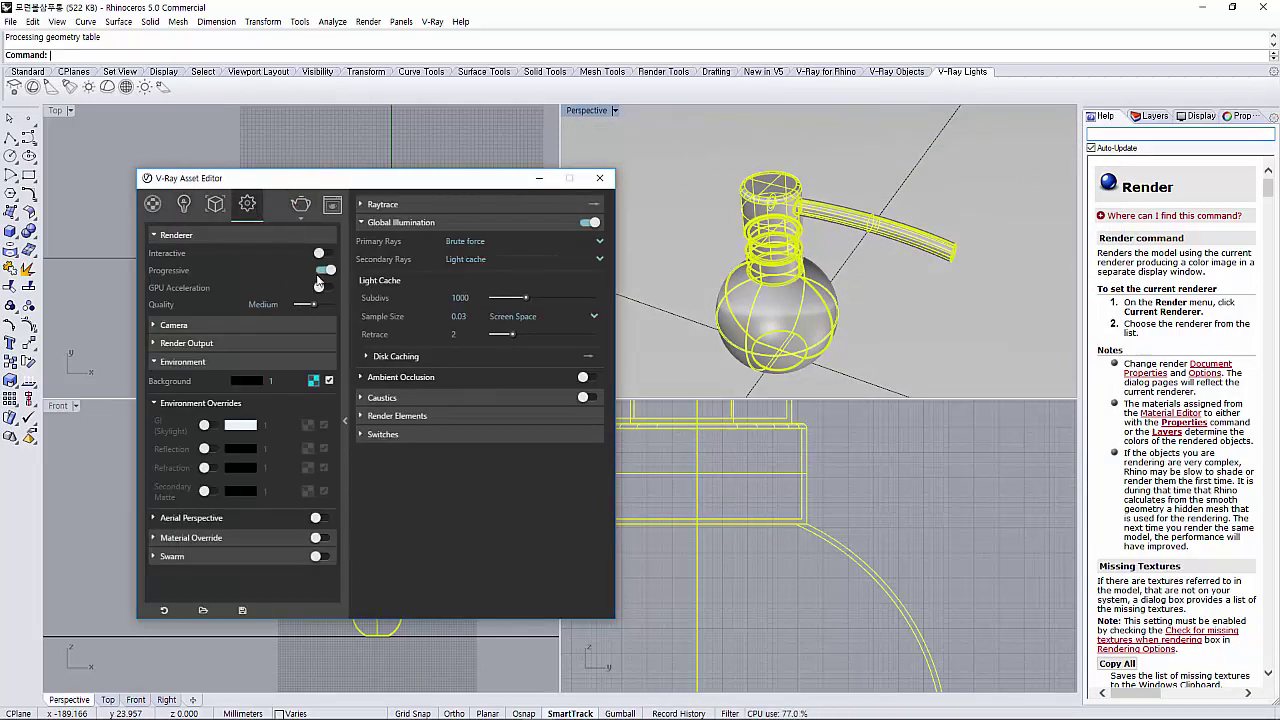
{"action": "left_click", "coordinate": [322, 272]}
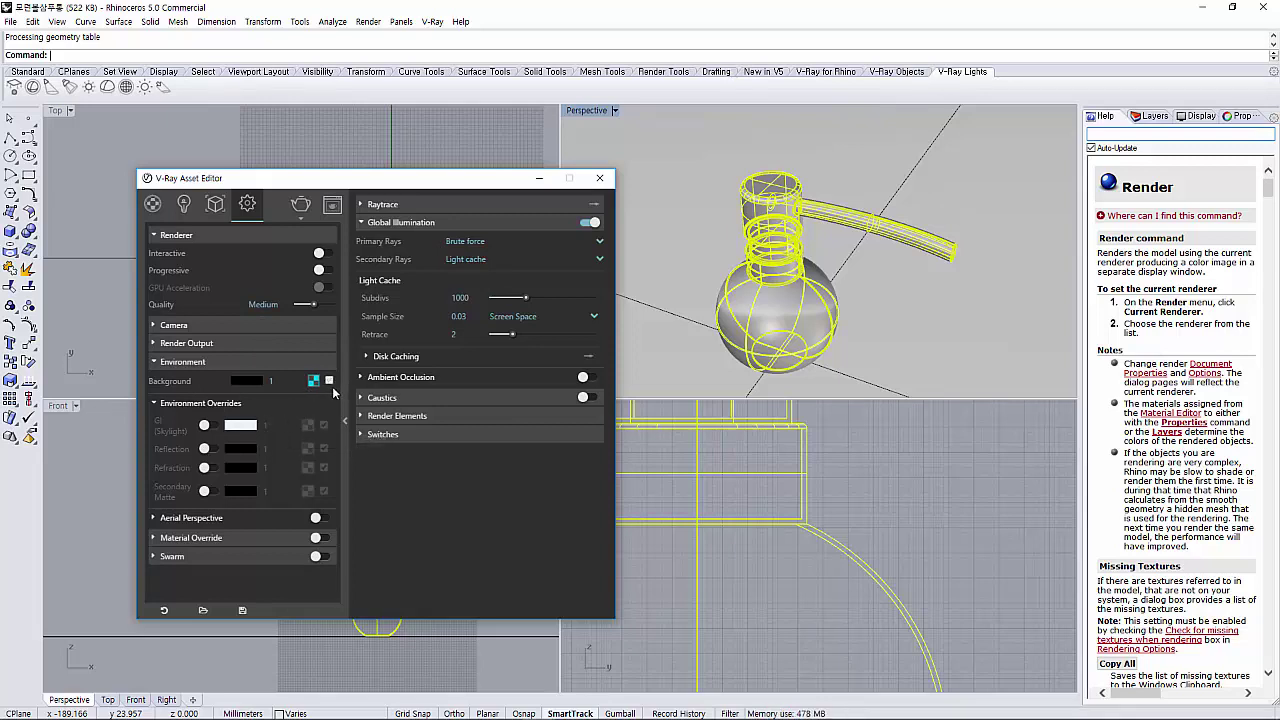
{"action": "left_click", "coordinate": [300, 204]}
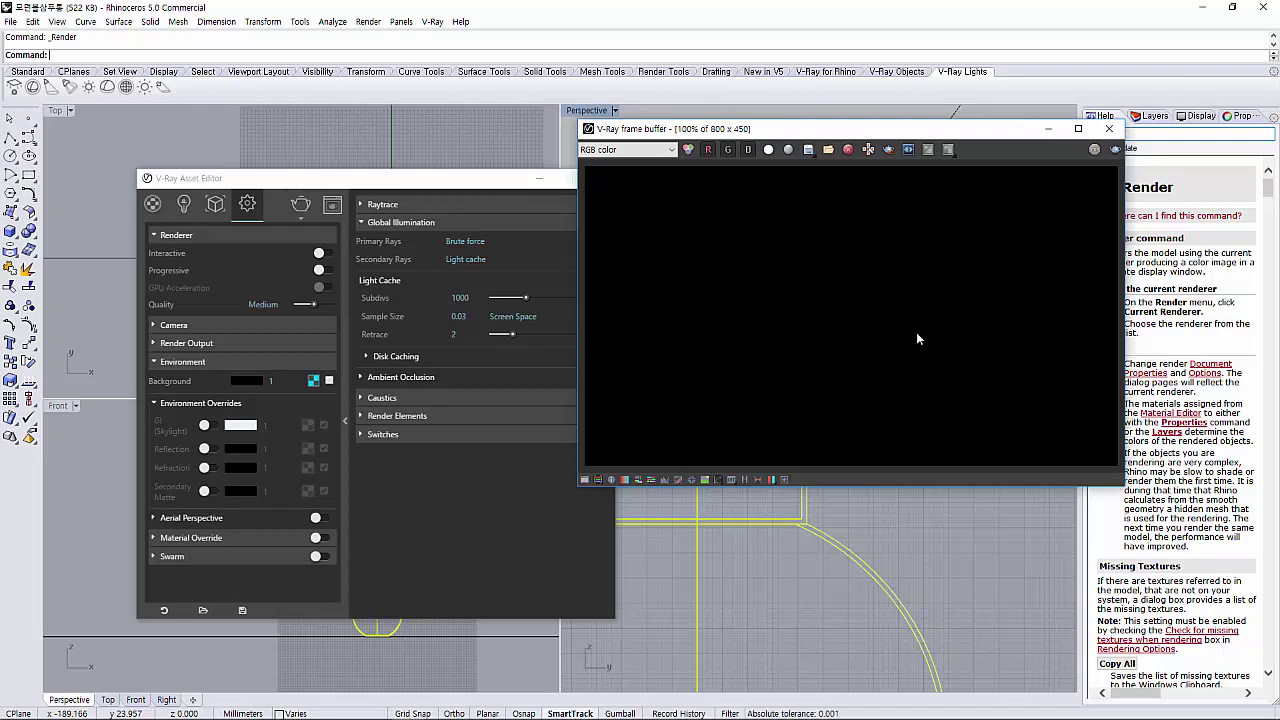
Set primary rays to Irradiance map at -4/-4 rates and light cache subdivs to 351, then show the lights
{"action": "left_click", "coordinate": [1109, 128]}
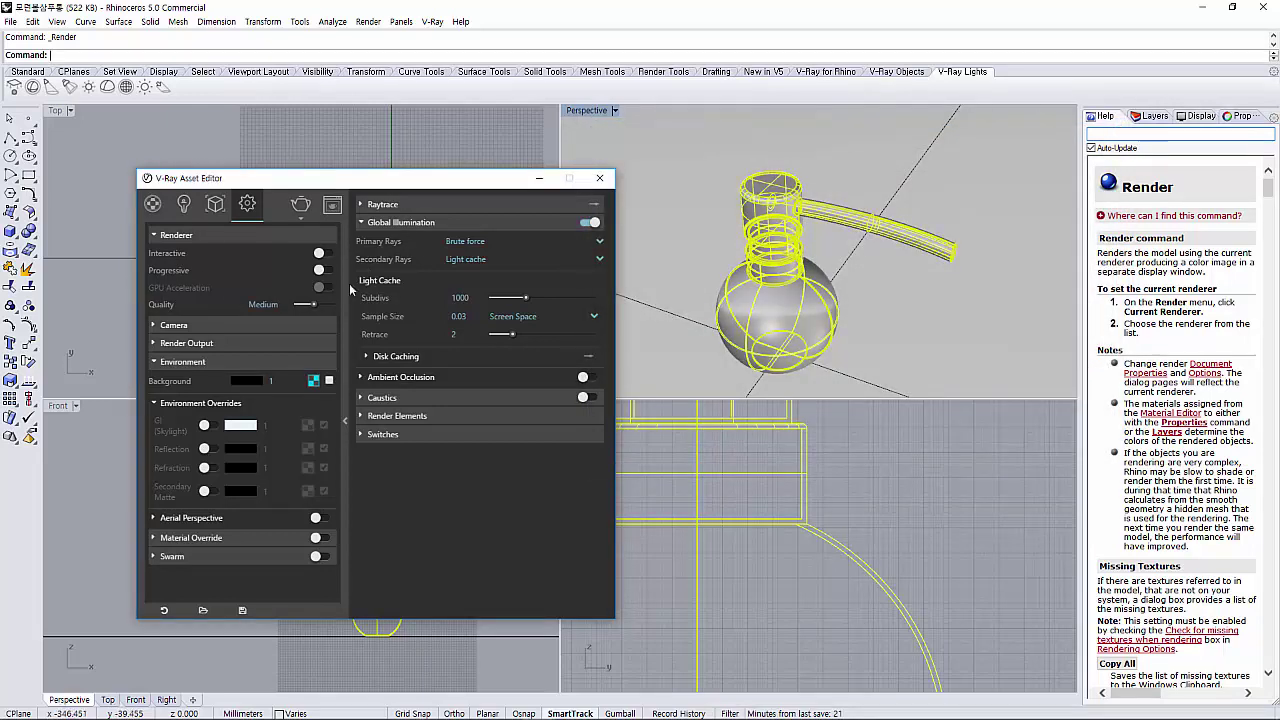
{"action": "left_click", "coordinate": [462, 248]}
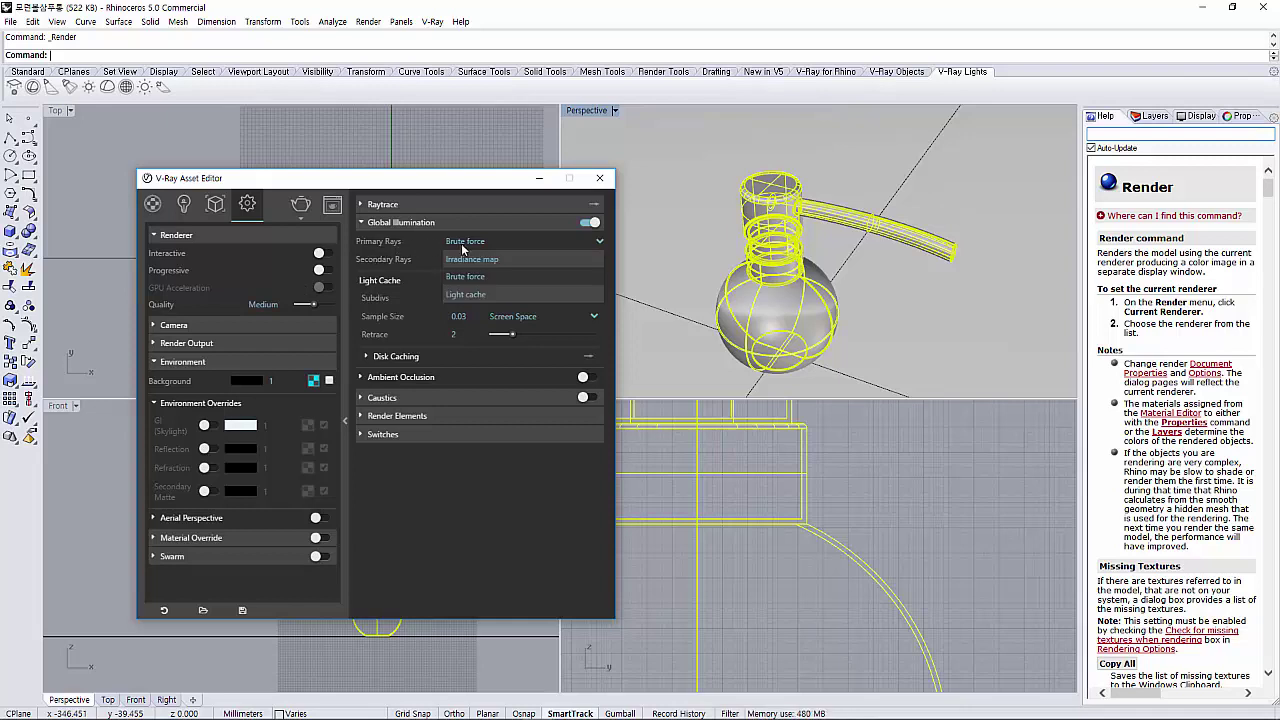
{"action": "left_click", "coordinate": [486, 275]}
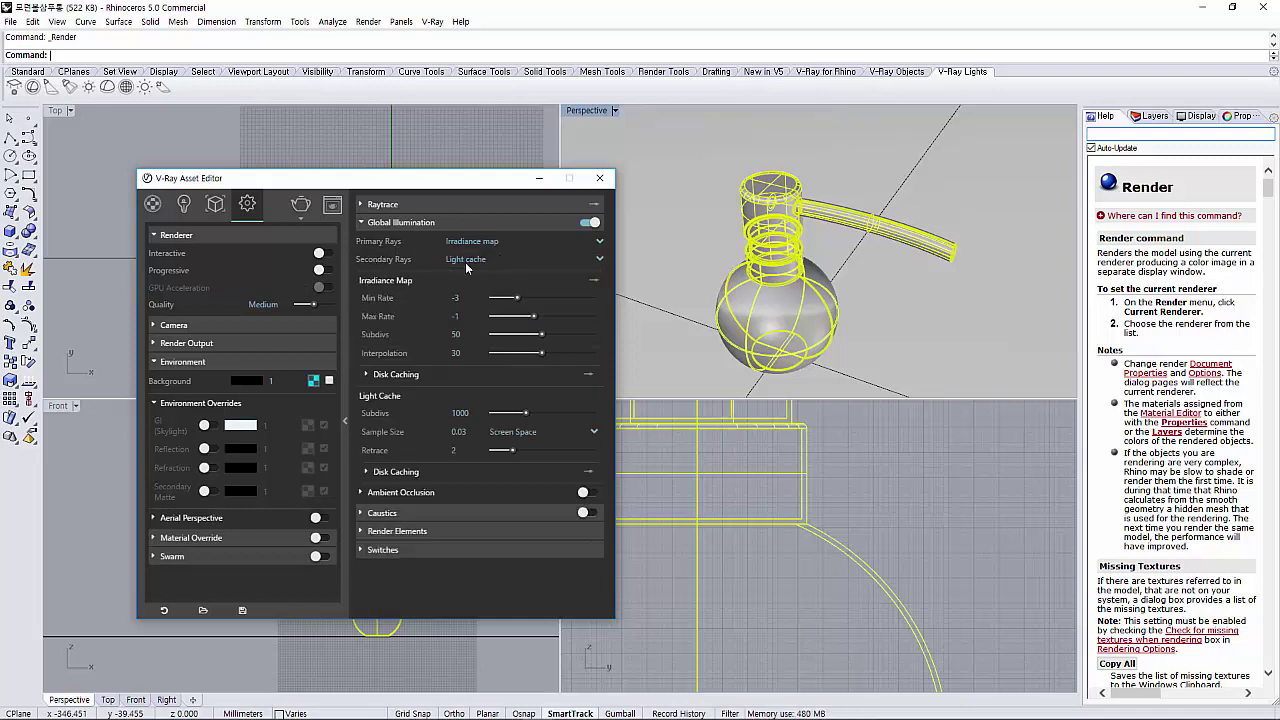
{"action": "left_click", "coordinate": [508, 298]}
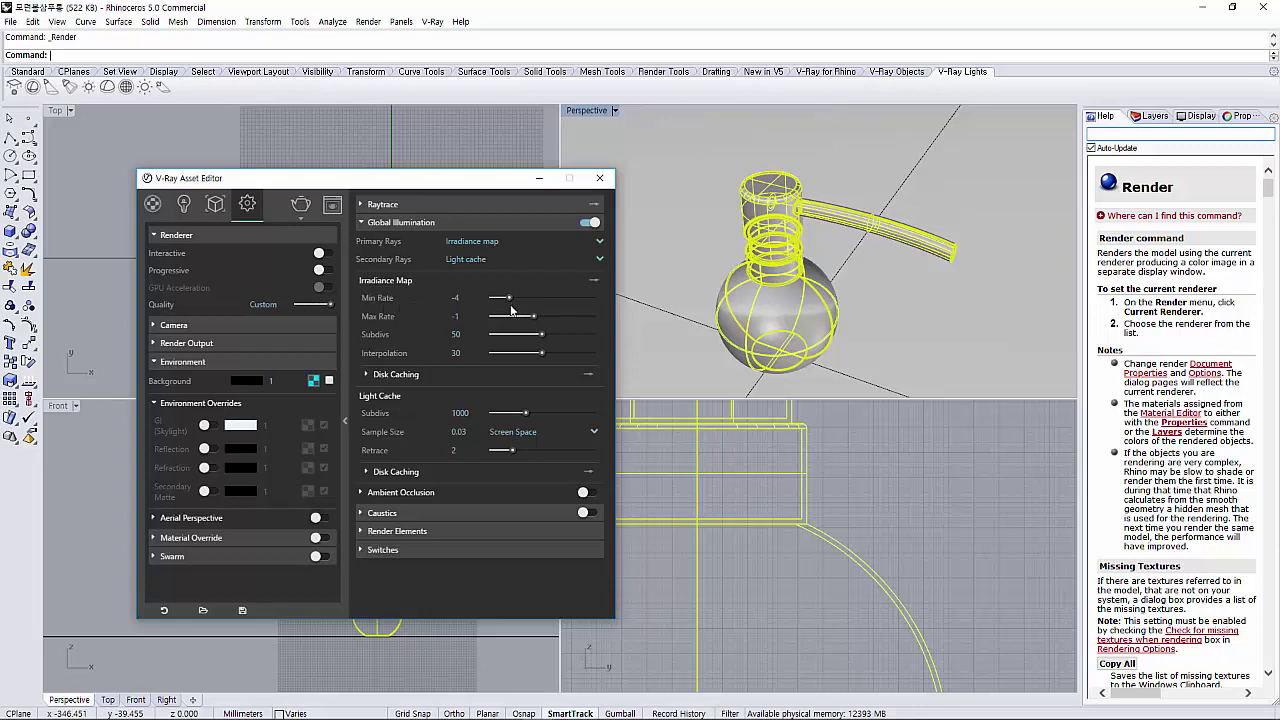
{"action": "left_click", "coordinate": [508, 316]}
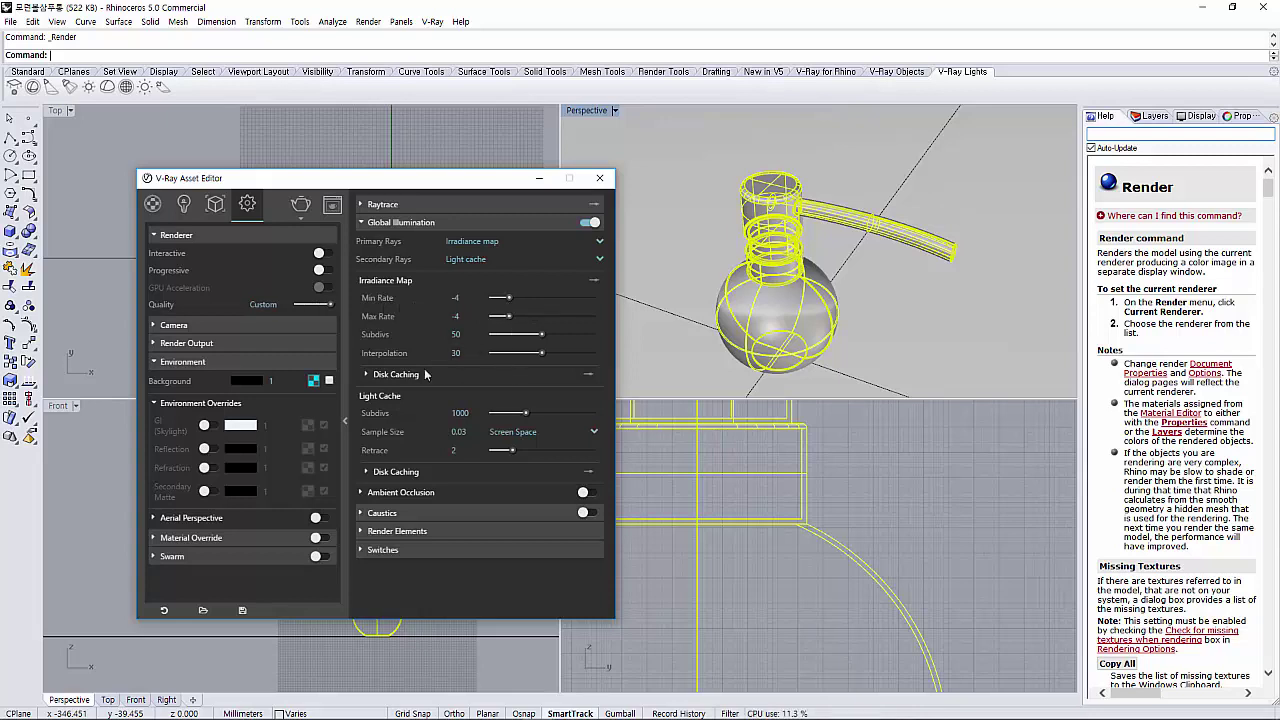
{"action": "left_click", "coordinate": [505, 416]}
{"action": "left_click_drag", "start_coordinate": [509, 418], "coordinate": [502, 424]}
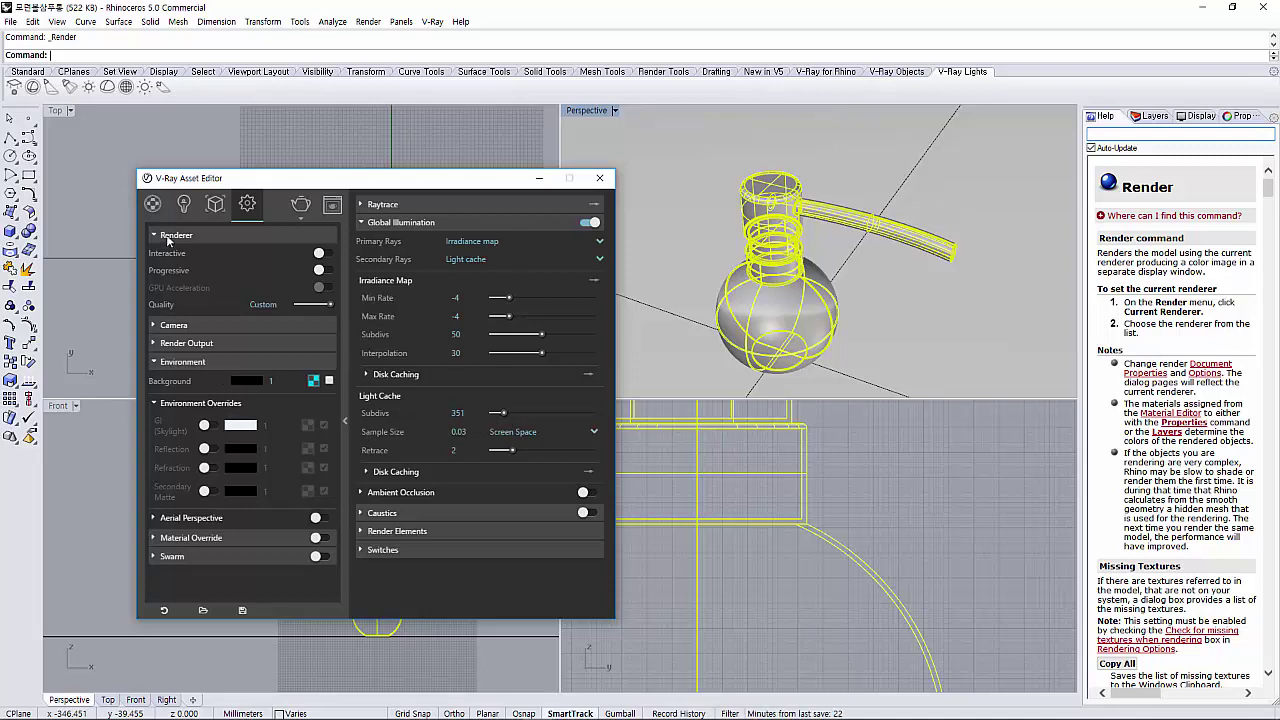
{"action": "left_click", "coordinate": [184, 205]}
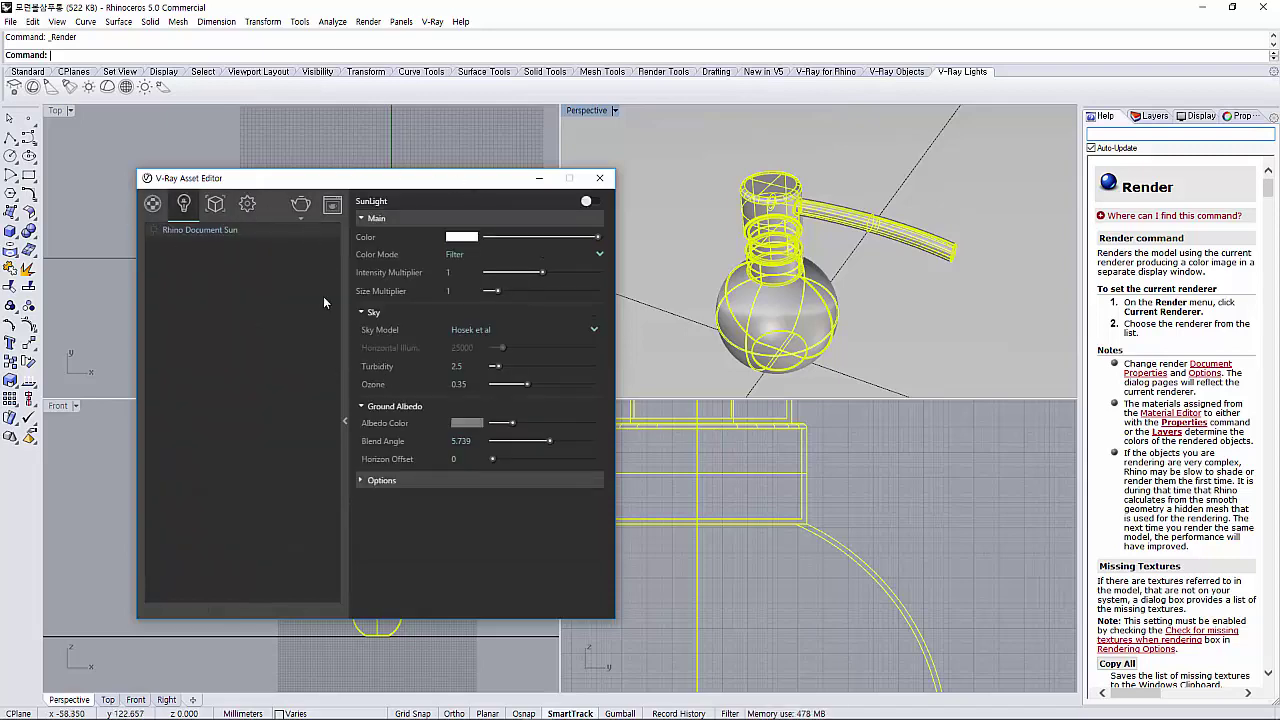
Start the Rectangular Light command and frame the dispenser in the Top view, moving the Asset Editor clear
{"action": "left_click_drag", "start_coordinate": [352, 170], "coordinate": [392, 192]}
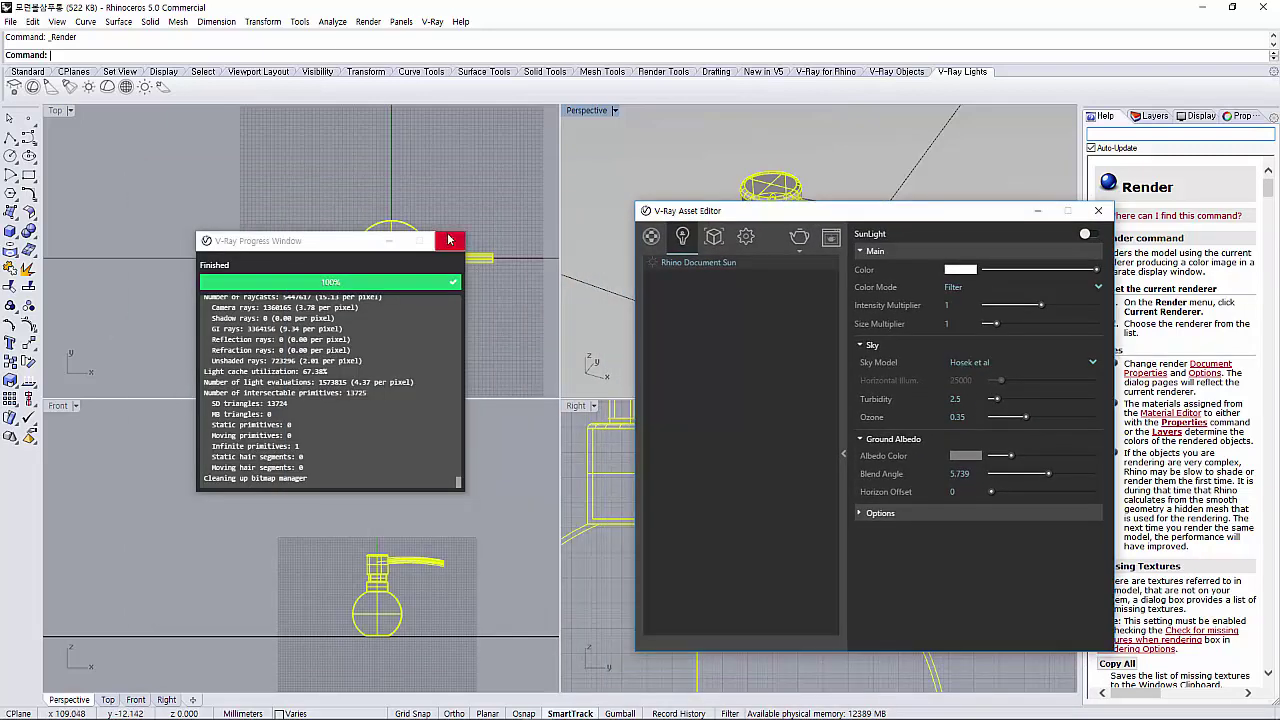
{"action": "left_click", "coordinate": [14, 87]}
{"action": "scroll", "coordinate": [400, 275], "scroll_direction": "down", "scroll_amount": 2}
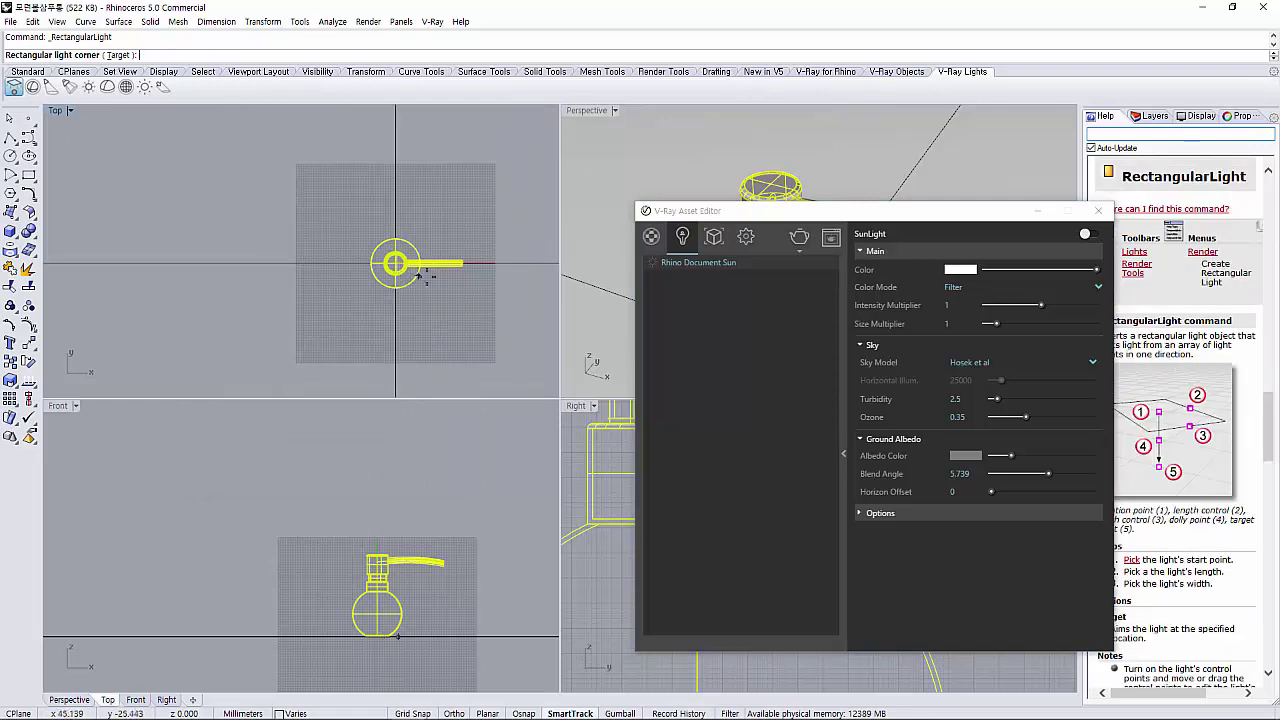
{"action": "scroll", "coordinate": [355, 285], "scroll_direction": "down", "scroll_amount": 1}
{"action": "right_click_drag", "start_coordinate": [355, 285], "coordinate": [305, 278]}
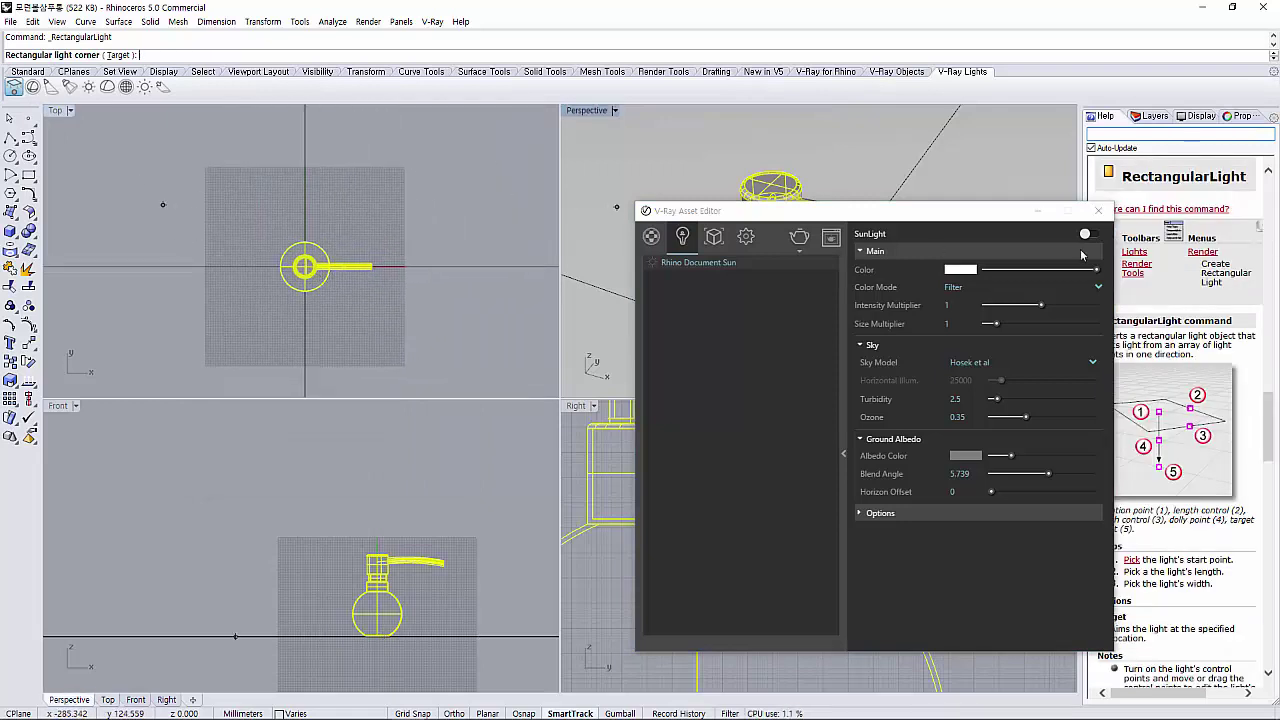
{"action": "left_click_drag", "start_coordinate": [776, 210], "coordinate": [646, 203]}
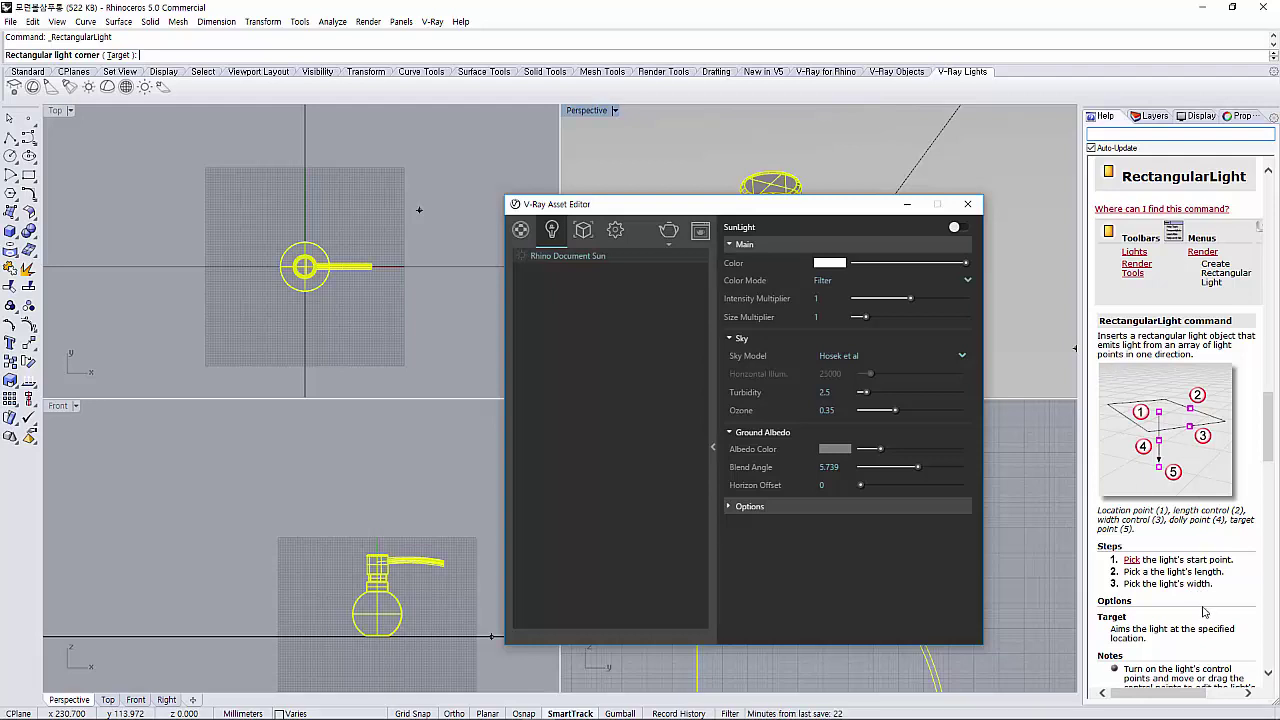
{"action": "scroll", "coordinate": [331, 279], "scroll_direction": "up", "scroll_amount": 2}
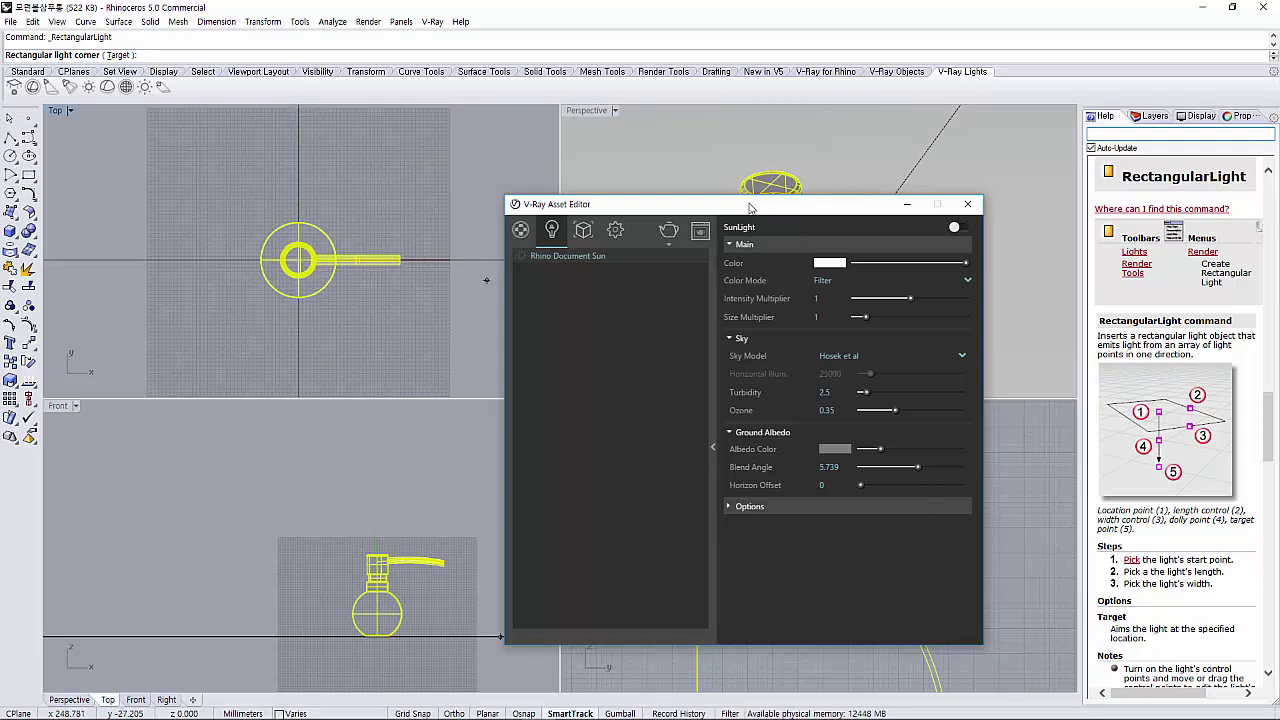
{"action": "left_click_drag", "start_coordinate": [750, 204], "coordinate": [990, 64]}
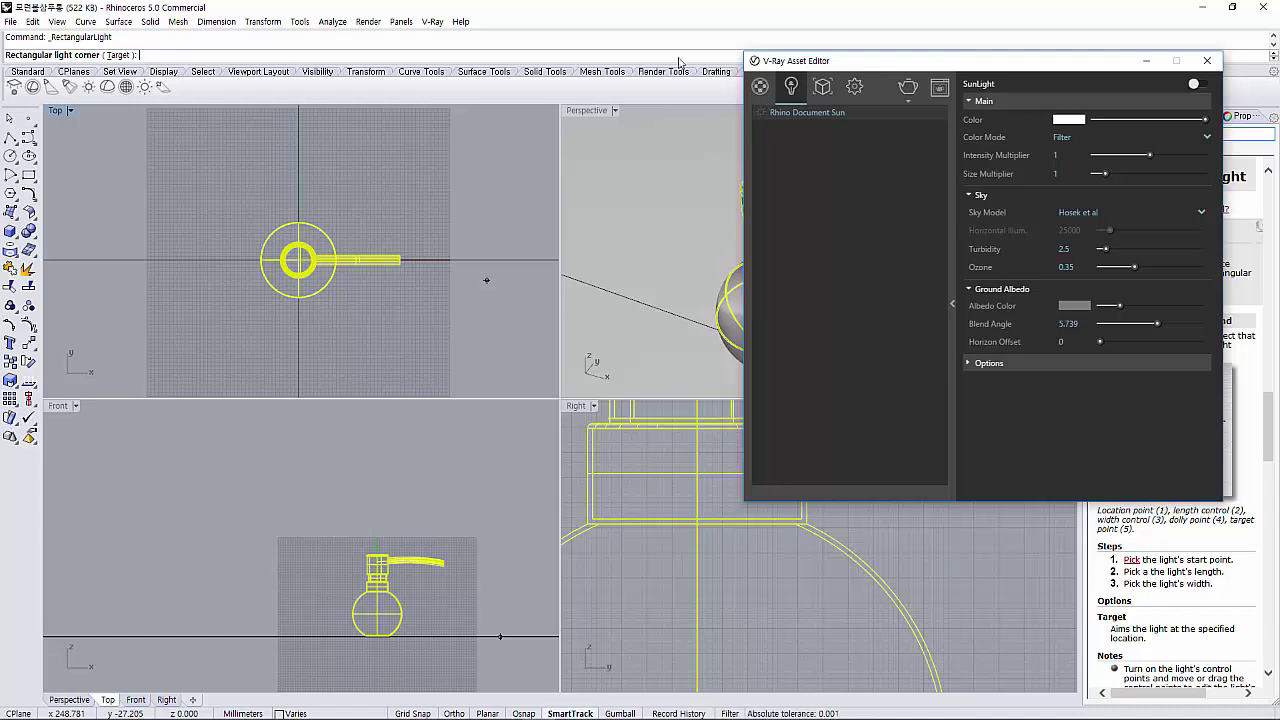
Draw a small square rectangular light over the dispenser in the Top view
{"action": "left_click", "coordinate": [253, 202]}
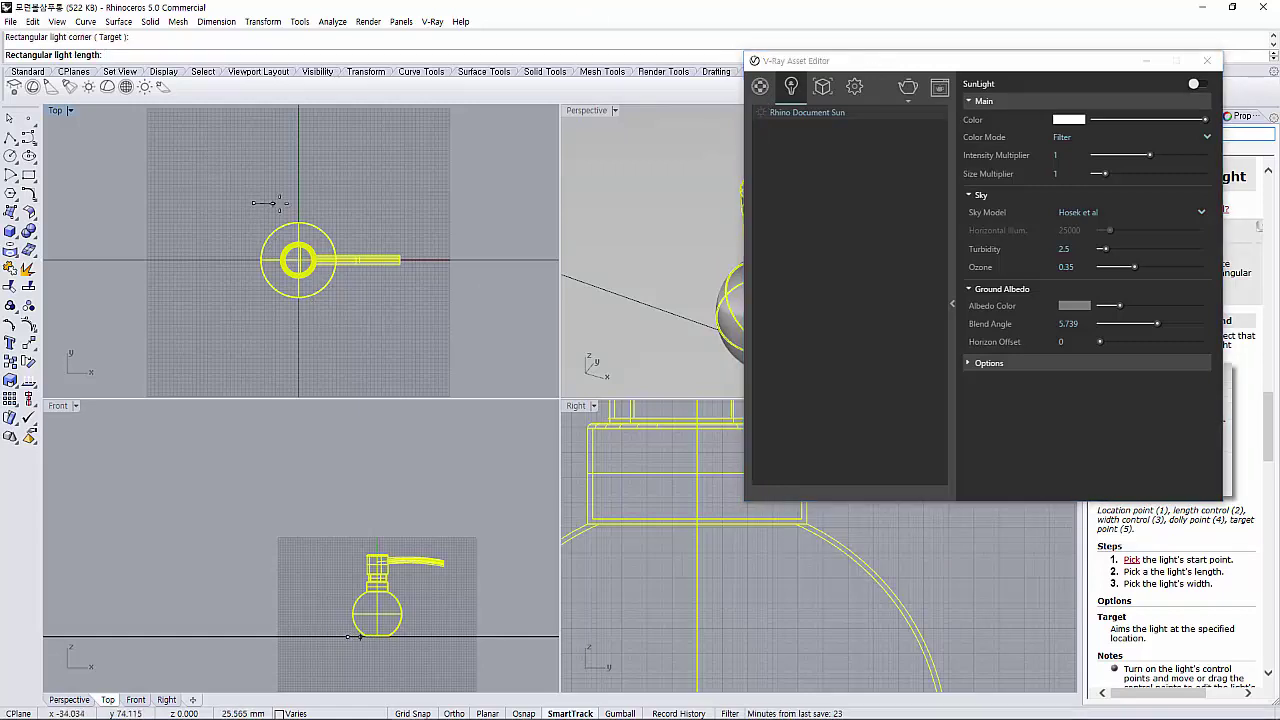
{"action": "left_click", "coordinate": [342, 202]}
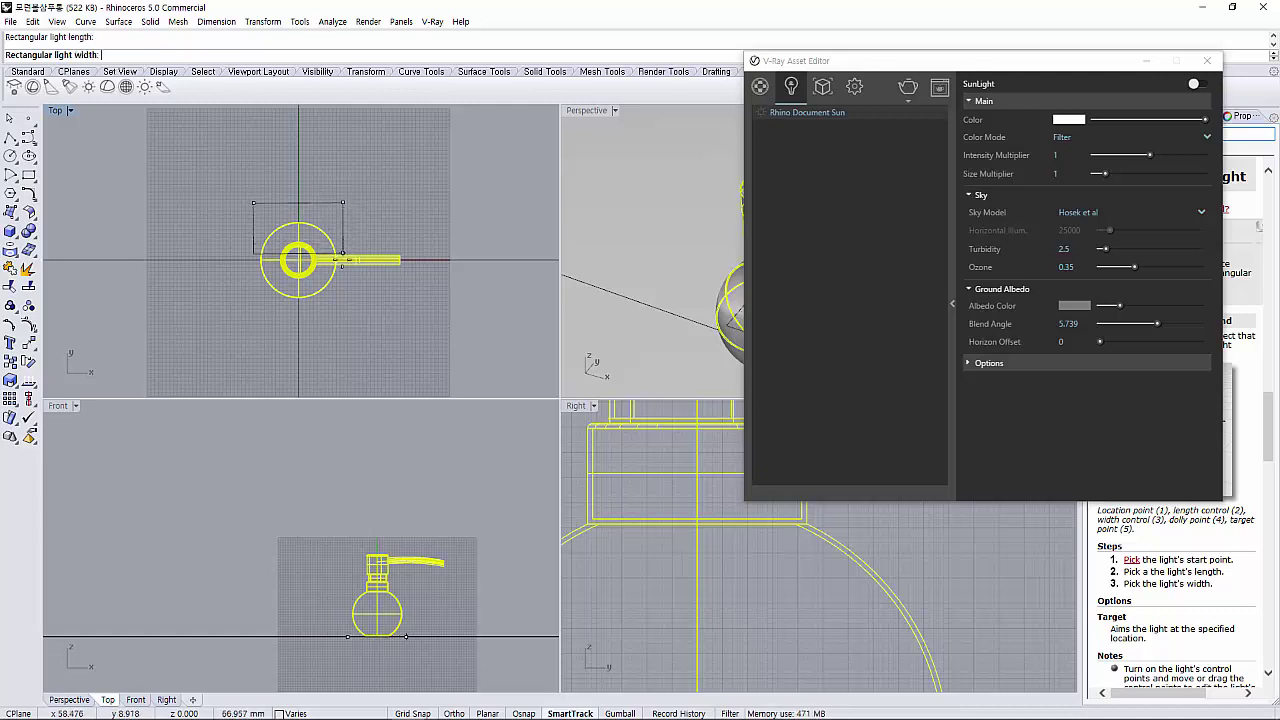
{"action": "left_click", "coordinate": [343, 308]}
{"action": "left_click", "coordinate": [342, 308]}
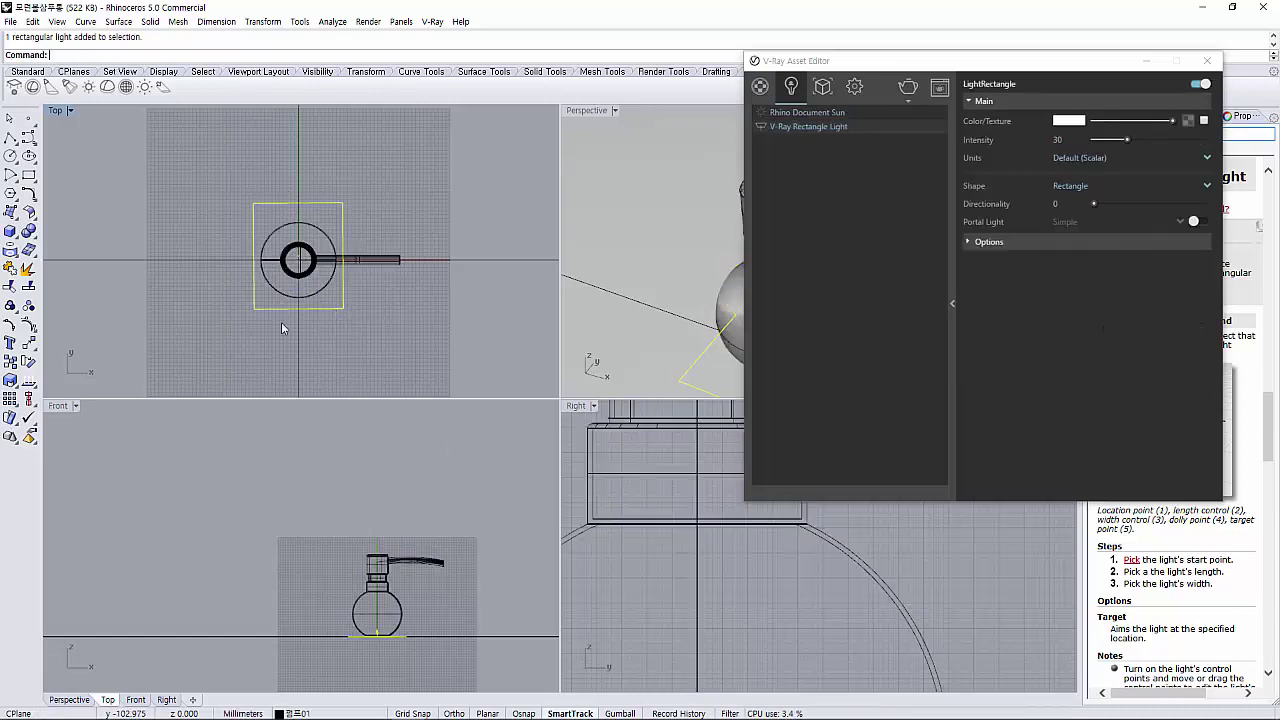
Repeat the command to draw a larger square rectangular light surrounding the dispenser
{"action": "scroll", "coordinate": [260, 295], "scroll_direction": "down", "scroll_amount": 1}
{"action": "key", "text": "Return"}
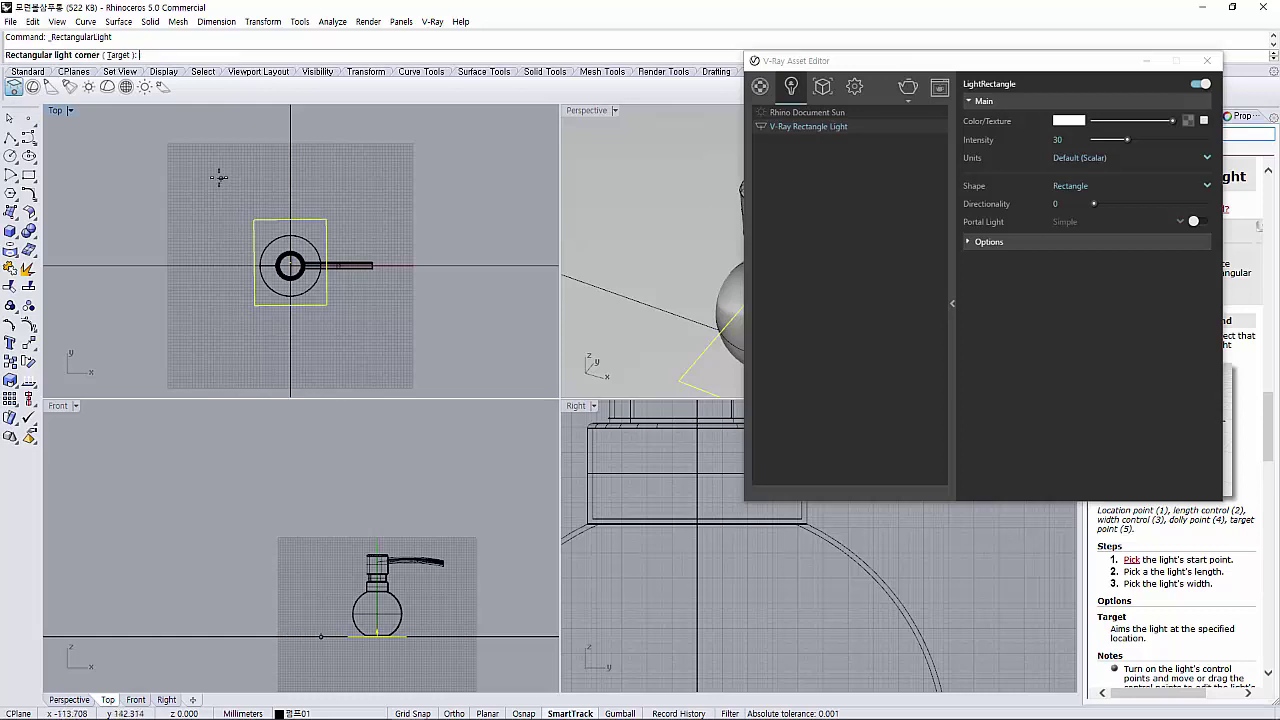
{"action": "left_click", "coordinate": [192, 167]}
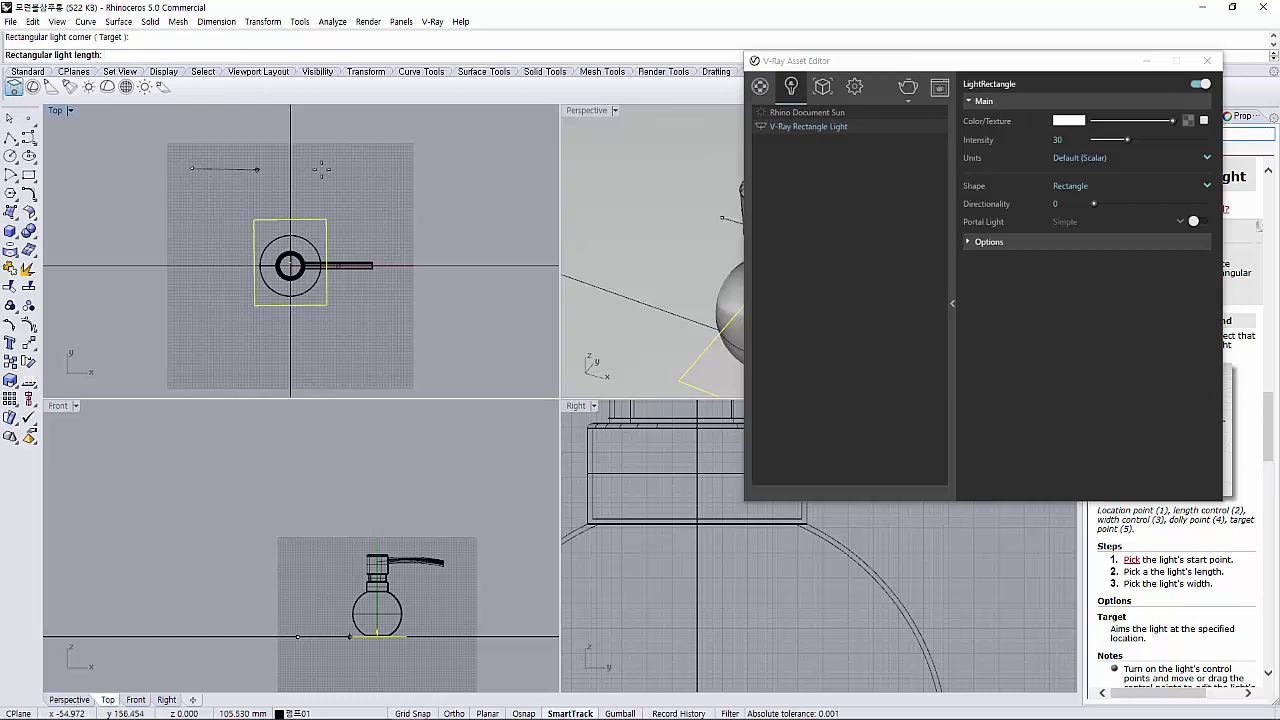
{"action": "left_click", "coordinate": [397, 166]}
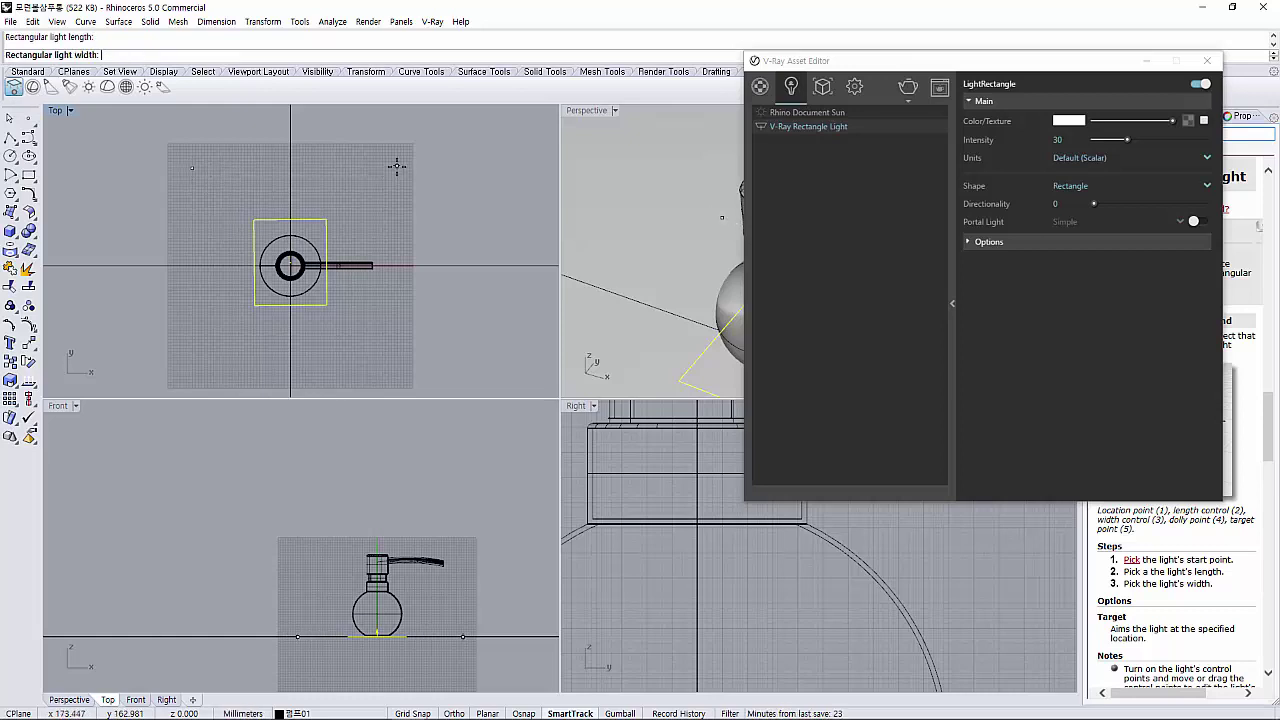
{"action": "left_click", "coordinate": [398, 384]}
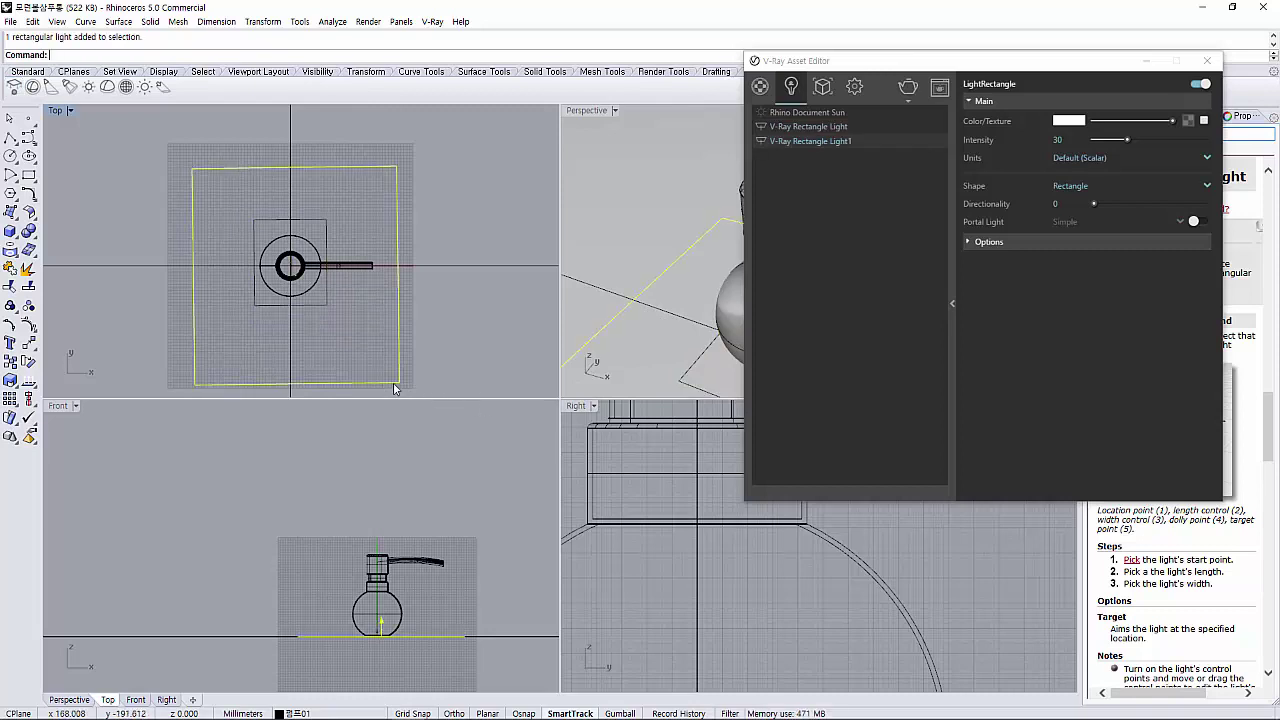
{"action": "left_click", "coordinate": [313, 306]}
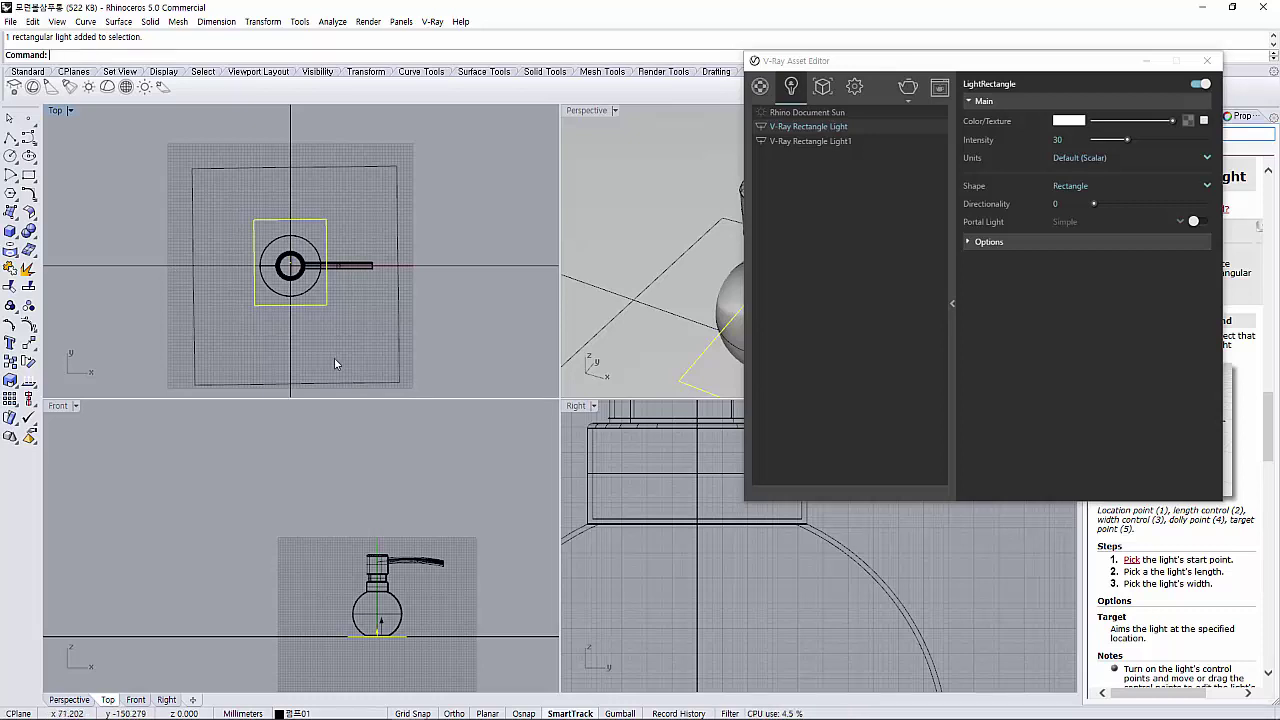
Check the lights' intensity, then delete the large outer rectangle light, keeping the small square one
{"action": "left_click", "coordinate": [400, 383]}
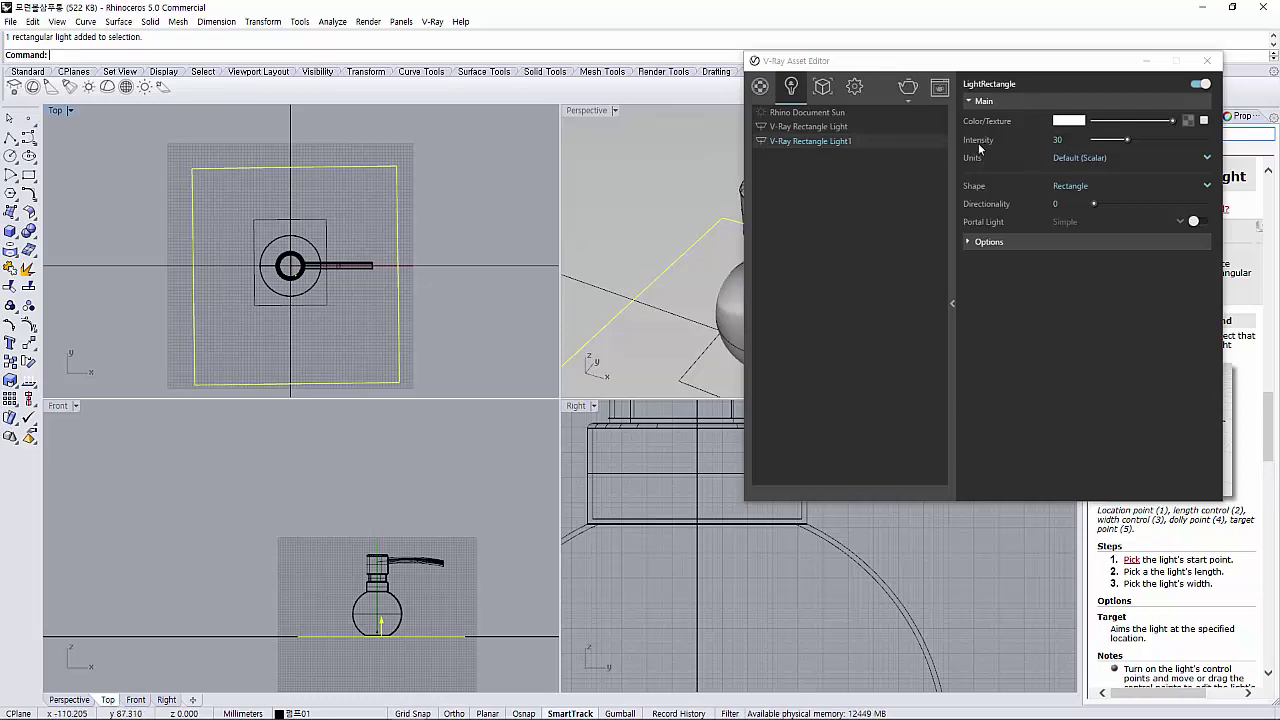
{"action": "left_click", "coordinate": [1070, 138]}
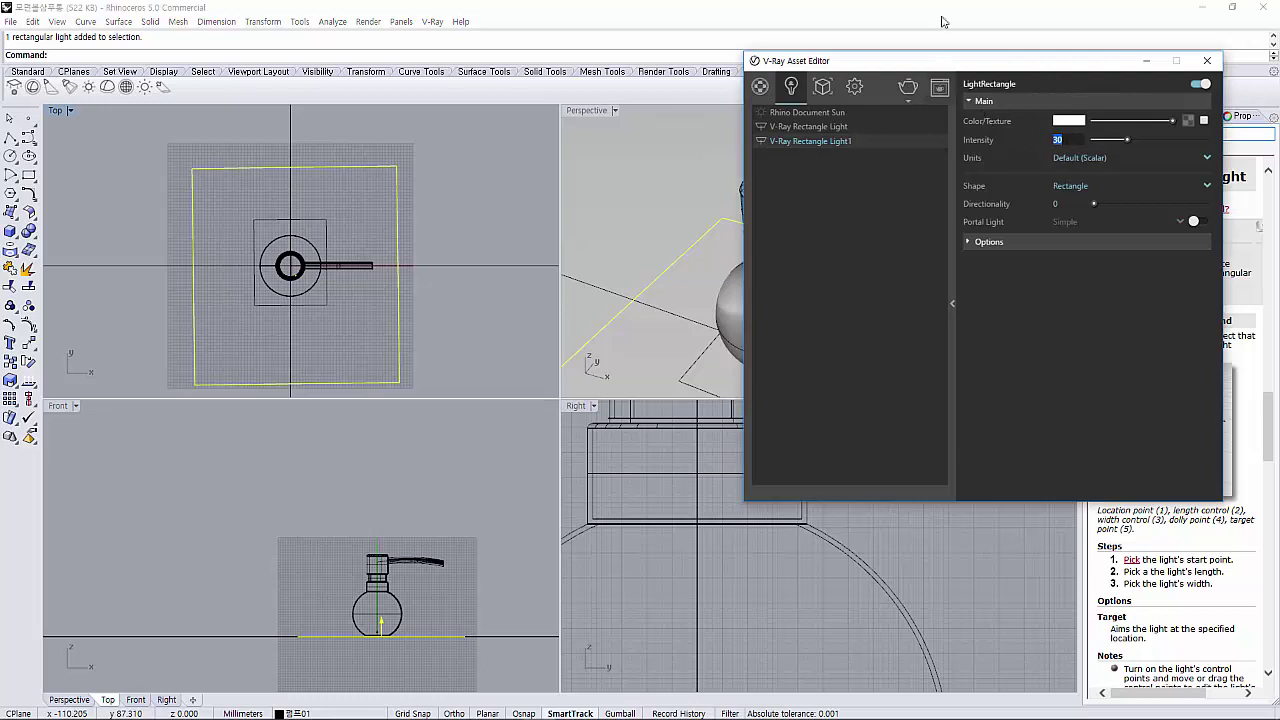
{"action": "left_click", "coordinate": [304, 221]}
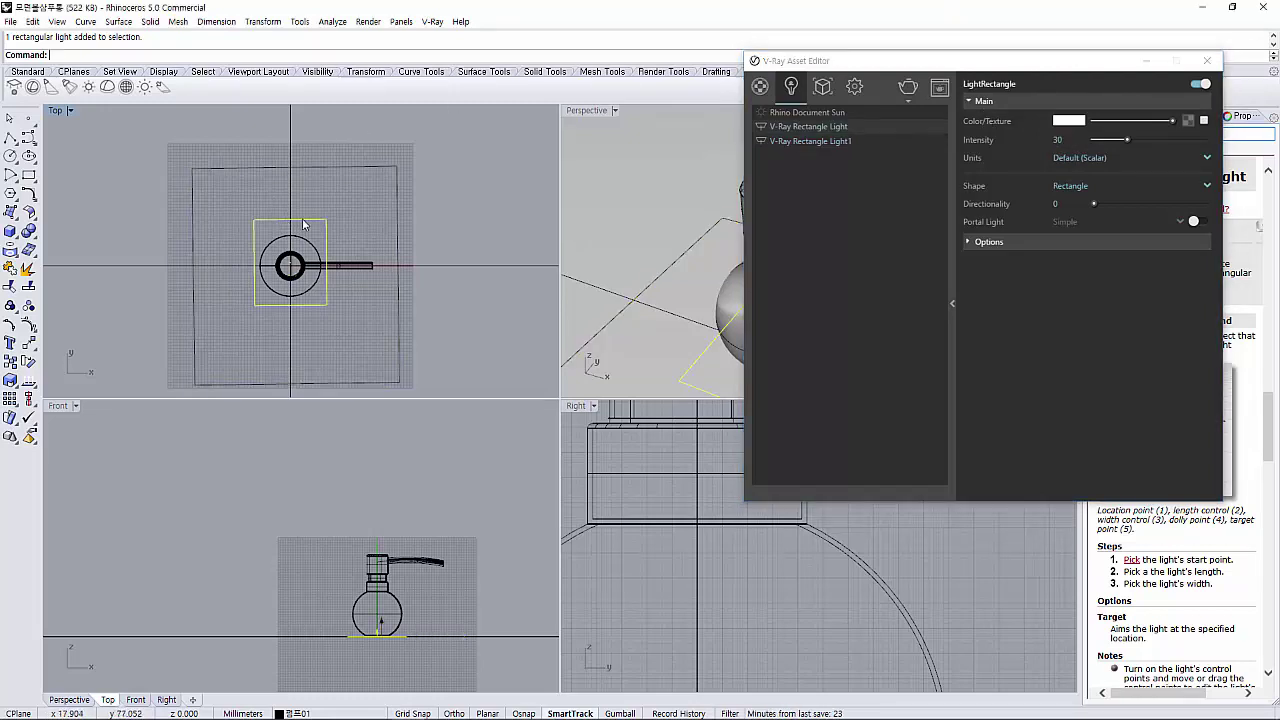
{"action": "left_click", "coordinate": [400, 373]}
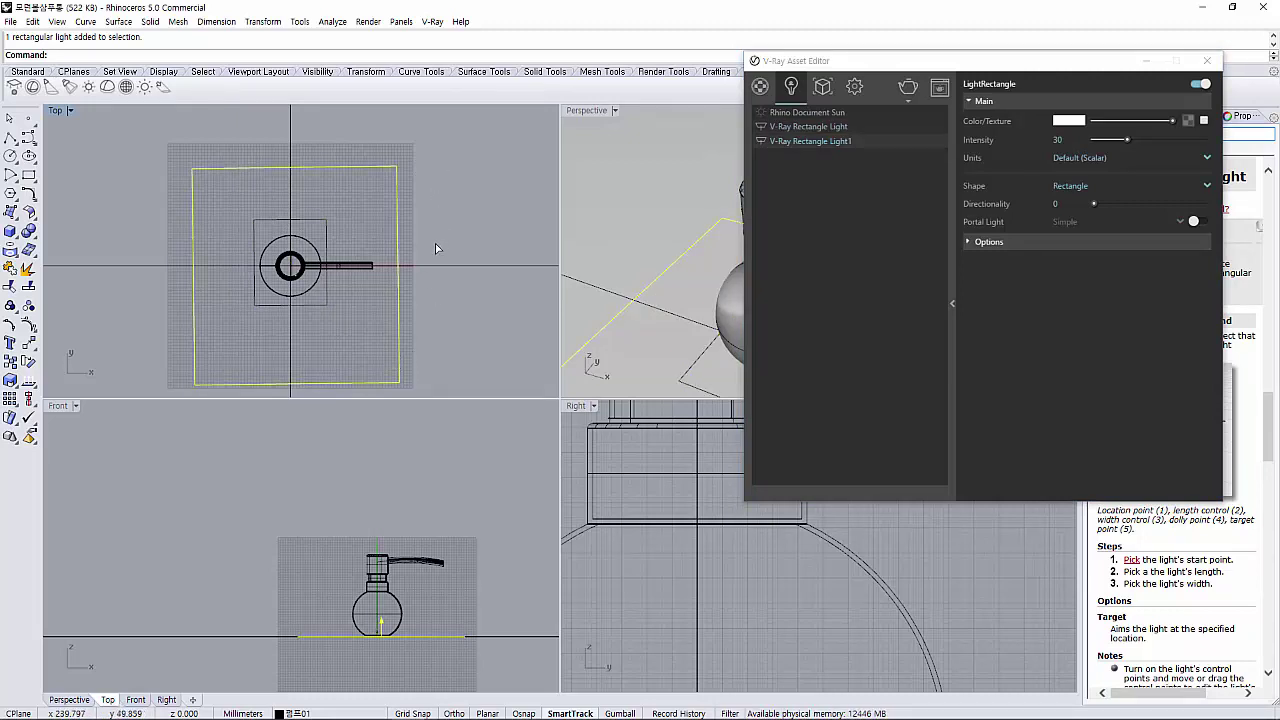
{"action": "key", "text": "Delete"}
{"action": "left_click", "coordinate": [328, 304]}
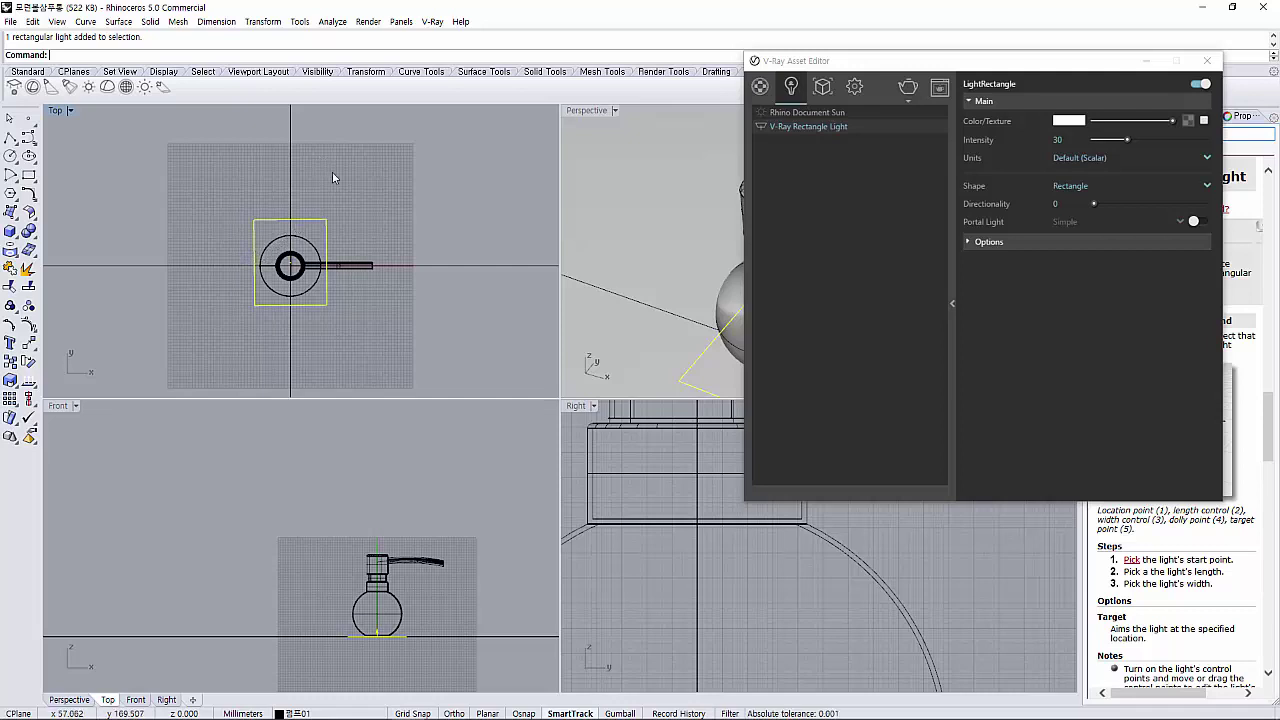
In Notepad, type 'Ray : 빛의 선 =비빛선 광선', 'Photon: 광자 = 빛입자' and 'Poton 100'
{"action": "left_click", "coordinate": [310, 681]}
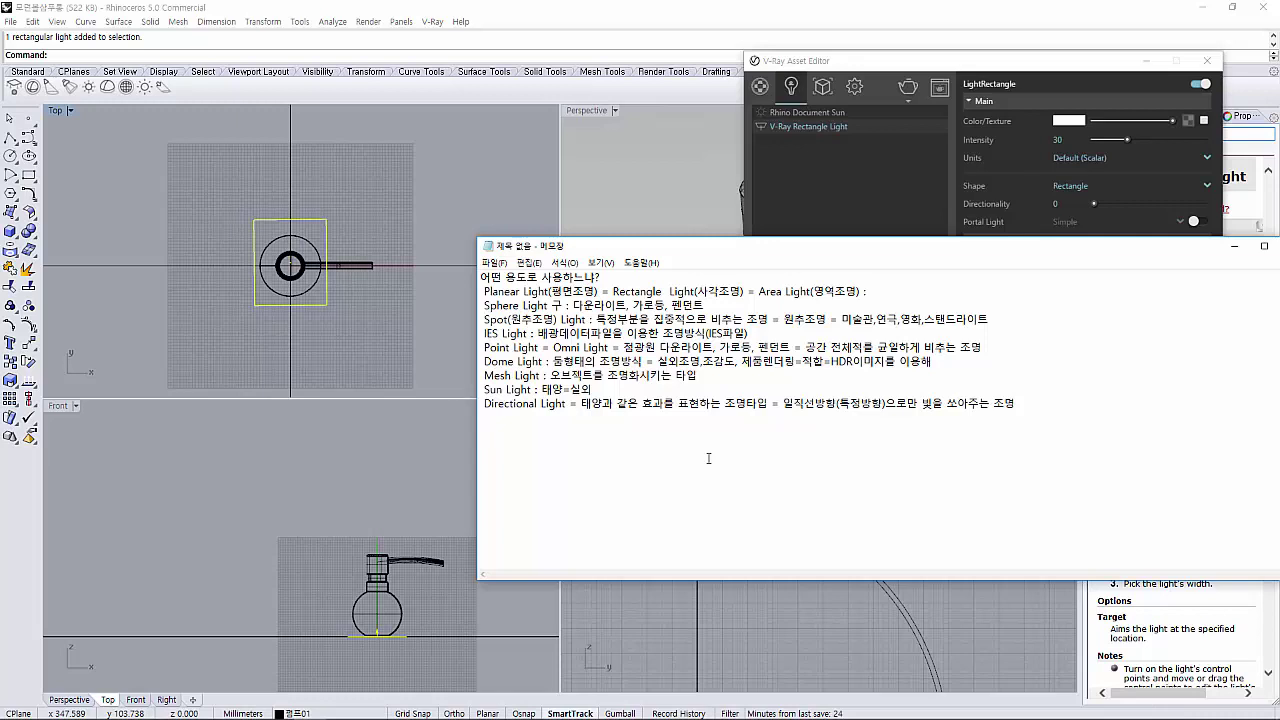
{"action": "type", "text": "Ray"}
{"action": "type", "text": " : 빛"}
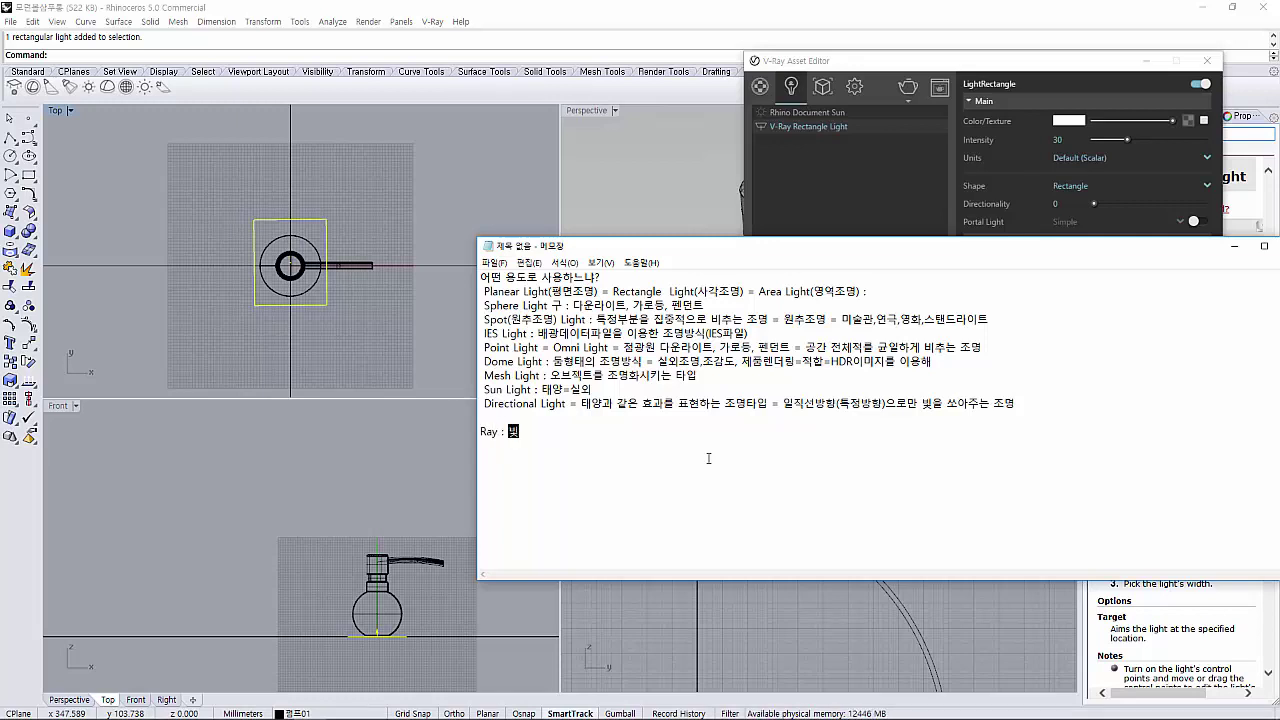
{"action": "type", "text": "의 선"}
{"action": "type", "text": " =비ㅊ"}
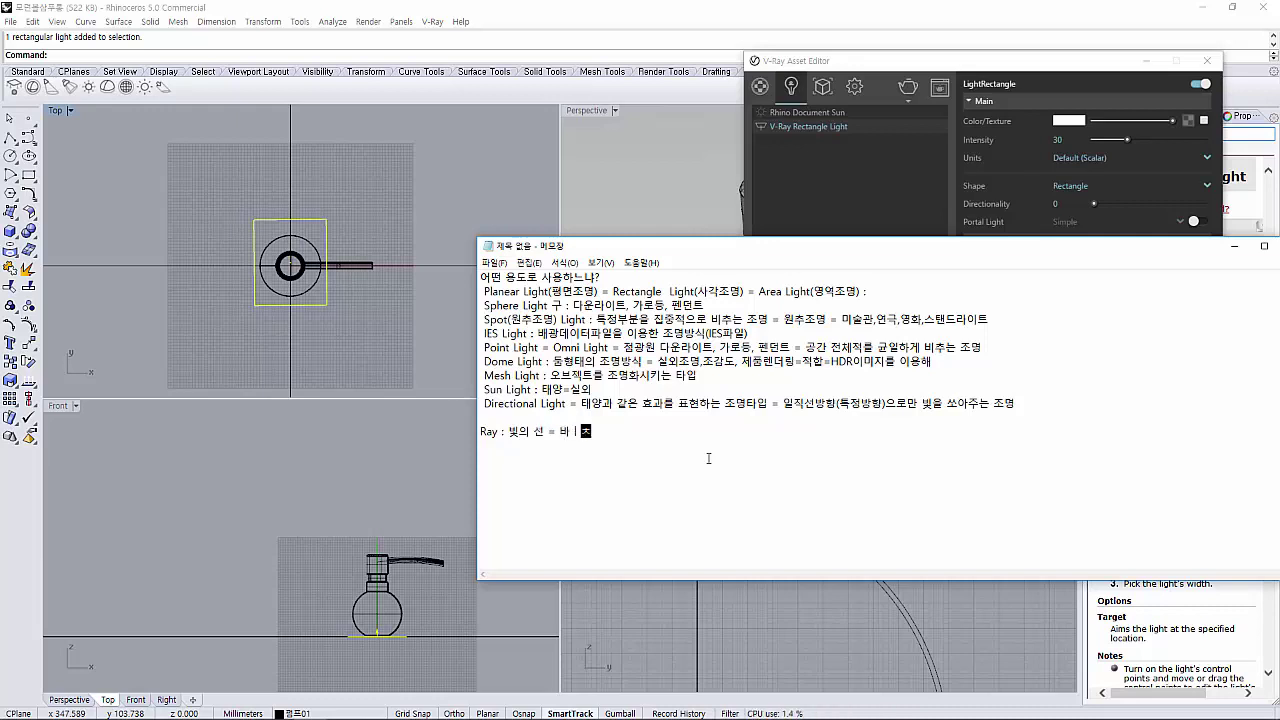
{"action": "key", "text": "BackSpace"}
{"action": "key", "text": "BackSpace"}
{"action": "type", "text": "빛"}
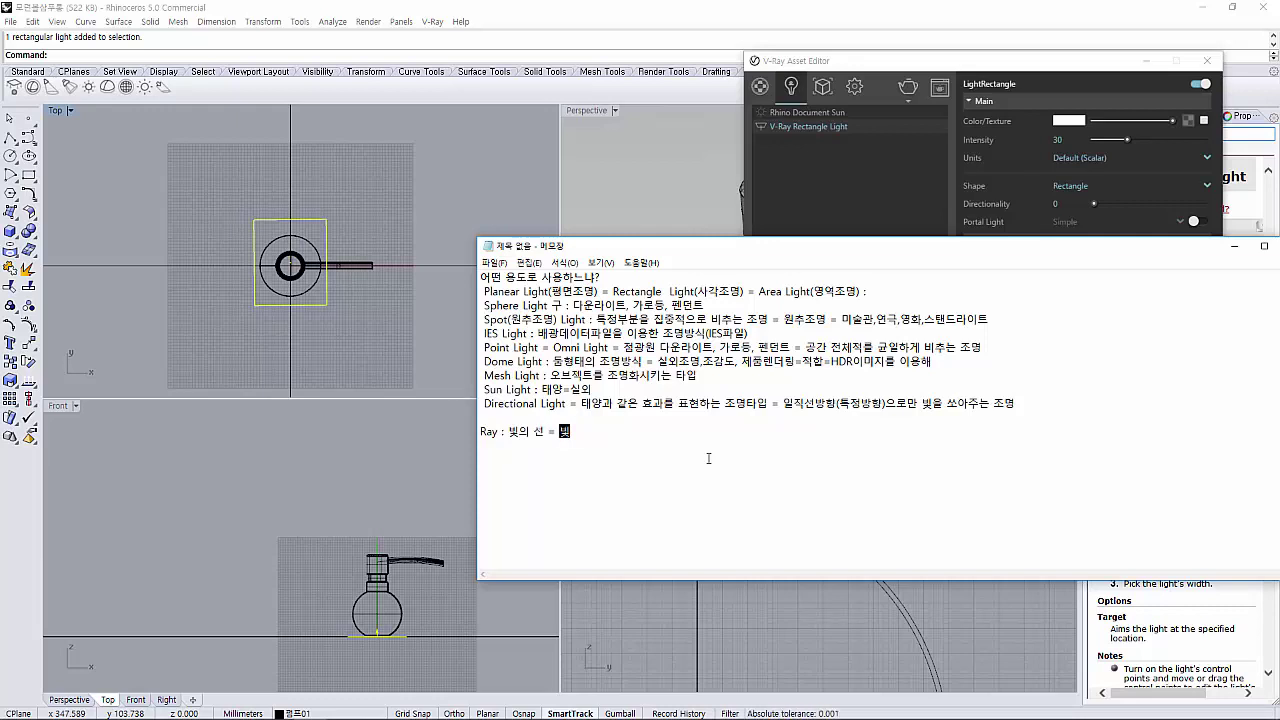
{"action": "type", "text": "선 =광"}
{"action": "type", "text": "선"}
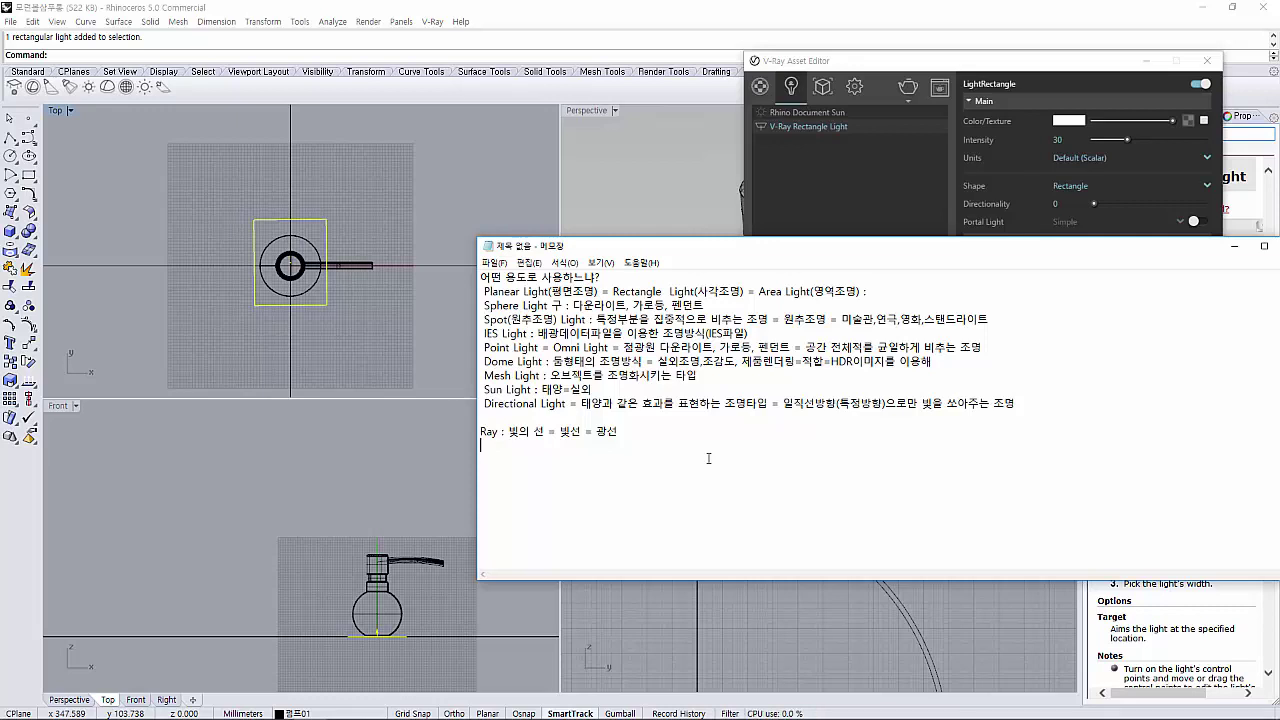
{"action": "type", "text": "Photo"}
{"action": "type", "text": "n: 광"}
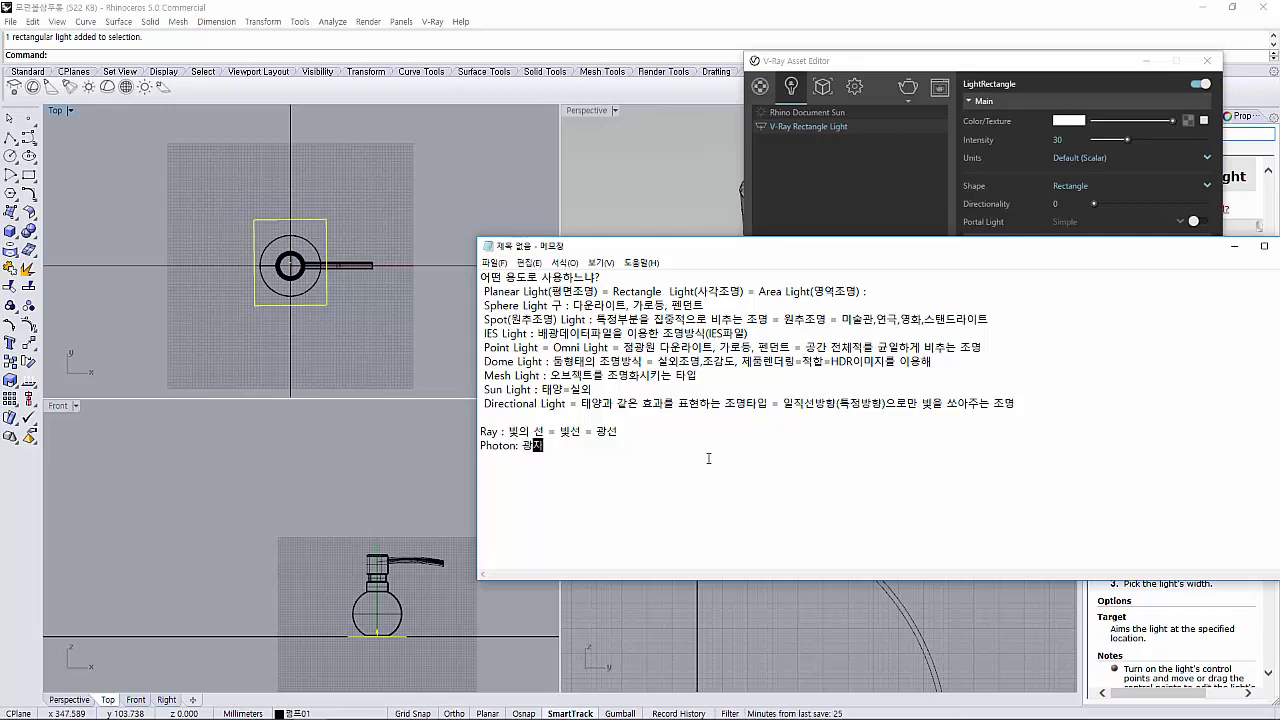
{"action": "type", "text": "자"}
{"action": "type", "text": " = 빛입자"}
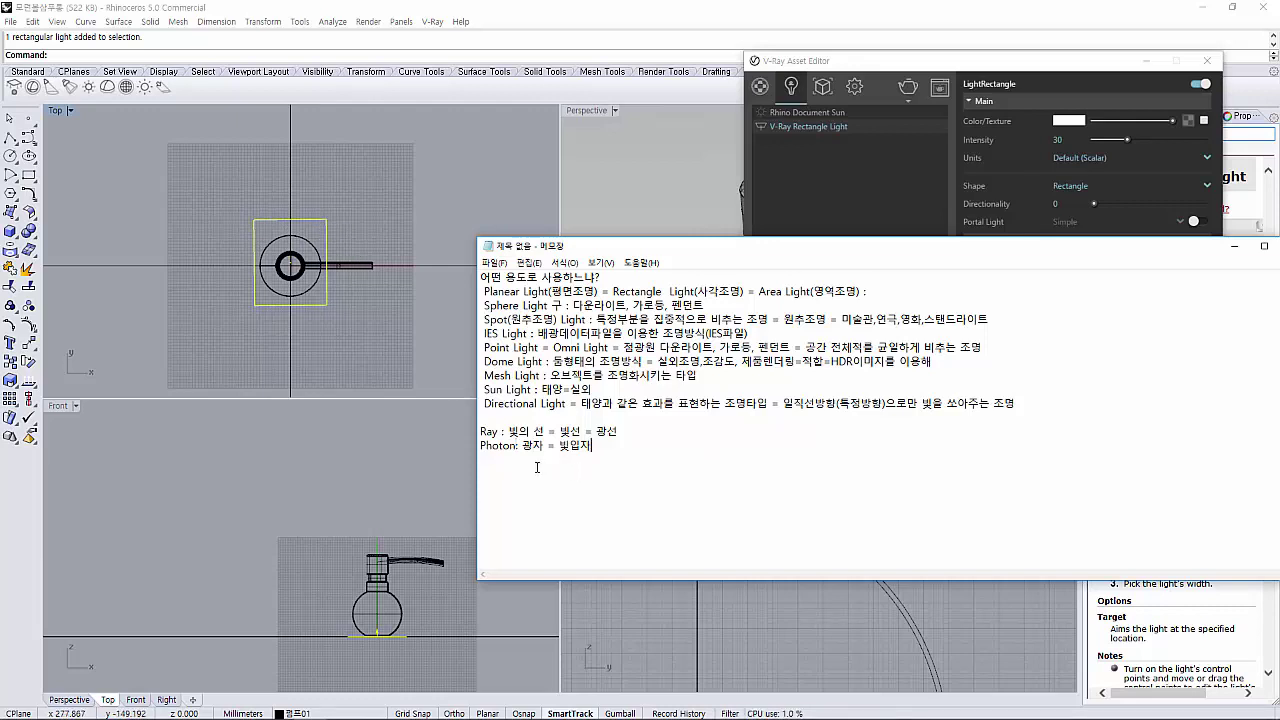
{"action": "type", "text": "11"}
{"action": "type", "text": "11"}
{"action": "key", "text": "BackSpace"}
{"action": "key", "text": "BackSpace"}
{"action": "type", "text": "P"}
{"action": "type", "text": "oton 10"}
{"action": "type", "text": "0"}
Draw a second, much larger rectangular light around the dispenser in Top, then select '100' in Notepad
{"action": "left_click", "coordinate": [15, 90]}
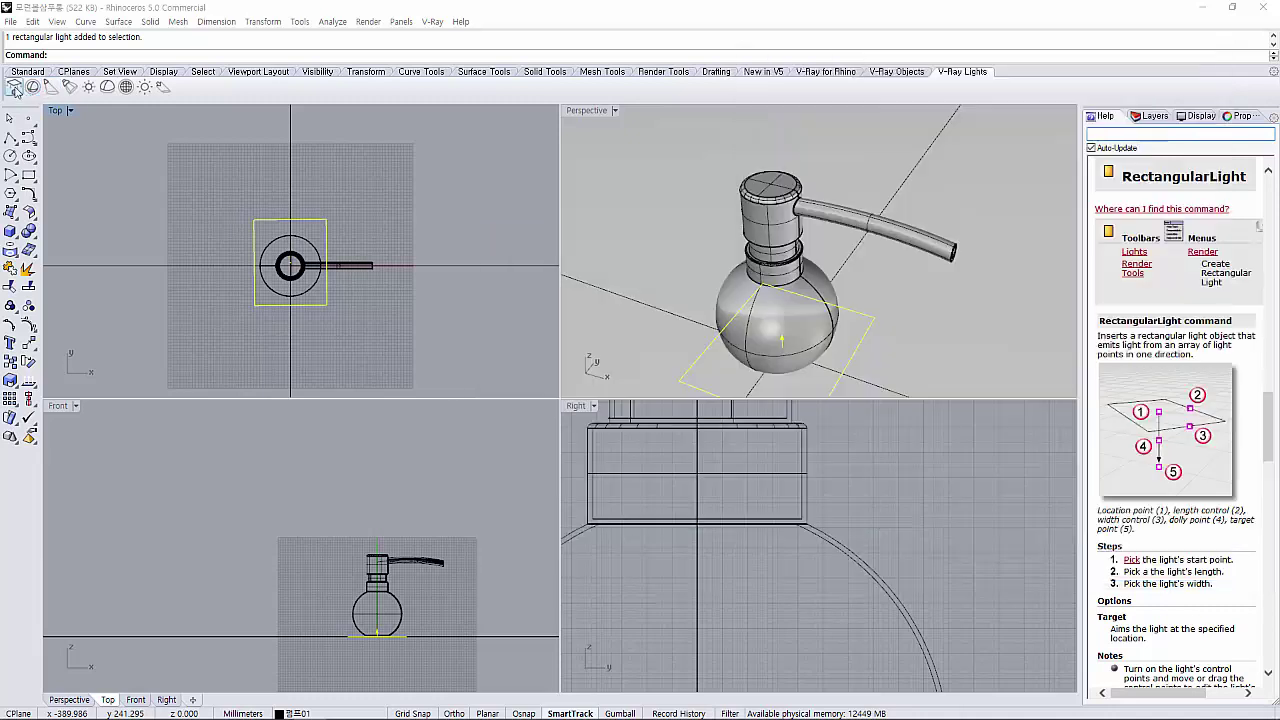
{"action": "left_click", "coordinate": [187, 159]}
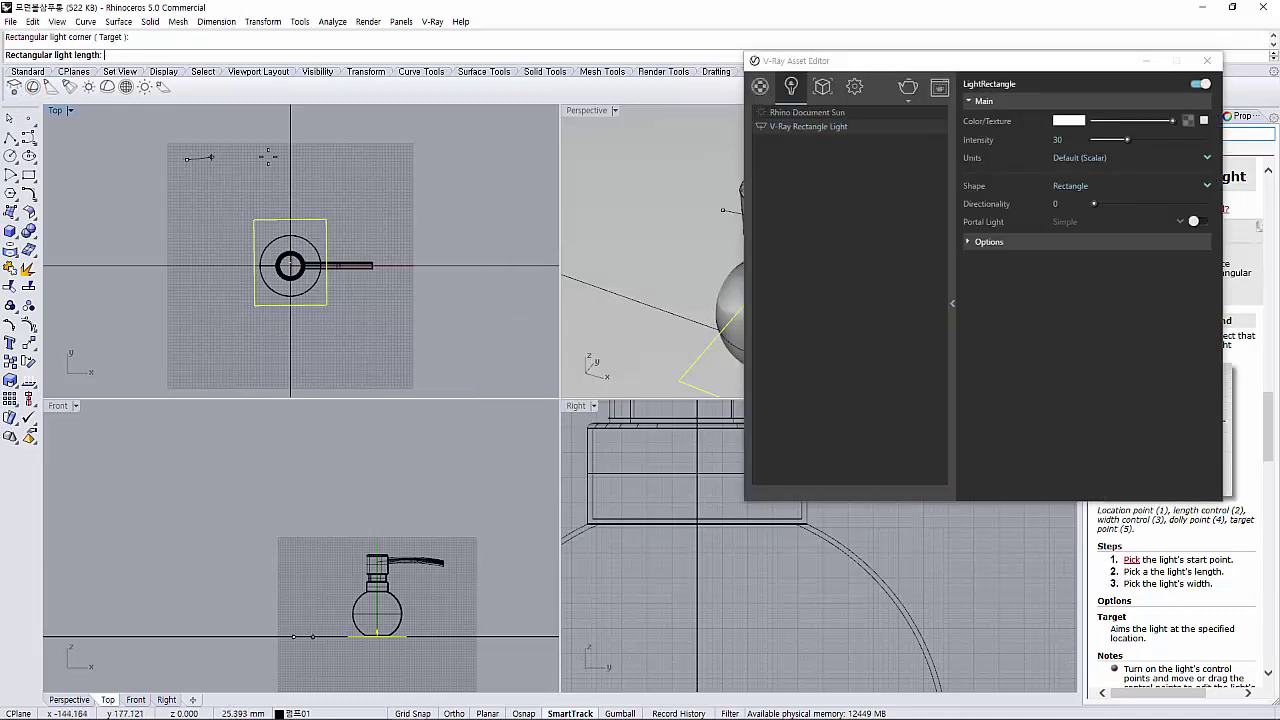
{"action": "left_click", "coordinate": [389, 159]}
{"action": "left_click", "coordinate": [393, 367]}
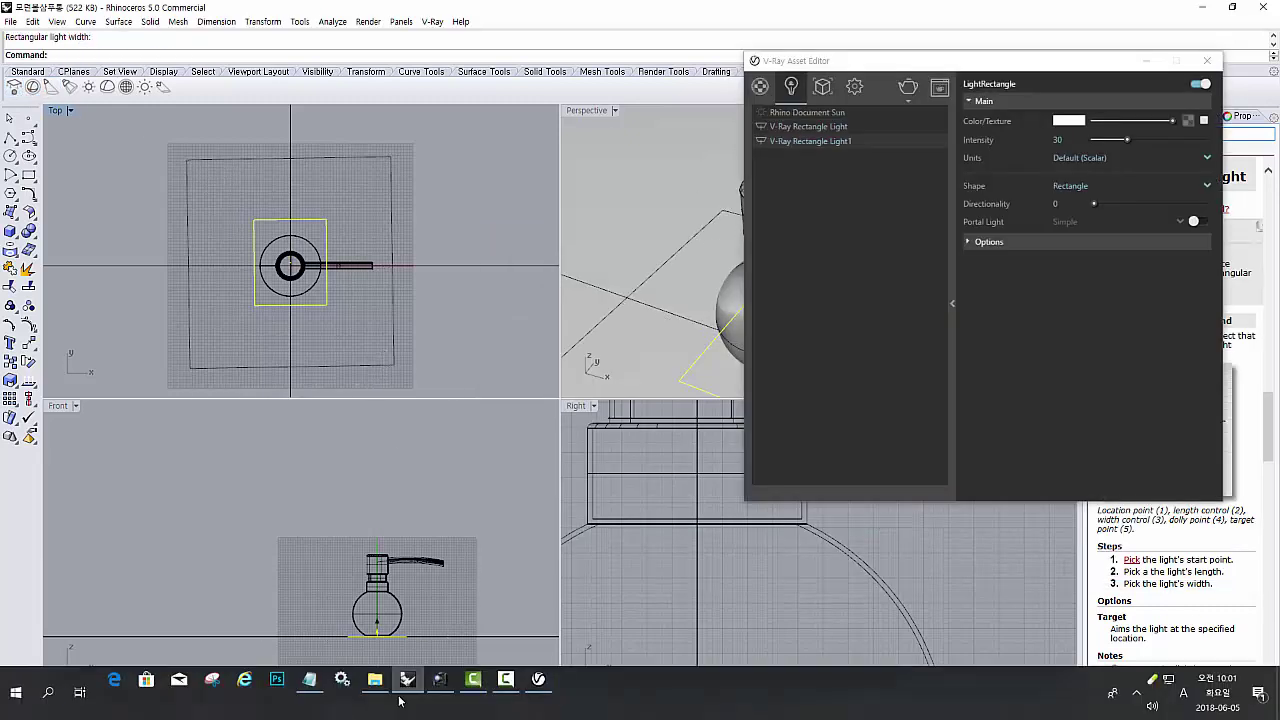
{"action": "left_click", "coordinate": [309, 679]}
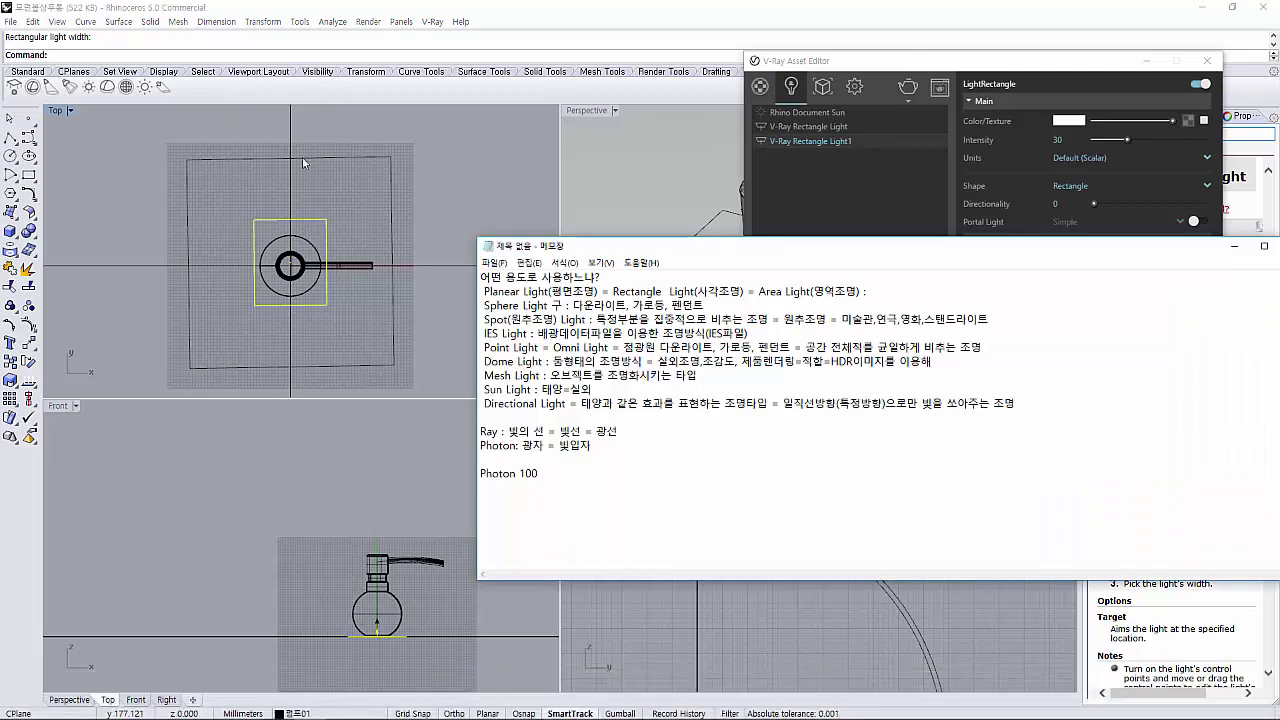
{"action": "left_click_drag", "start_coordinate": [538, 474], "coordinate": [519, 474]}
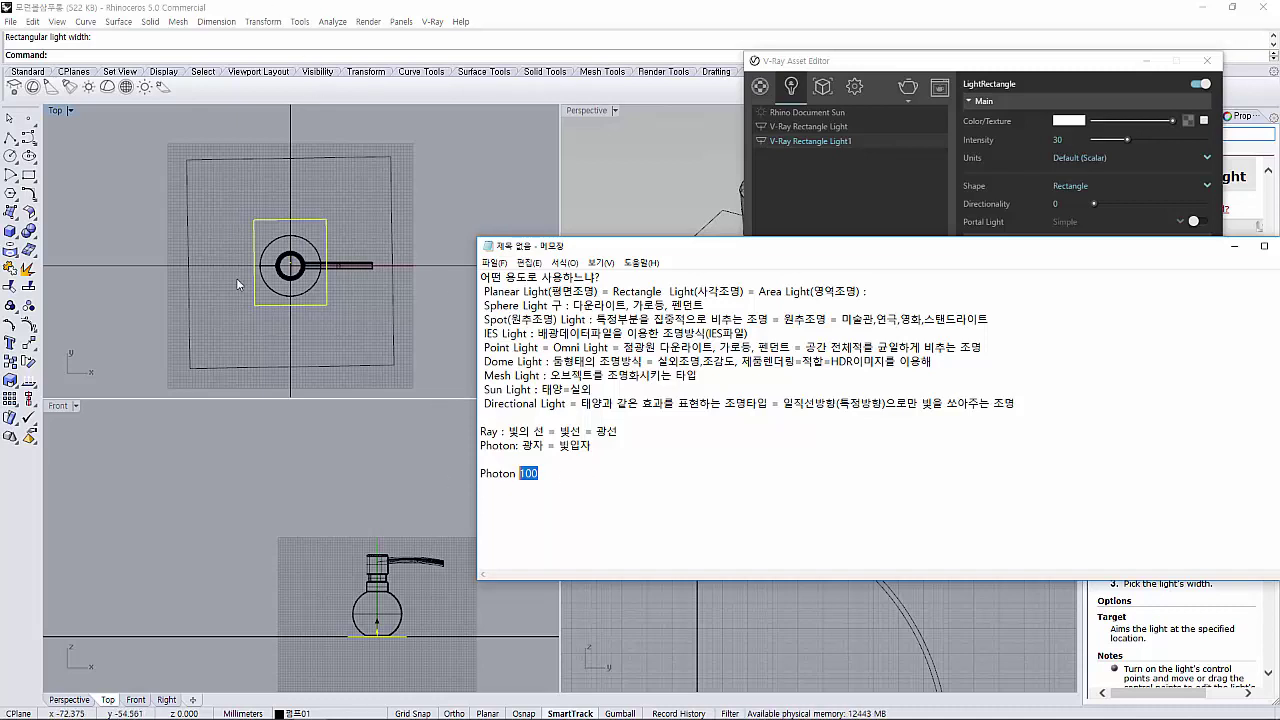
Select the large outer, small inner, then large outer rectangular light to compare them
{"action": "left_click", "coordinate": [192, 161]}
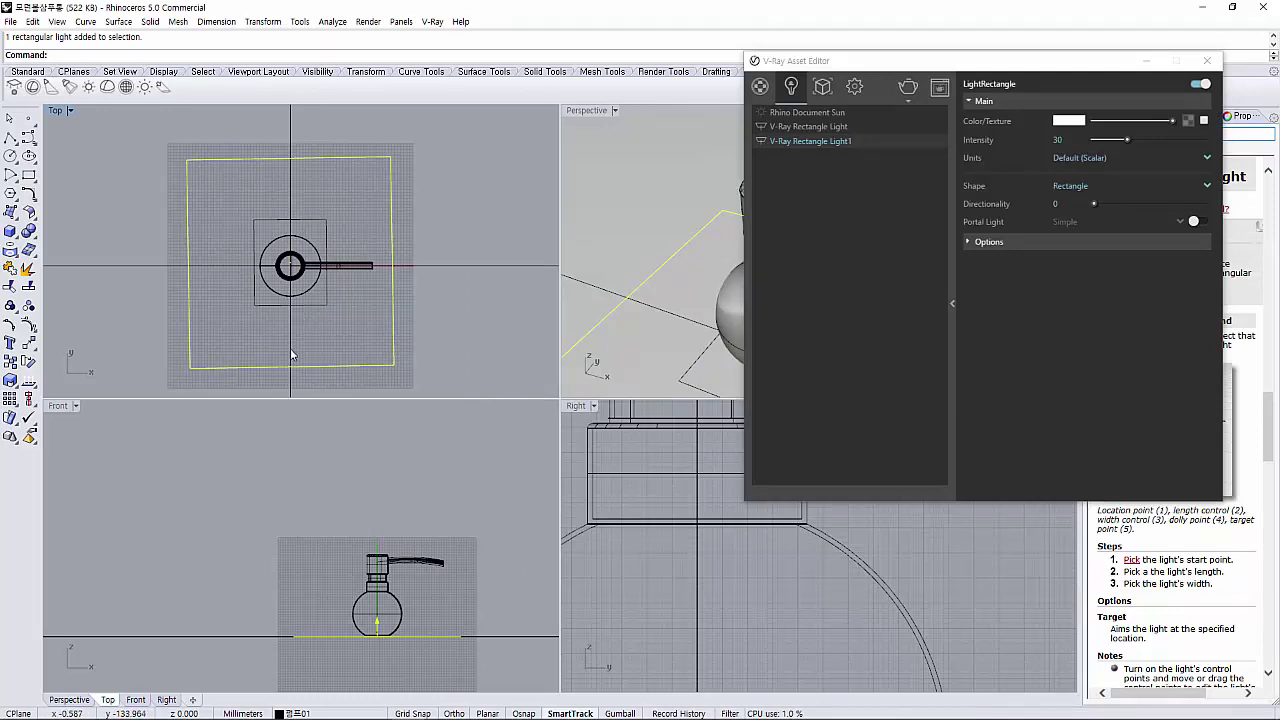
{"action": "left_click", "coordinate": [326, 304]}
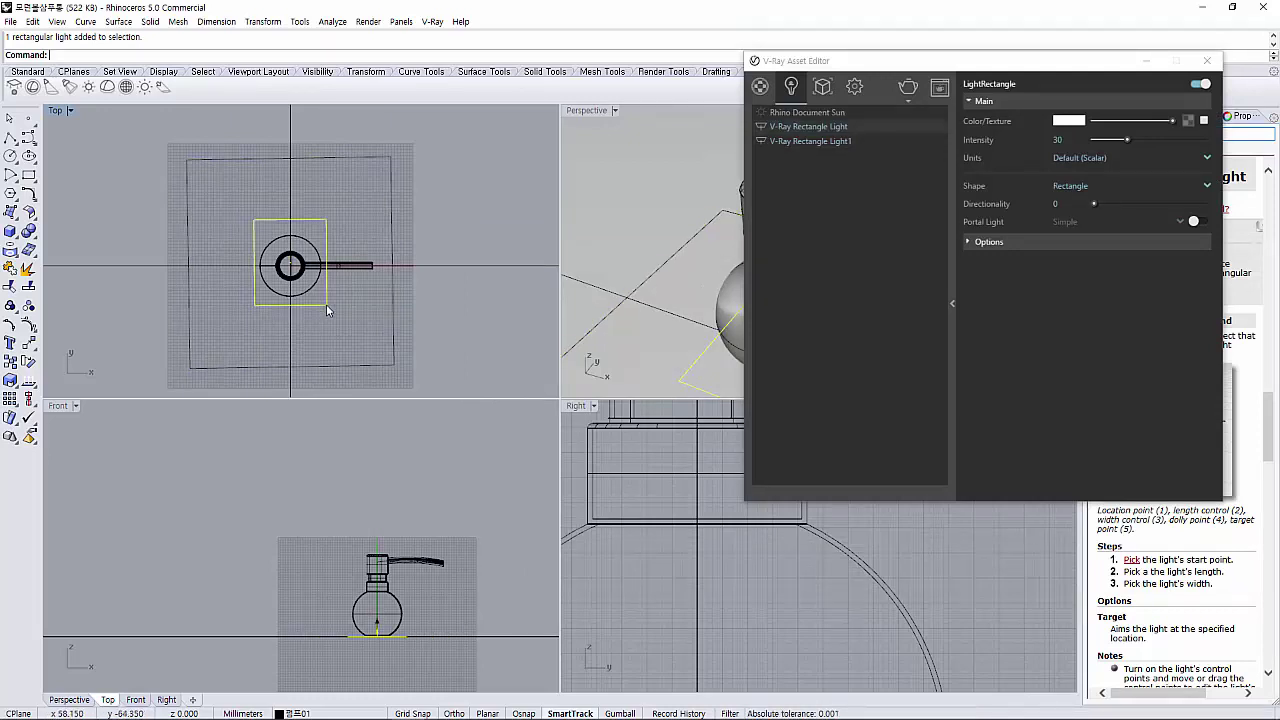
{"action": "left_click", "coordinate": [338, 367]}
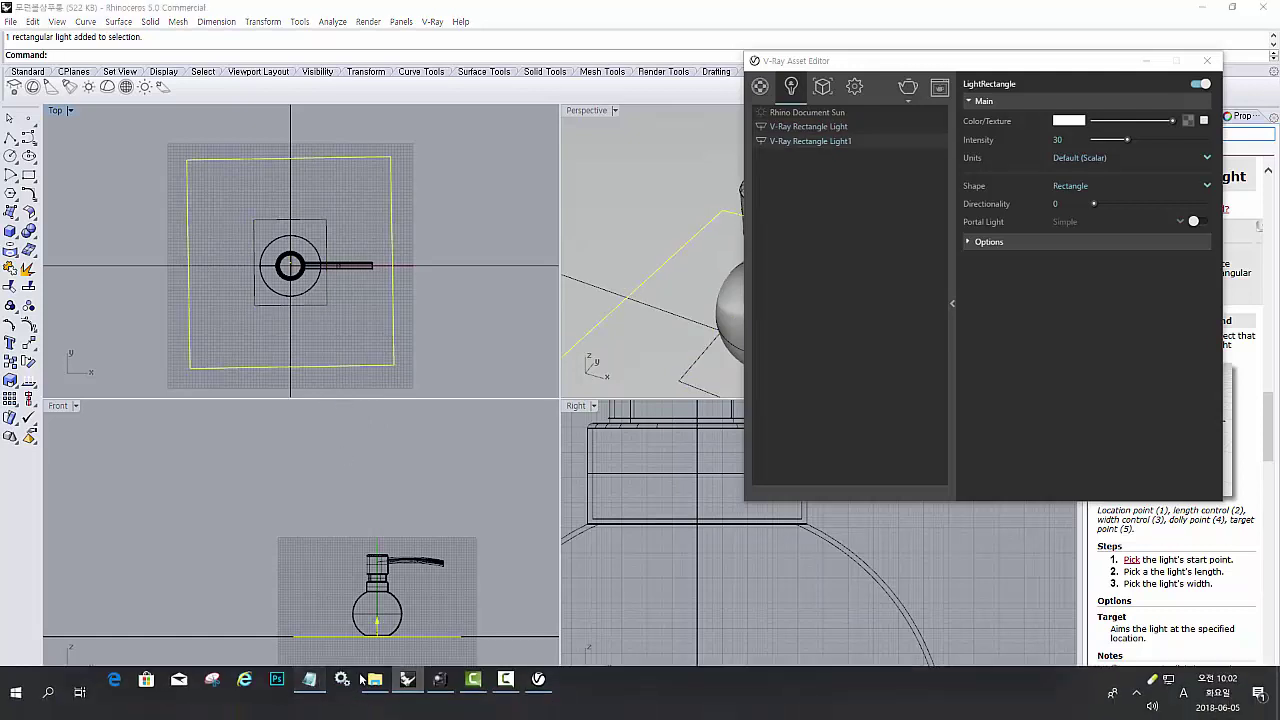
In Notepad, add the line '300 400 : 렌더시간이 늘어' beneath Photon 100
{"action": "left_click", "coordinate": [311, 680]}
{"action": "left_click", "coordinate": [628, 506]}
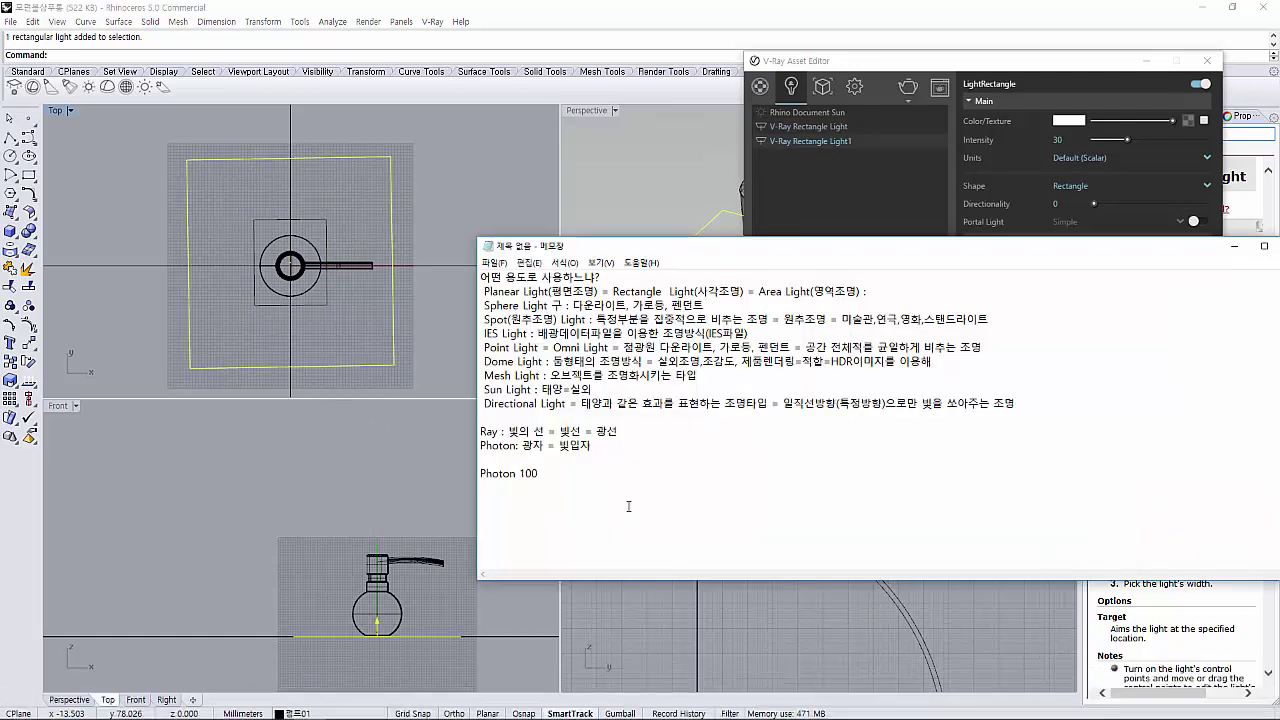
{"action": "type", "text": "300"}
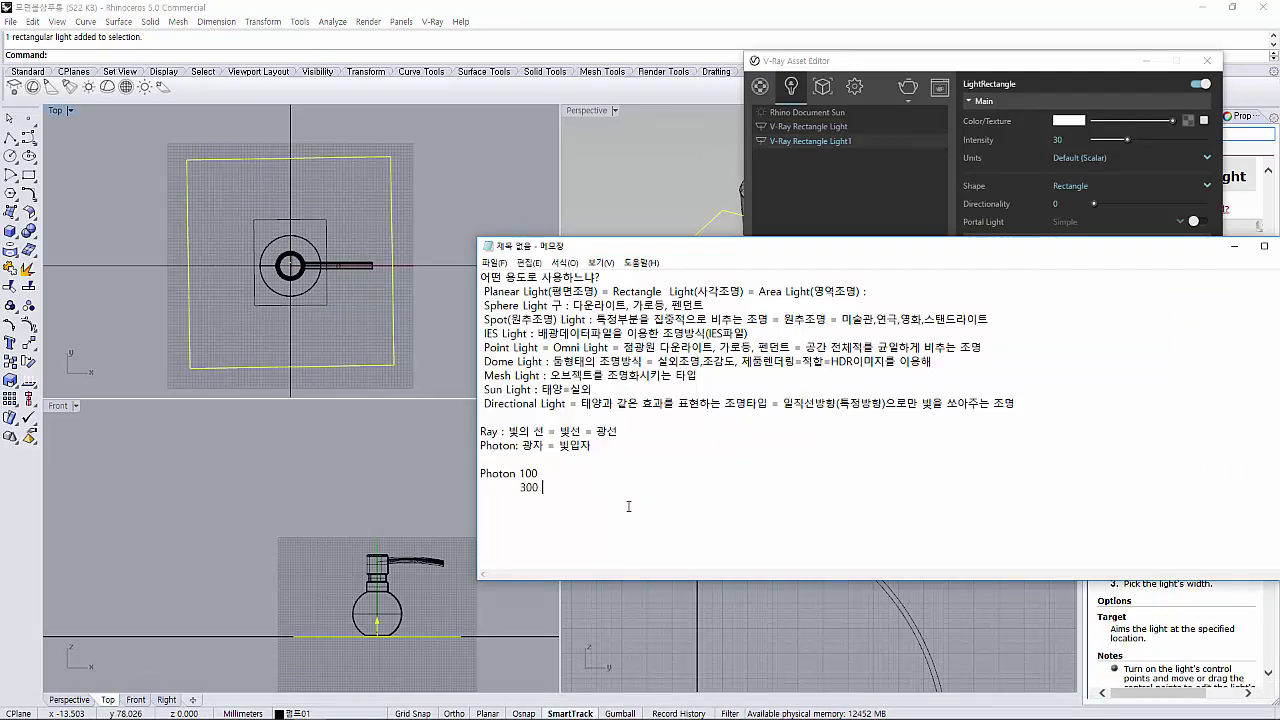
{"action": "type", "text": " 400"}
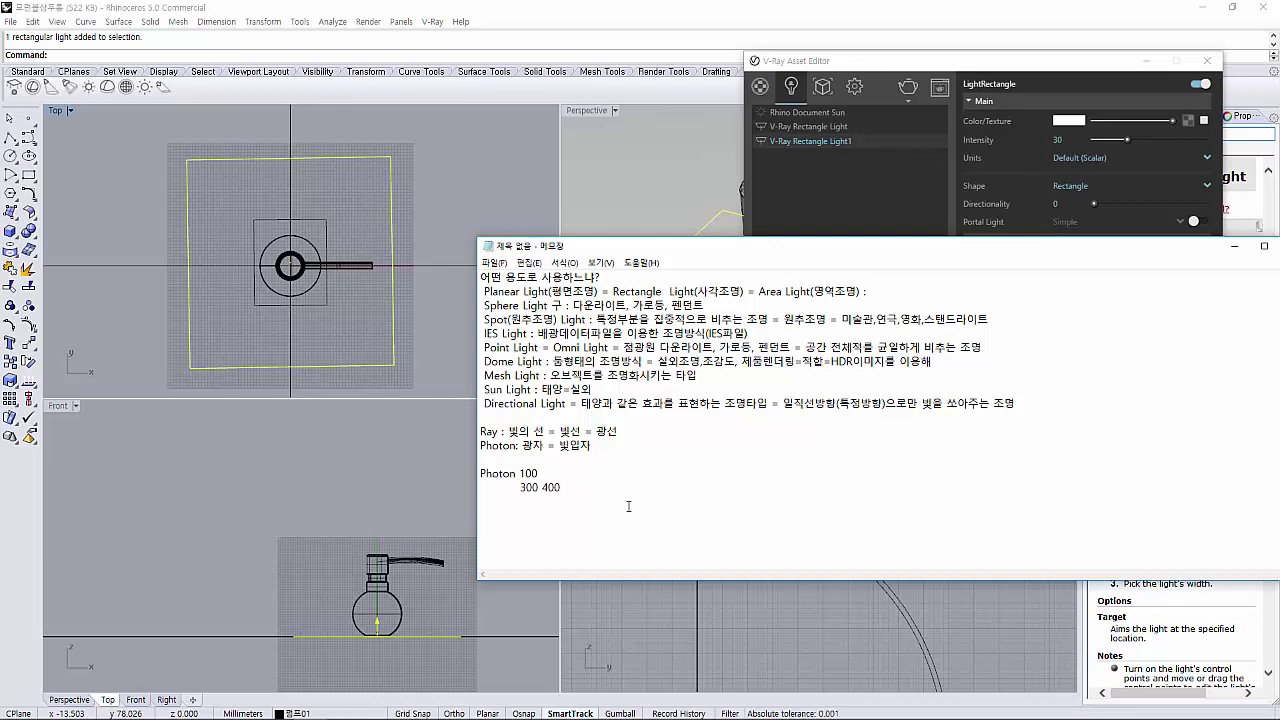
{"action": "type", "text": "렌더"}
{"action": "key", "text": "BackSpace"}
{"action": "key", "text": "BackSpace"}
{"action": "type", "text": "렌"}
{"action": "type", "text": "더시간이 늘"}
{"action": "type", "text": "어"}
Pick the rectangular light at the bottle's base in Front, choosing it over the bottle
{"action": "left_click", "coordinate": [376, 637]}
{"action": "left_click", "coordinate": [380, 638]}
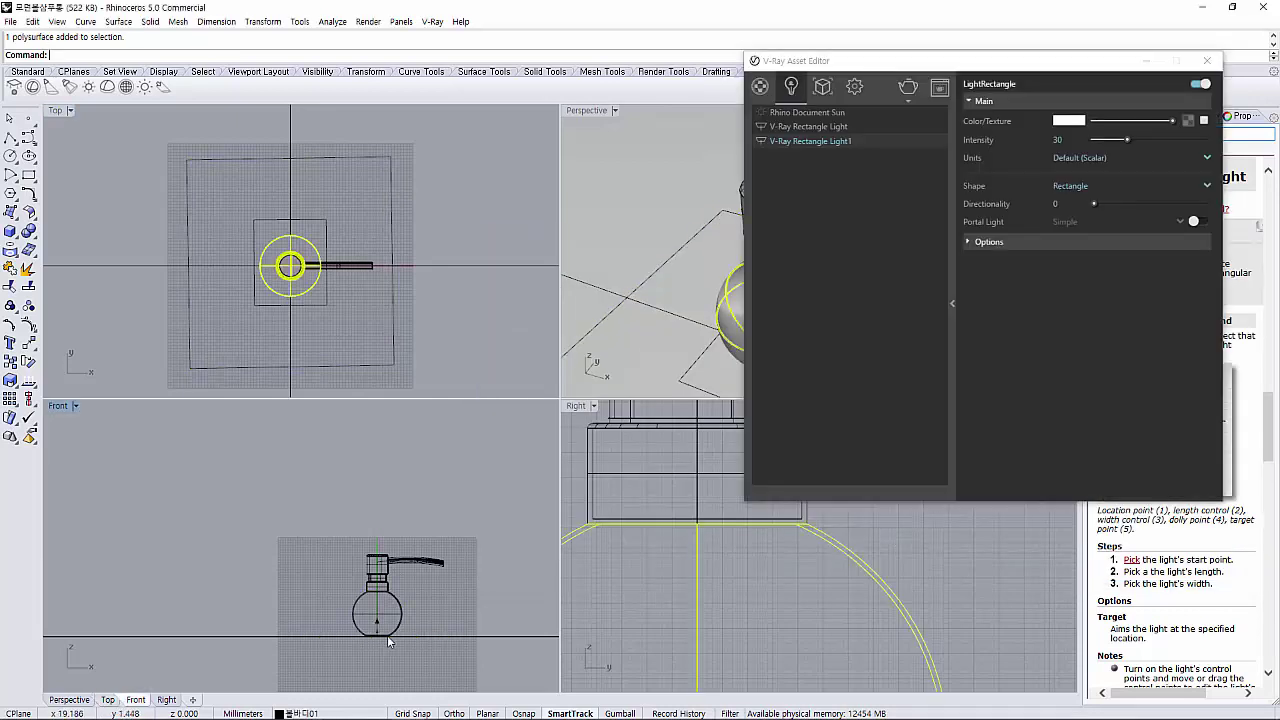
{"action": "left_click", "coordinate": [390, 638]}
{"action": "left_click", "coordinate": [420, 683]}
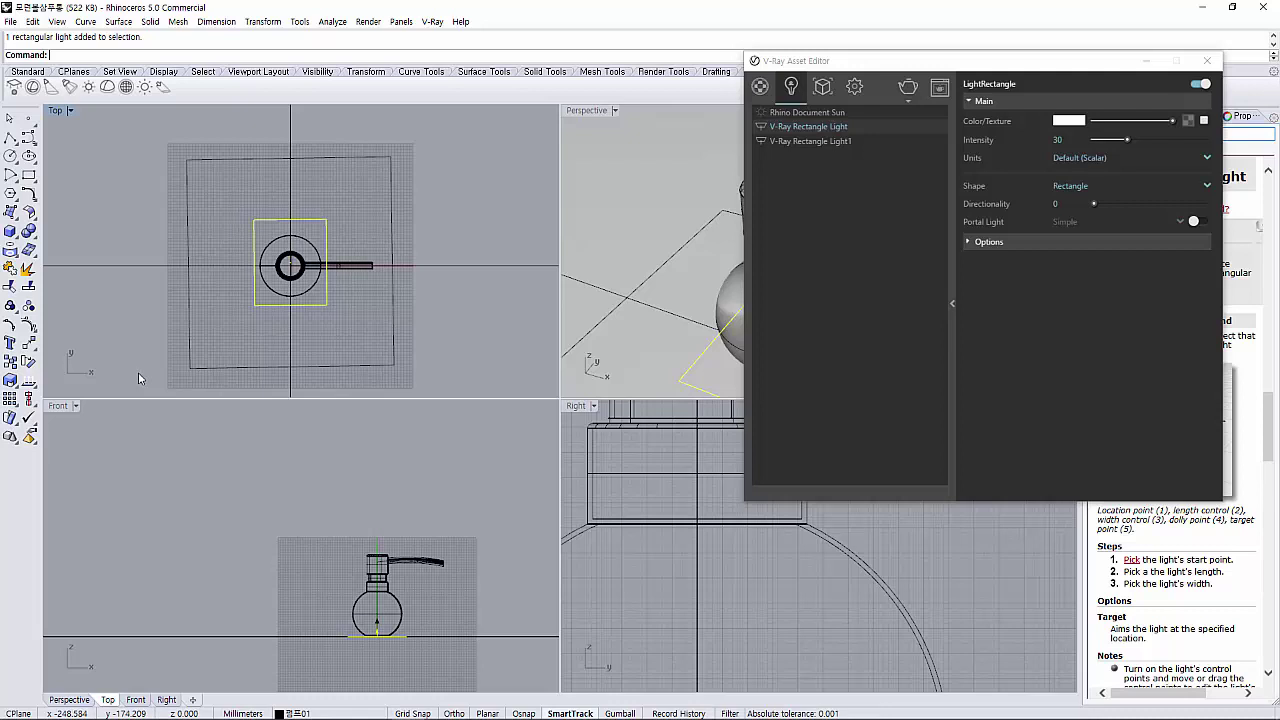
Delete the large outer rectangular light and select the remaining small one
{"action": "left_click", "coordinate": [329, 365]}
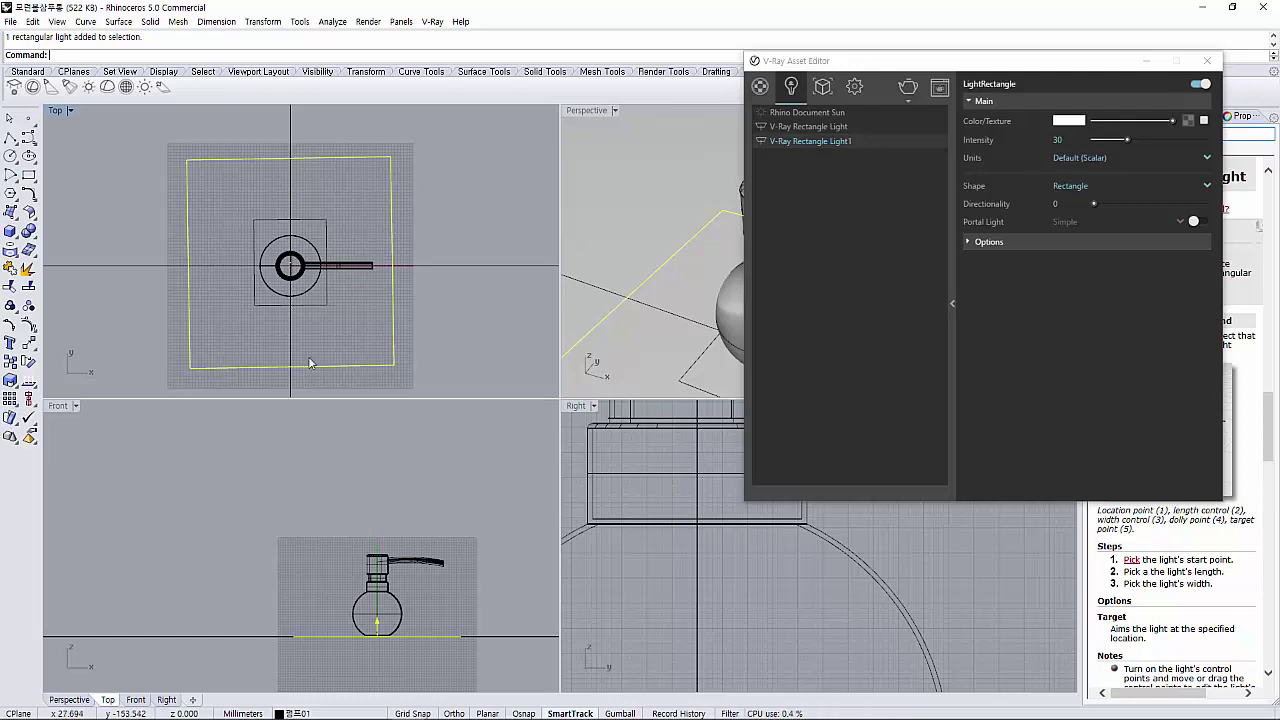
{"action": "key", "text": "Delete"}
{"action": "left_click", "coordinate": [317, 300]}
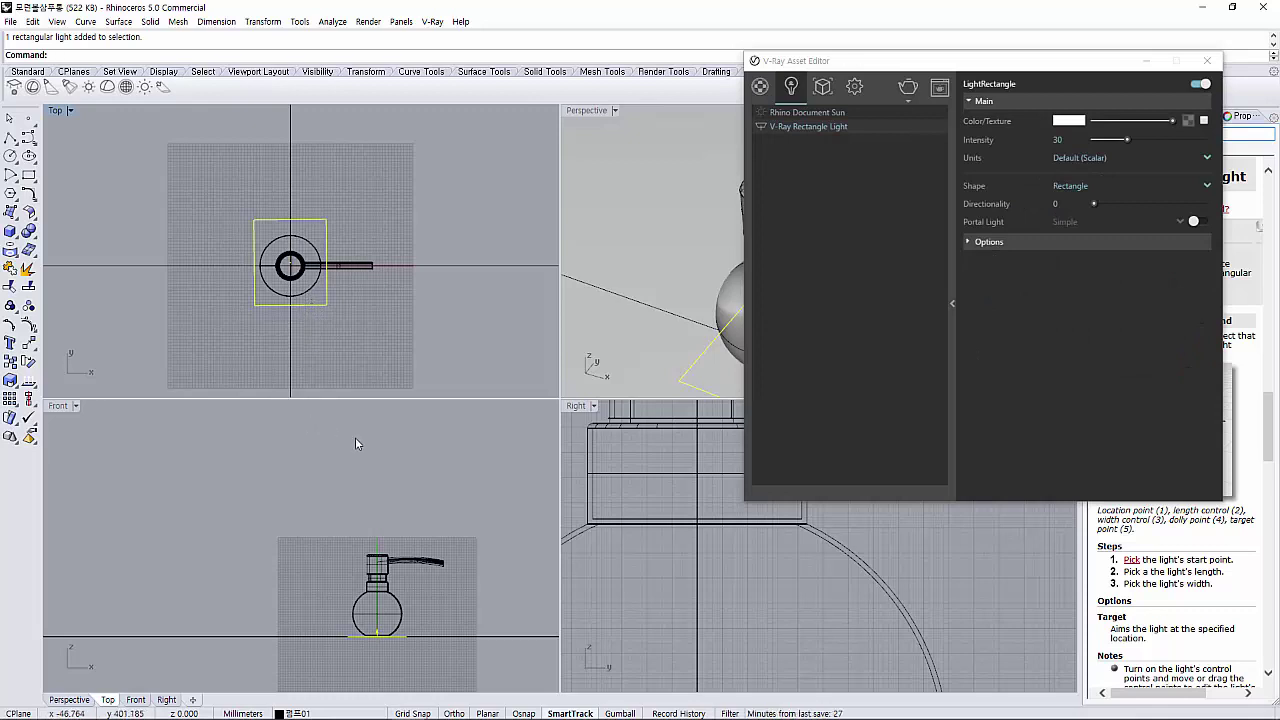
Zoom the Front view and drag the small light up from the bottle's base
{"action": "scroll", "coordinate": [383, 642], "scroll_direction": "up", "scroll_amount": 3}
{"action": "scroll", "coordinate": [380, 642], "scroll_direction": "up", "scroll_amount": 3}
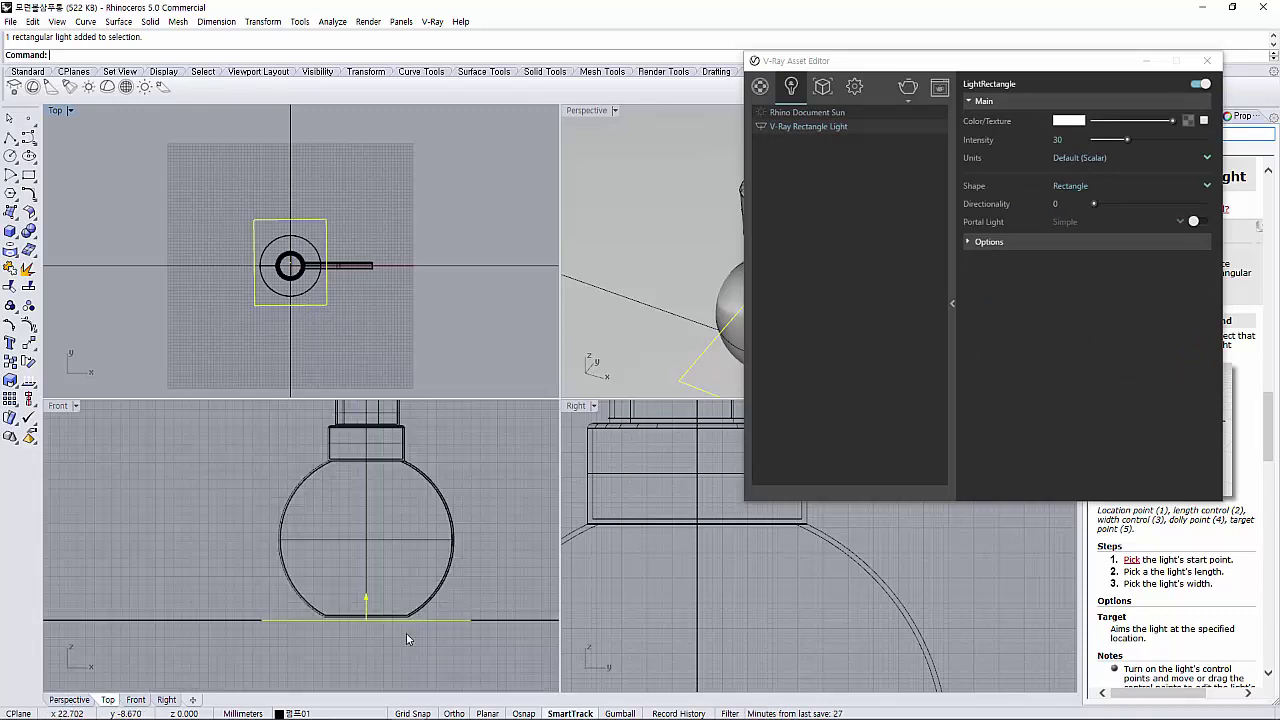
{"action": "scroll", "coordinate": [400, 632], "scroll_direction": "up", "scroll_amount": 2}
{"action": "scroll", "coordinate": [372, 613], "scroll_direction": "up", "scroll_amount": 2}
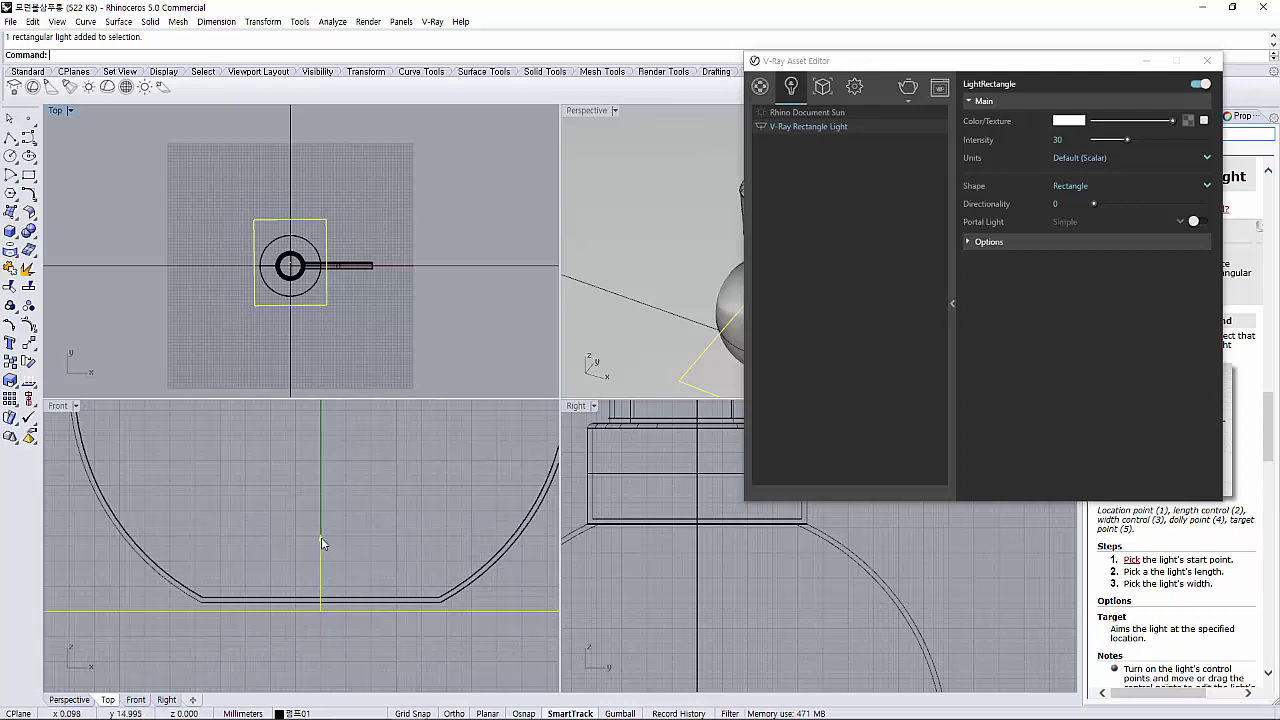
{"action": "scroll", "coordinate": [314, 597], "scroll_direction": "down", "scroll_amount": 5}
{"action": "scroll", "coordinate": [314, 597], "scroll_direction": "down", "scroll_amount": 3}
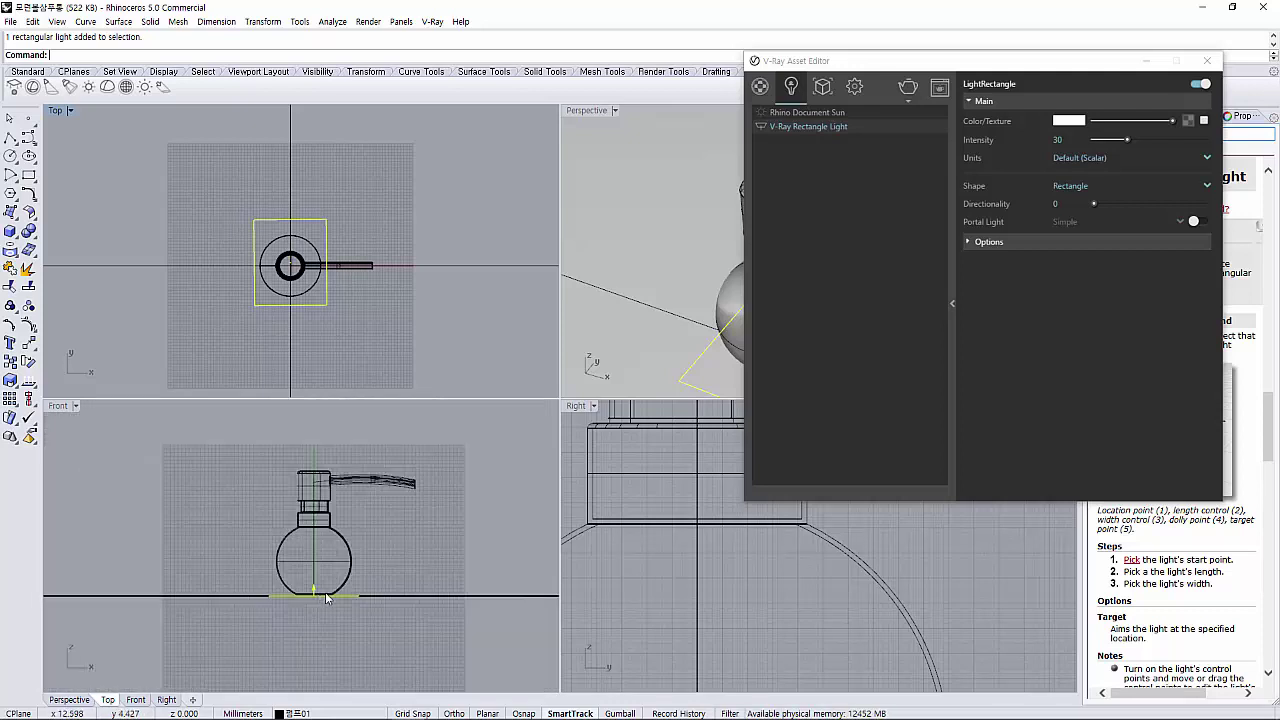
{"action": "scroll", "coordinate": [330, 598], "scroll_direction": "down", "scroll_amount": 1}
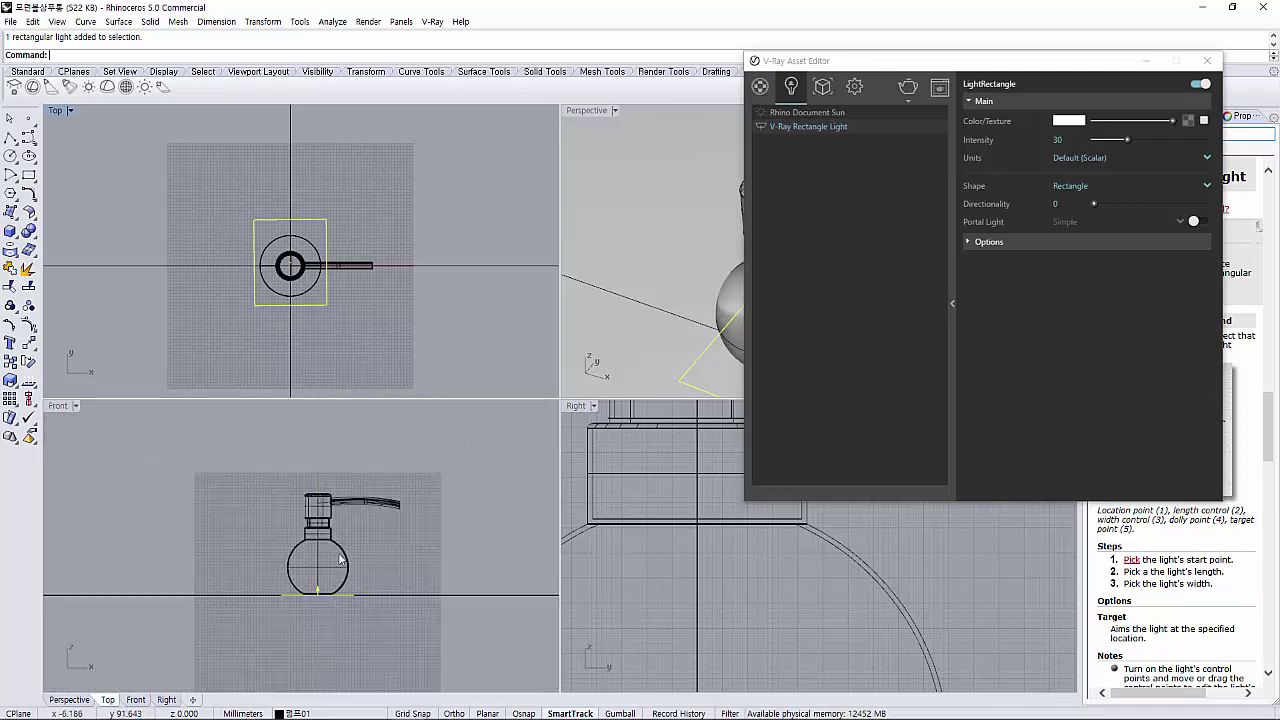
{"action": "scroll", "coordinate": [335, 578], "scroll_direction": "down", "scroll_amount": 1}
{"action": "scroll", "coordinate": [333, 580], "scroll_direction": "down", "scroll_amount": 2}
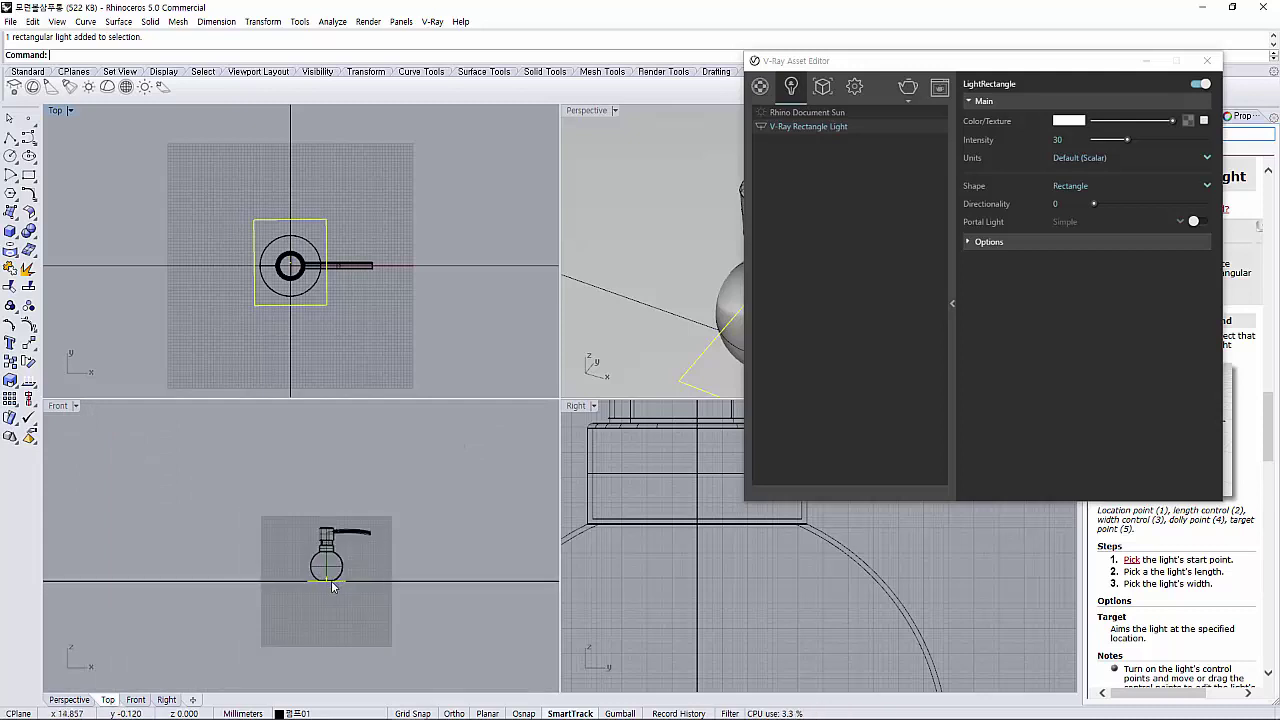
{"action": "scroll", "coordinate": [331, 580], "scroll_direction": "up", "scroll_amount": 2}
{"action": "left_click_drag", "start_coordinate": [331, 580], "coordinate": [331, 404]}
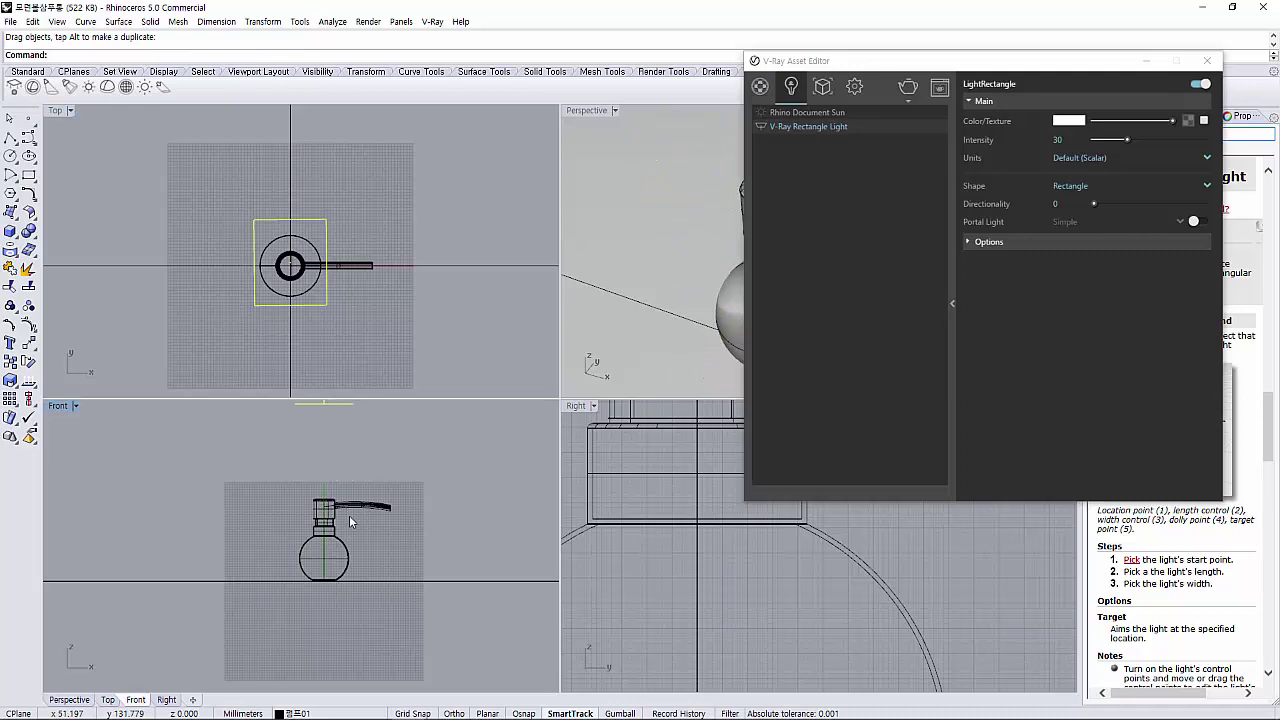
Raise the light higher above the dispenser in Front, then V-Ray render the Perspective view
{"action": "right_click_drag", "start_coordinate": [349, 515], "coordinate": [339, 608]}
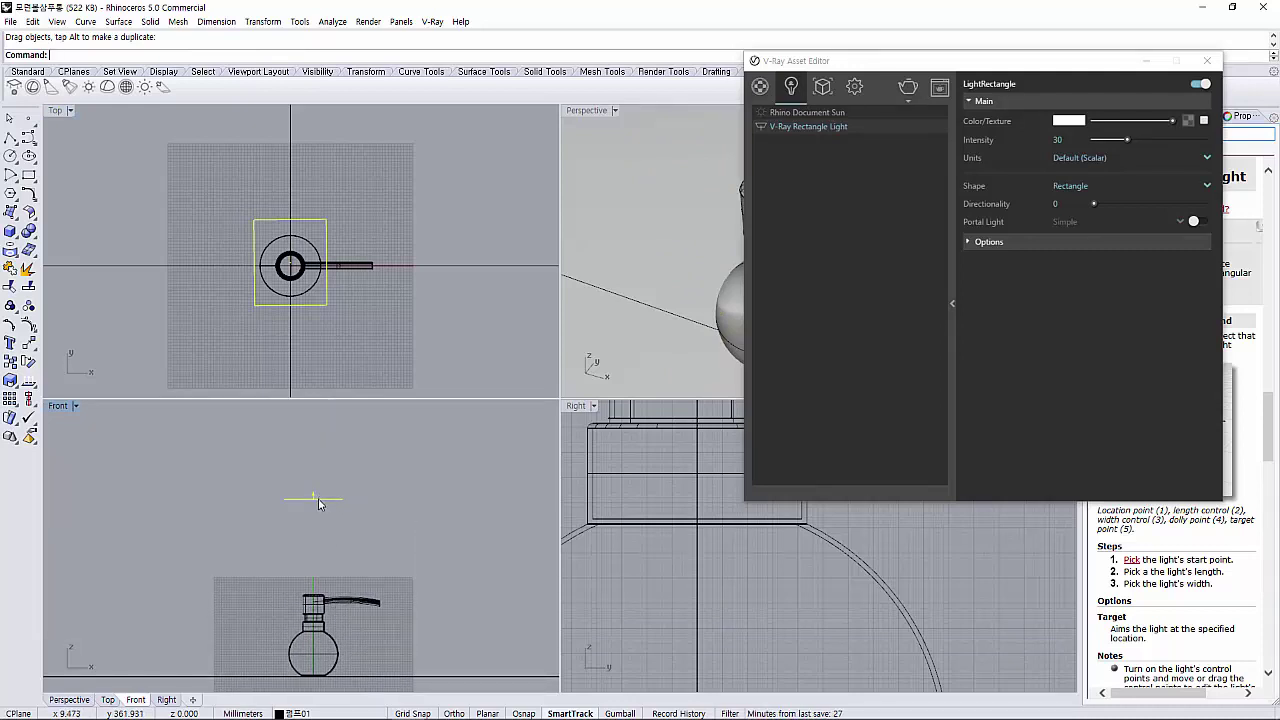
{"action": "left_click_drag", "start_coordinate": [319, 500], "coordinate": [319, 451]}
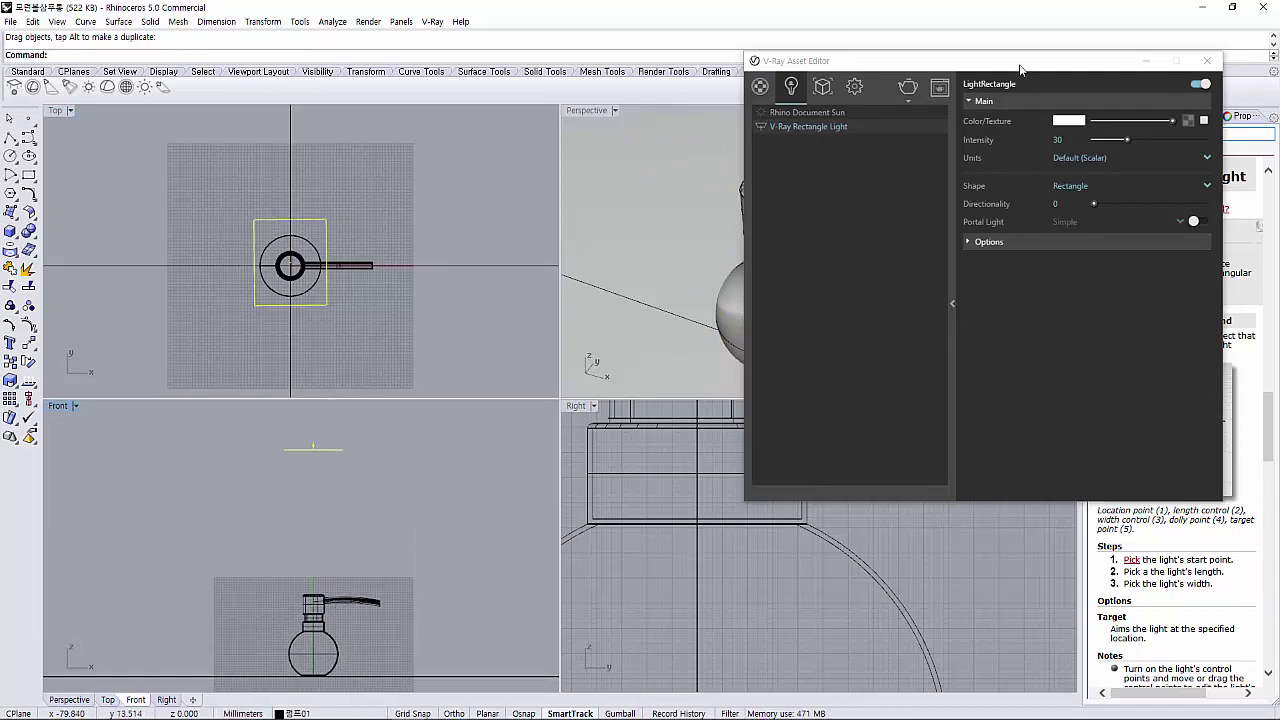
{"action": "left_click_drag", "start_coordinate": [1020, 68], "coordinate": [388, 137]}
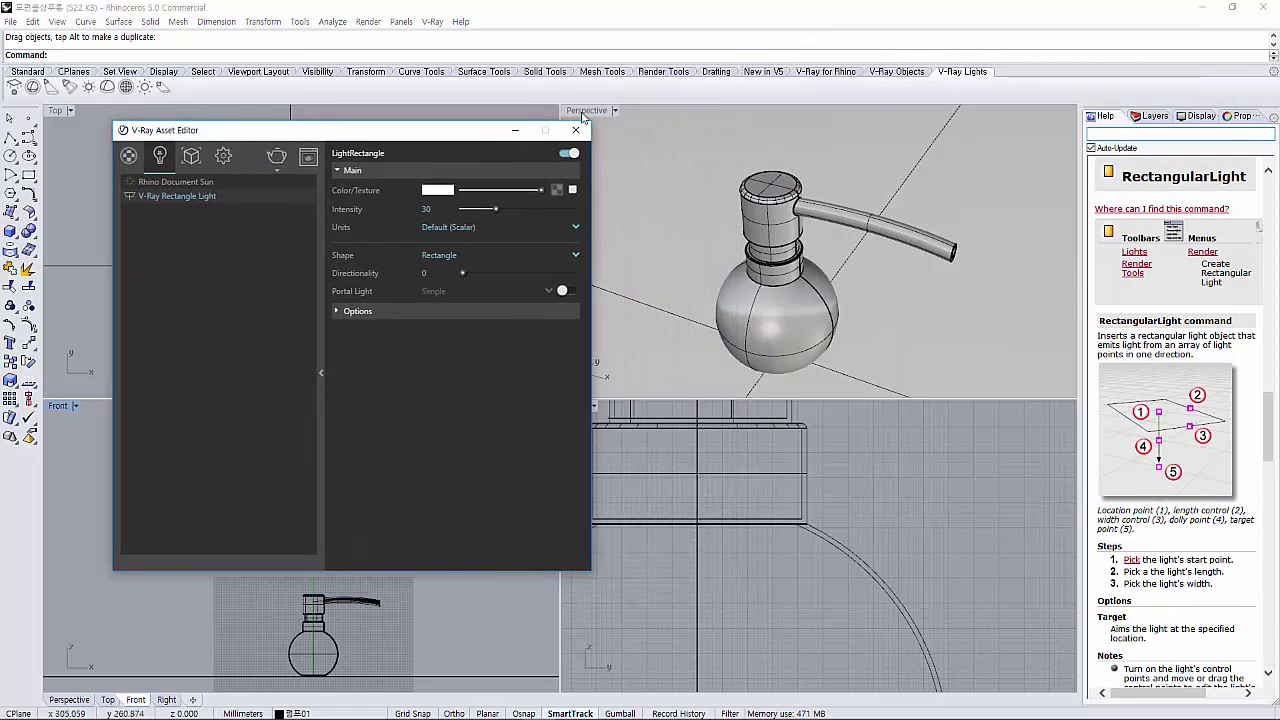
{"action": "left_click", "coordinate": [585, 118]}
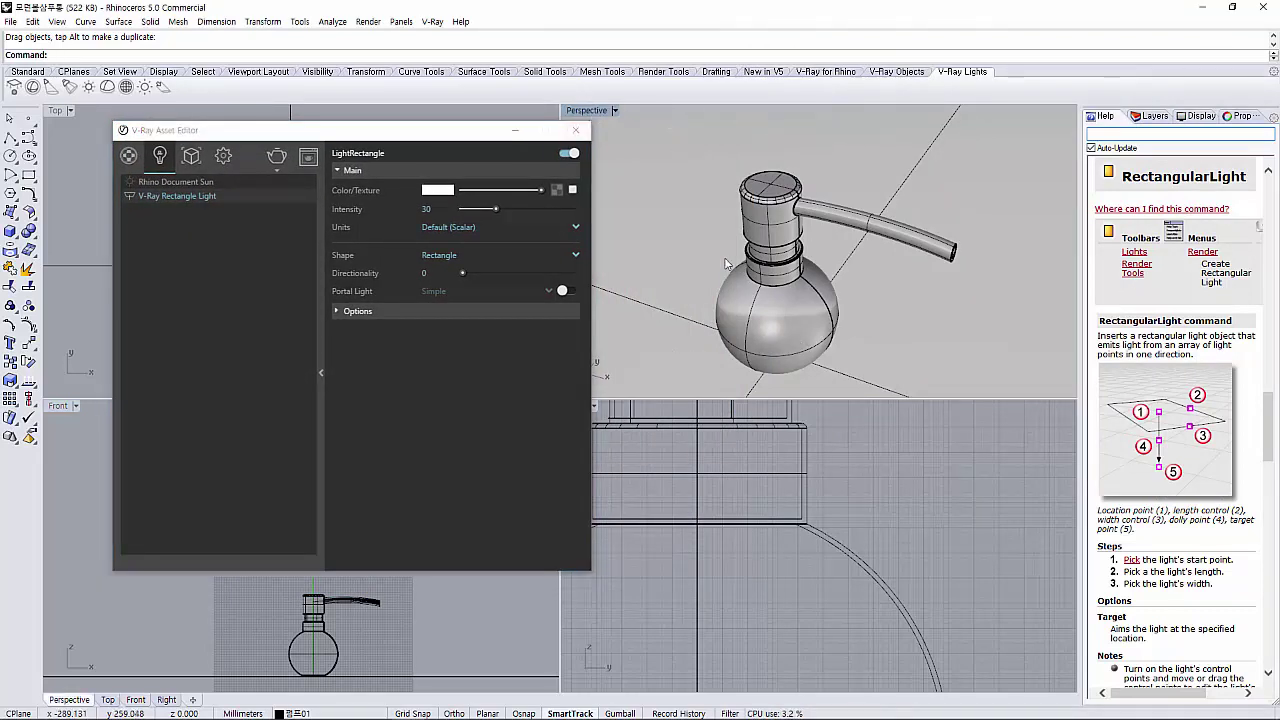
{"action": "left_click", "coordinate": [273, 177]}
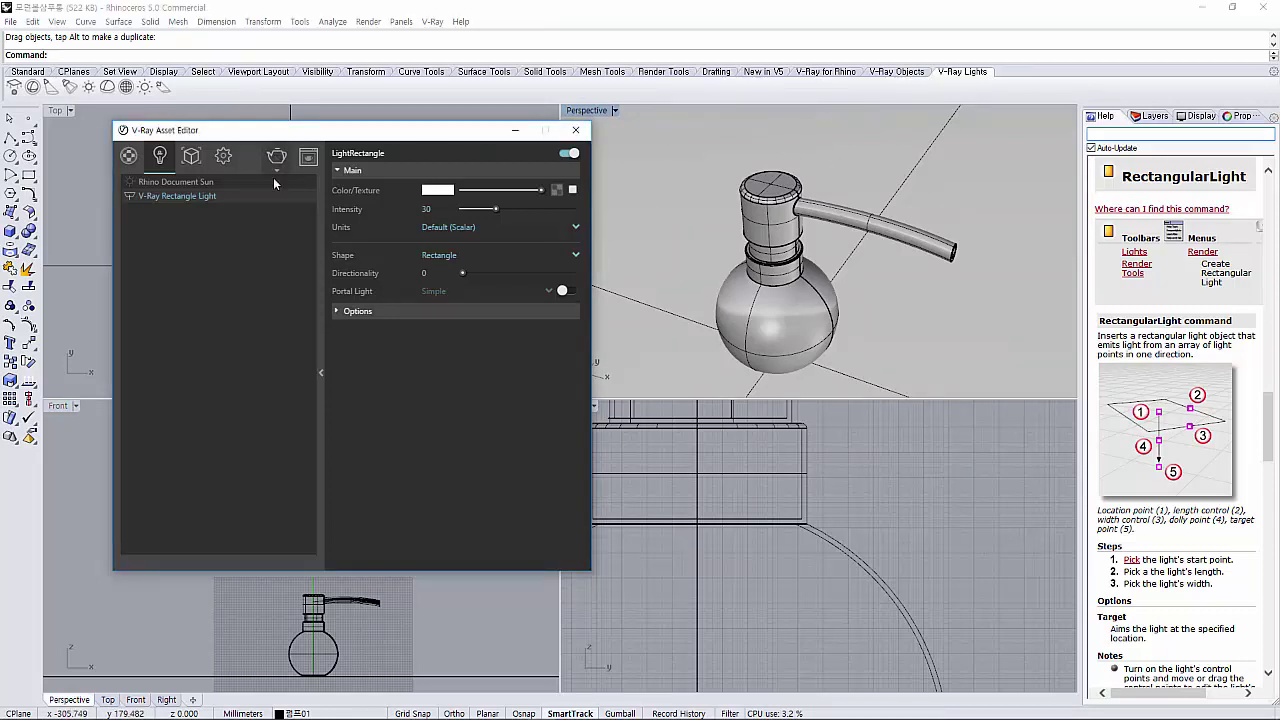
{"action": "left_click", "coordinate": [276, 158]}
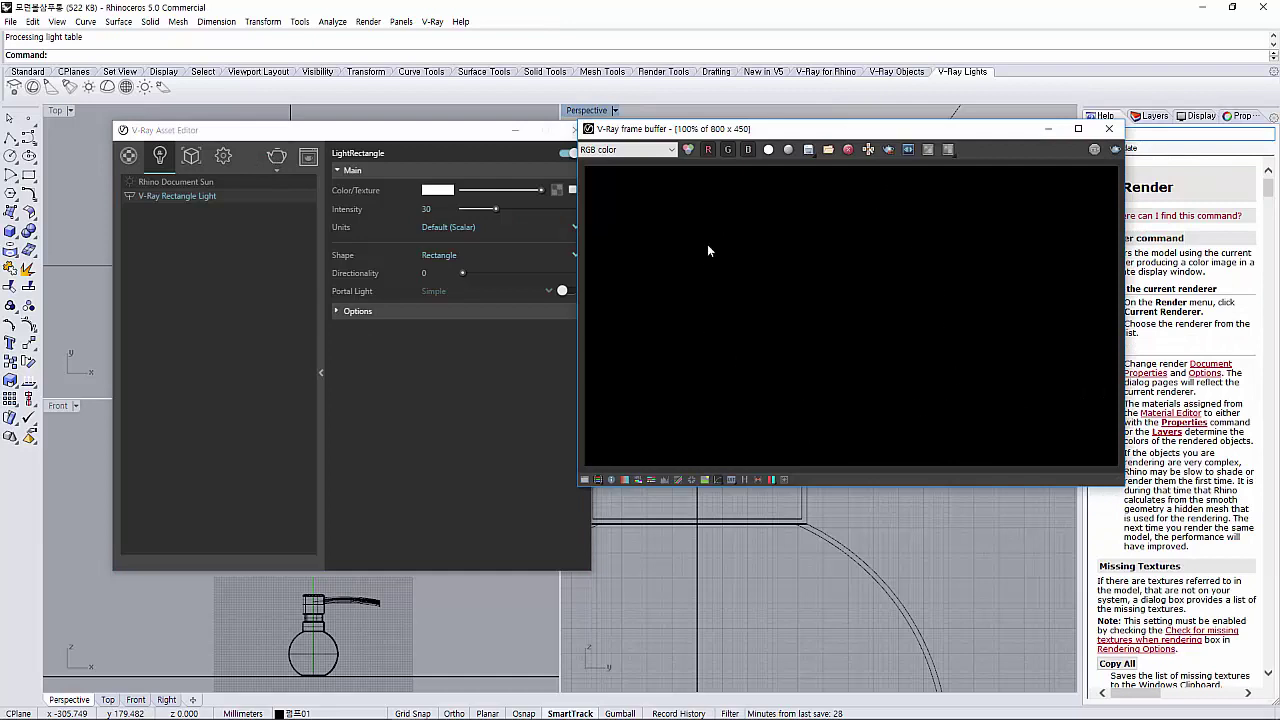
Close the Asset Editor and progress window, then rotate the light around the bottle's centre in Top
{"action": "left_click_drag", "start_coordinate": [640, 129], "coordinate": [768, 136]}
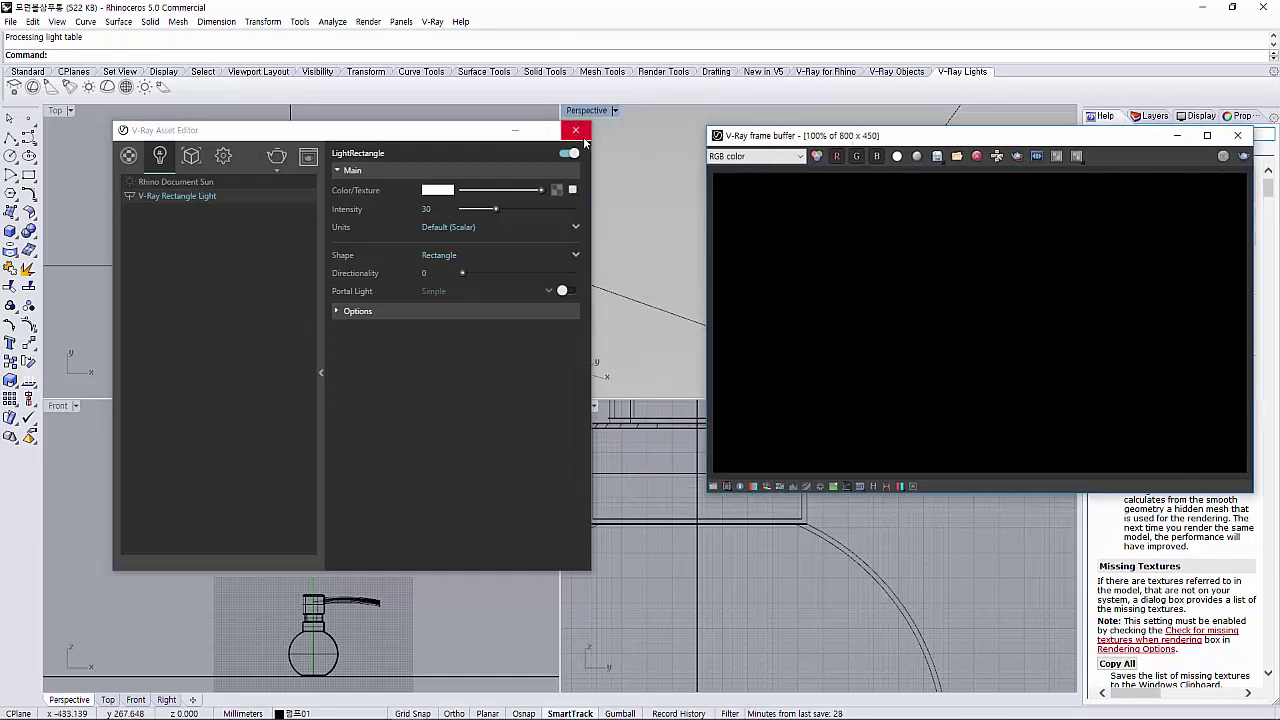
{"action": "left_click", "coordinate": [572, 130]}
{"action": "left_click", "coordinate": [451, 242]}
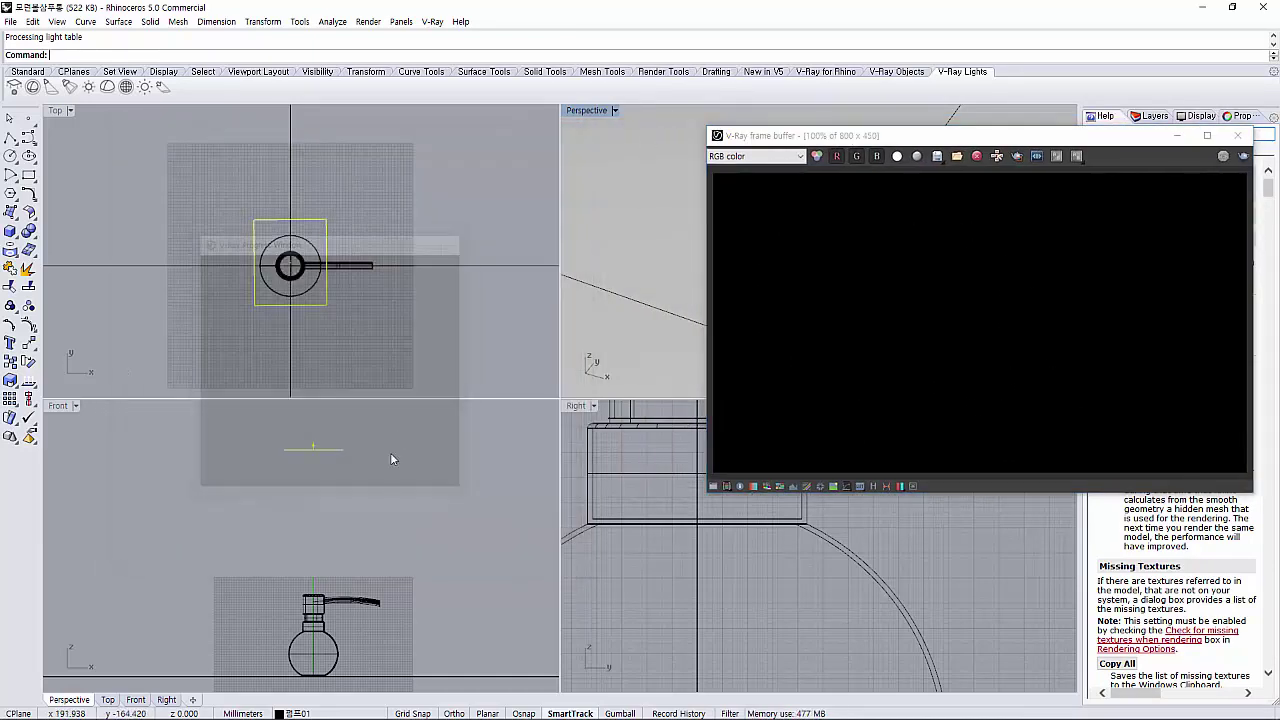
{"action": "left_click", "coordinate": [28, 362]}
{"action": "left_click", "coordinate": [312, 448]}
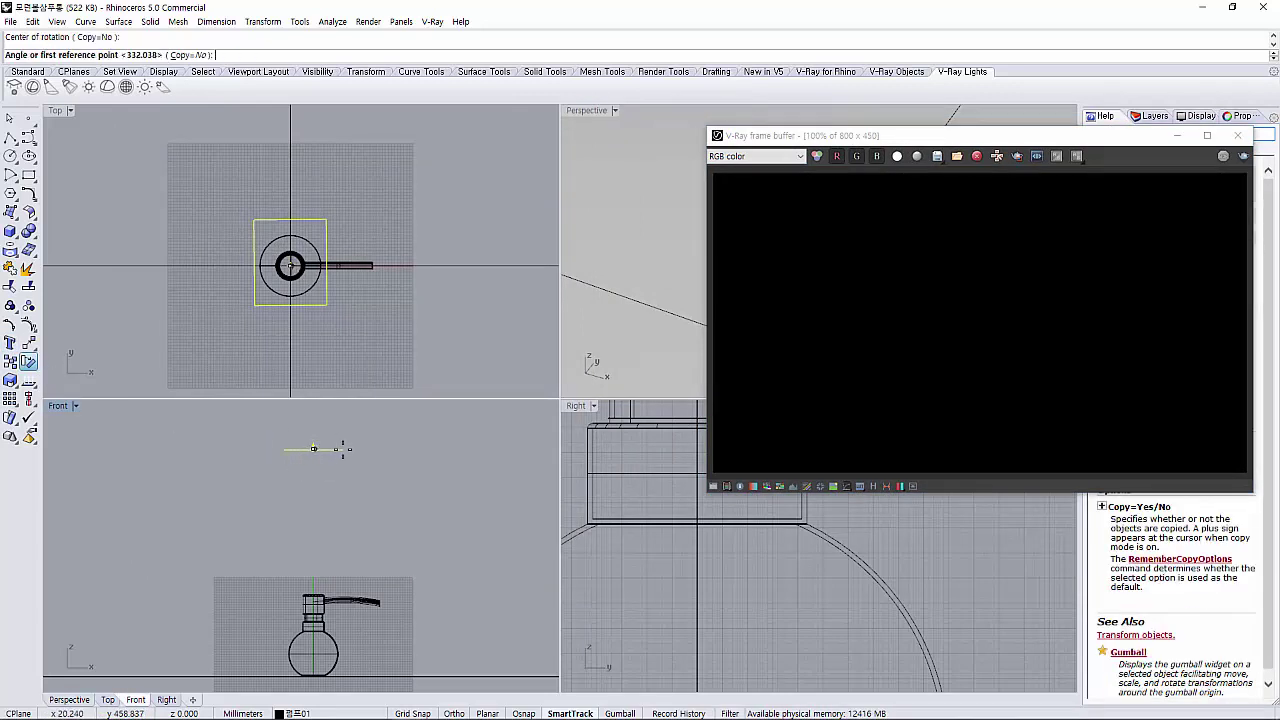
{"action": "left_click", "coordinate": [346, 449]}
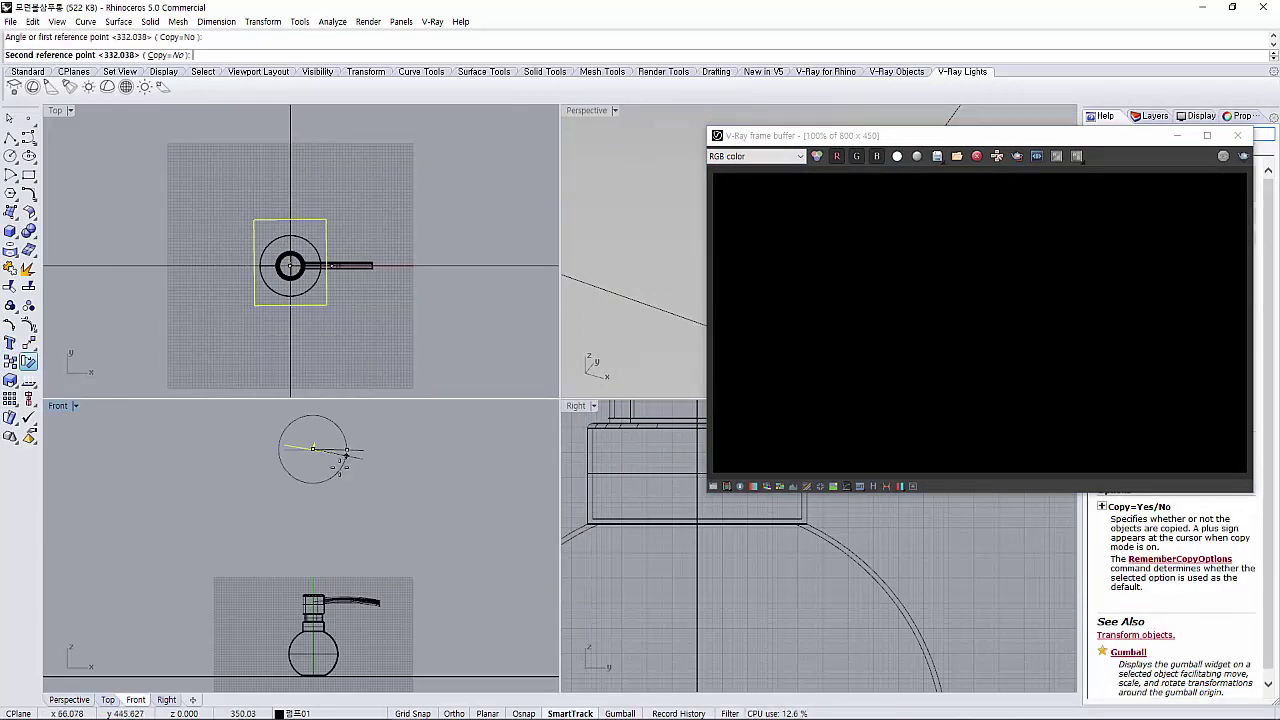
{"action": "left_click", "coordinate": [235, 450]}
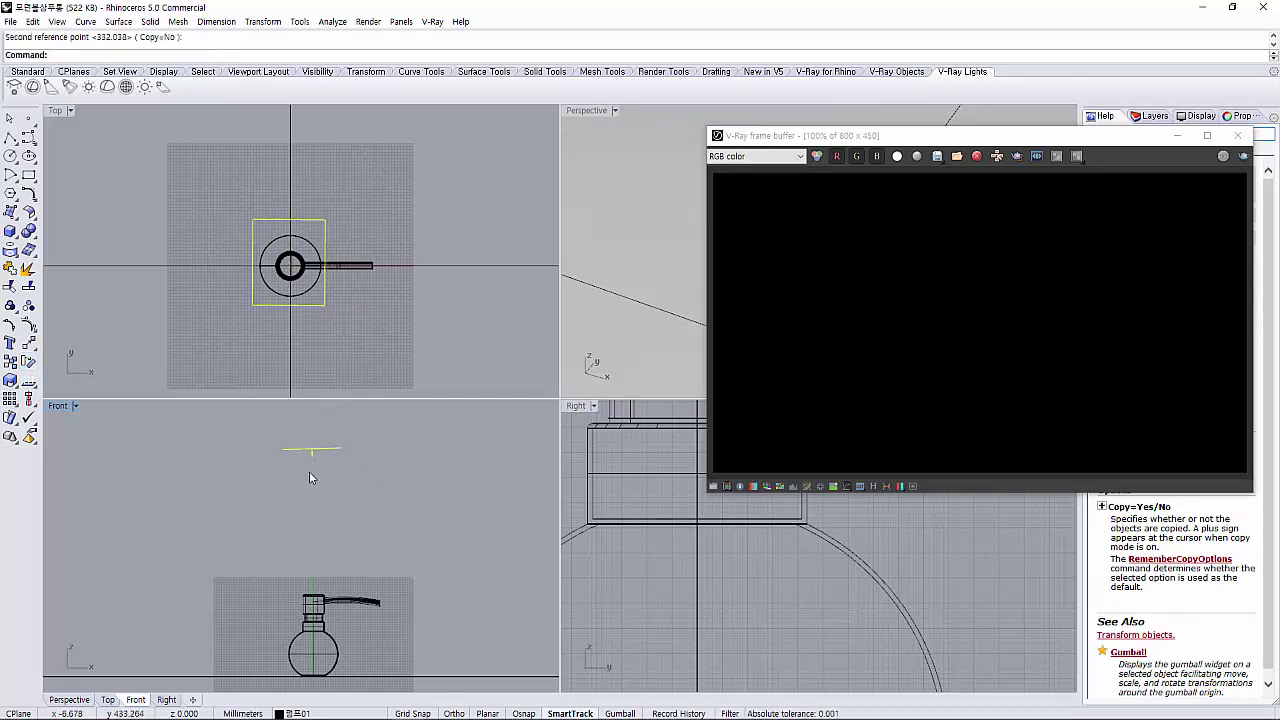
Render the Perspective view again with the rotated light
{"action": "left_click_drag", "start_coordinate": [967, 143], "coordinate": [423, 156]}
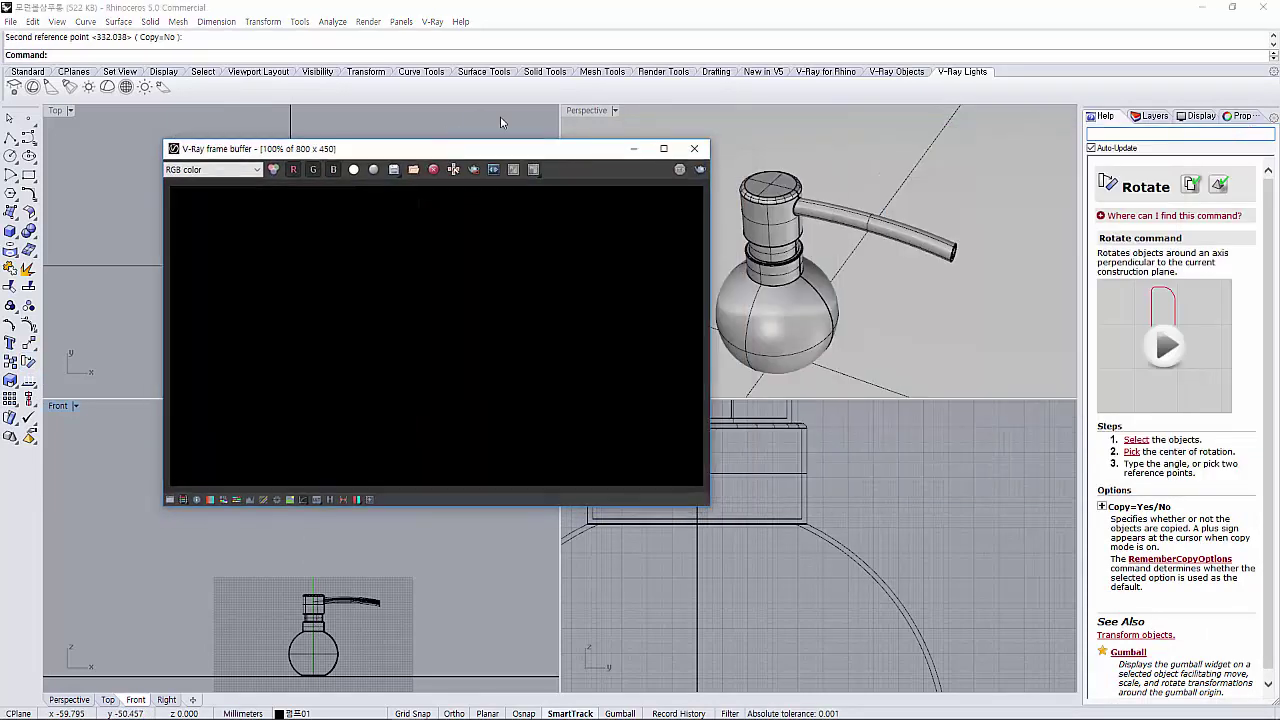
{"action": "left_click", "coordinate": [699, 170]}
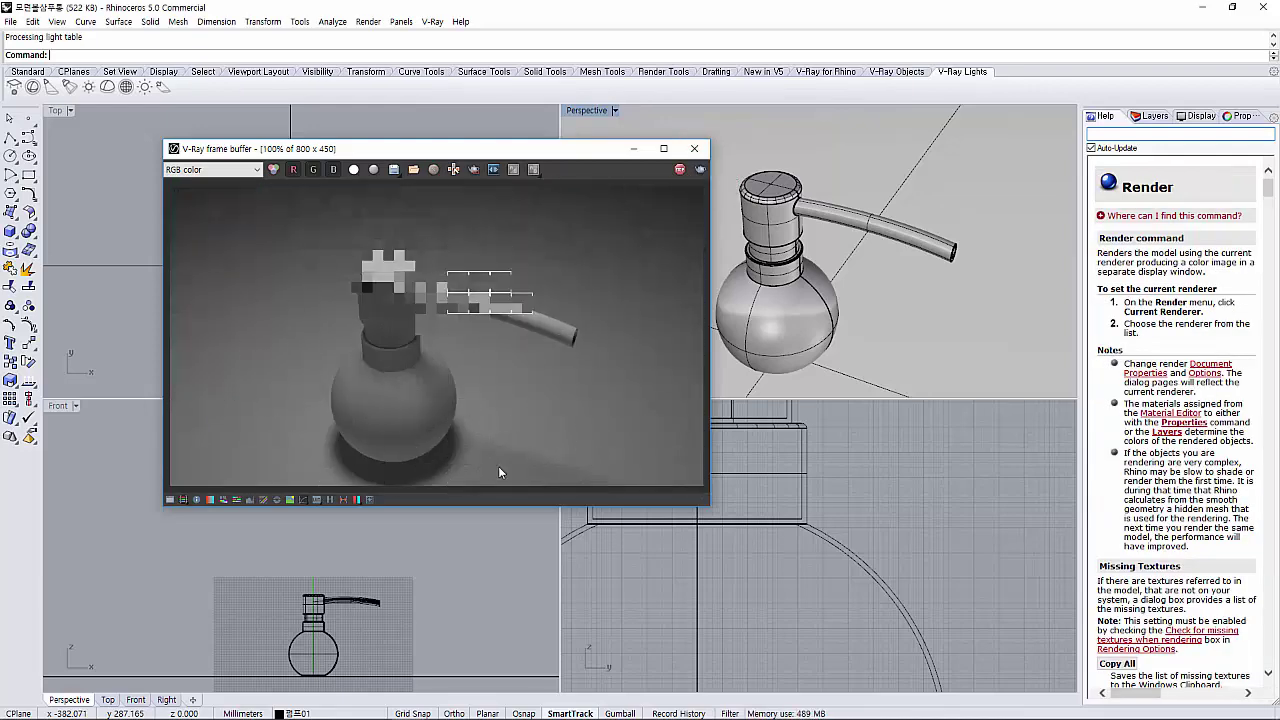
{"action": "left_click_drag", "start_coordinate": [579, 155], "coordinate": [1027, 133]}
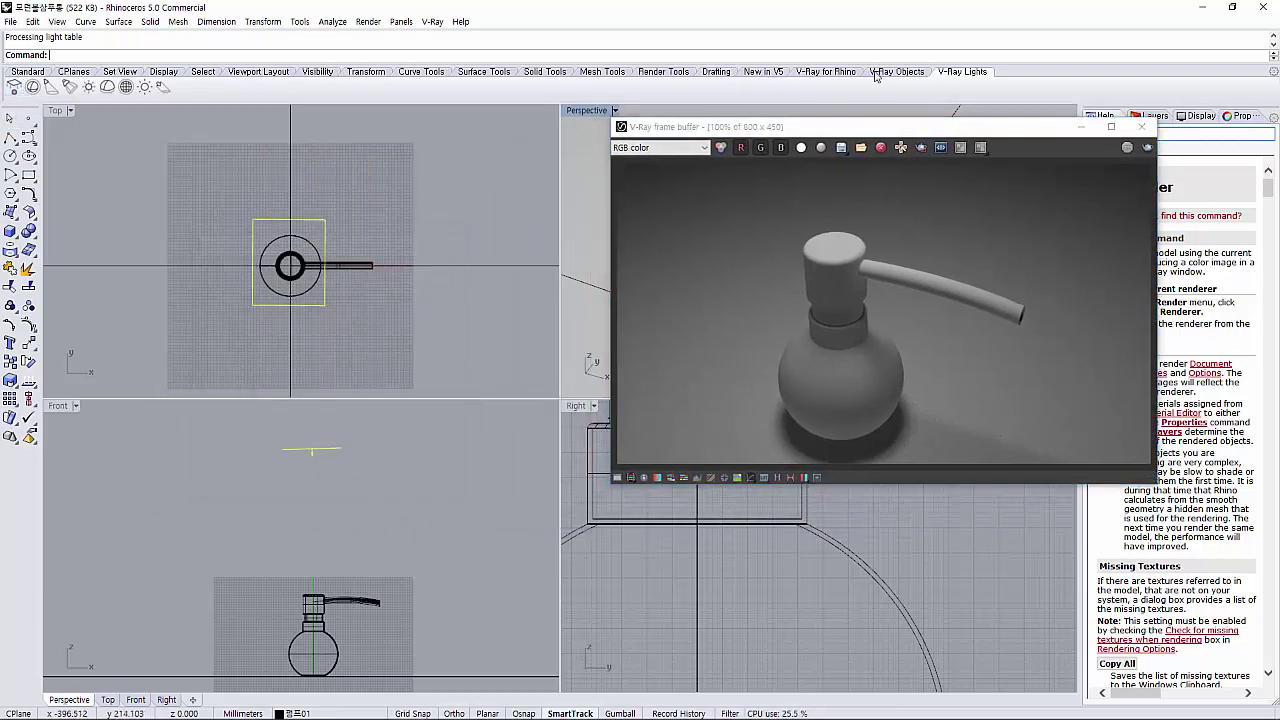
Reopen the V-Ray Asset Editor on the Materials list
{"action": "left_click", "coordinate": [836, 73]}
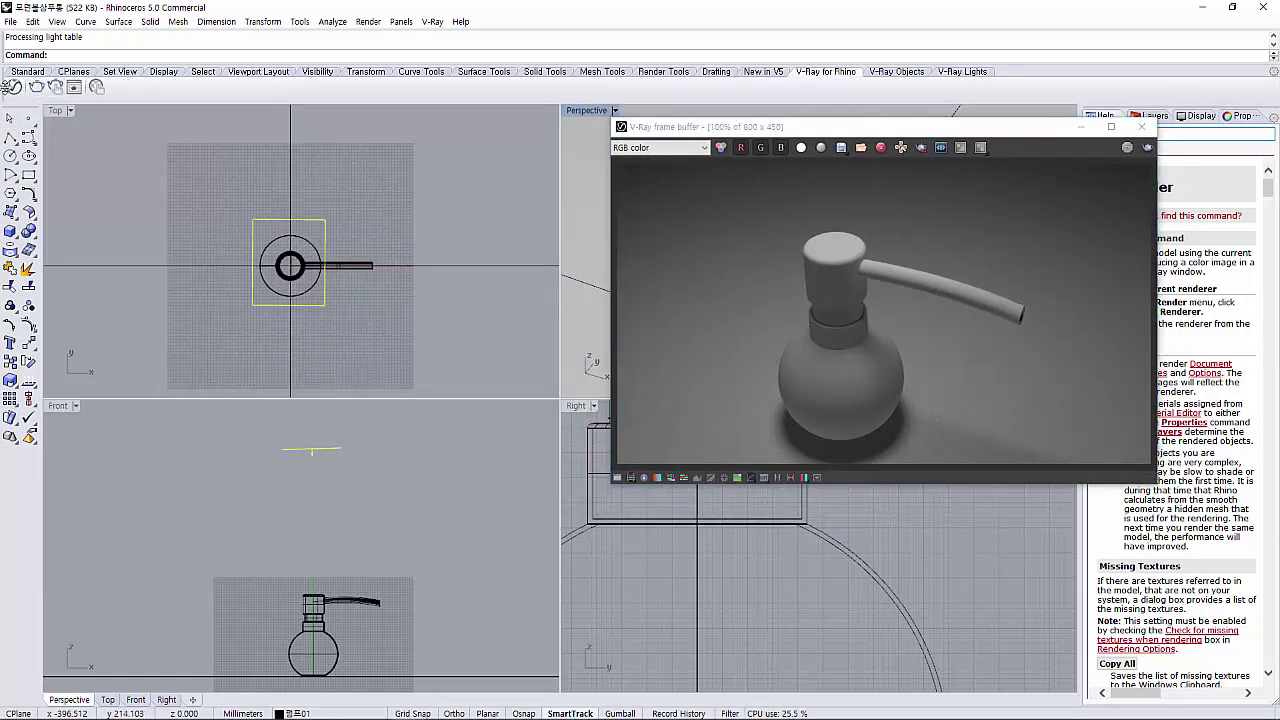
{"action": "left_click", "coordinate": [14, 87]}
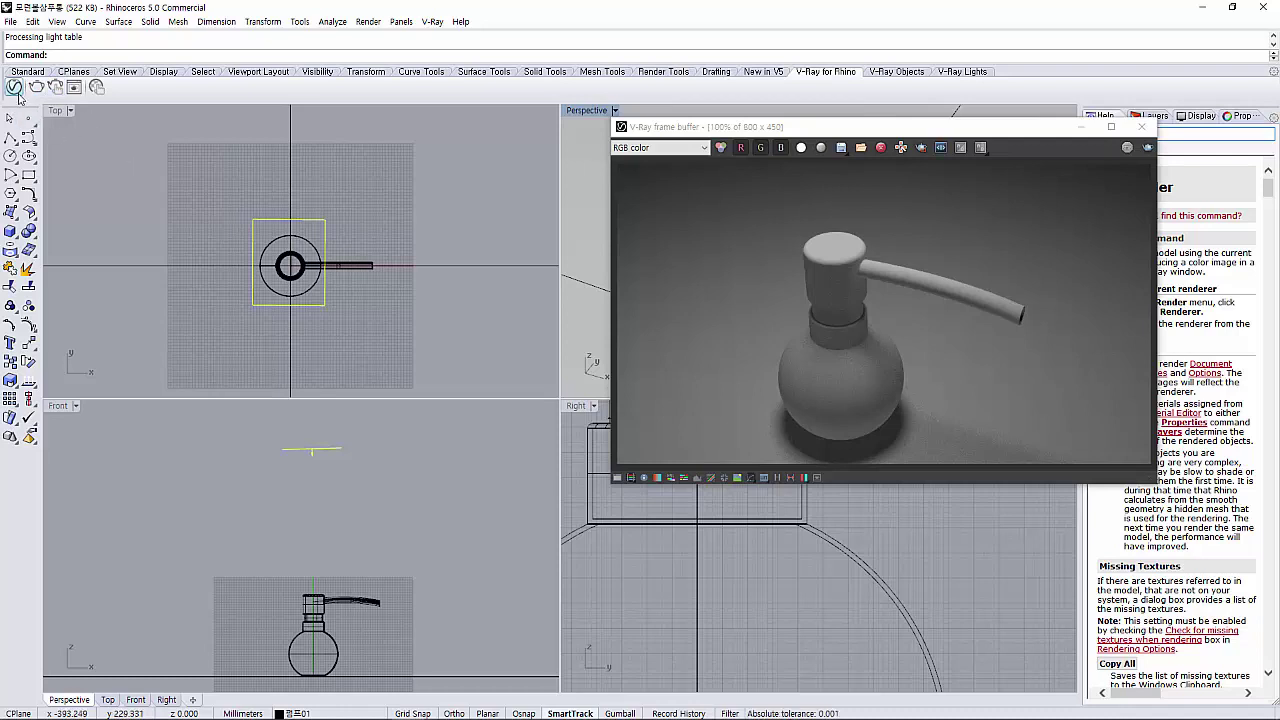
{"action": "left_click", "coordinate": [129, 156]}
Add a new Generic material and select the Infinite Plane in the scene
{"action": "left_click_drag", "start_coordinate": [235, 130], "coordinate": [370, 107]}
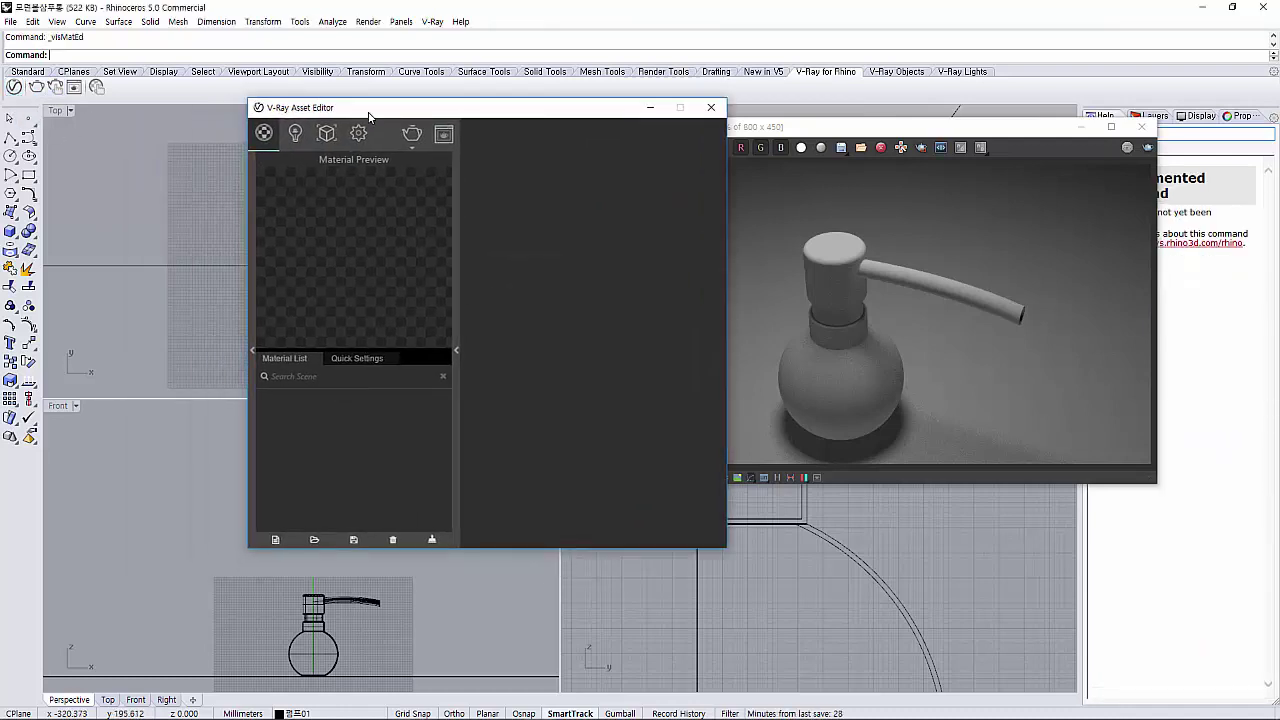
{"action": "left_click", "coordinate": [278, 541]}
{"action": "left_click", "coordinate": [312, 325]}
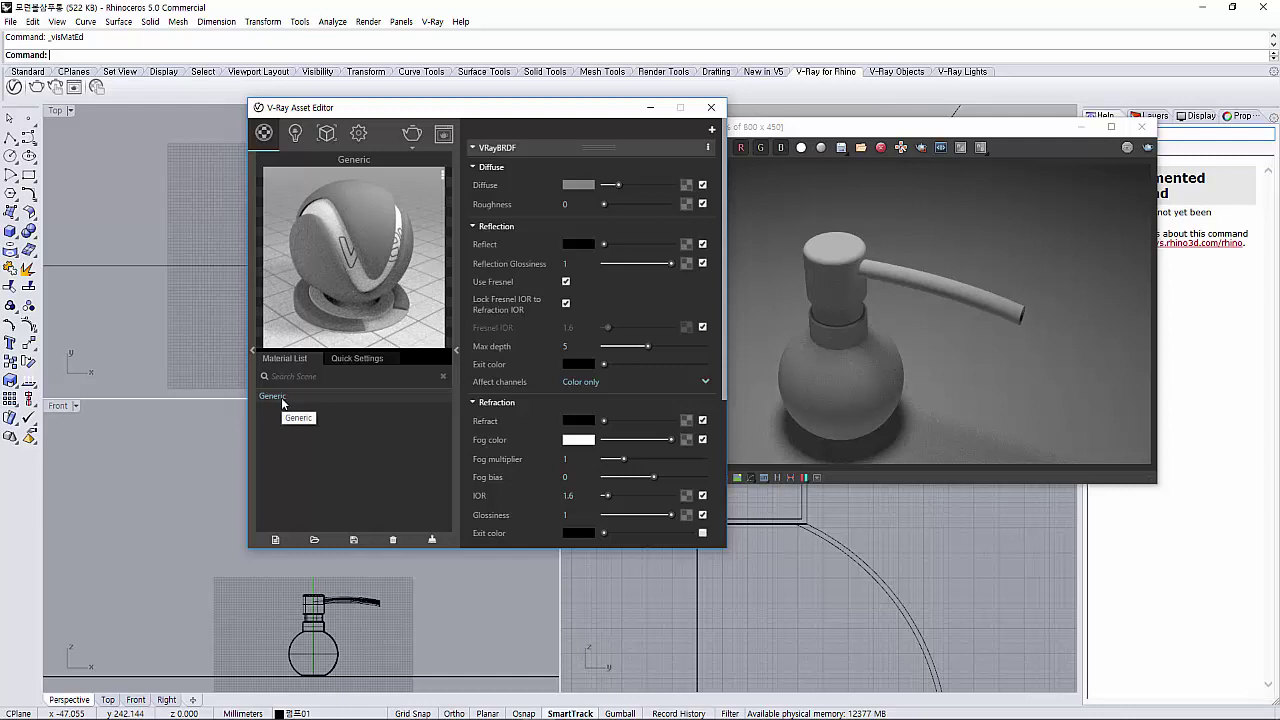
{"action": "left_click_drag", "start_coordinate": [939, 128], "coordinate": [959, 346]}
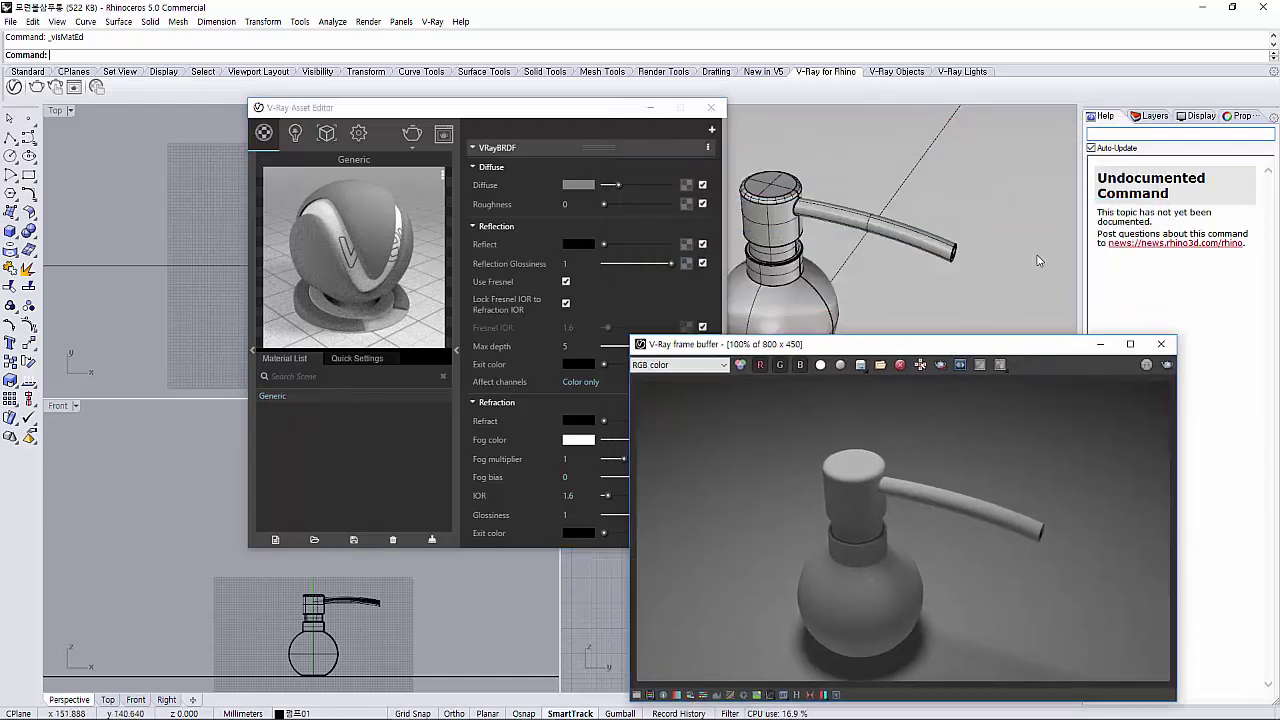
{"action": "left_click", "coordinate": [326, 133]}
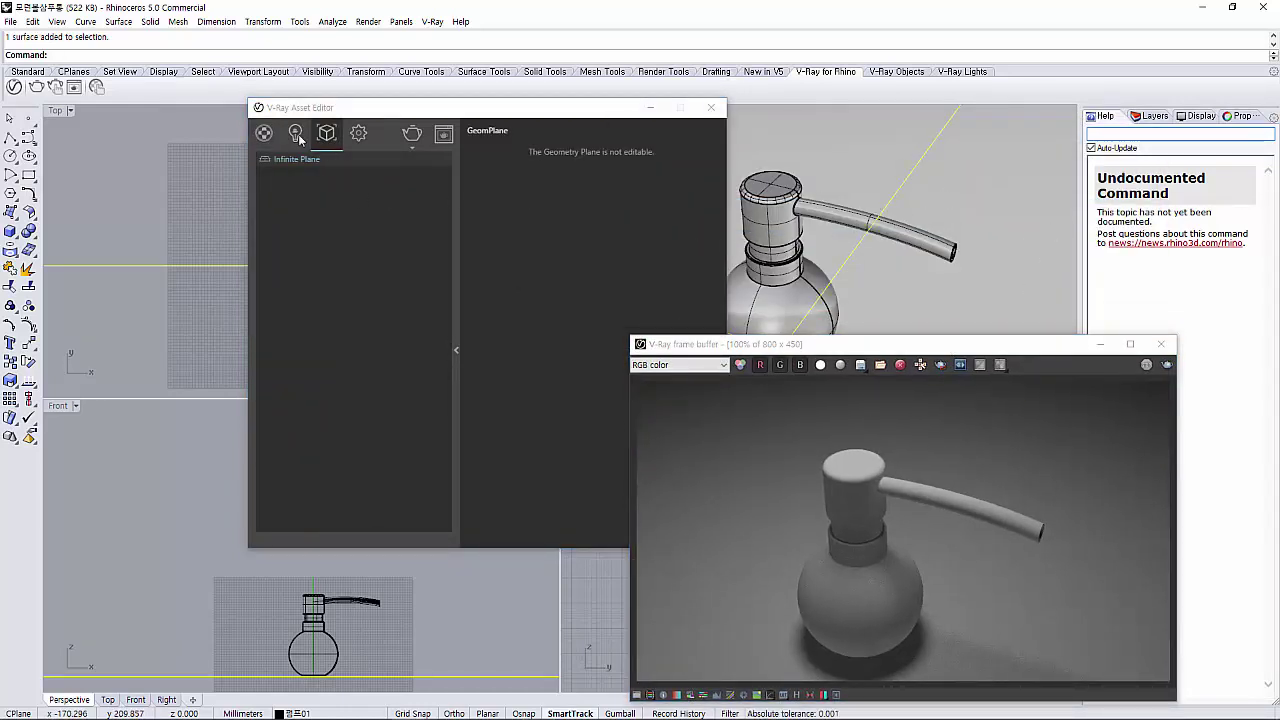
{"action": "left_click", "coordinate": [264, 133]}
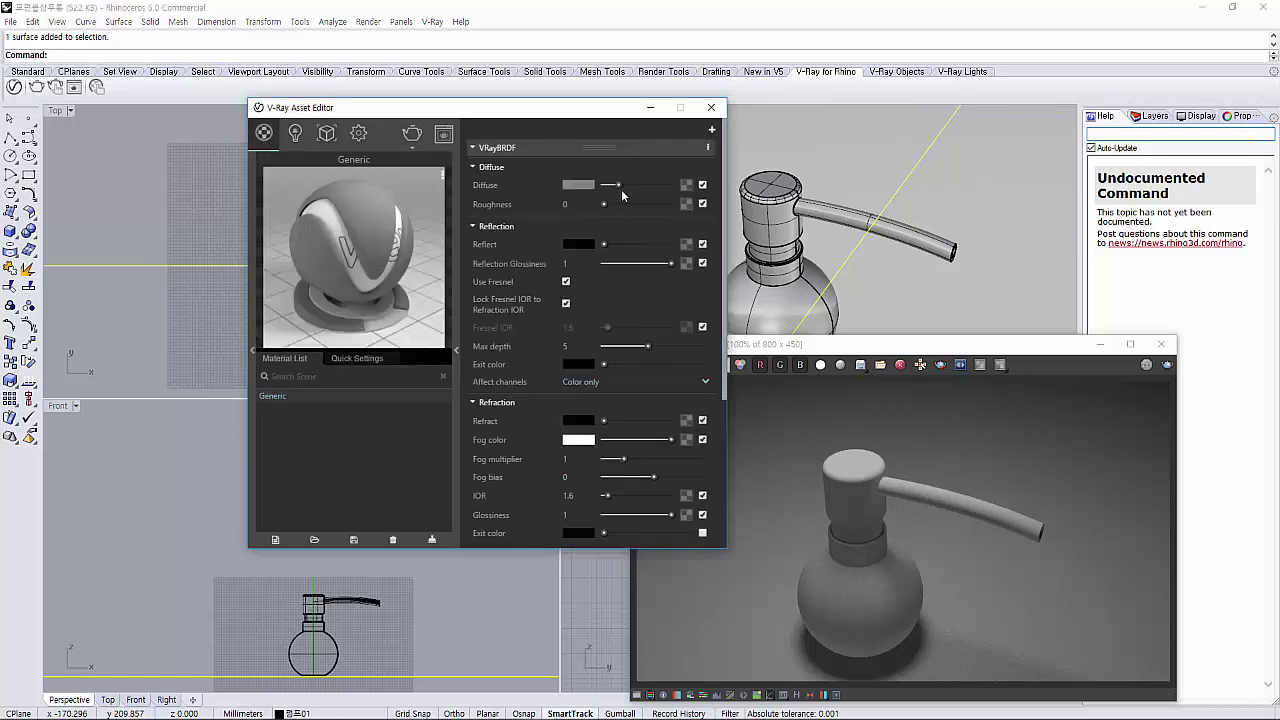
Lighten the Generic material's diffuse grey and raise its reflection from black to dark grey
{"action": "left_click", "coordinate": [577, 185]}
{"action": "left_click_drag", "start_coordinate": [591, 181], "coordinate": [600, 175]}
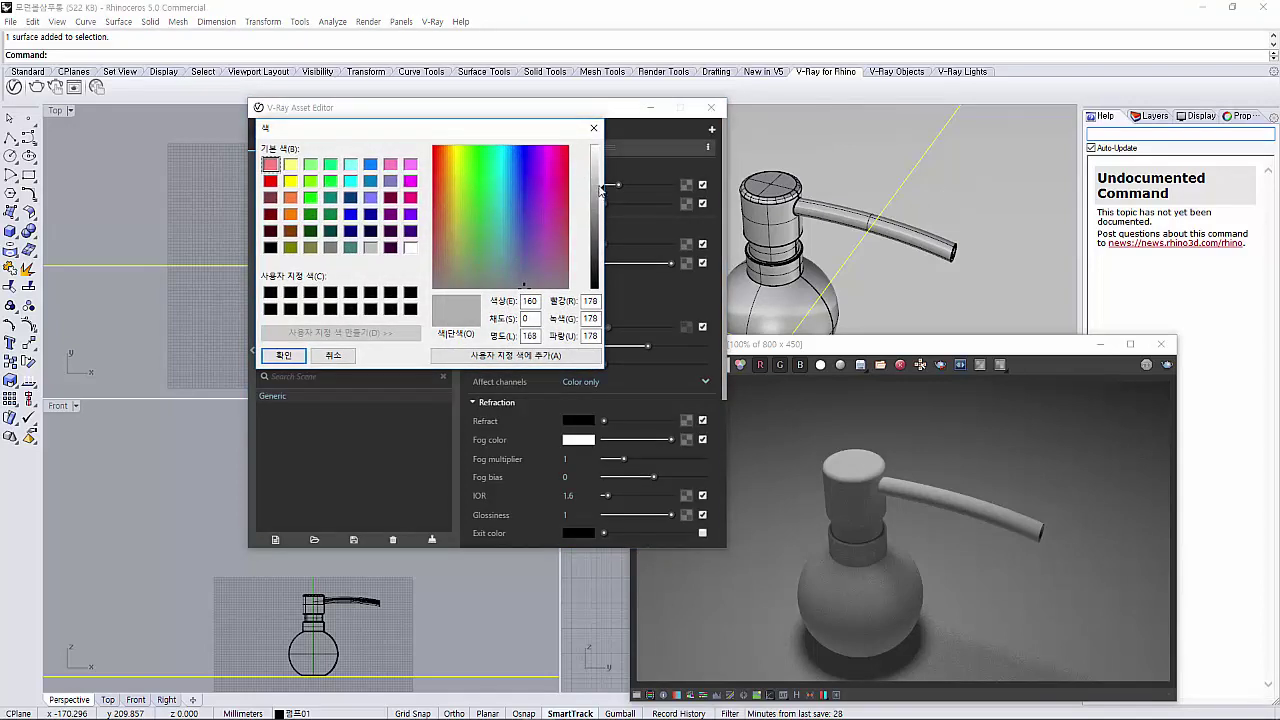
{"action": "left_click", "coordinate": [284, 355]}
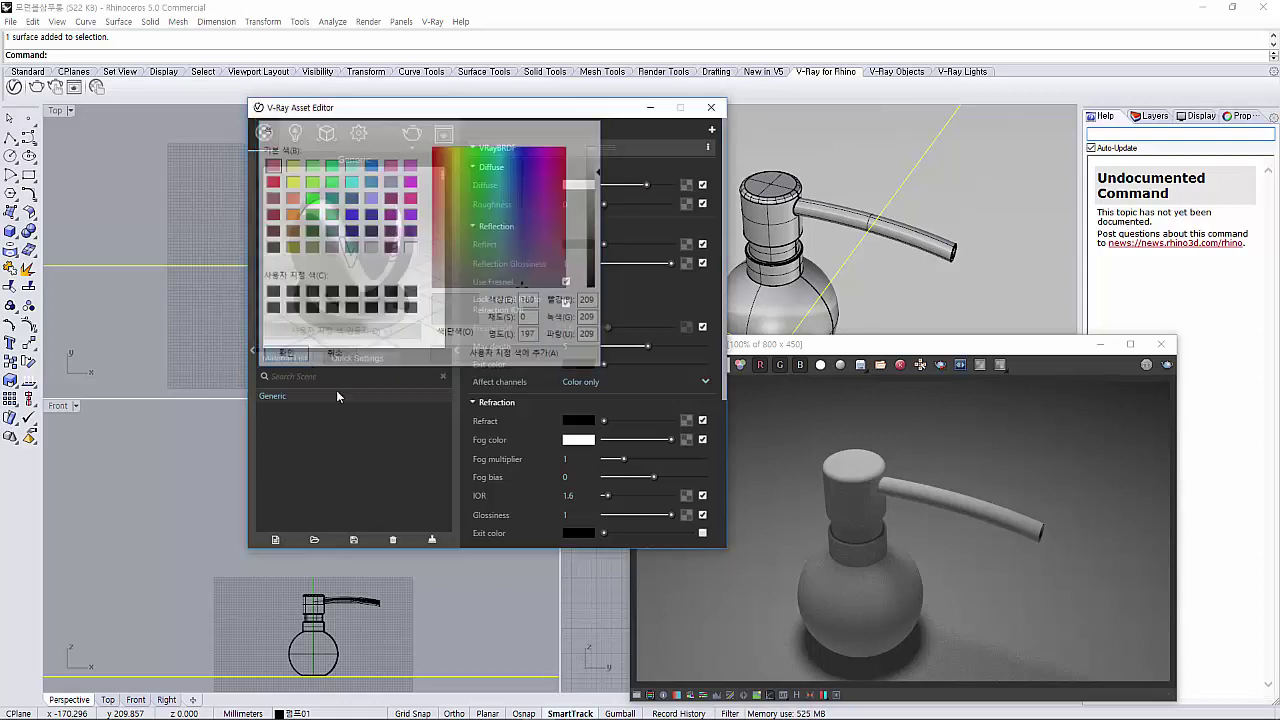
{"action": "left_click", "coordinate": [585, 245]}
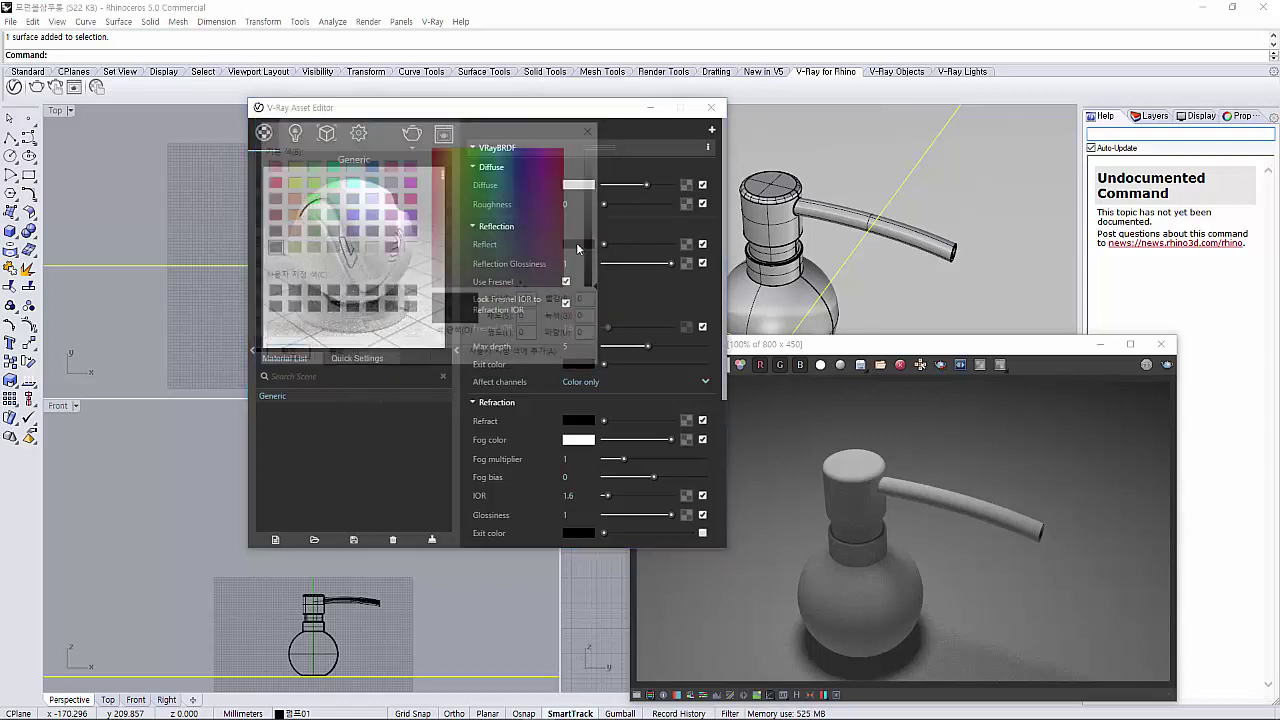
{"action": "left_click_drag", "start_coordinate": [598, 212], "coordinate": [583, 259]}
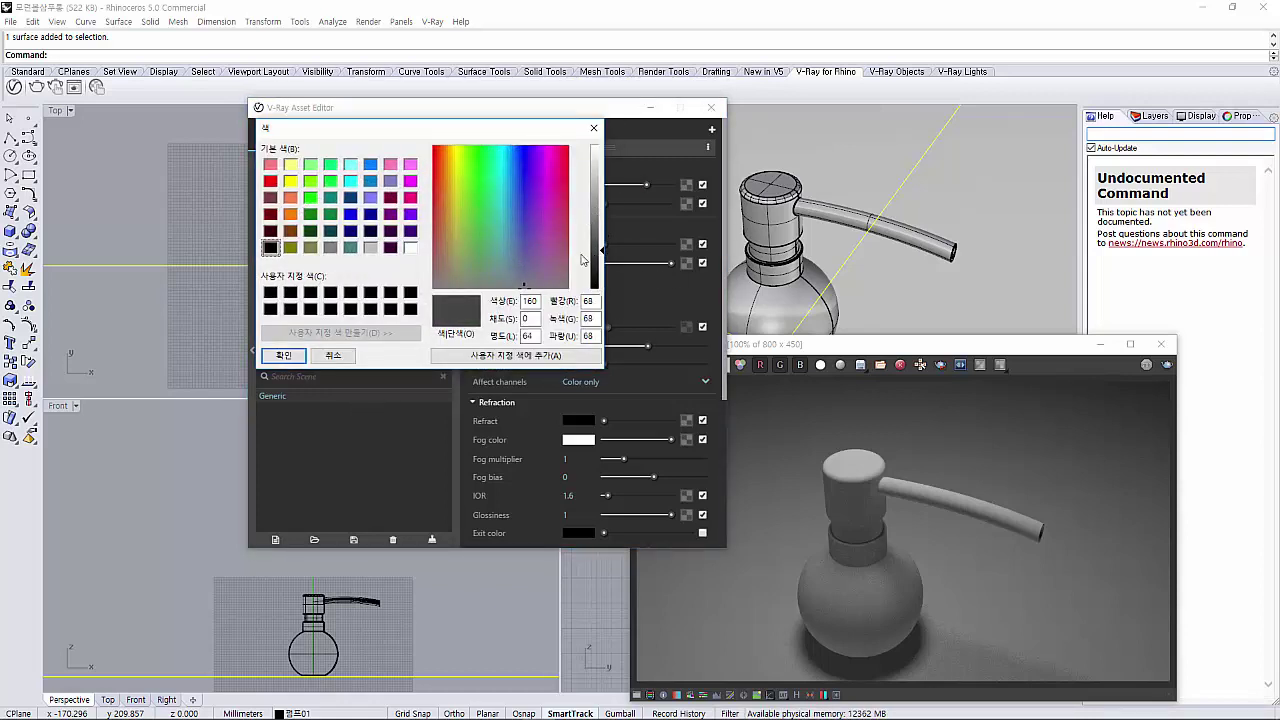
{"action": "left_click", "coordinate": [284, 355]}
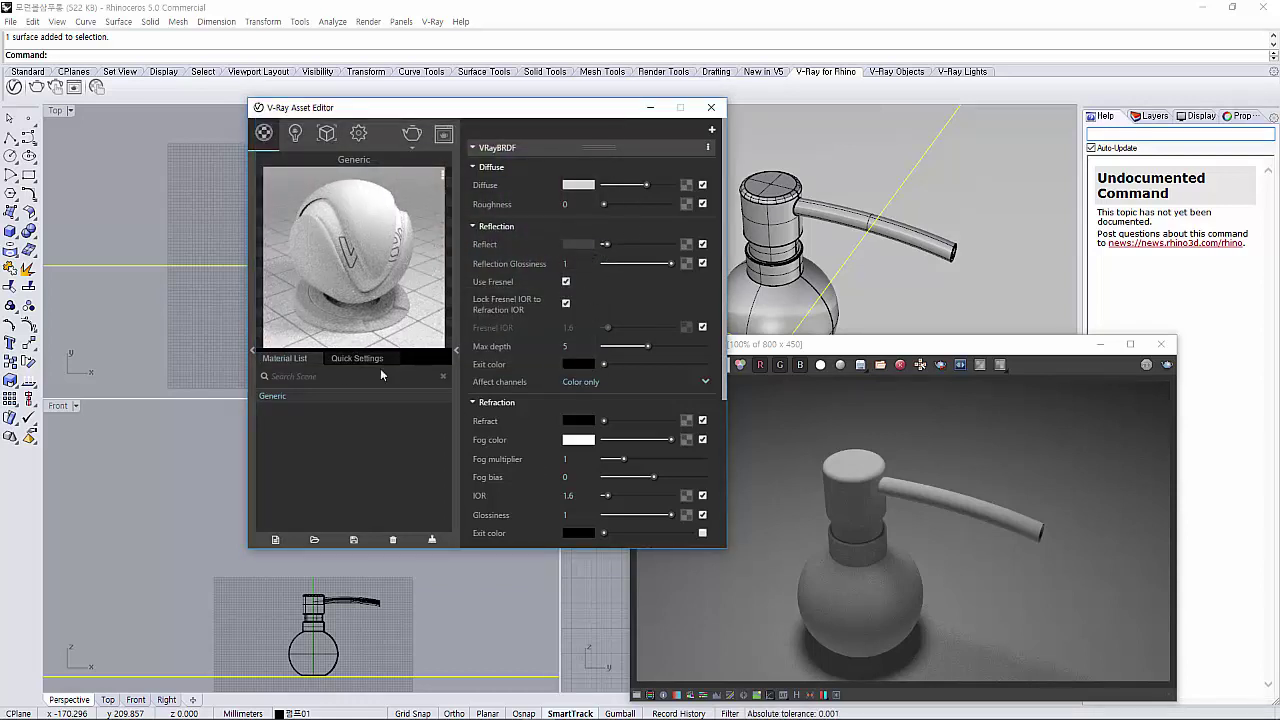
{"action": "right_click", "coordinate": [300, 396]}
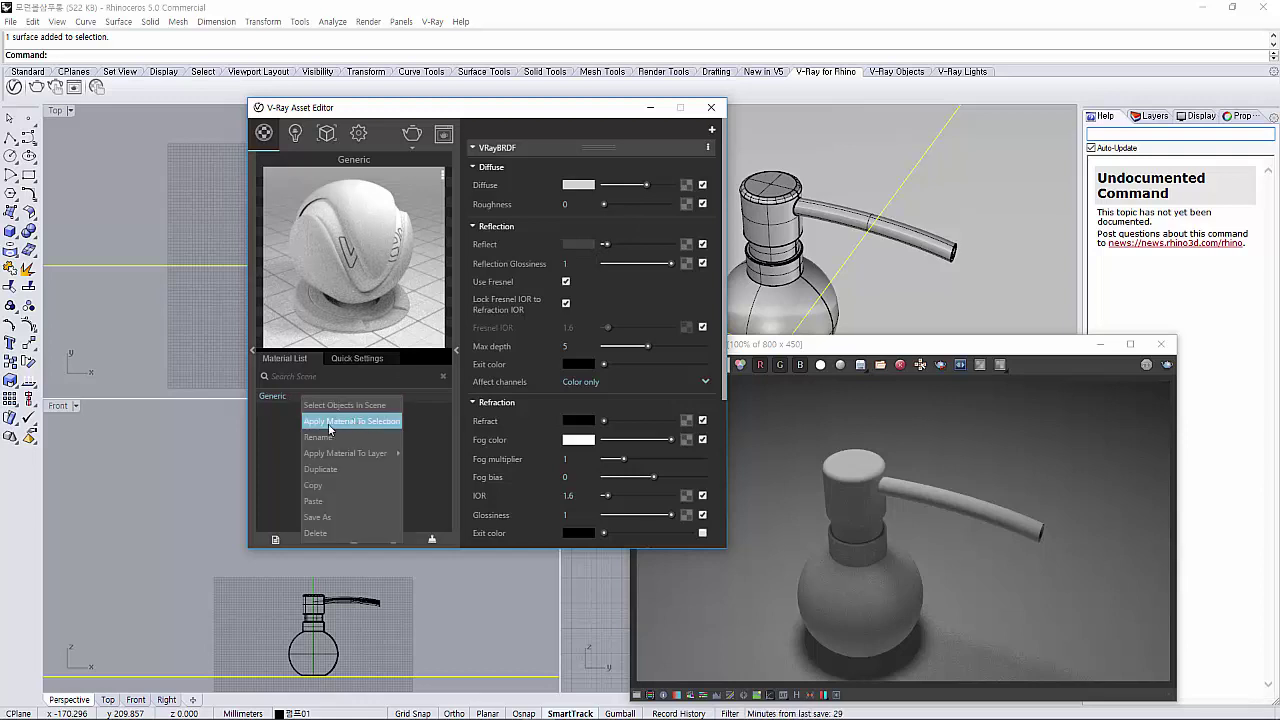
Apply the Generic material to the Infinite Plane and select the round bottle body
{"action": "left_click", "coordinate": [347, 421]}
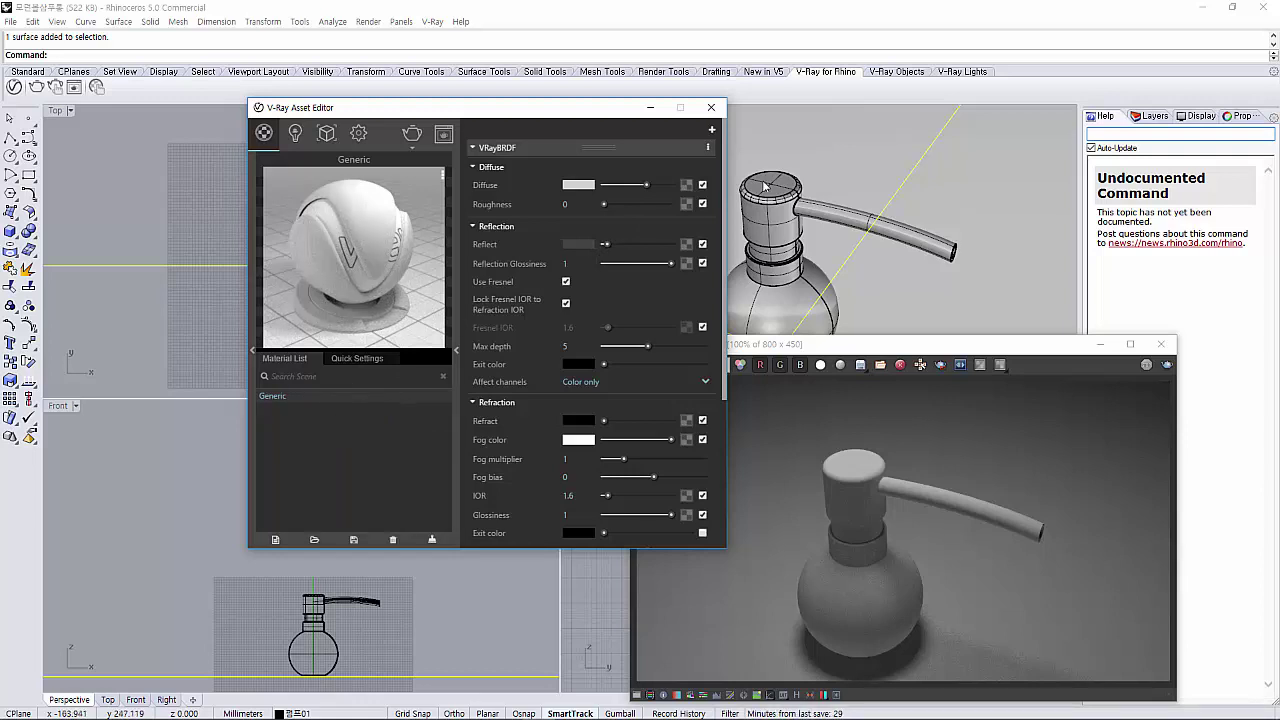
{"action": "left_click", "coordinate": [1131, 343]}
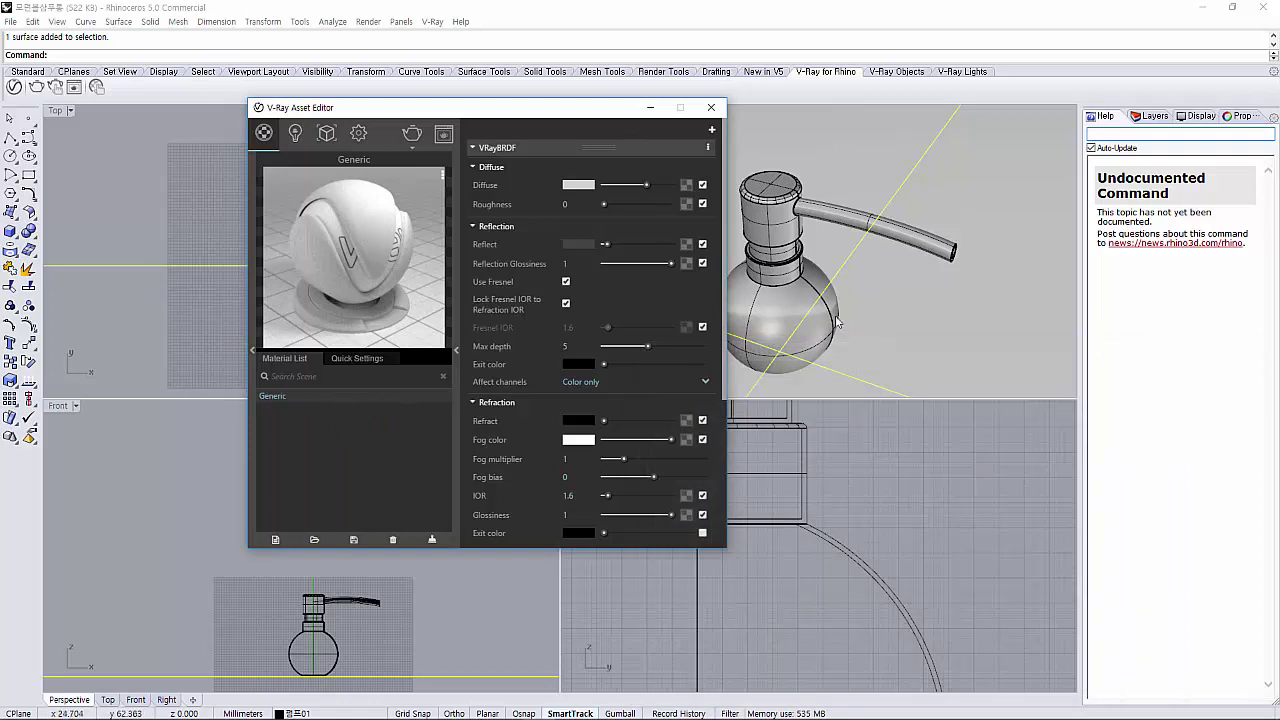
{"action": "left_click", "coordinate": [836, 318]}
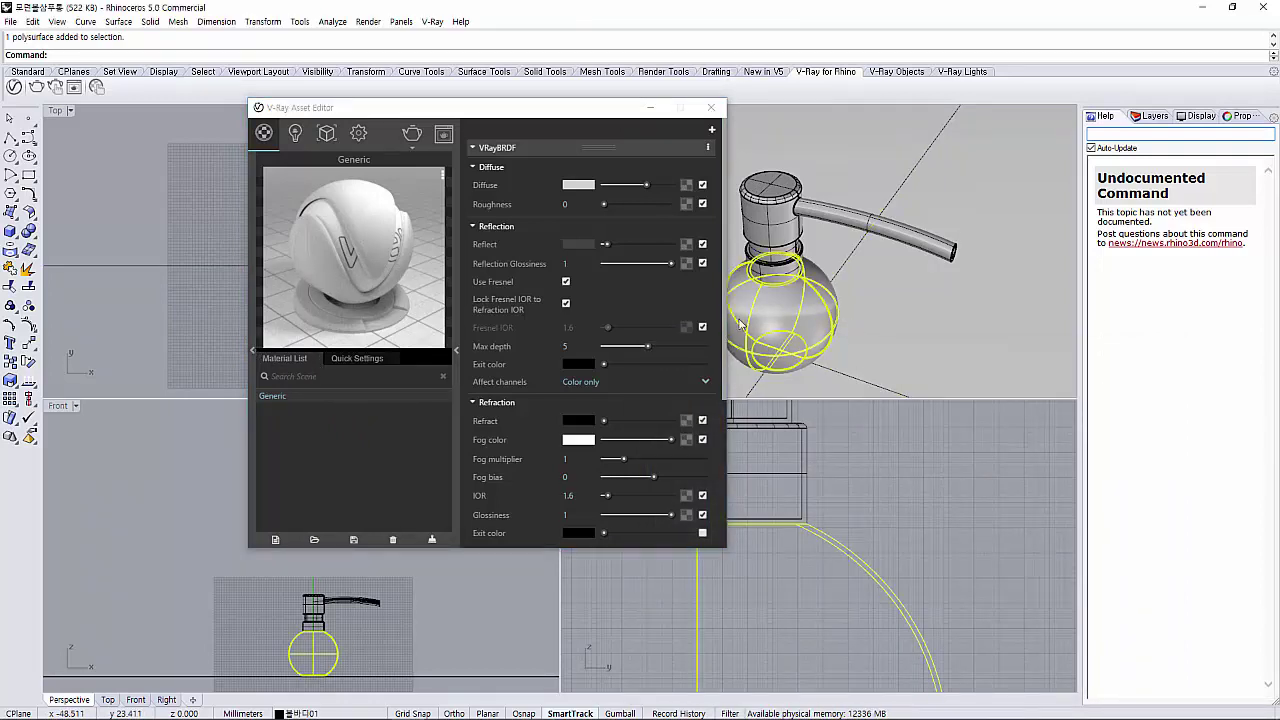
Scroll the material library to the Plastic category and place the editor beside the Perspective view
{"action": "left_click", "coordinate": [254, 350]}
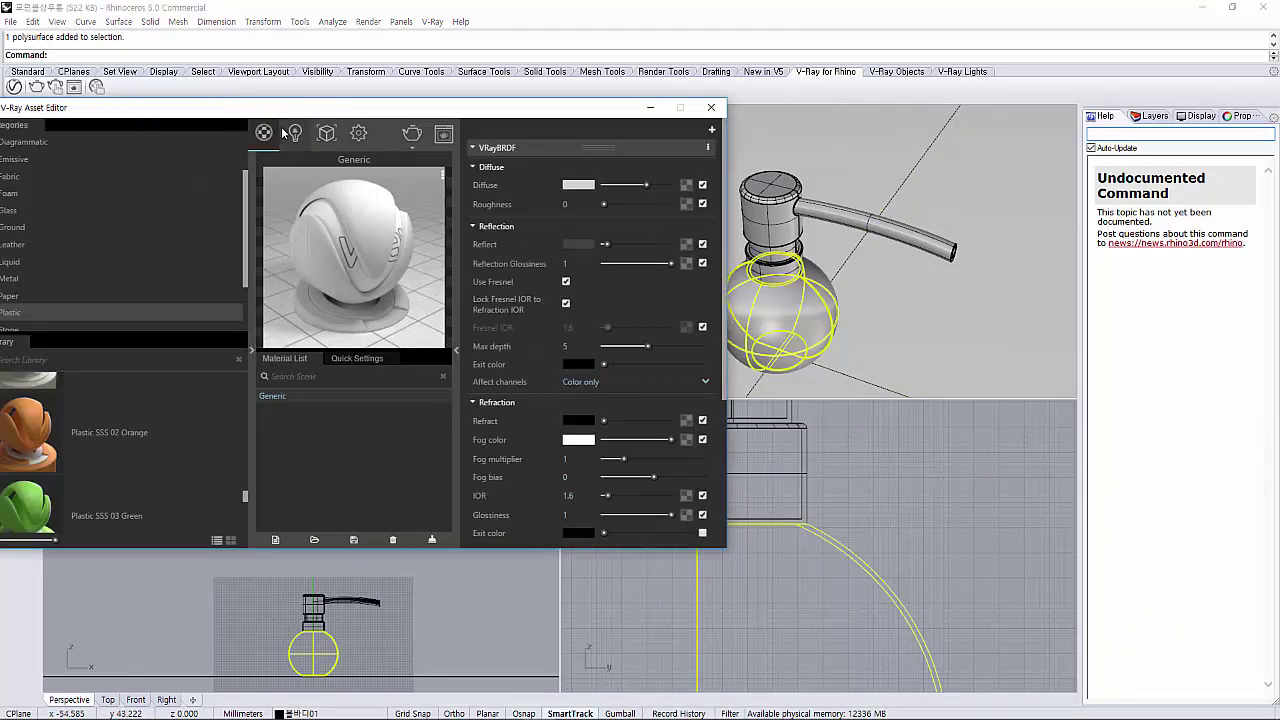
{"action": "left_click_drag", "start_coordinate": [260, 110], "coordinate": [590, 122]}
{"action": "scroll", "coordinate": [398, 274], "scroll_direction": "down", "scroll_amount": 2}
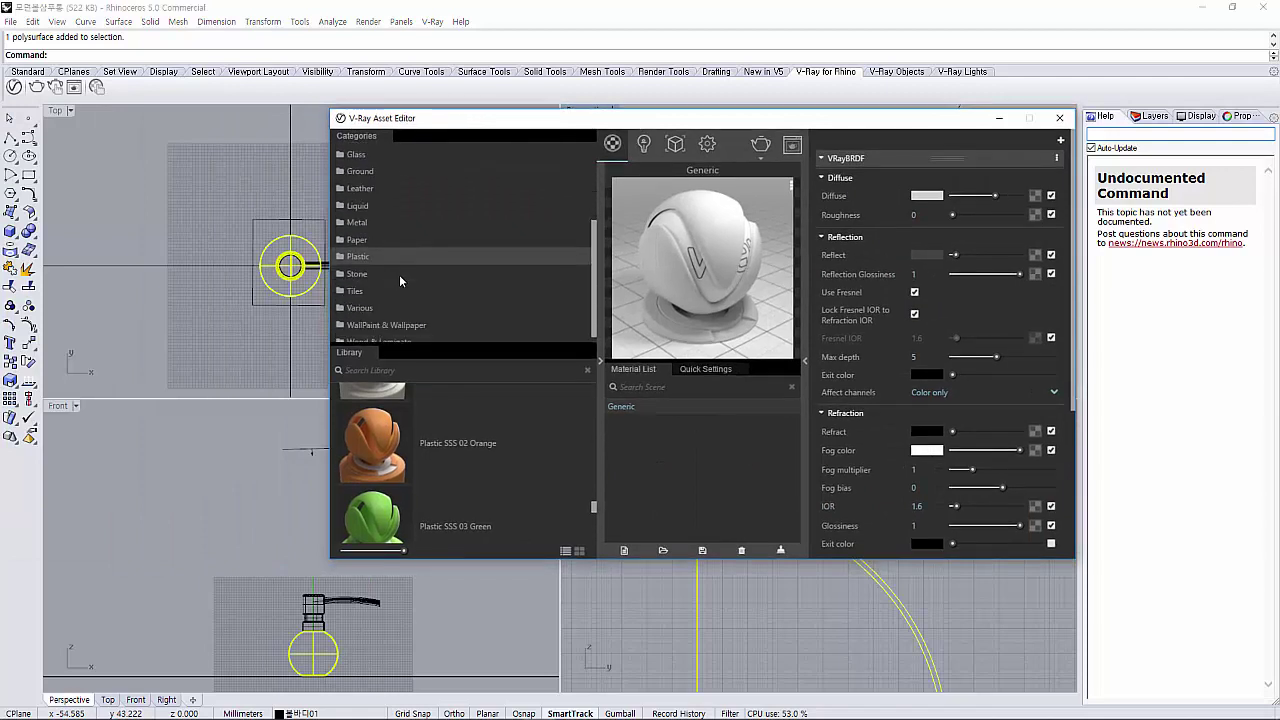
{"action": "scroll", "coordinate": [398, 258], "scroll_direction": "down", "scroll_amount": 1}
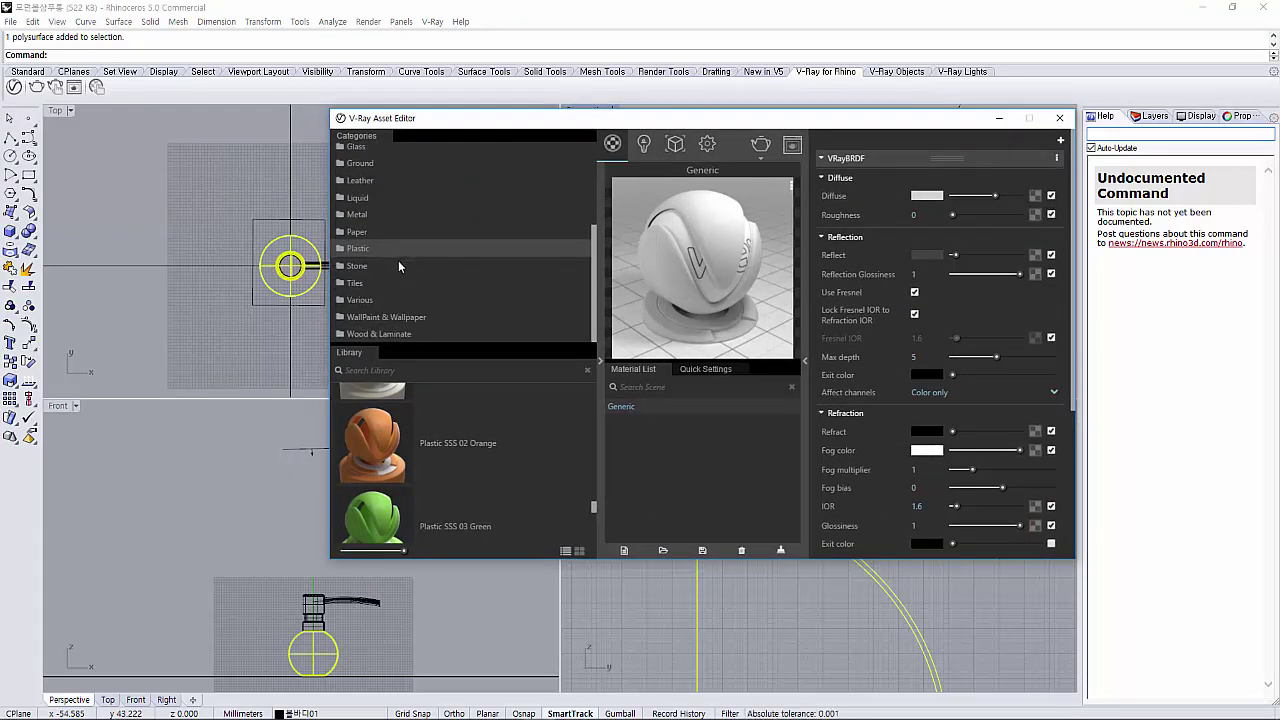
{"action": "scroll", "coordinate": [400, 249], "scroll_direction": "up", "scroll_amount": 1}
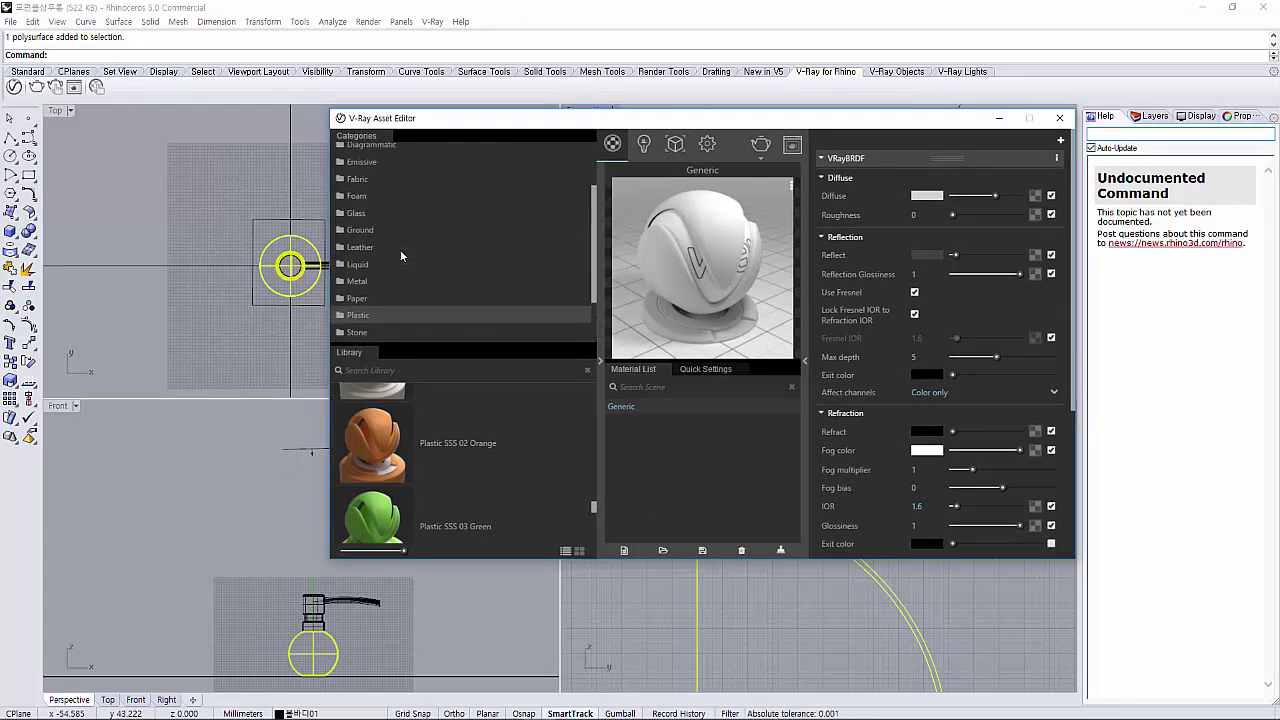
{"action": "scroll", "coordinate": [398, 260], "scroll_direction": "down", "scroll_amount": 1}
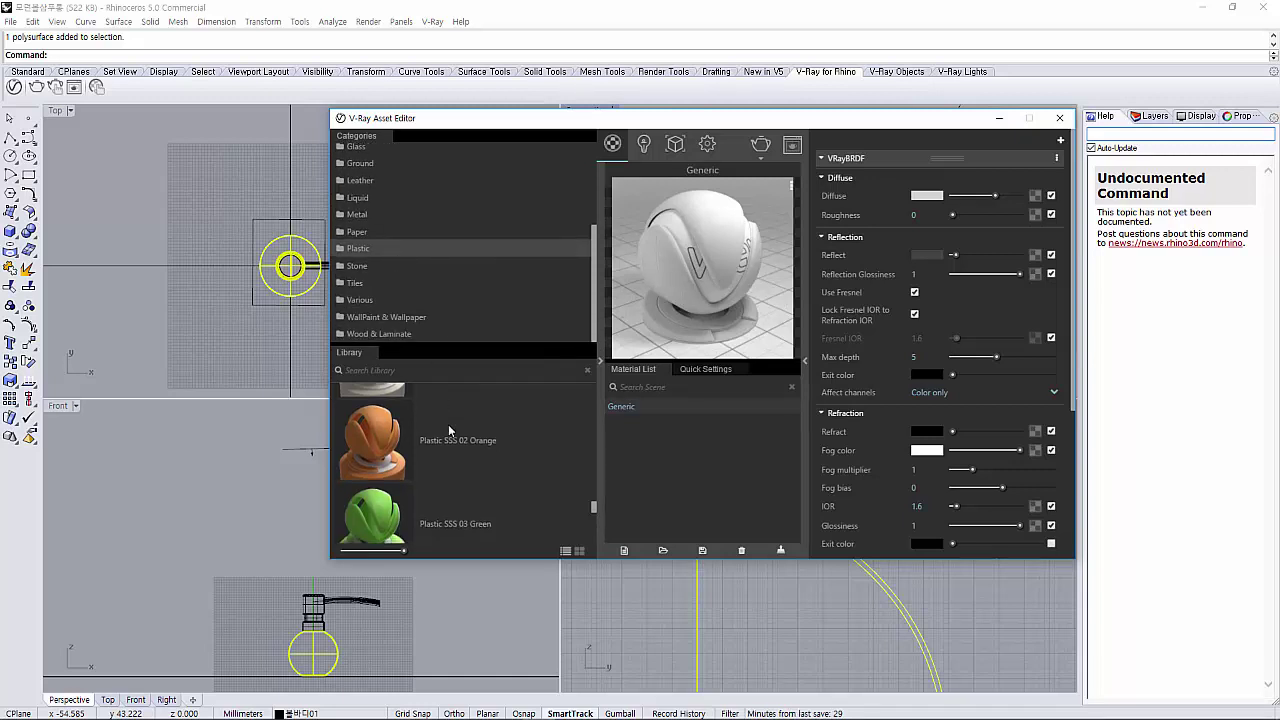
{"action": "scroll", "coordinate": [448, 424], "scroll_direction": "down", "scroll_amount": 3}
{"action": "scroll", "coordinate": [452, 440], "scroll_direction": "down", "scroll_amount": 2}
{"action": "scroll", "coordinate": [451, 453], "scroll_direction": "down", "scroll_amount": 2}
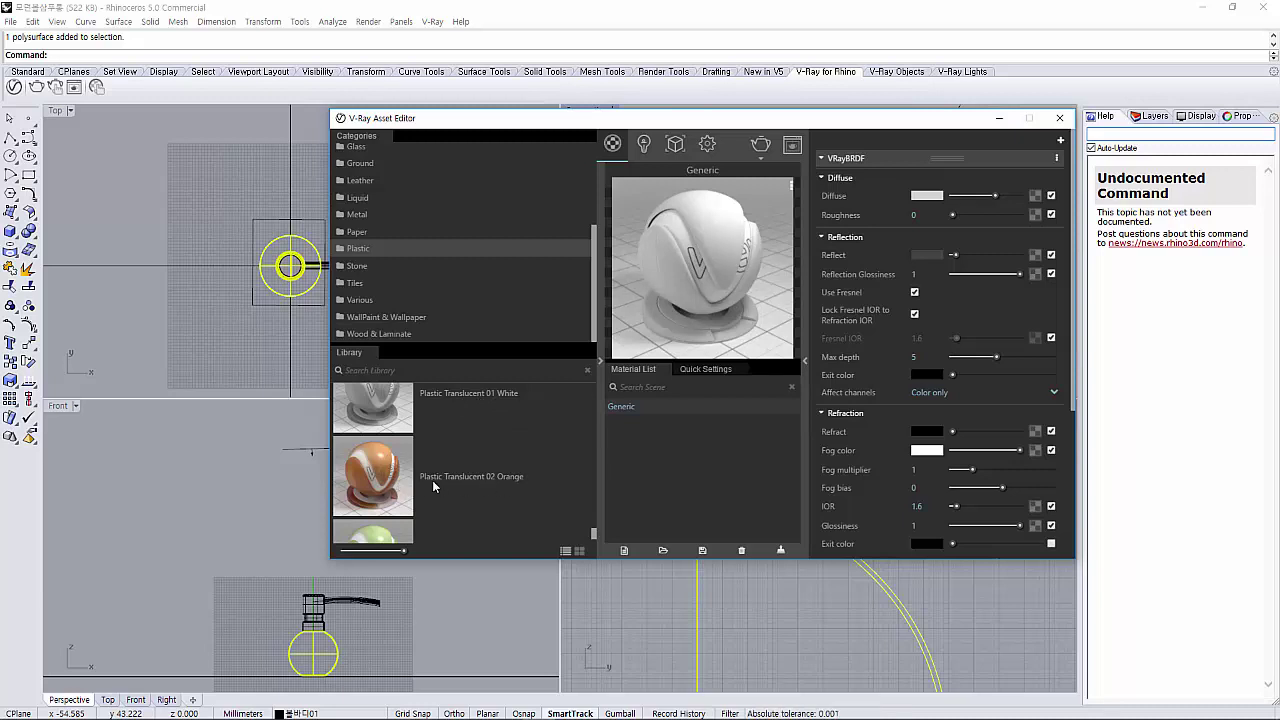
{"action": "left_click_drag", "start_coordinate": [851, 126], "coordinate": [571, 143]}
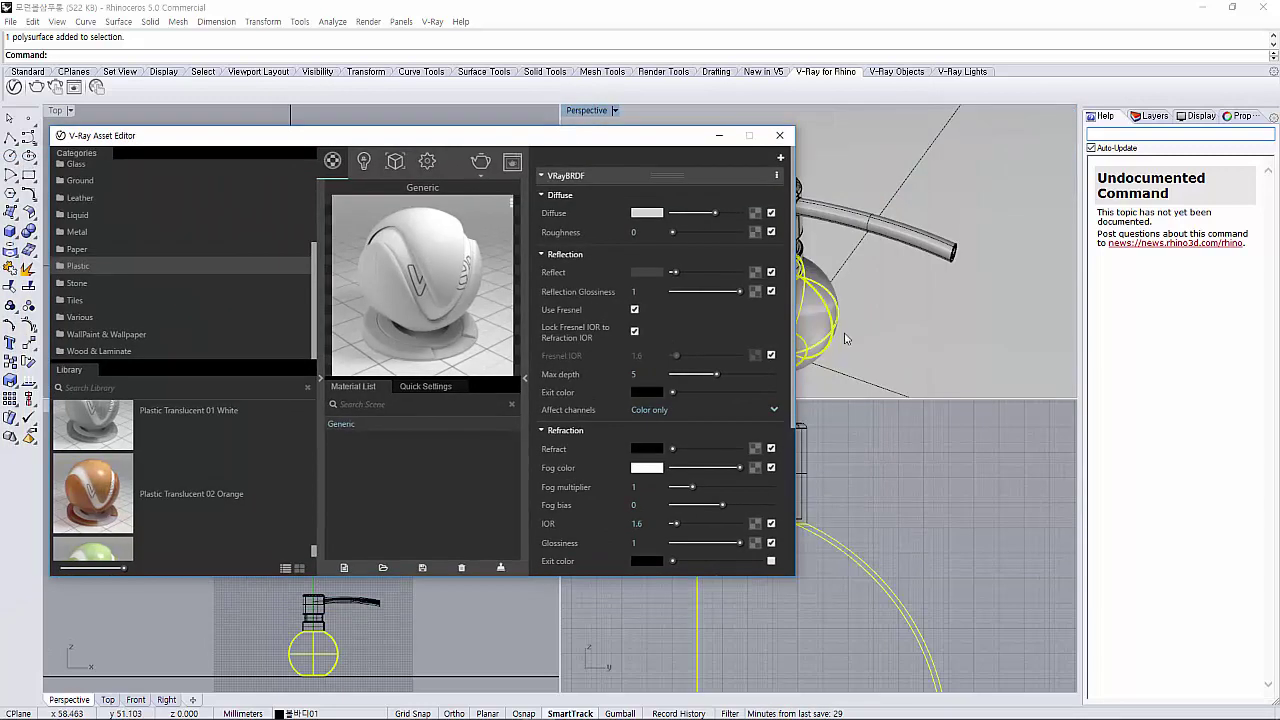
{"action": "left_click", "coordinate": [522, 381]}
{"action": "left_click_drag", "start_coordinate": [399, 135], "coordinate": [462, 82]}
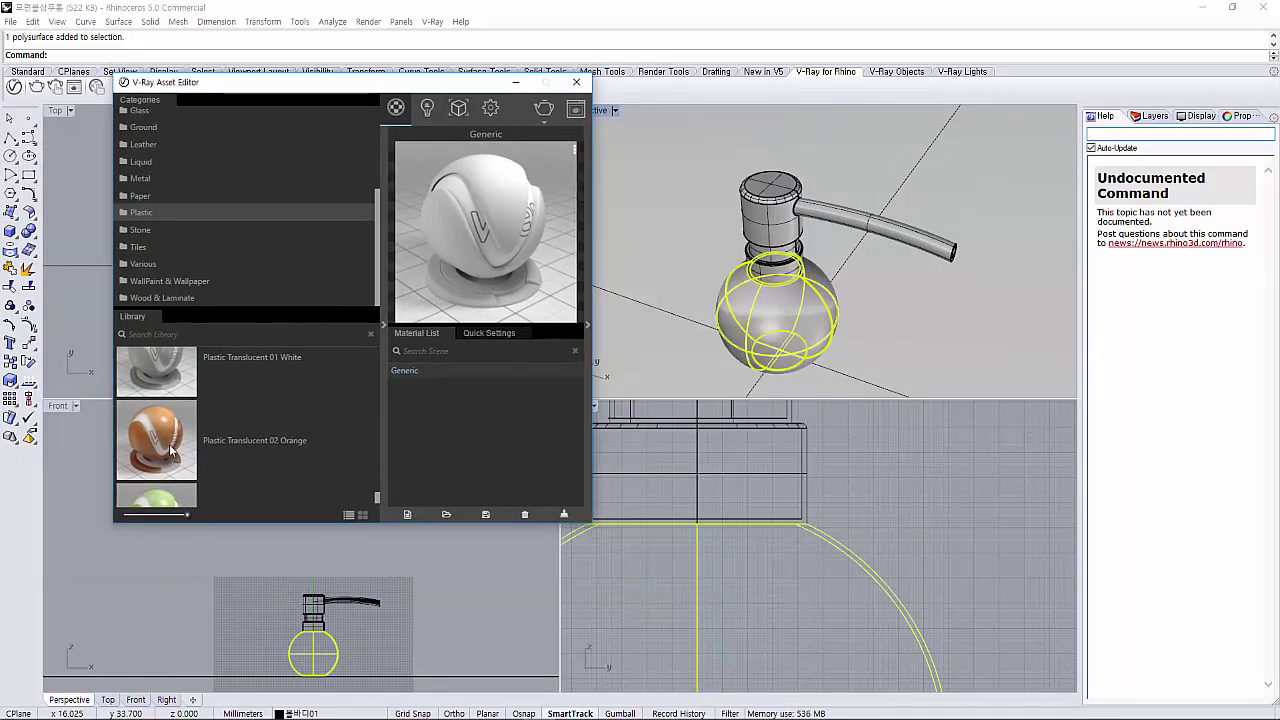
{"action": "mouse_move", "coordinate": [92, 493]}
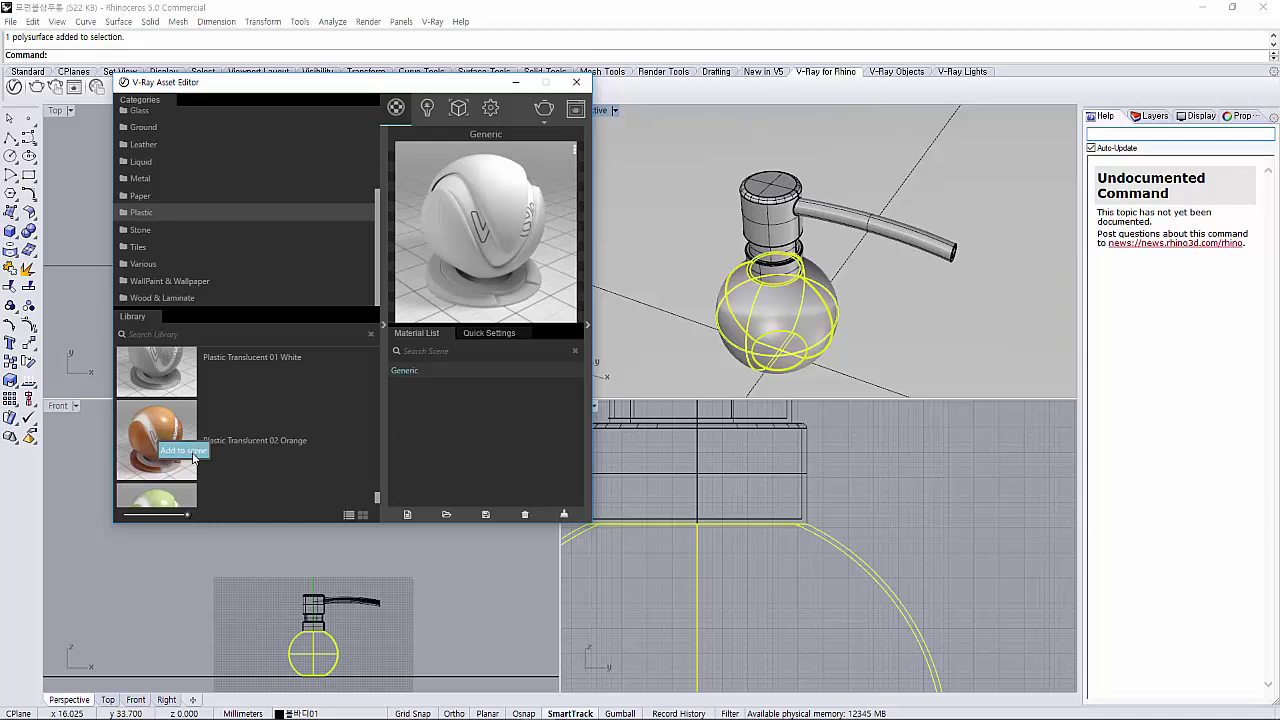
Add Plastic Translucent 02 Orange to the scene and apply it to the bottle body
{"action": "left_click", "coordinate": [190, 458]}
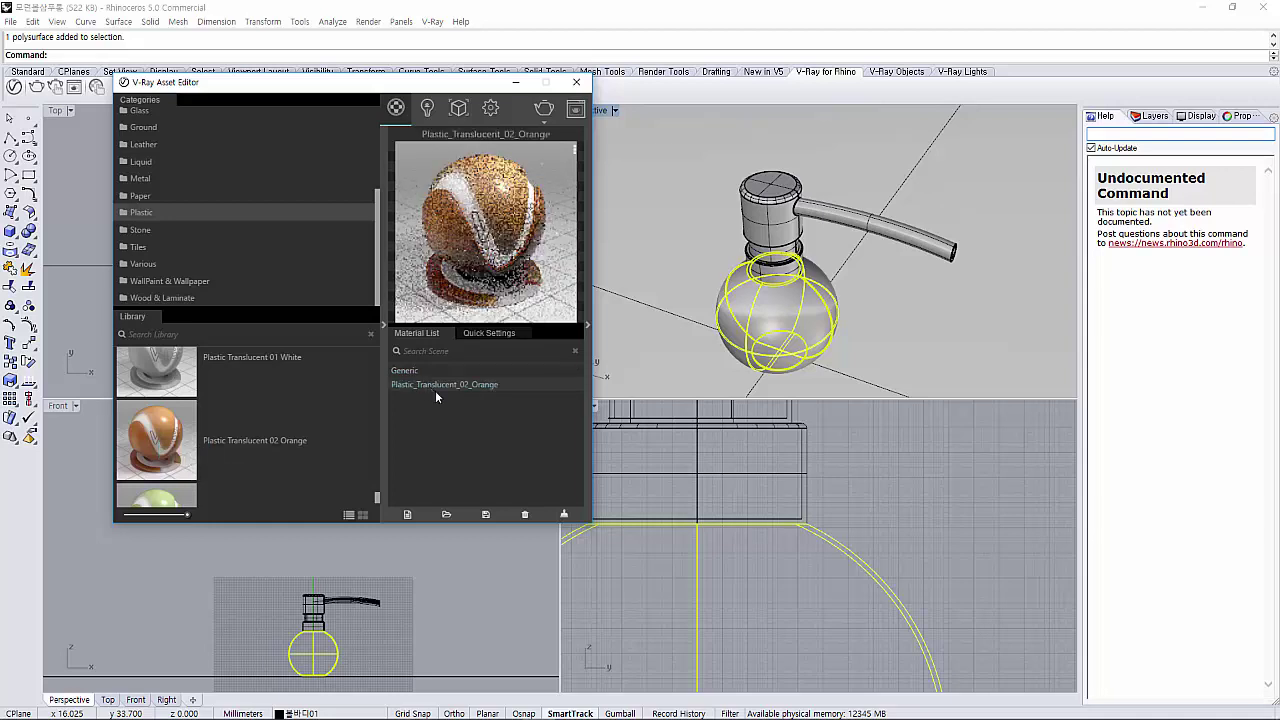
{"action": "right_click", "coordinate": [470, 385]}
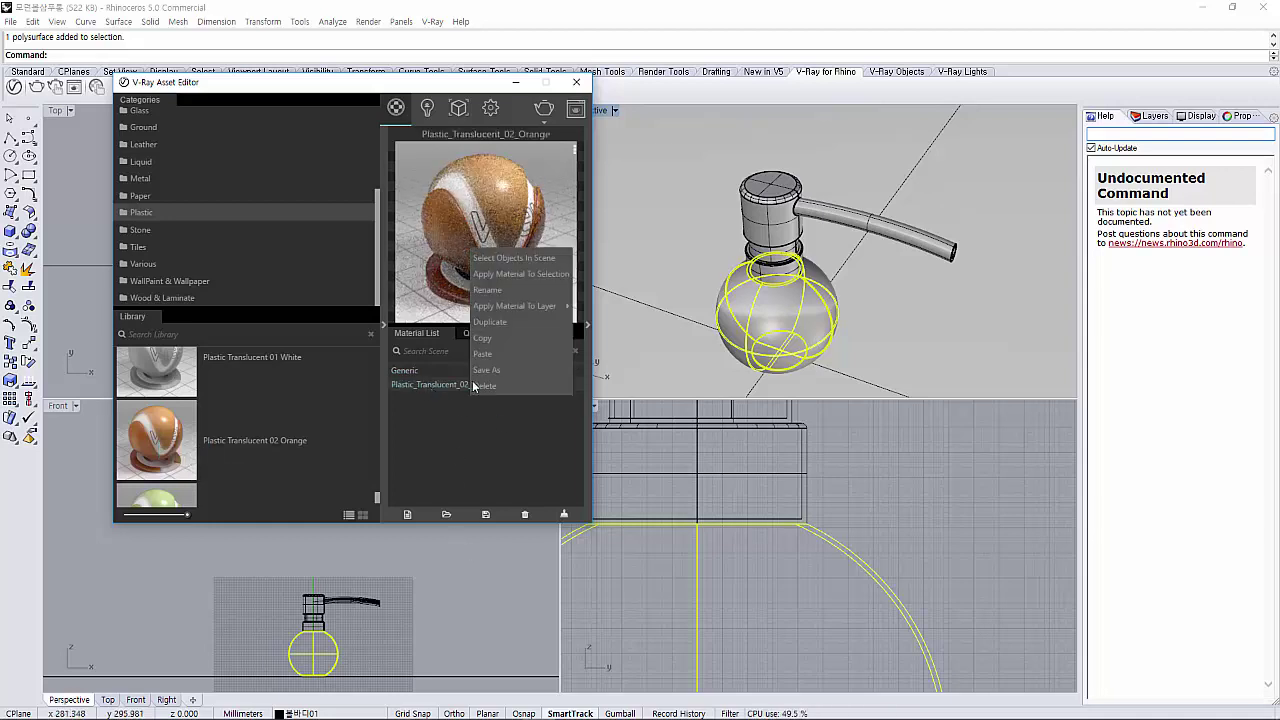
{"action": "left_click", "coordinate": [535, 274]}
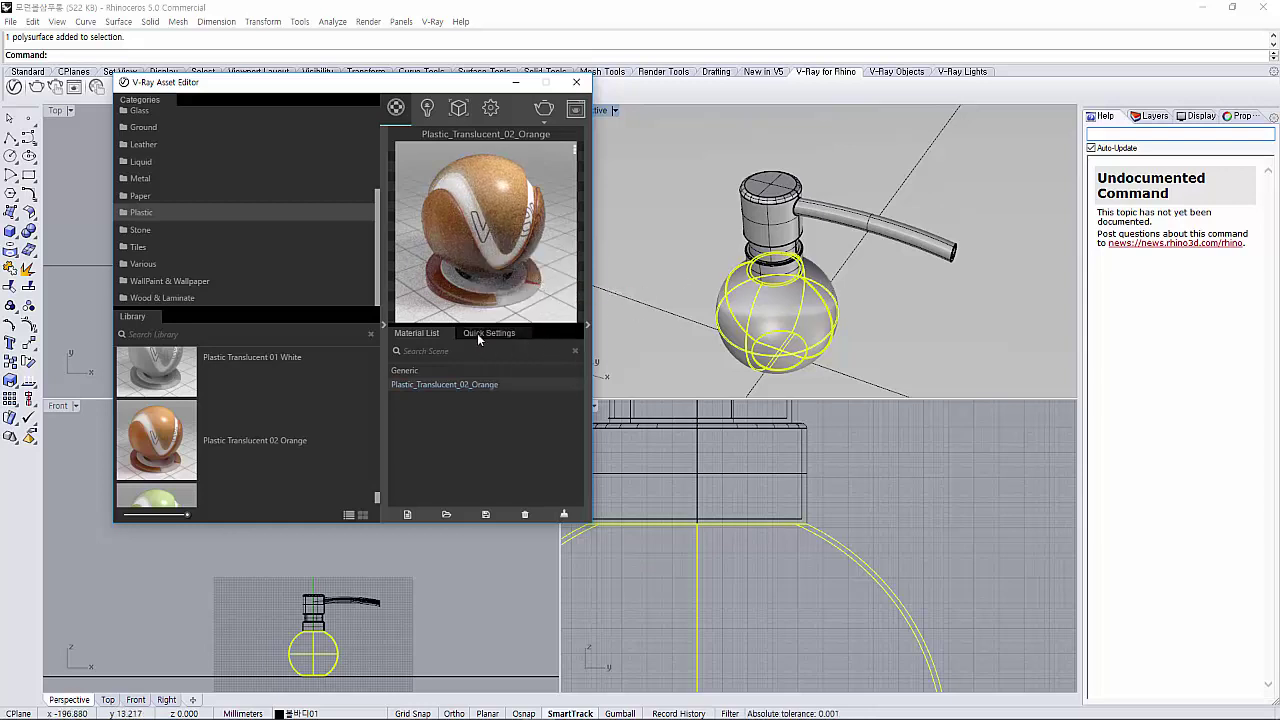
Select the neck ring from the overlapping objects at the bottle neck
{"action": "scroll", "coordinate": [236, 448], "scroll_direction": "down", "scroll_amount": 1}
{"action": "scroll", "coordinate": [240, 460], "scroll_direction": "up", "scroll_amount": 1}
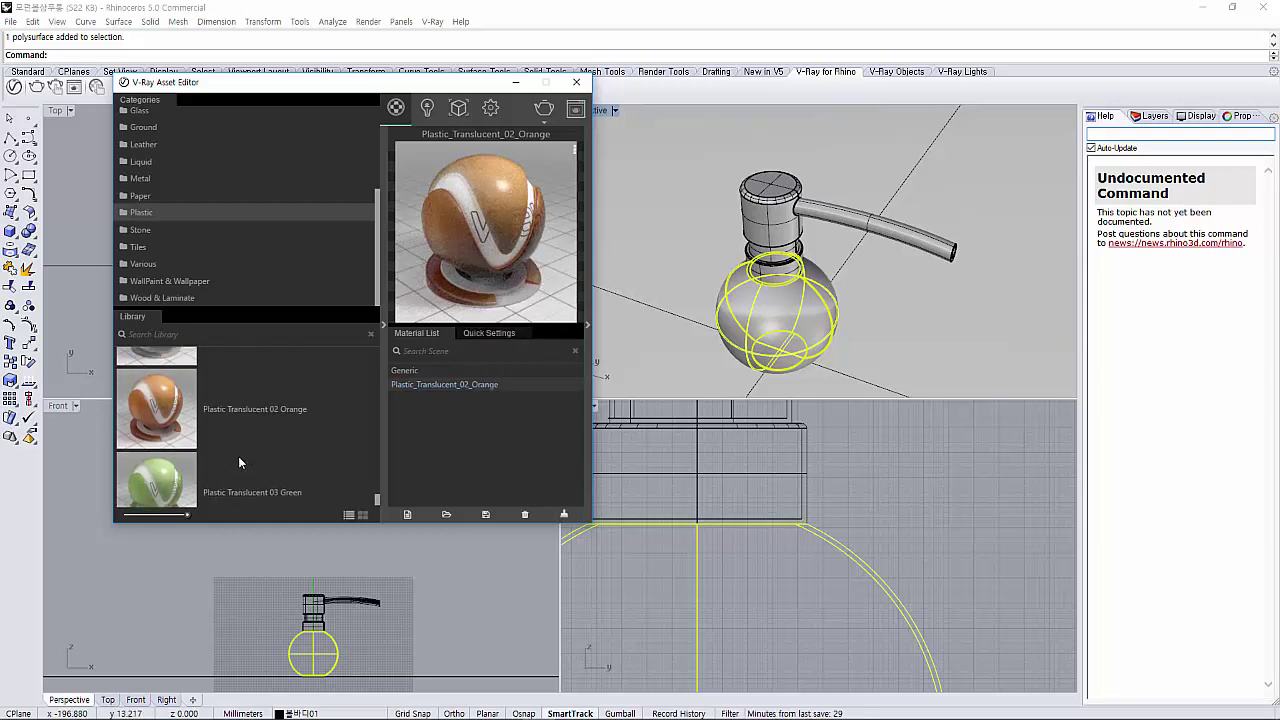
{"action": "scroll", "coordinate": [238, 456], "scroll_direction": "up", "scroll_amount": 2}
{"action": "scroll", "coordinate": [239, 454], "scroll_direction": "up", "scroll_amount": 1}
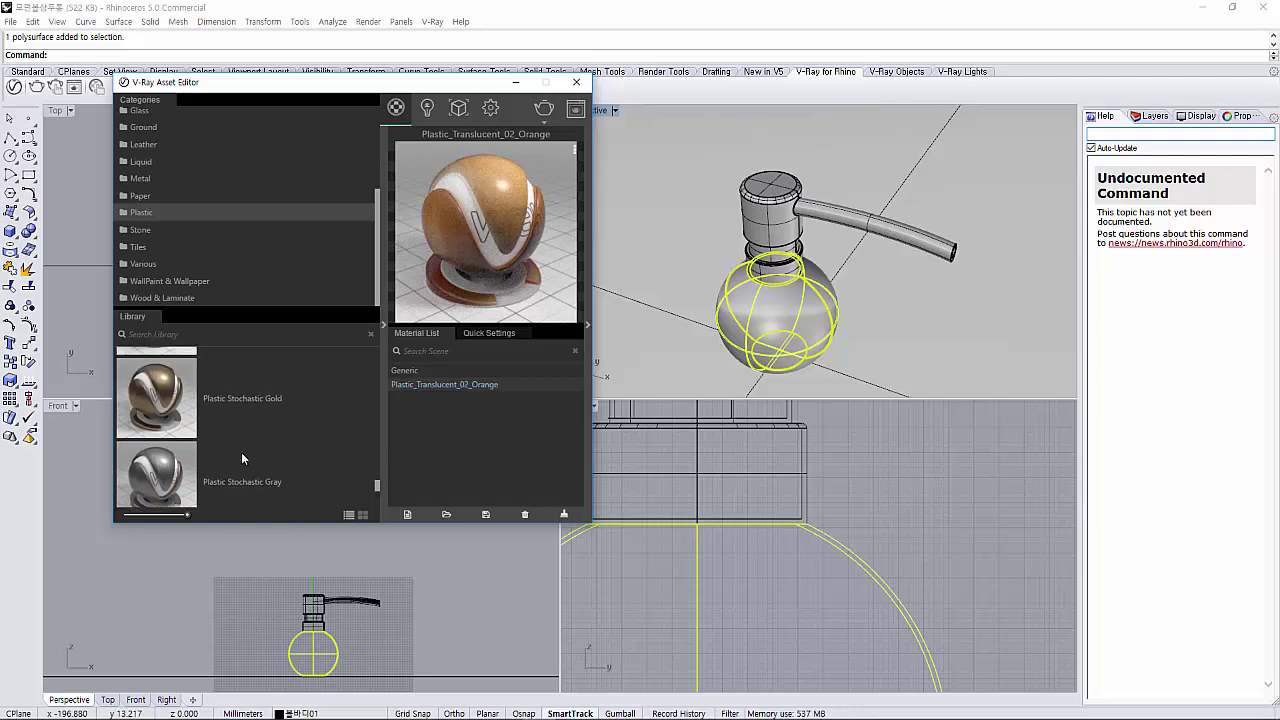
{"action": "scroll", "coordinate": [242, 452], "scroll_direction": "up", "scroll_amount": 1}
{"action": "scroll", "coordinate": [244, 452], "scroll_direction": "up", "scroll_amount": 1}
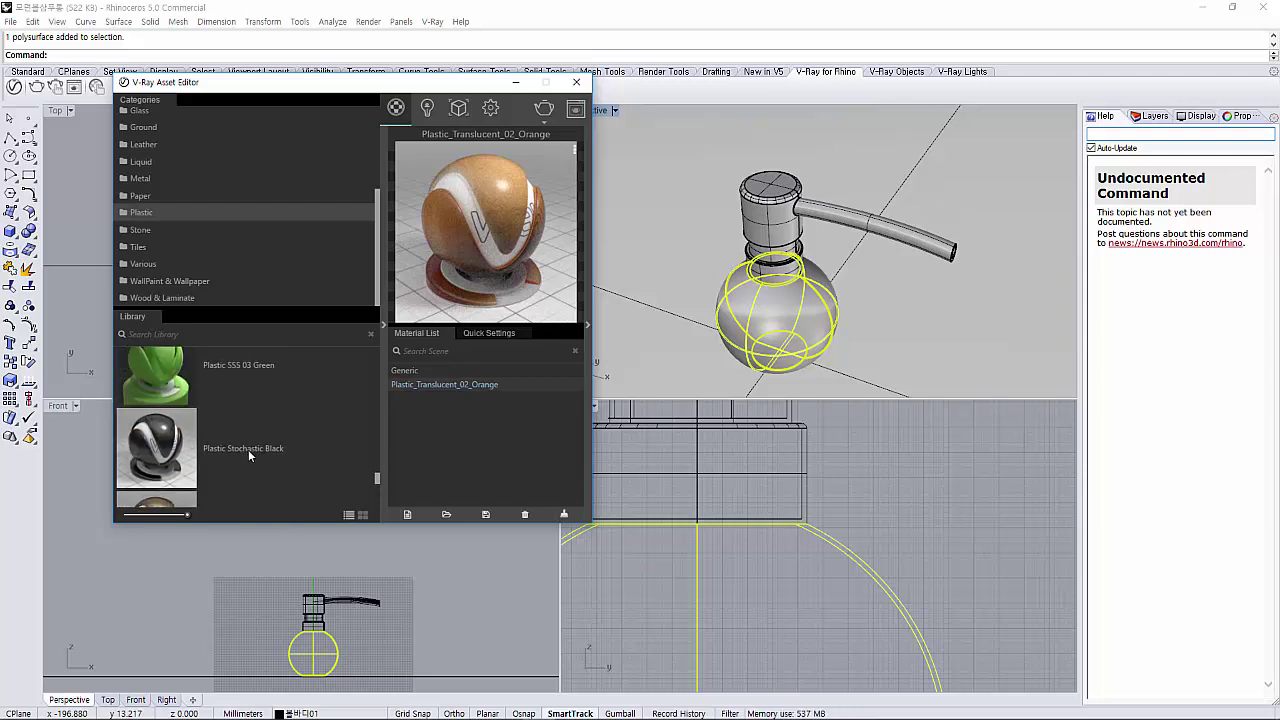
{"action": "scroll", "coordinate": [248, 449], "scroll_direction": "up", "scroll_amount": 1}
{"action": "left_click", "coordinate": [791, 284]}
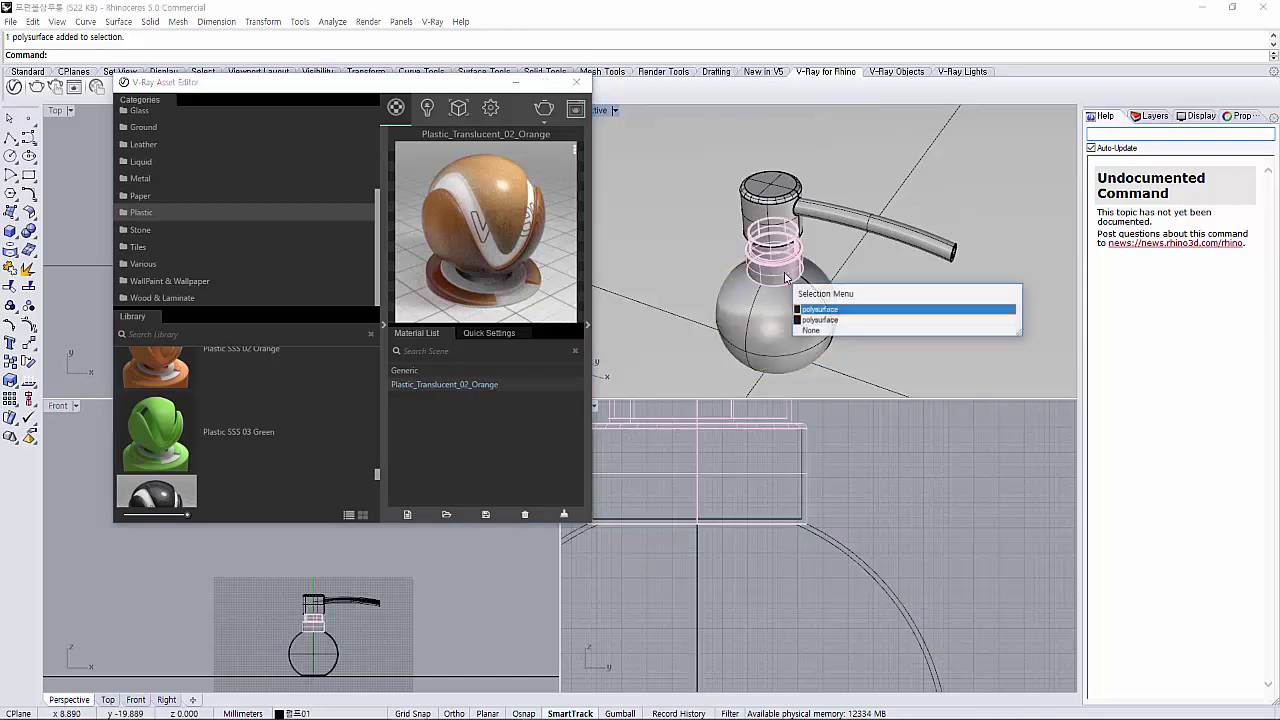
{"action": "left_click", "coordinate": [841, 320]}
{"action": "mouse_move", "coordinate": [822, 348]}
{"action": "right_mouse_down"}
{"action": "mouse_move", "coordinate": [832, 293]}
{"action": "mouse_move", "coordinate": [852, 273]}
{"action": "right_mouse_up"}
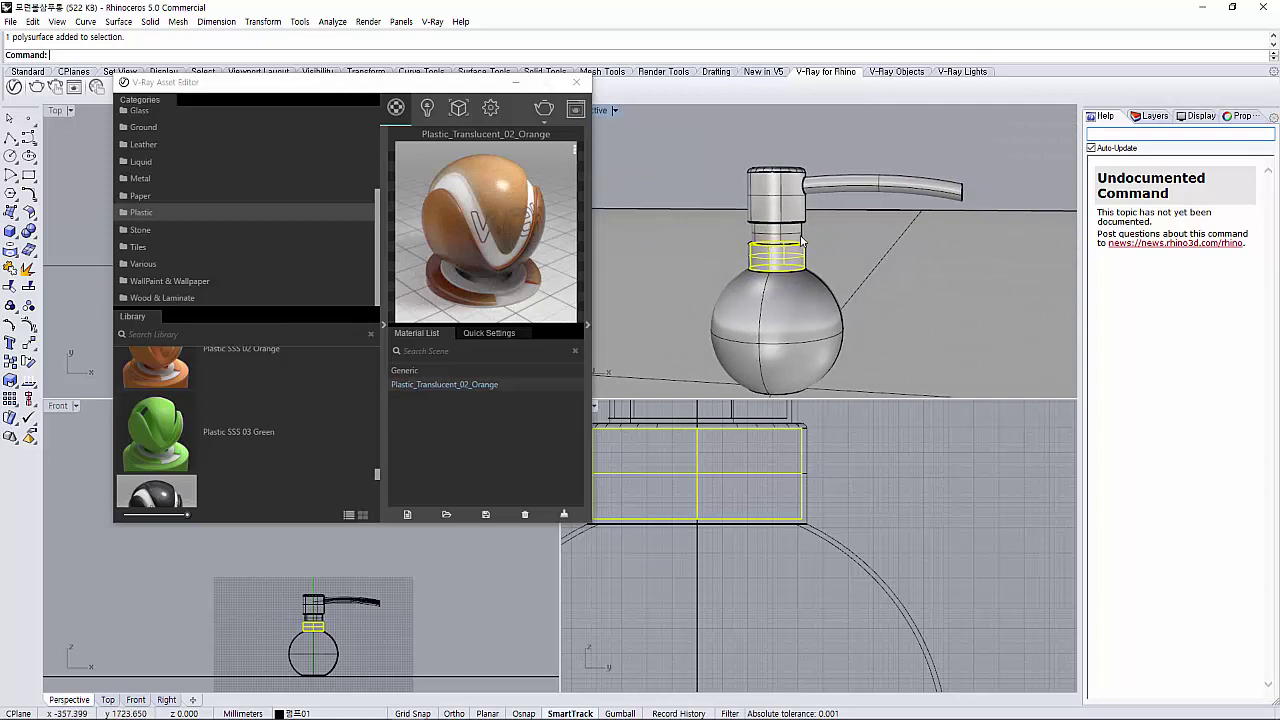
{"action": "scroll", "coordinate": [209, 398], "scroll_direction": "up", "scroll_amount": 1}
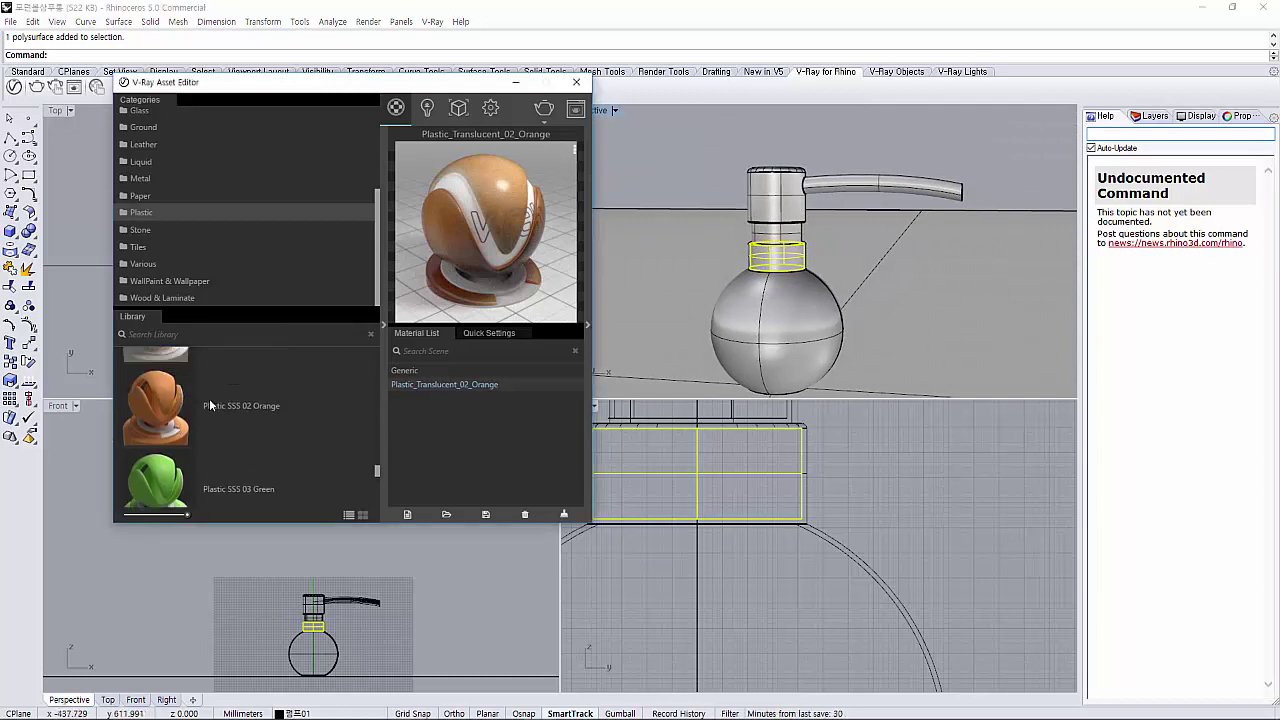
{"action": "scroll", "coordinate": [209, 398], "scroll_direction": "up", "scroll_amount": 1}
{"action": "scroll", "coordinate": [210, 400], "scroll_direction": "up", "scroll_amount": 1}
{"action": "scroll", "coordinate": [211, 406], "scroll_direction": "up", "scroll_amount": 1}
Add Plastic Simple Shiny Black to the scene and apply it to the neck ring
{"action": "scroll", "coordinate": [210, 406], "scroll_direction": "up", "scroll_amount": 1}
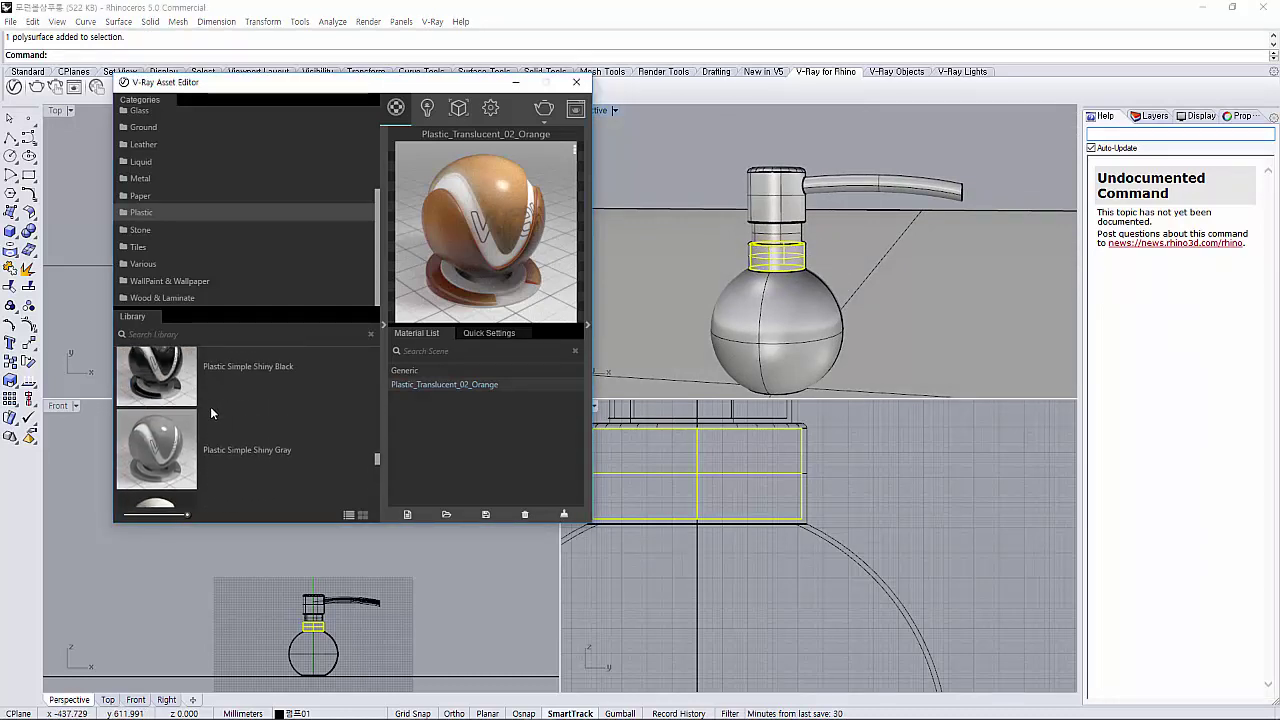
{"action": "scroll", "coordinate": [211, 407], "scroll_direction": "up", "scroll_amount": 1}
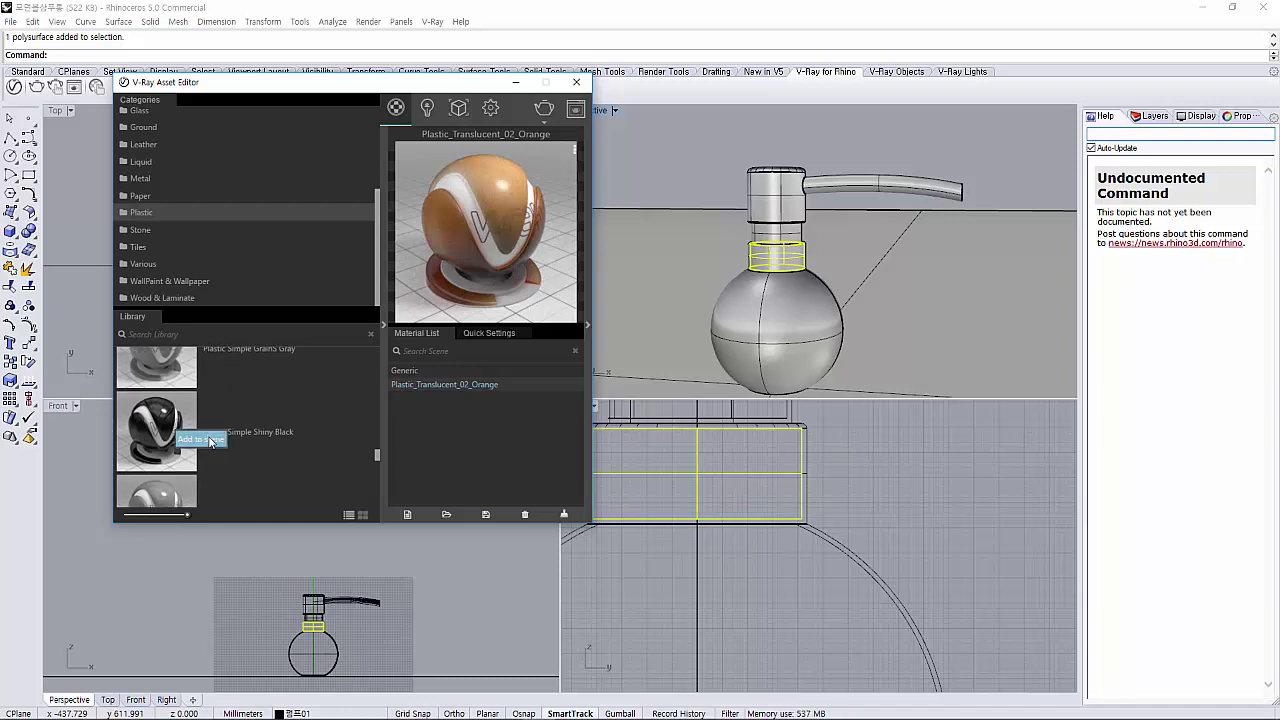
{"action": "left_click_drag", "start_coordinate": [177, 435], "coordinate": [406, 435]}
{"action": "right_click", "coordinate": [478, 389]}
{"action": "left_click", "coordinate": [537, 283]}
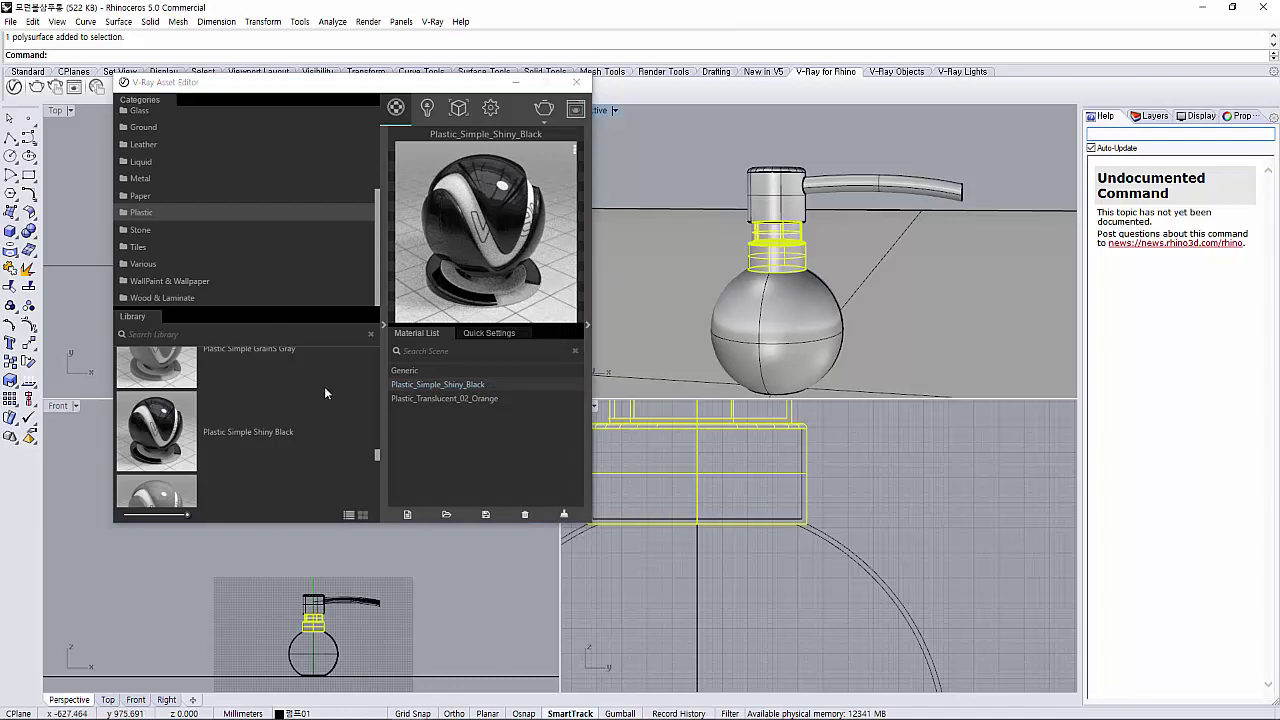
{"action": "right_click", "coordinate": [464, 392]}
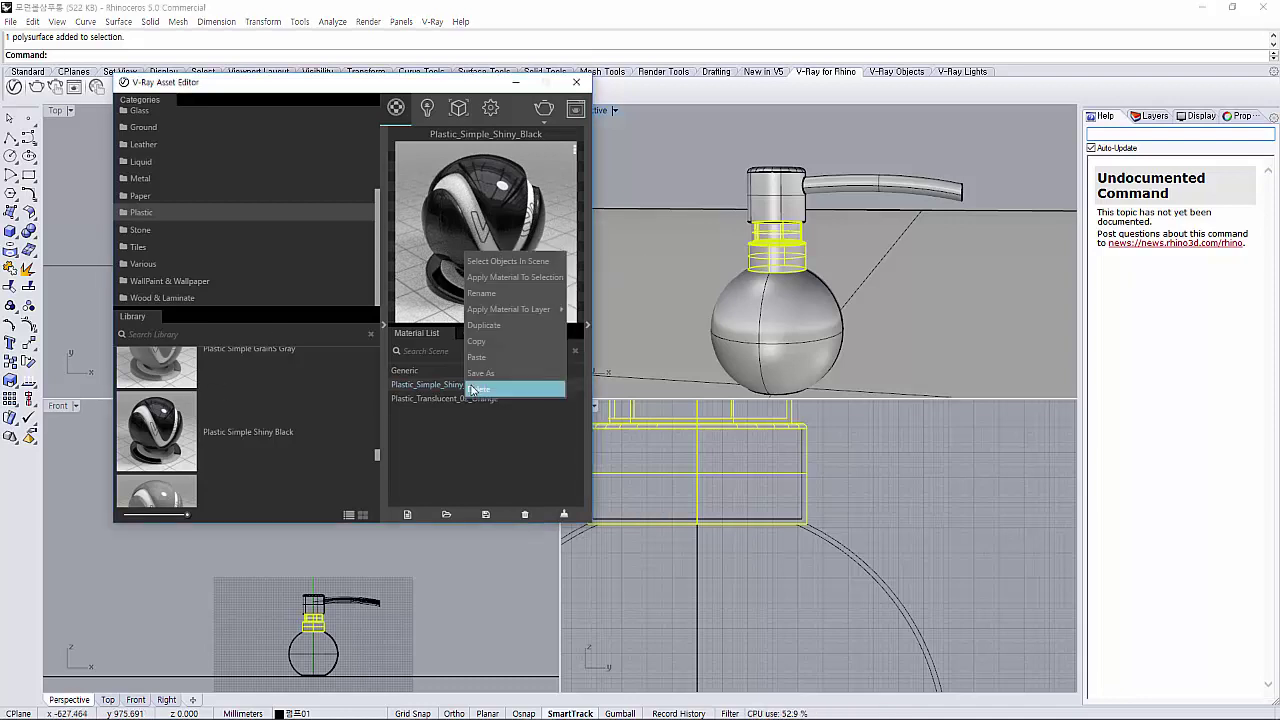
{"action": "left_click", "coordinate": [536, 280]}
Apply Plastic SSS 03 Green to the pump head and spout, then render from above
{"action": "left_click", "coordinate": [787, 204]}
{"action": "scroll", "coordinate": [175, 412], "scroll_direction": "up", "scroll_amount": 2}
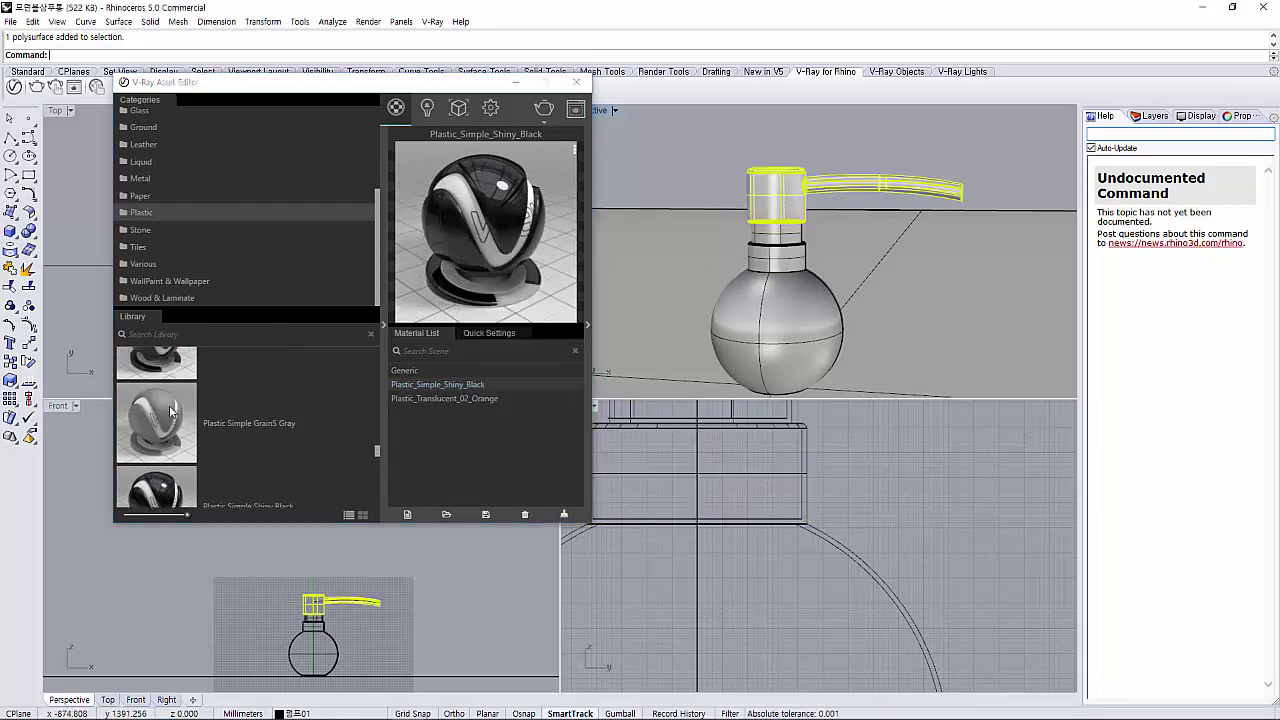
{"action": "scroll", "coordinate": [175, 412], "scroll_direction": "up", "scroll_amount": 2}
{"action": "scroll", "coordinate": [176, 412], "scroll_direction": "up", "scroll_amount": 2}
{"action": "scroll", "coordinate": [177, 413], "scroll_direction": "up", "scroll_amount": 2}
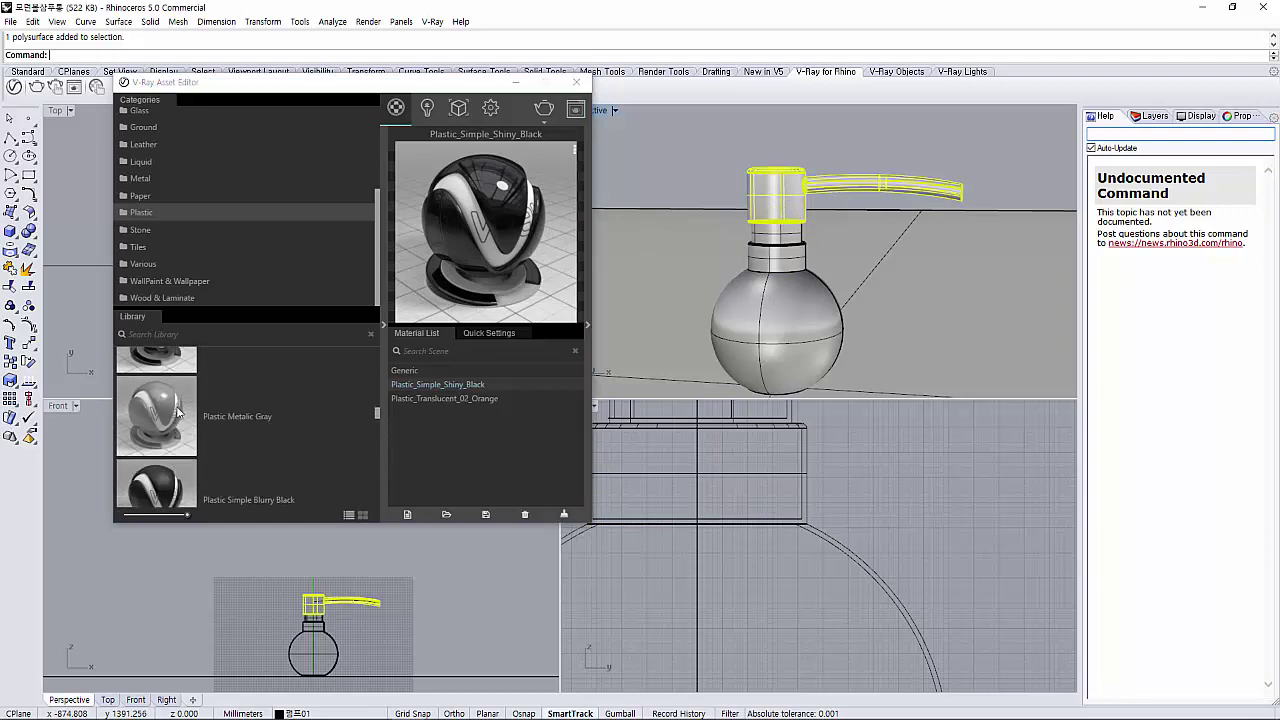
{"action": "scroll", "coordinate": [179, 413], "scroll_direction": "up", "scroll_amount": 2}
{"action": "scroll", "coordinate": [179, 413], "scroll_direction": "up", "scroll_amount": 2}
{"action": "scroll", "coordinate": [180, 418], "scroll_direction": "down", "scroll_amount": 2}
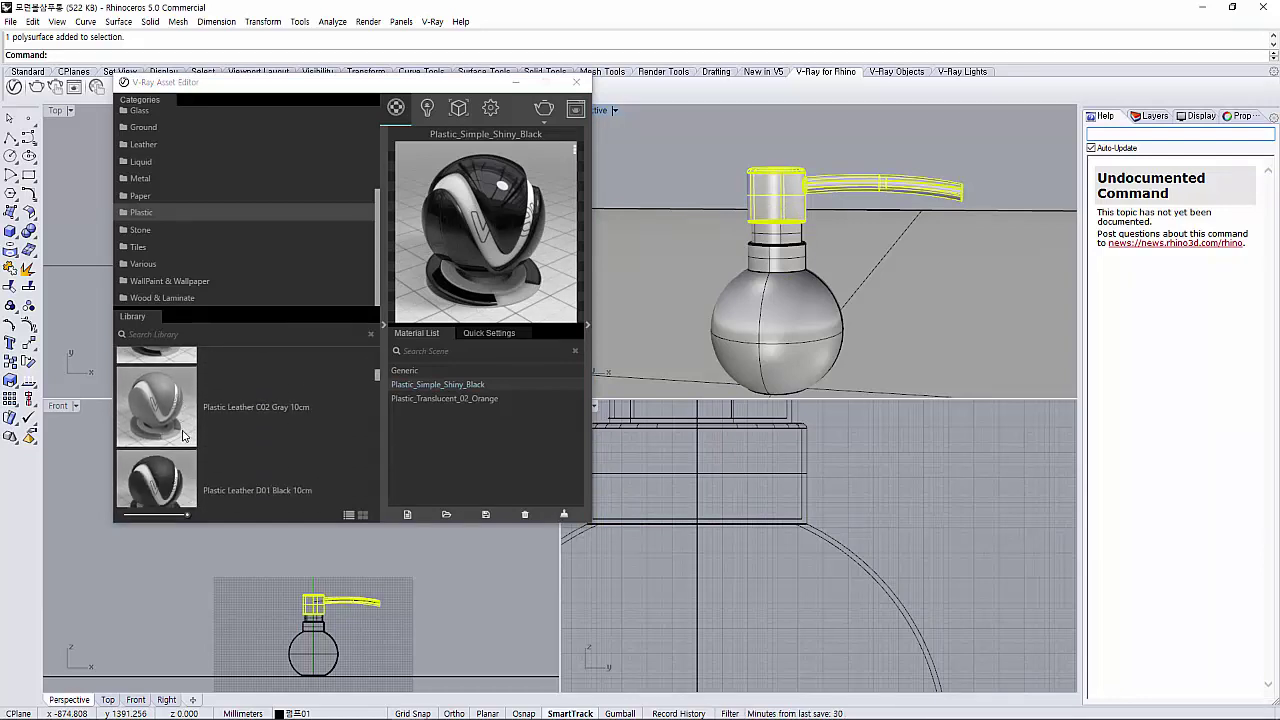
{"action": "scroll", "coordinate": [182, 425], "scroll_direction": "down", "scroll_amount": 2}
{"action": "scroll", "coordinate": [184, 432], "scroll_direction": "down", "scroll_amount": 2}
{"action": "scroll", "coordinate": [187, 445], "scroll_direction": "down", "scroll_amount": 2}
{"action": "scroll", "coordinate": [186, 430], "scroll_direction": "up", "scroll_amount": 3}
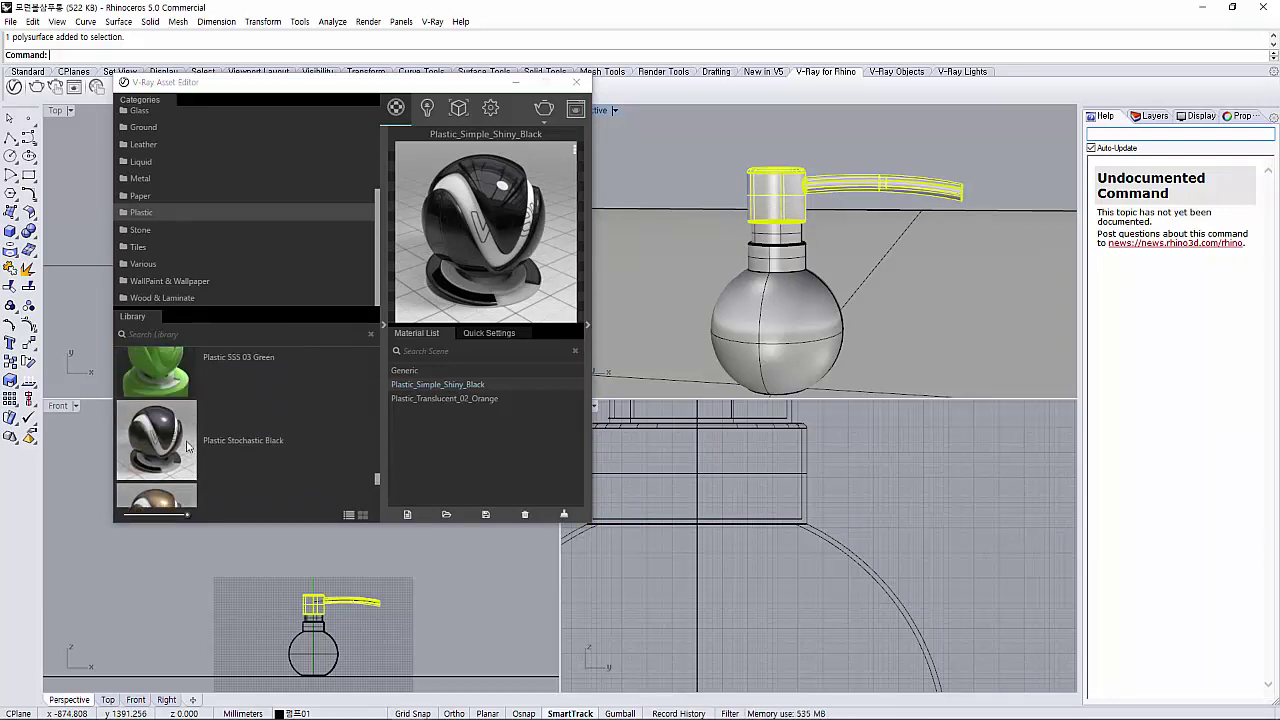
{"action": "left_click", "coordinate": [207, 392]}
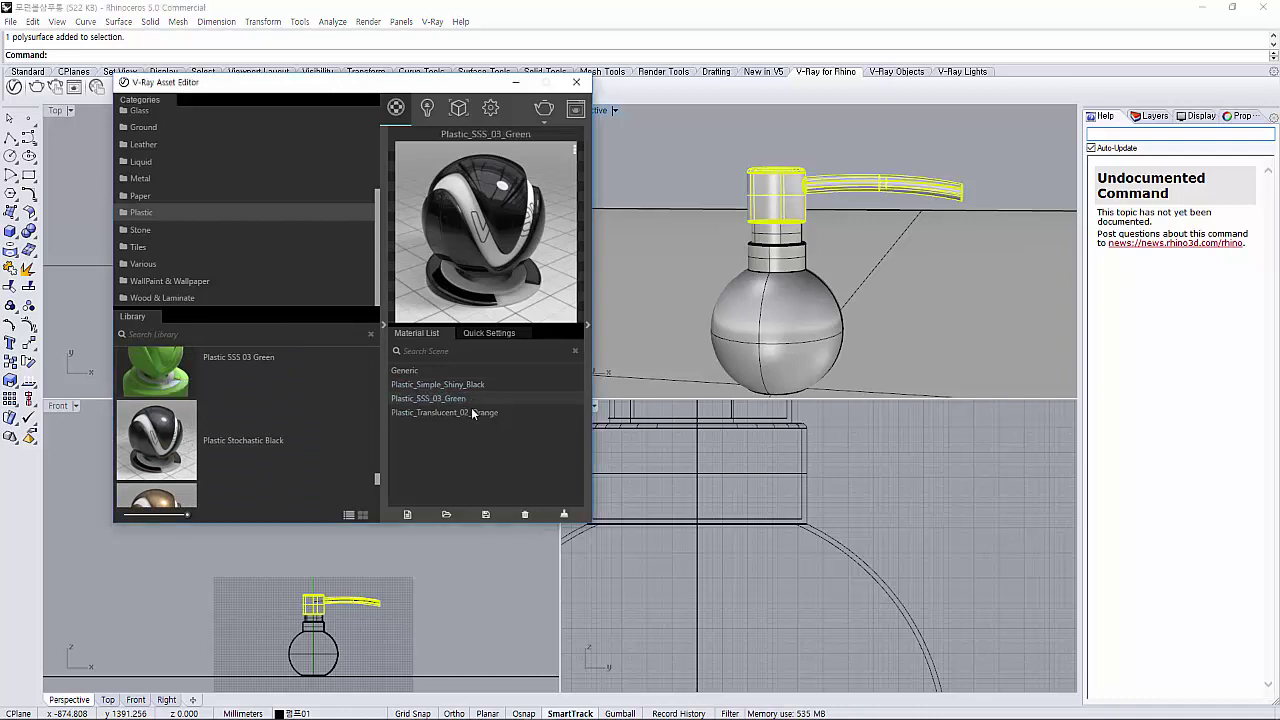
{"action": "right_click", "coordinate": [471, 398]}
{"action": "left_click", "coordinate": [552, 298]}
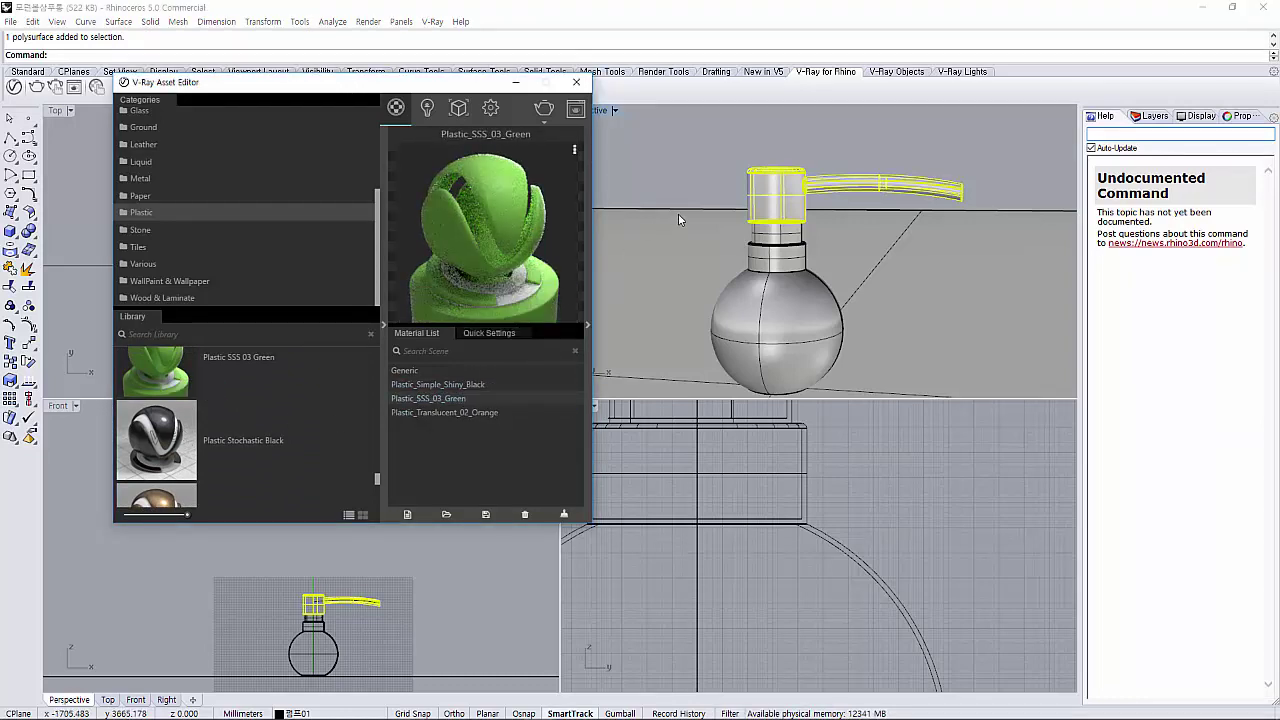
{"action": "right_click_drag", "start_coordinate": [893, 322], "coordinate": [860, 335]}
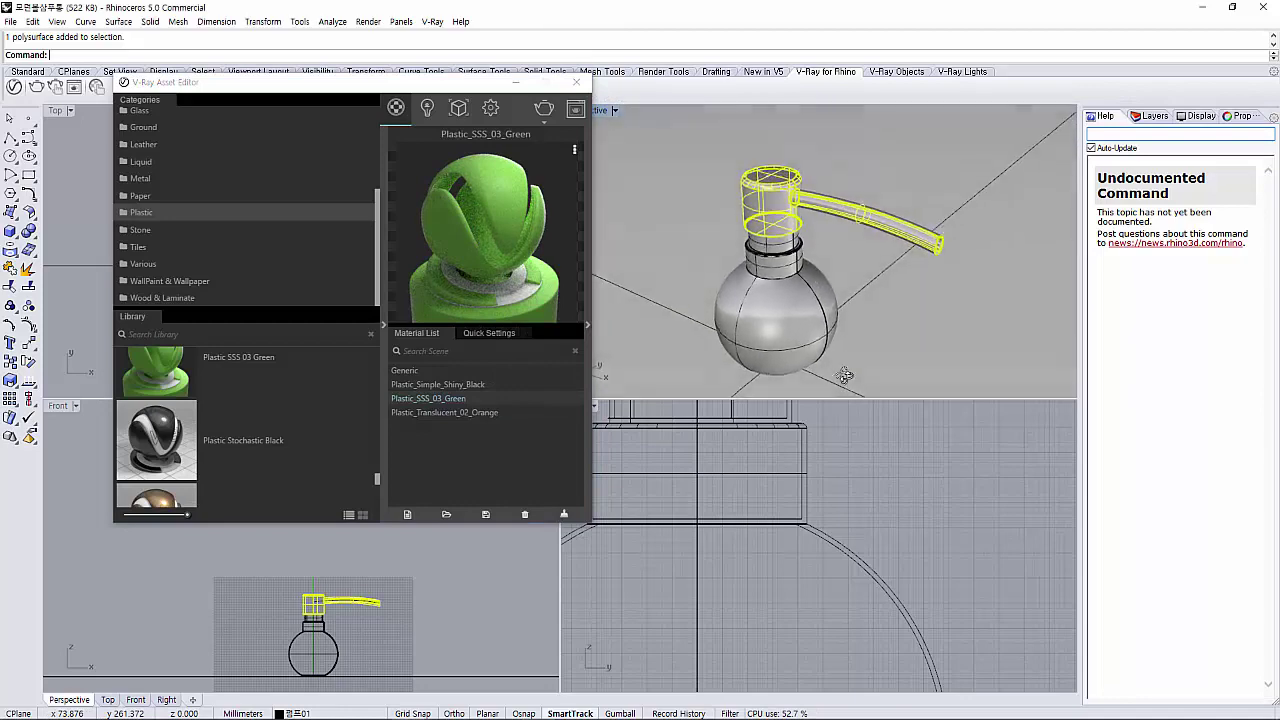
{"action": "left_click", "coordinate": [544, 108]}
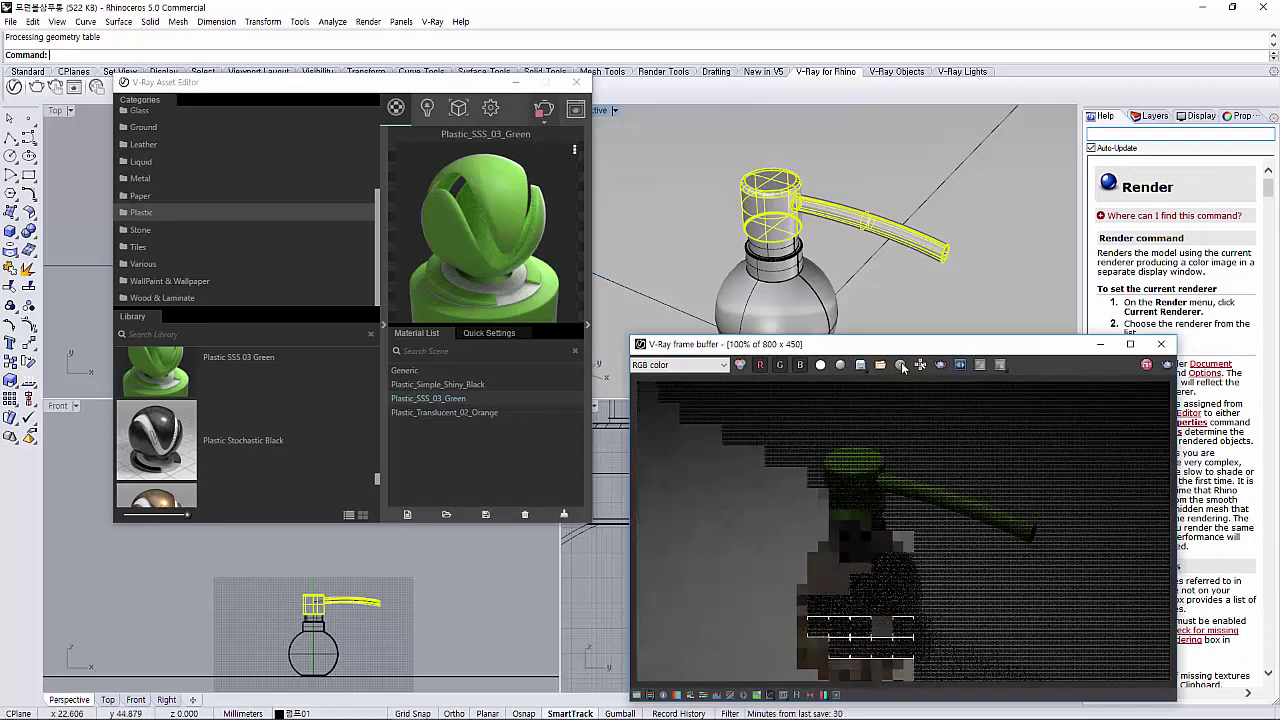
Show the V-Ray Rectangle Light's settings in the editor's Lights list
{"action": "left_click_drag", "start_coordinate": [870, 344], "coordinate": [860, 151]}
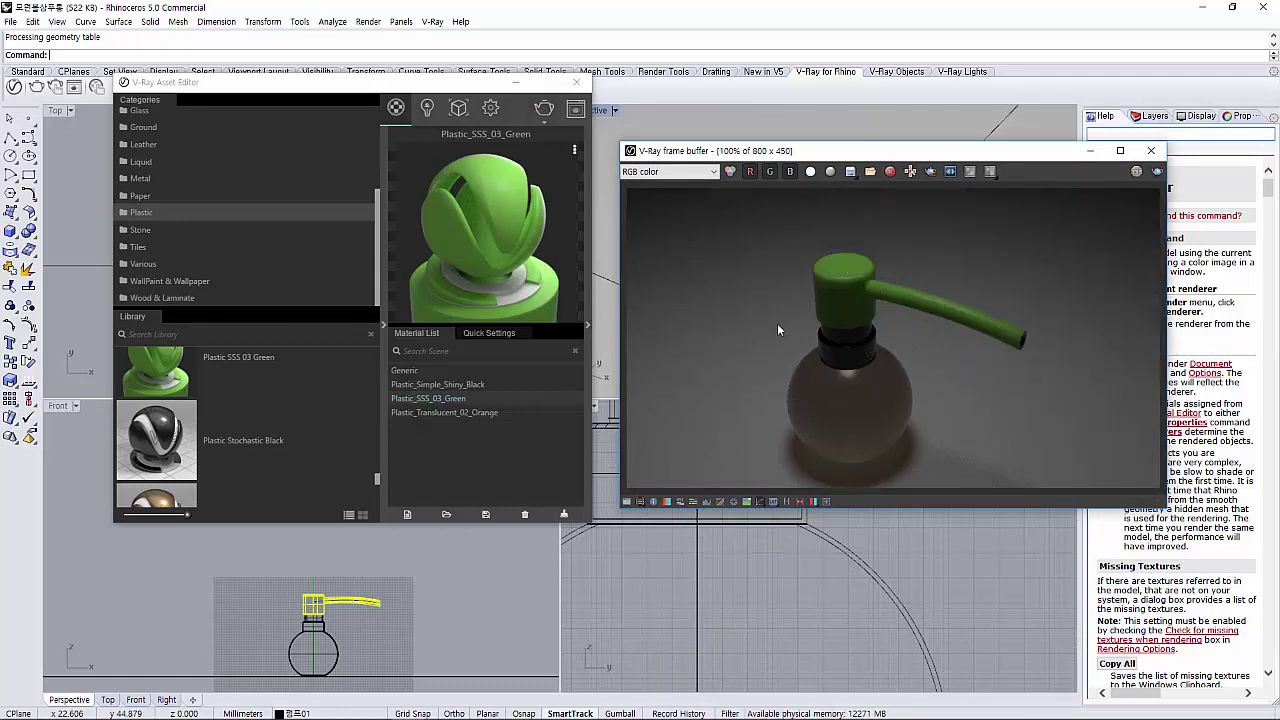
{"action": "left_click", "coordinate": [383, 324]}
{"action": "left_click_drag", "start_coordinate": [446, 90], "coordinate": [257, 90]}
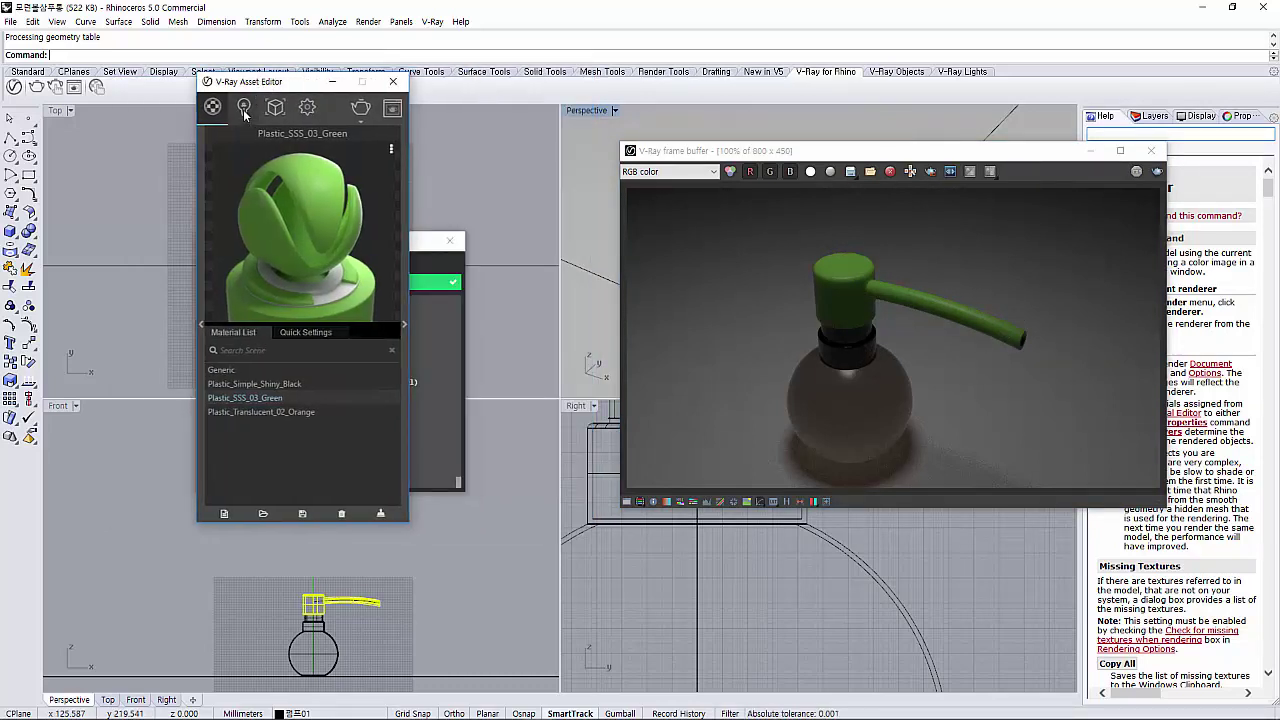
{"action": "left_click", "coordinate": [244, 107]}
{"action": "left_click", "coordinate": [405, 326]}
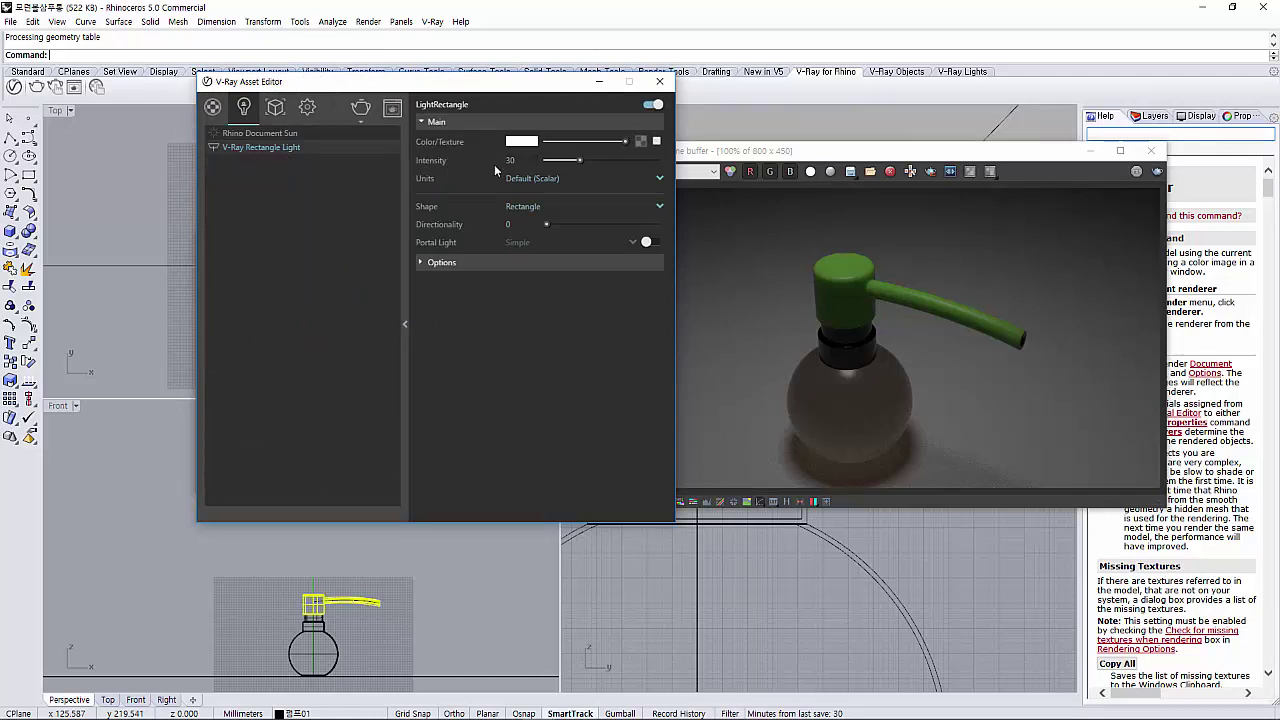
Raise the rectangle light intensity to 60 and re-render the dispenser
{"action": "left_click_drag", "start_coordinate": [581, 160], "coordinate": [592, 160]}
{"action": "left_click_drag", "start_coordinate": [591, 160], "coordinate": [611, 160]}
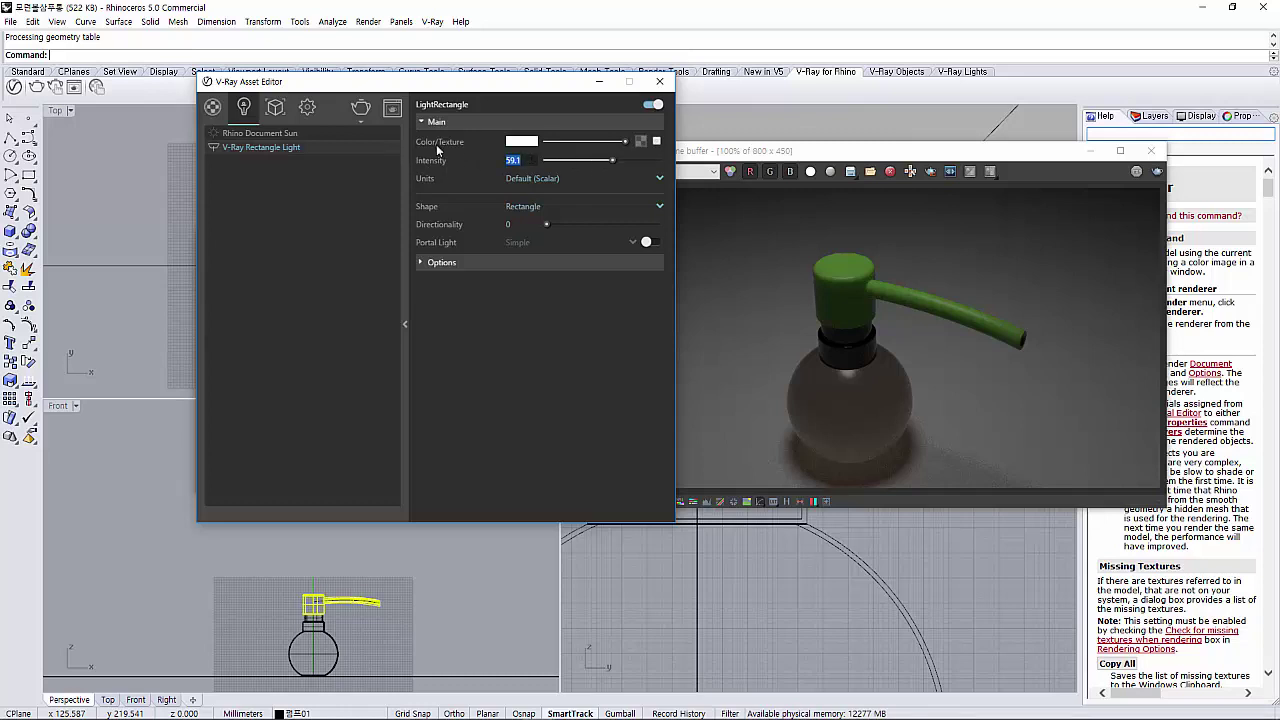
{"action": "type", "text": "60"}
{"action": "key", "text": "Return"}
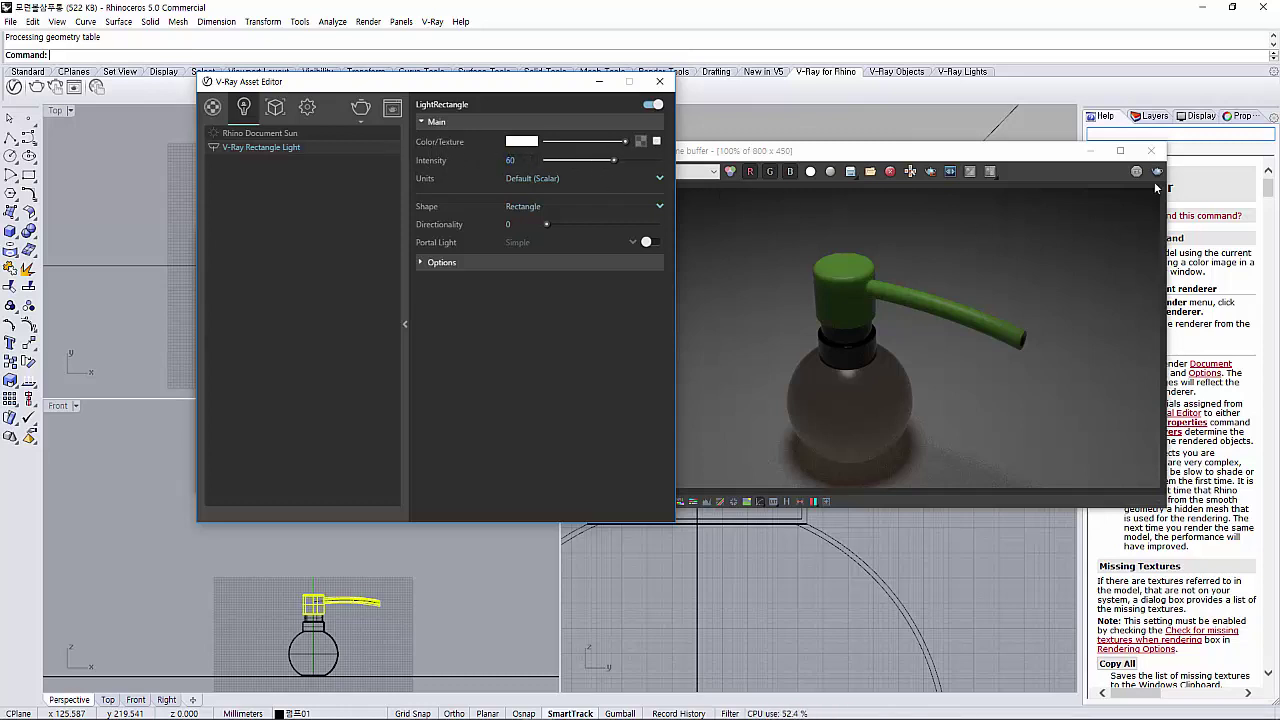
{"action": "left_click", "coordinate": [1157, 173]}
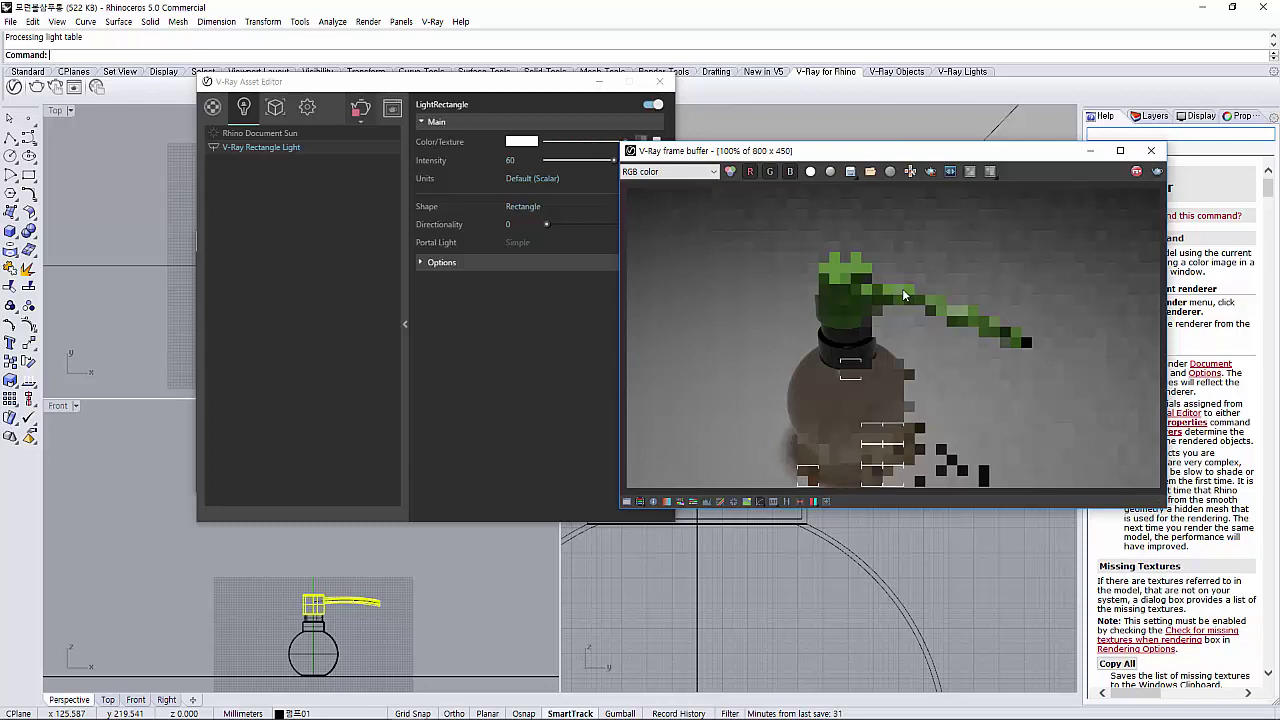
{"action": "left_click_drag", "start_coordinate": [852, 150], "coordinate": [926, 114]}
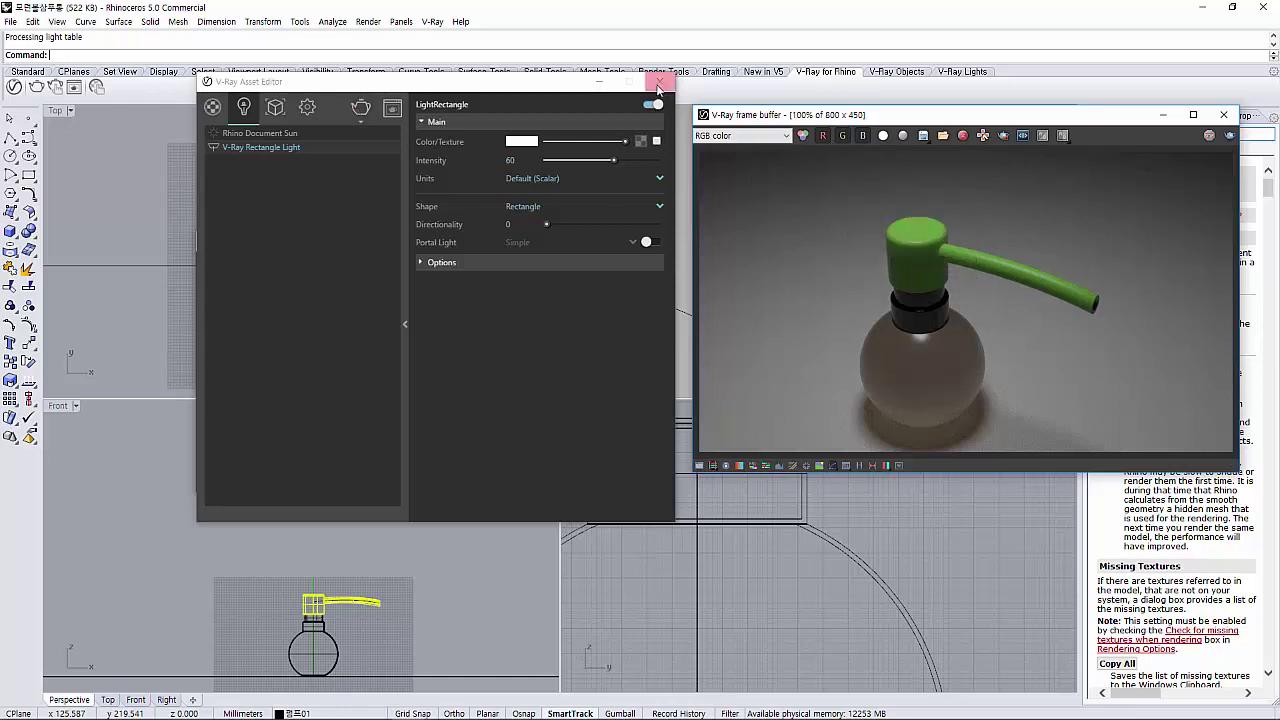
{"action": "left_click_drag", "start_coordinate": [540, 82], "coordinate": [418, 120]}
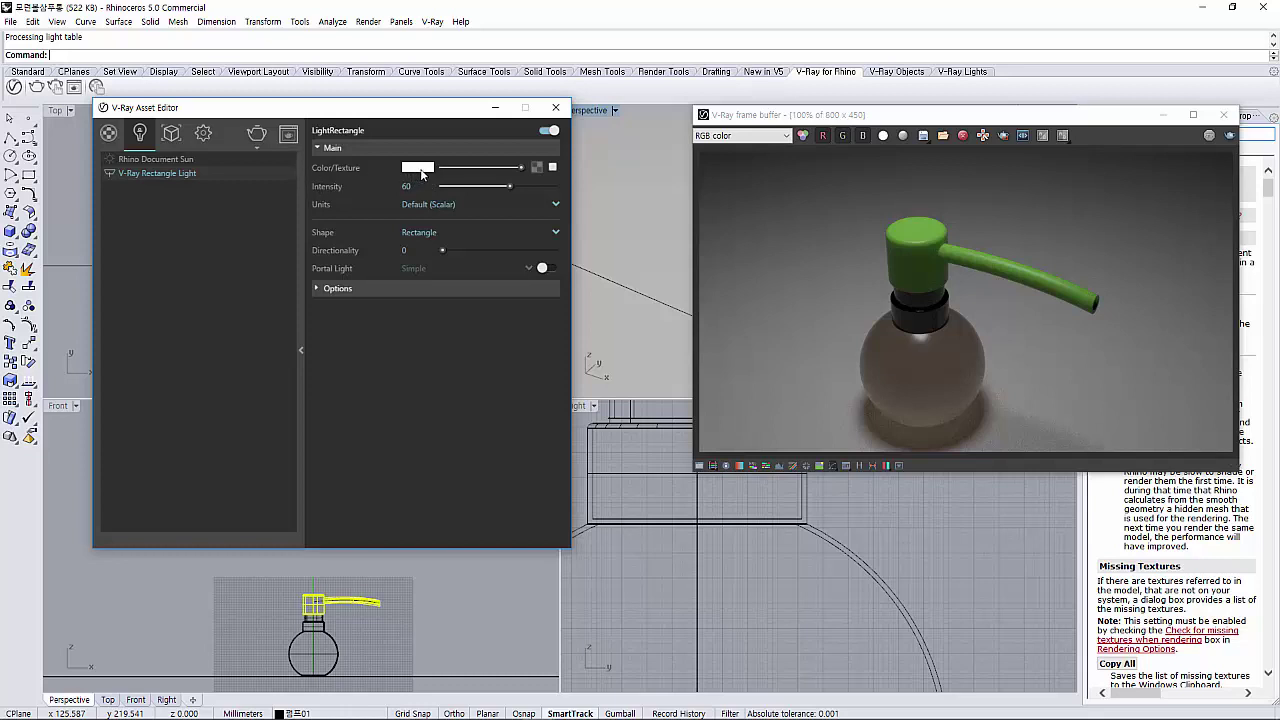
Set the rectangle light colour to pure red and render the scene
{"action": "left_click", "coordinate": [421, 172]}
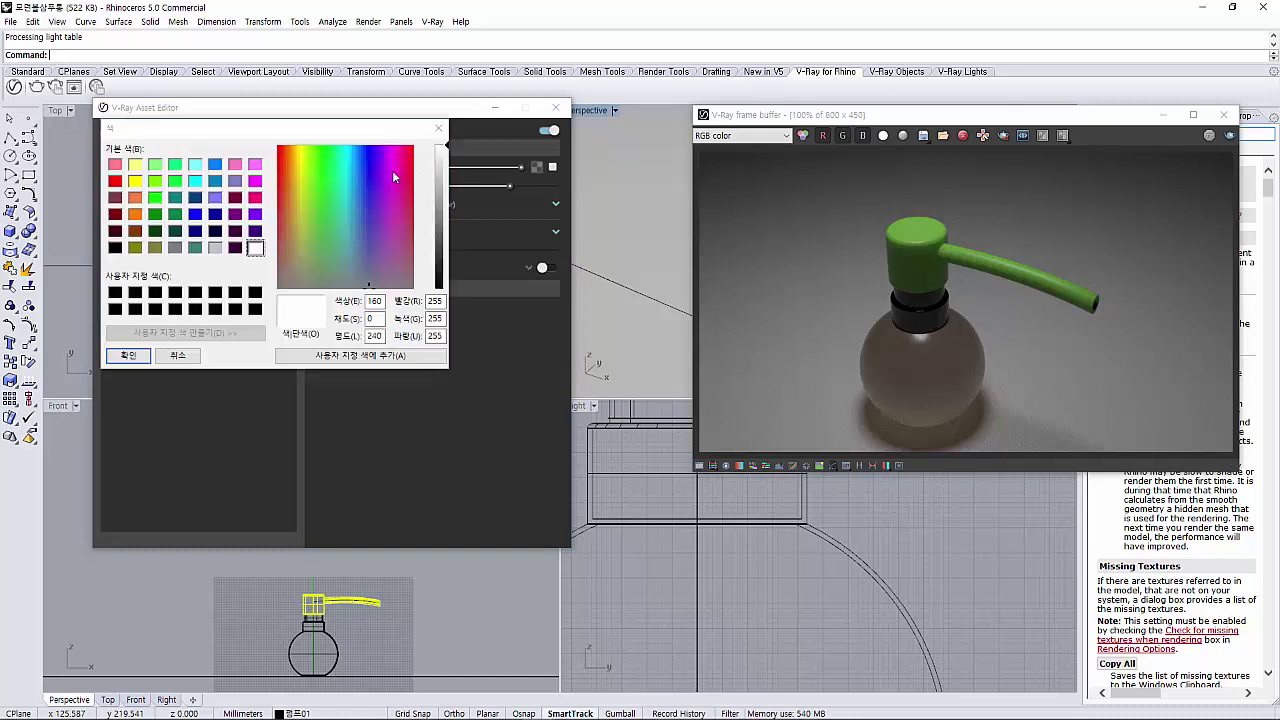
{"action": "left_click", "coordinate": [115, 164]}
{"action": "left_click", "coordinate": [115, 180]}
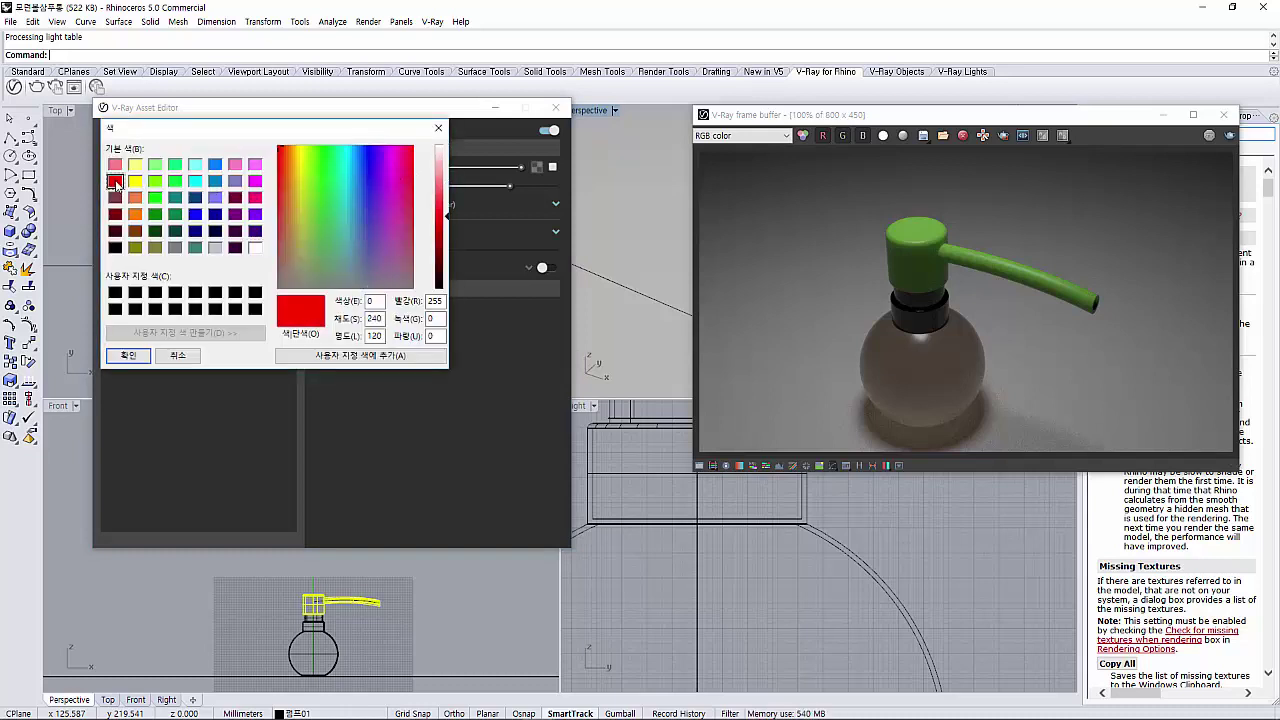
{"action": "left_click", "coordinate": [128, 355]}
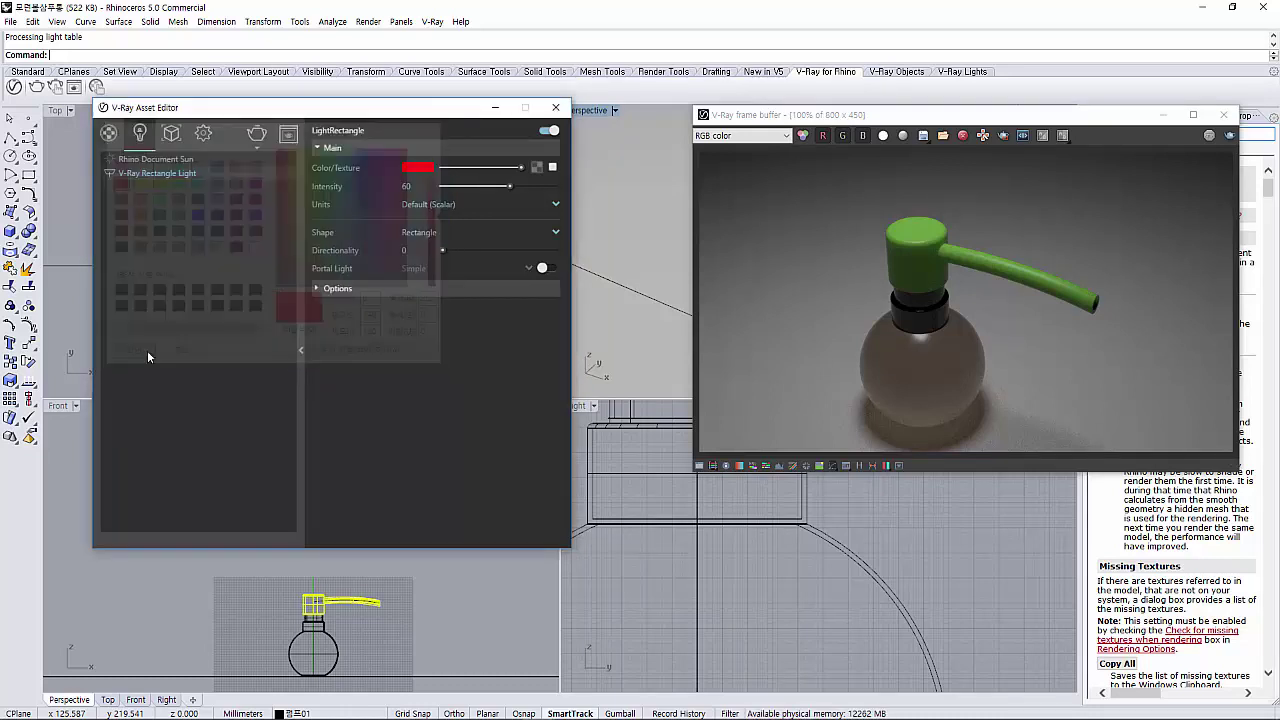
{"action": "left_click", "coordinate": [1228, 136]}
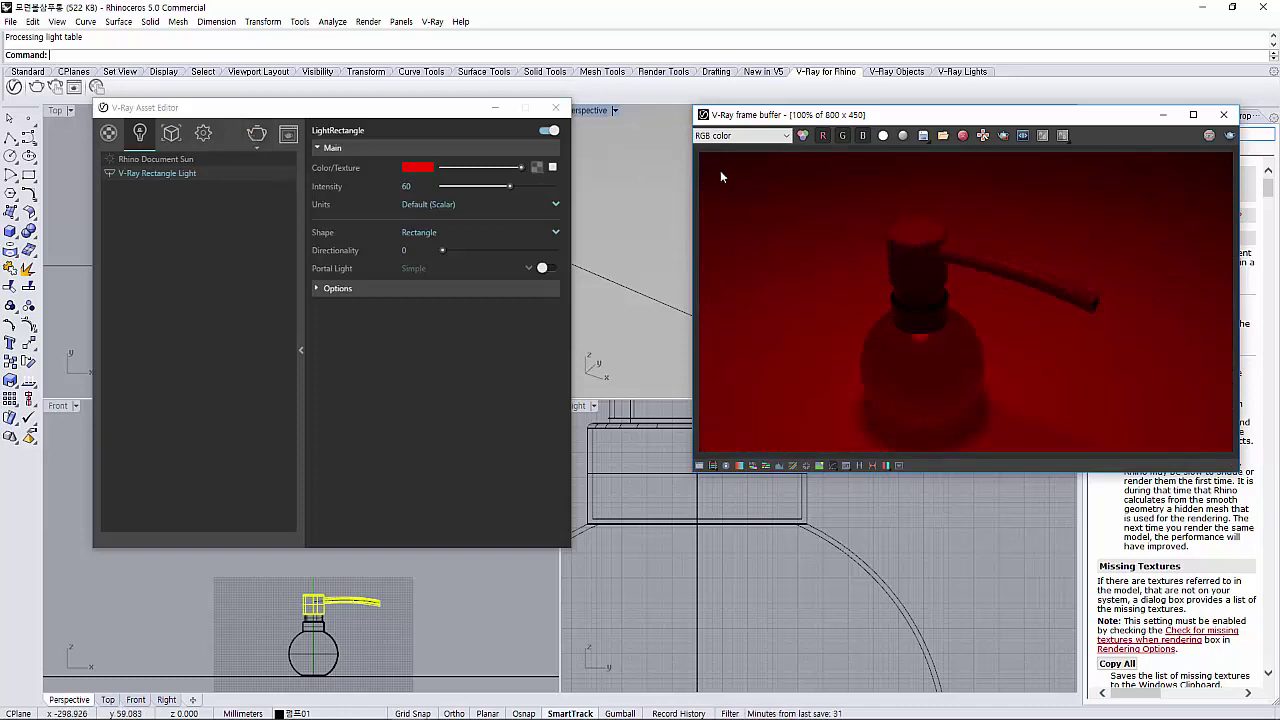
Return the light colour to white and bring up the texture type list
{"action": "left_click", "coordinate": [428, 170]}
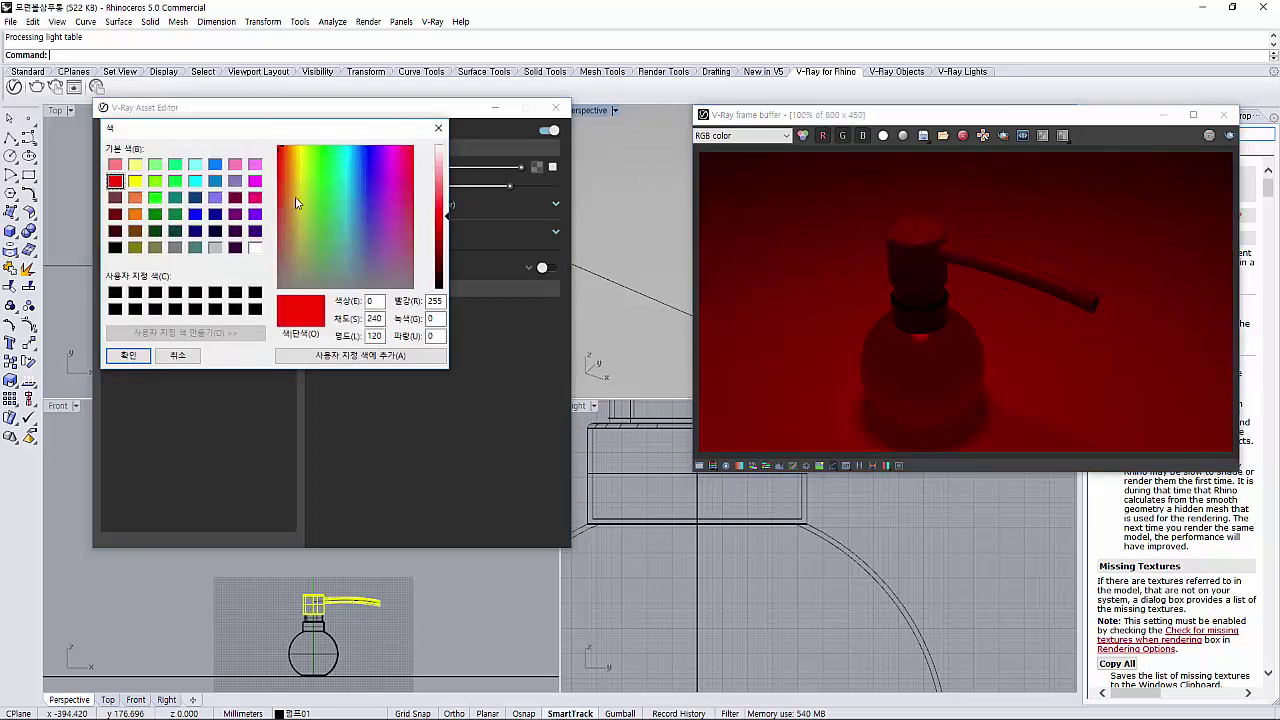
{"action": "left_click_drag", "start_coordinate": [437, 172], "coordinate": [422, 150]}
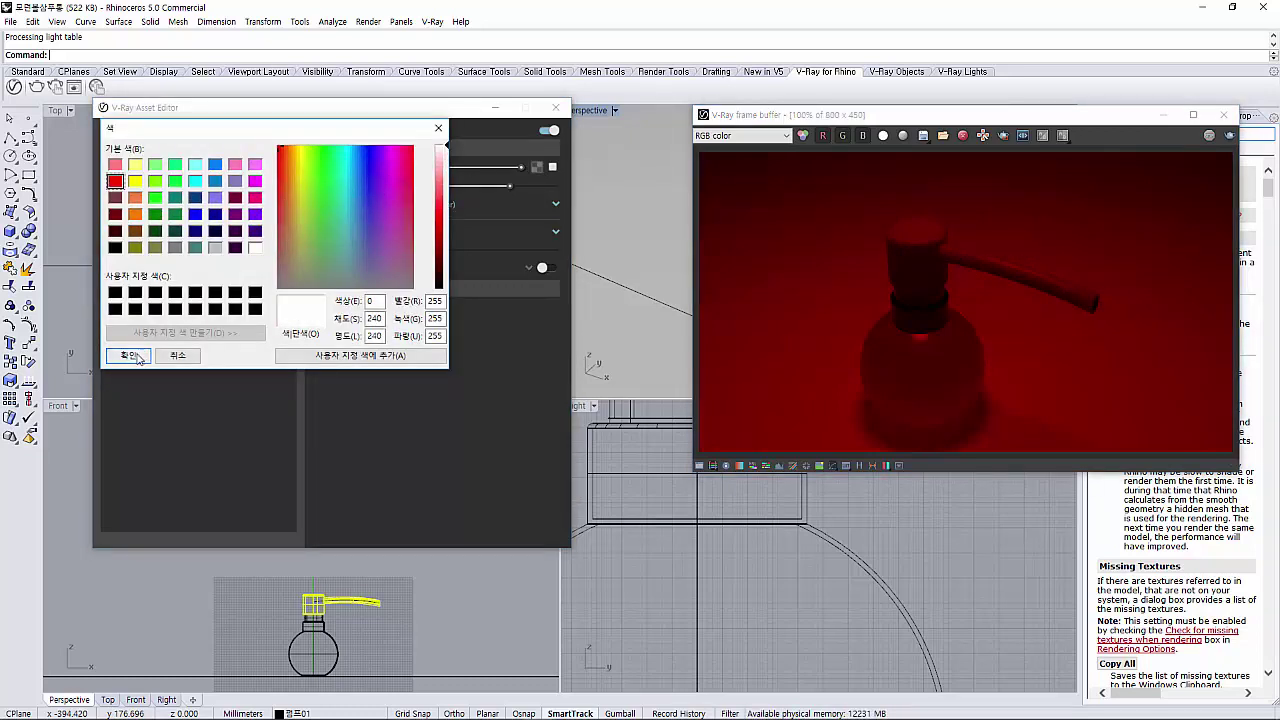
{"action": "left_click", "coordinate": [128, 355]}
{"action": "left_click", "coordinate": [538, 170]}
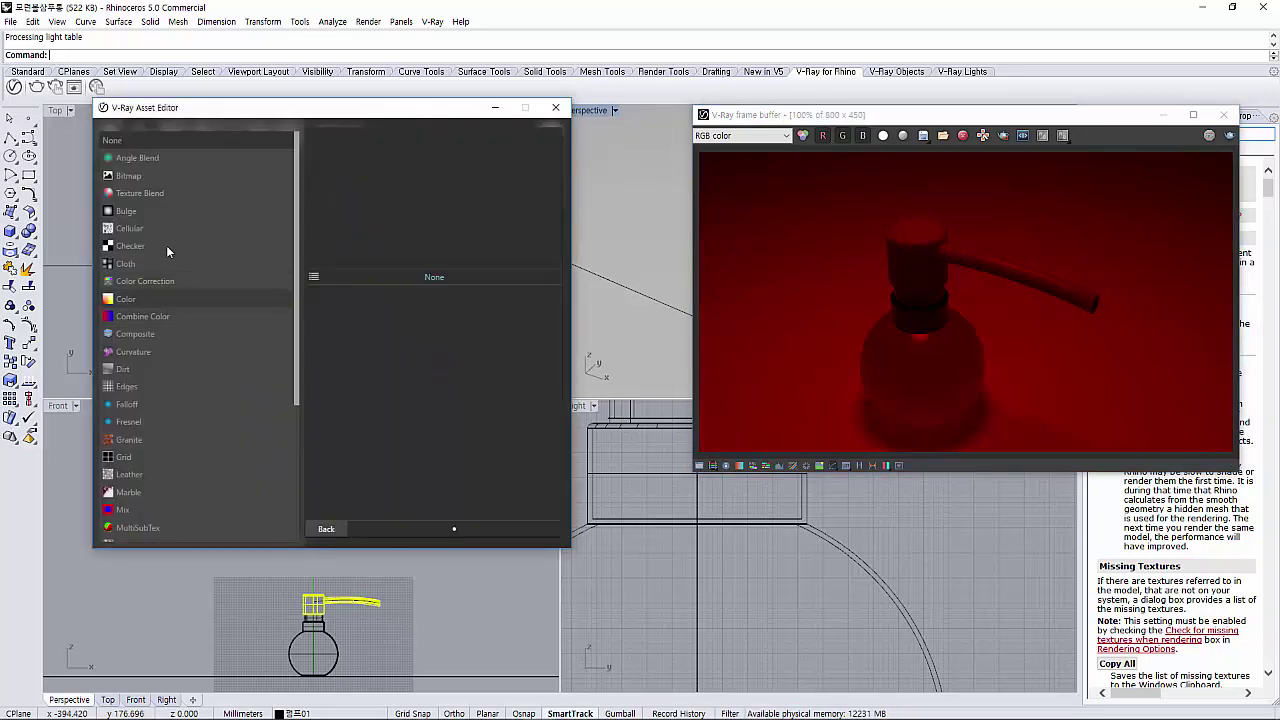
Set the light's texture to a Bitmap using the BRK1-18-B brick image
{"action": "left_click", "coordinate": [168, 169]}
{"action": "left_click", "coordinate": [543, 322]}
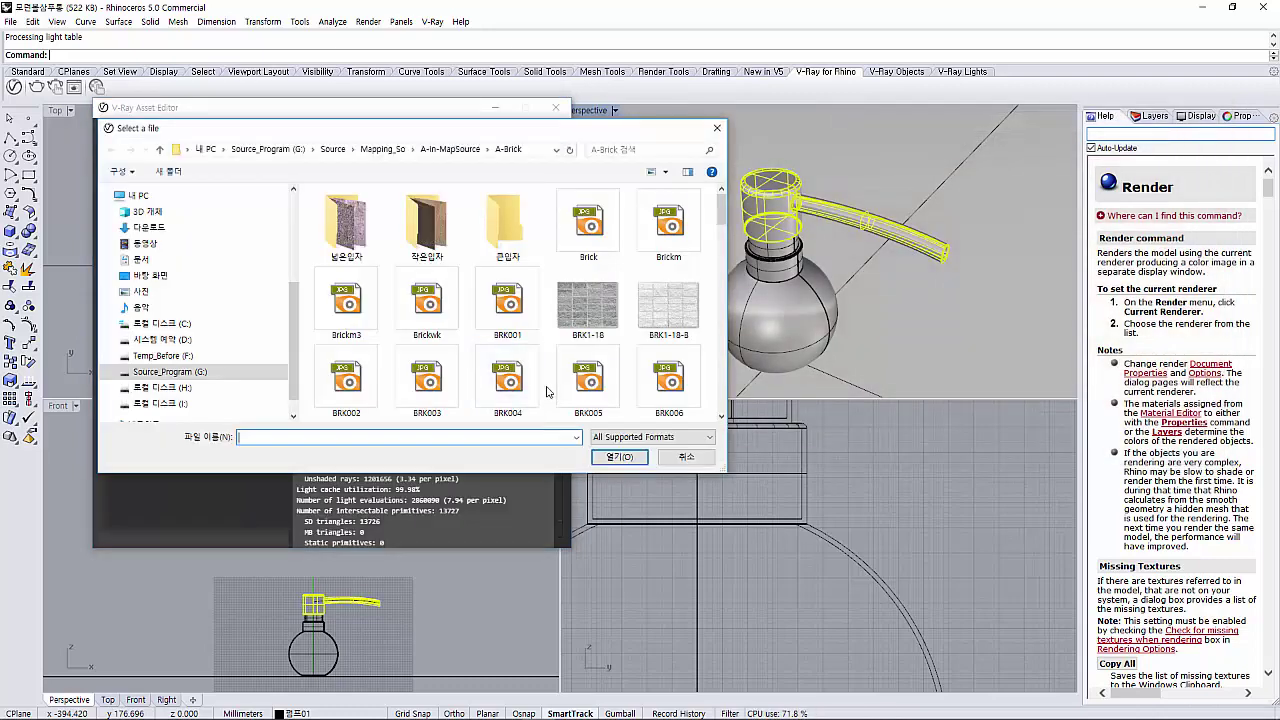
{"action": "left_click", "coordinate": [637, 317]}
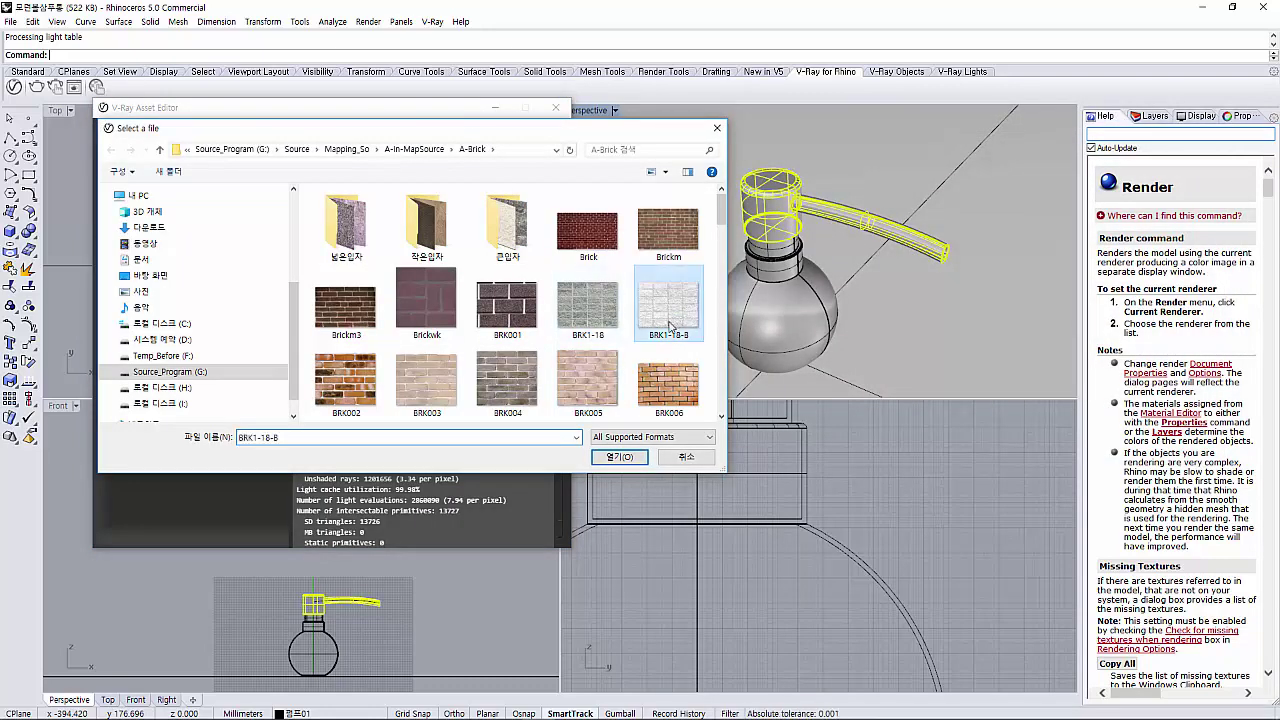
{"action": "left_click", "coordinate": [618, 457]}
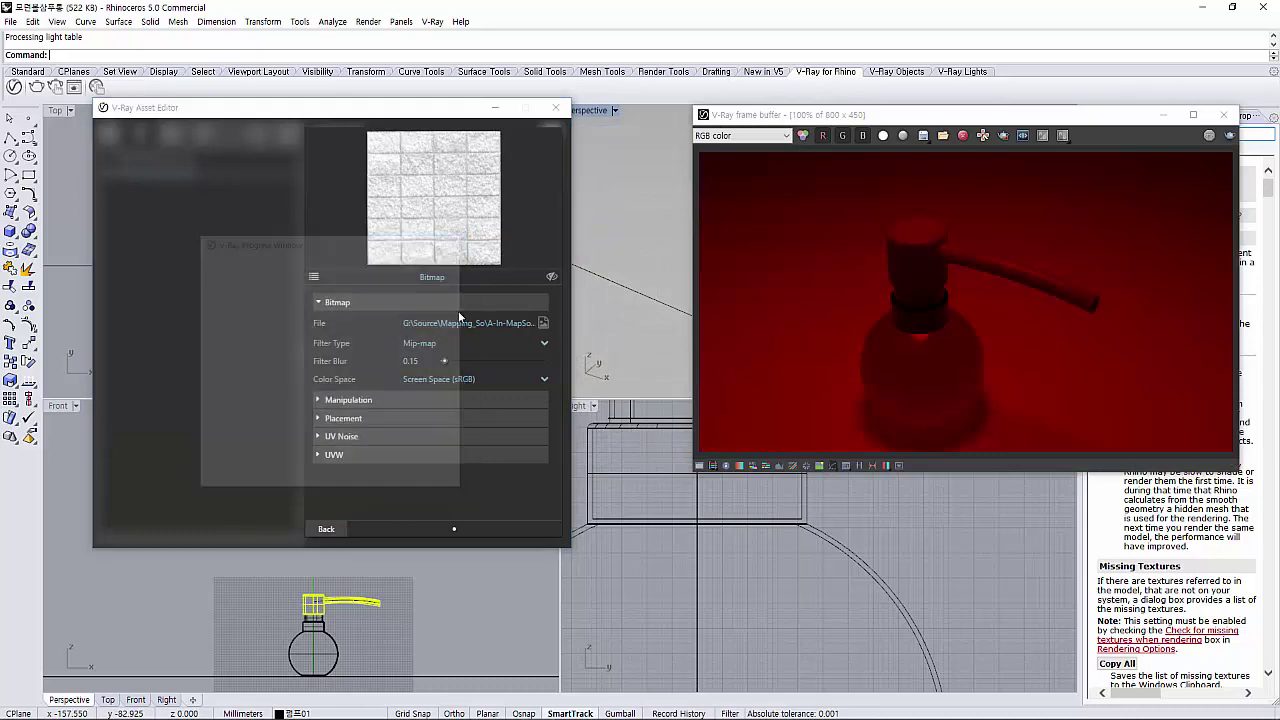
{"action": "left_click", "coordinate": [330, 531]}
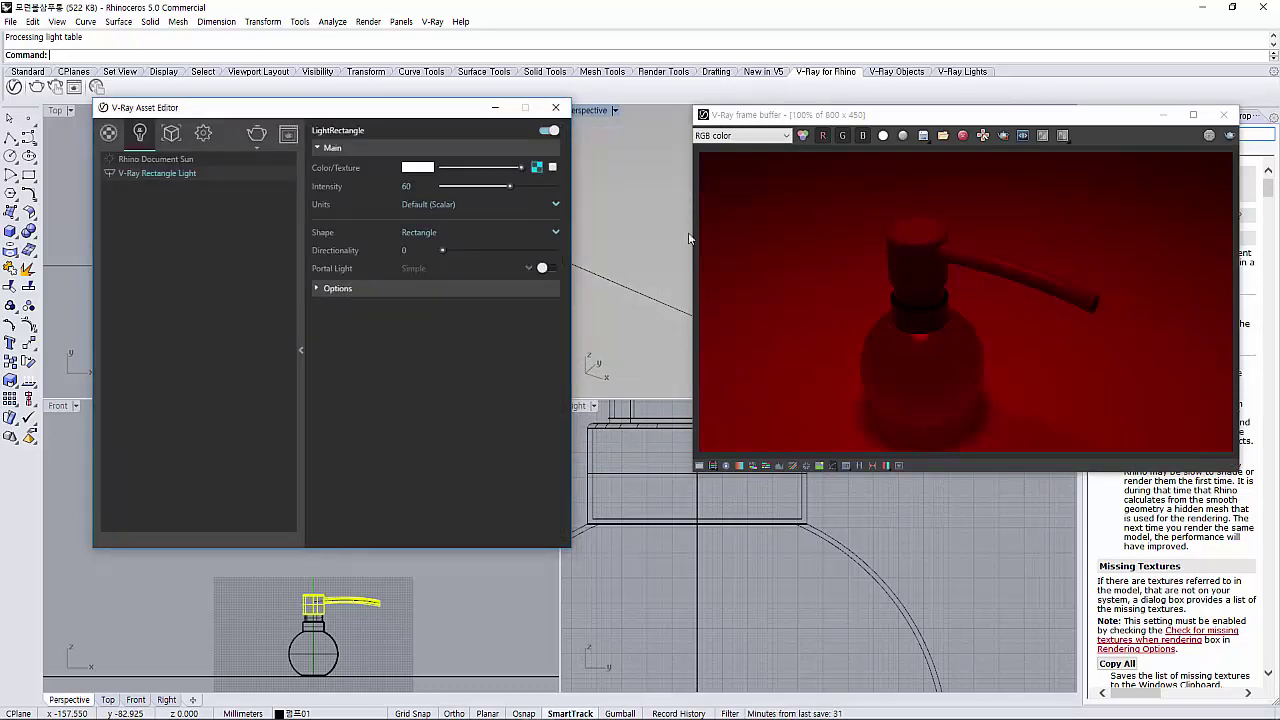
Test-render with the brick texture enabled, then stop the render and disable the texture
{"action": "left_click", "coordinate": [1228, 140]}
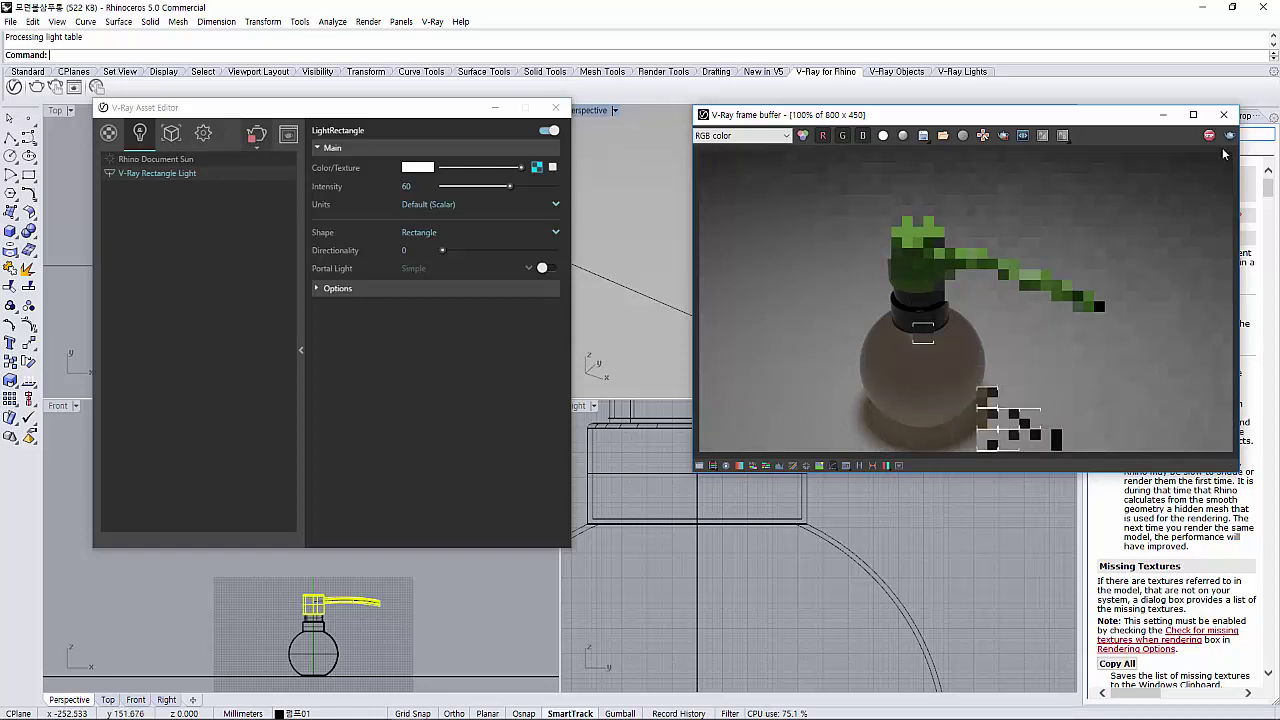
{"action": "left_click", "coordinate": [552, 167]}
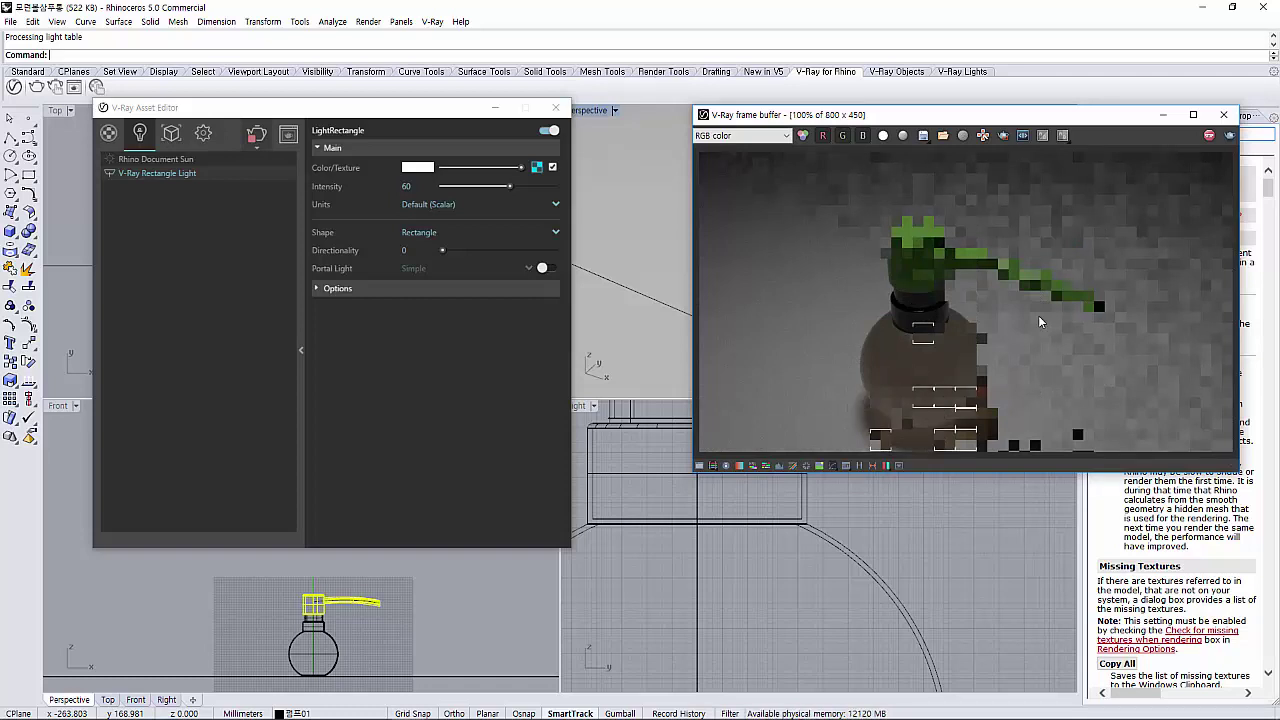
{"action": "left_click", "coordinate": [1209, 135]}
{"action": "left_click", "coordinate": [552, 167]}
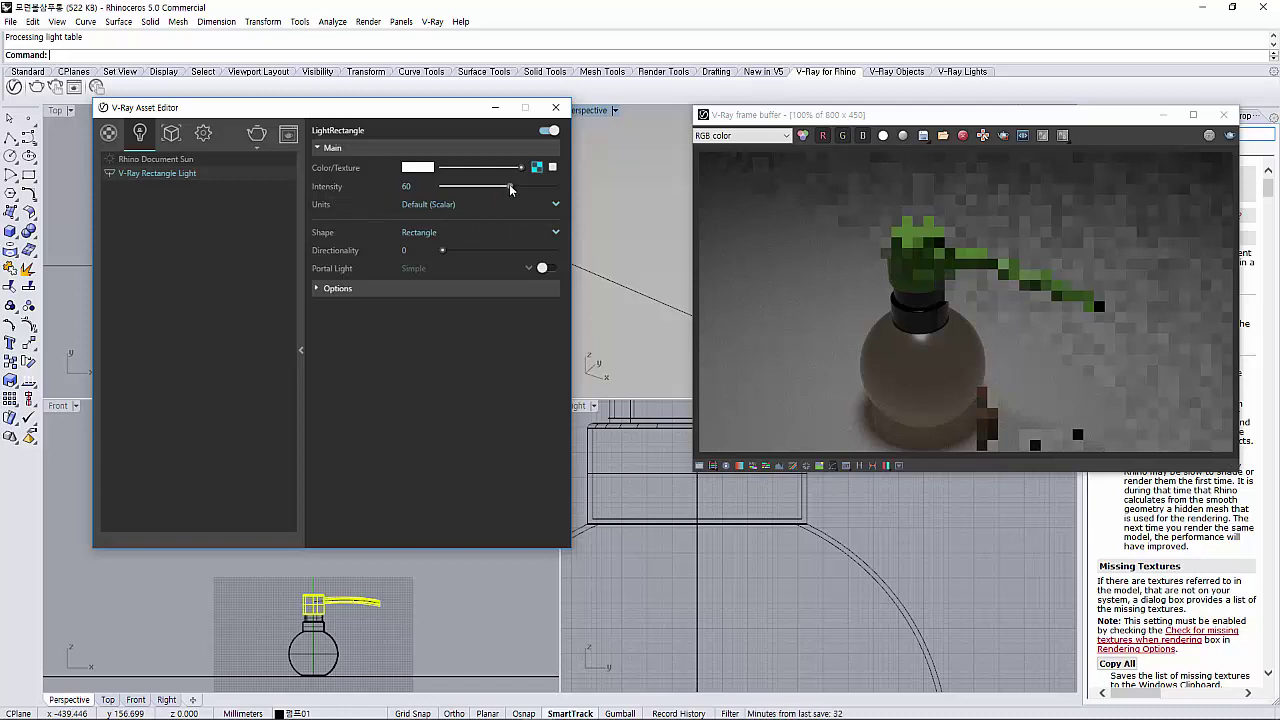
Drop the rectangle light intensity to 1 and render
{"action": "left_click_drag", "start_coordinate": [510, 189], "coordinate": [420, 186]}
{"action": "type", "text": "1"}
{"action": "key", "text": "Return"}
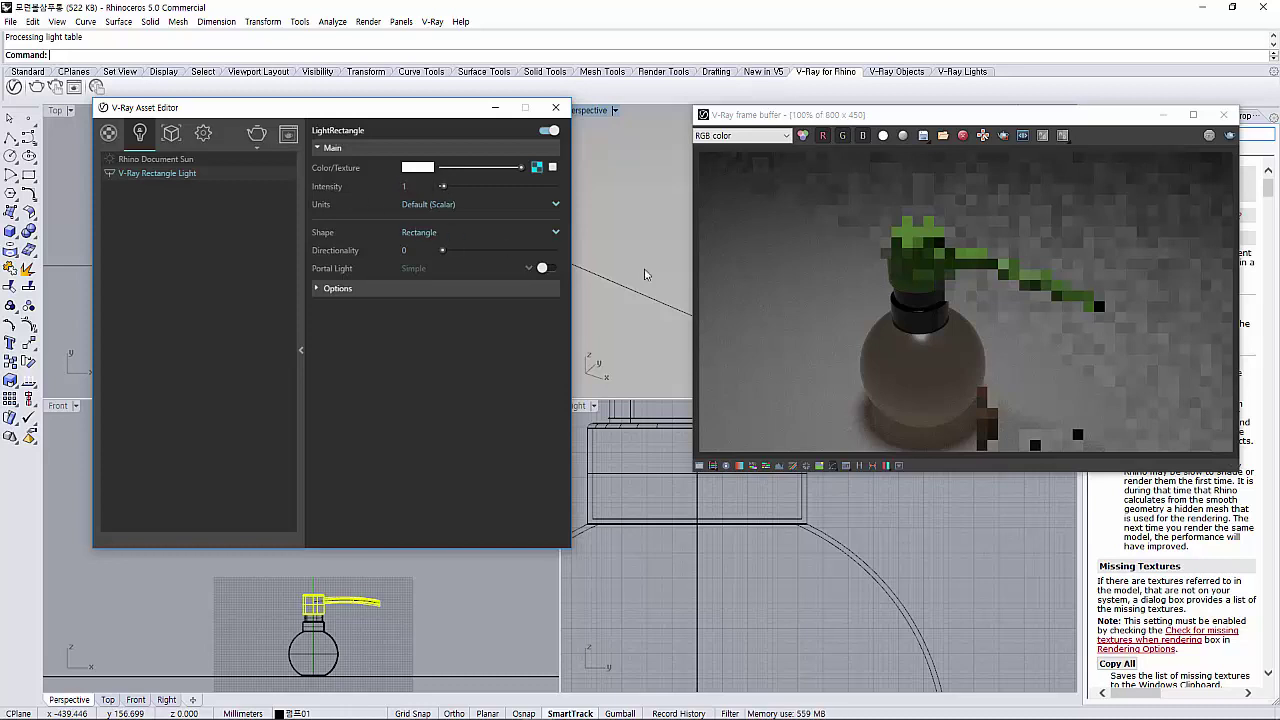
{"action": "left_click", "coordinate": [886, 466]}
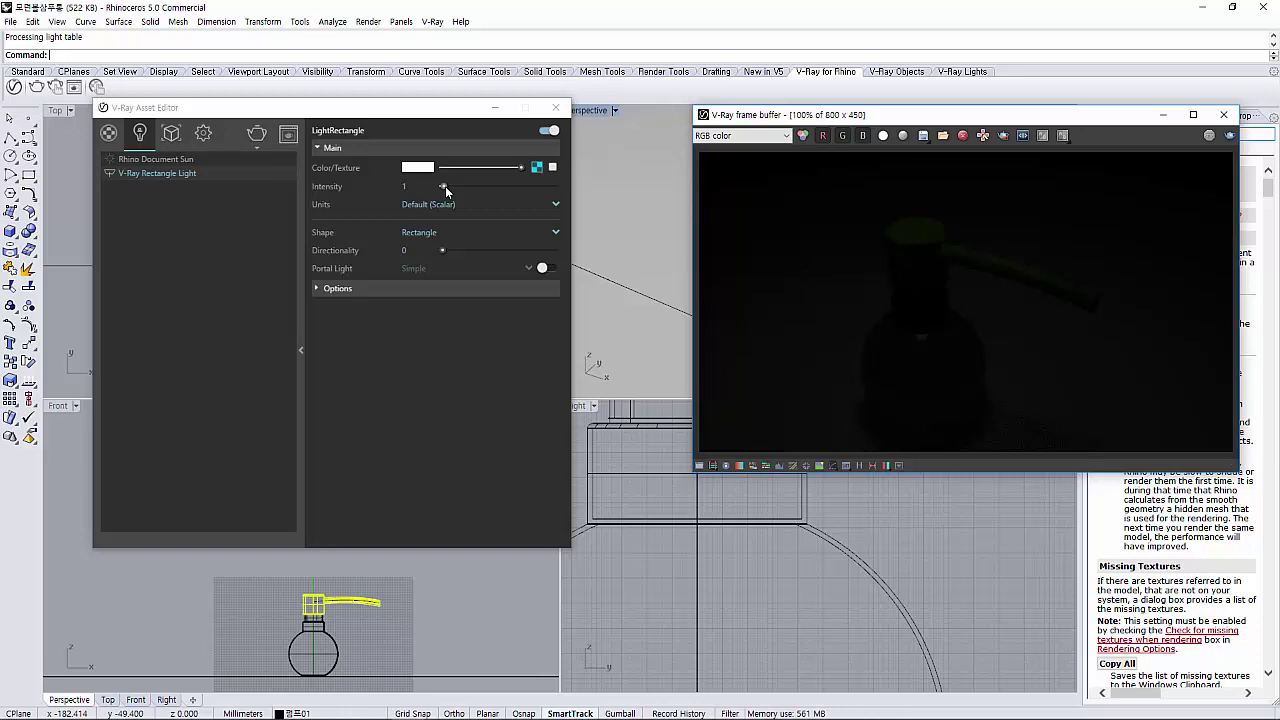
Raise the intensity to 26.8, render again, and open the intensity Units list
{"action": "left_click_drag", "start_coordinate": [445, 186], "coordinate": [446, 186]}
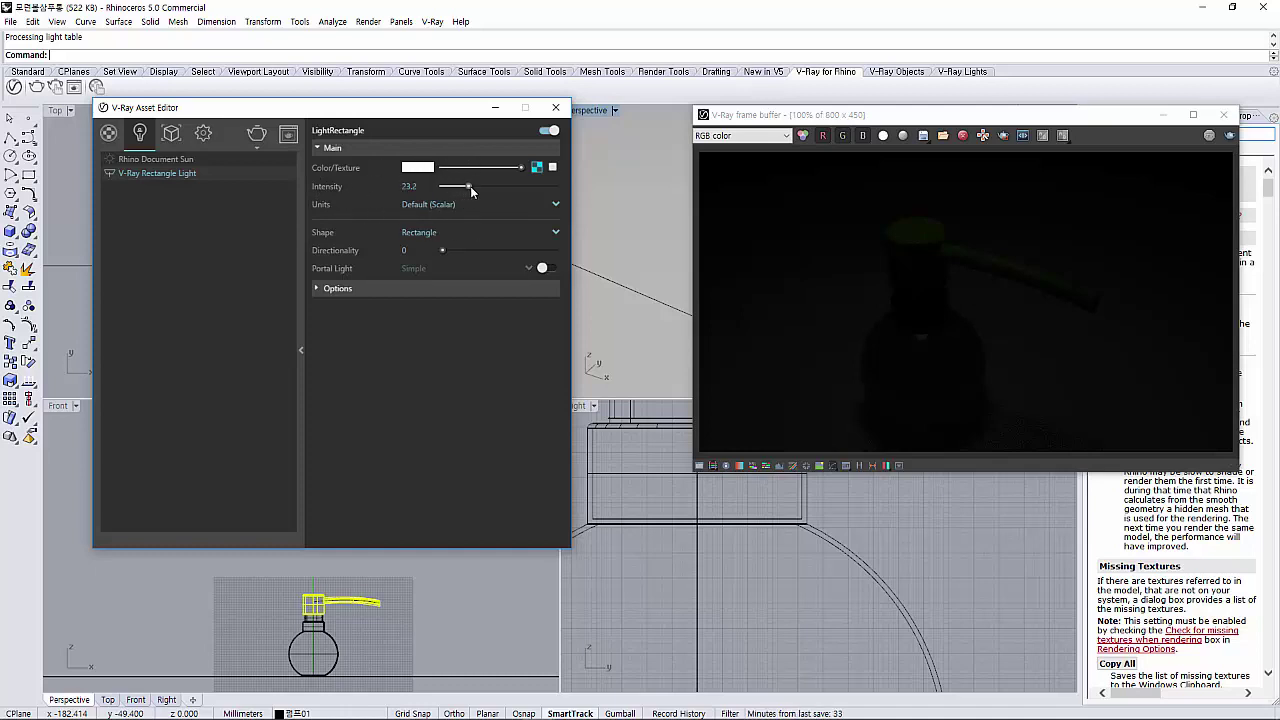
{"action": "left_click_drag", "start_coordinate": [470, 186], "coordinate": [473, 186]}
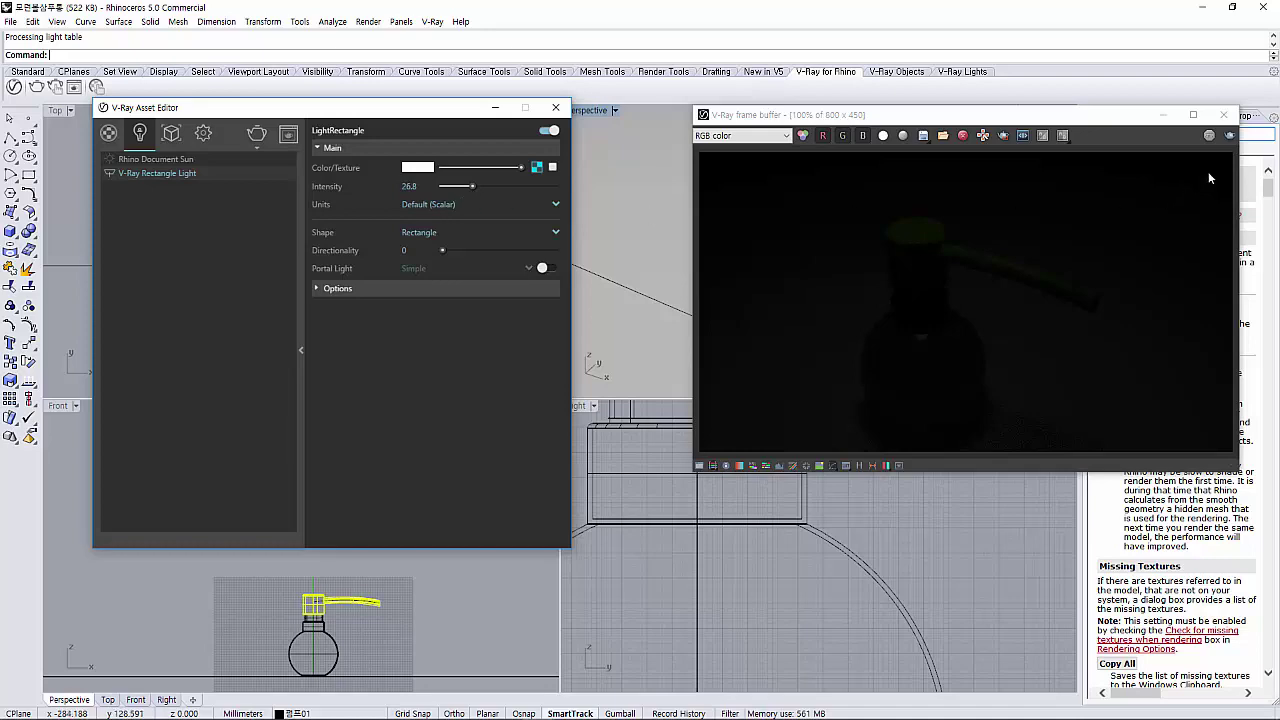
{"action": "left_click", "coordinate": [1231, 135]}
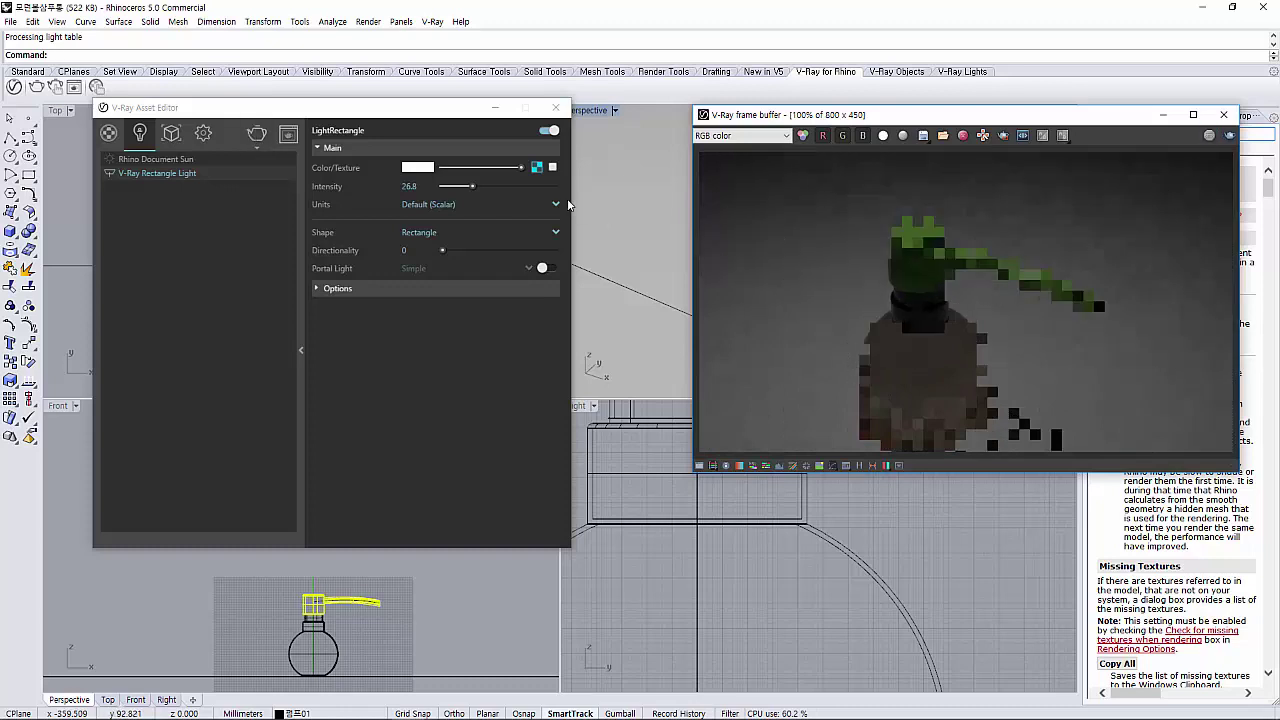
{"action": "left_click", "coordinate": [459, 207]}
{"action": "left_click", "coordinate": [459, 207]}
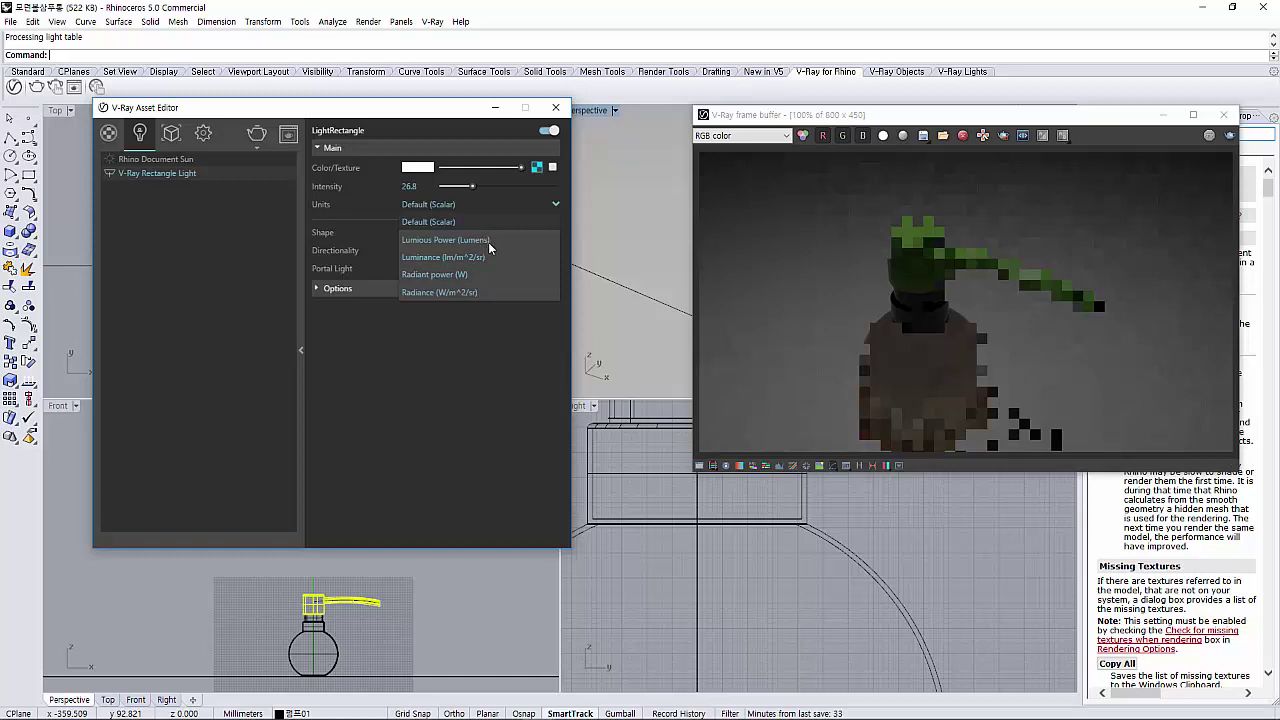
Switch the rectangle light's units to Luminous Power (Lumens)
{"action": "left_click", "coordinate": [489, 241]}
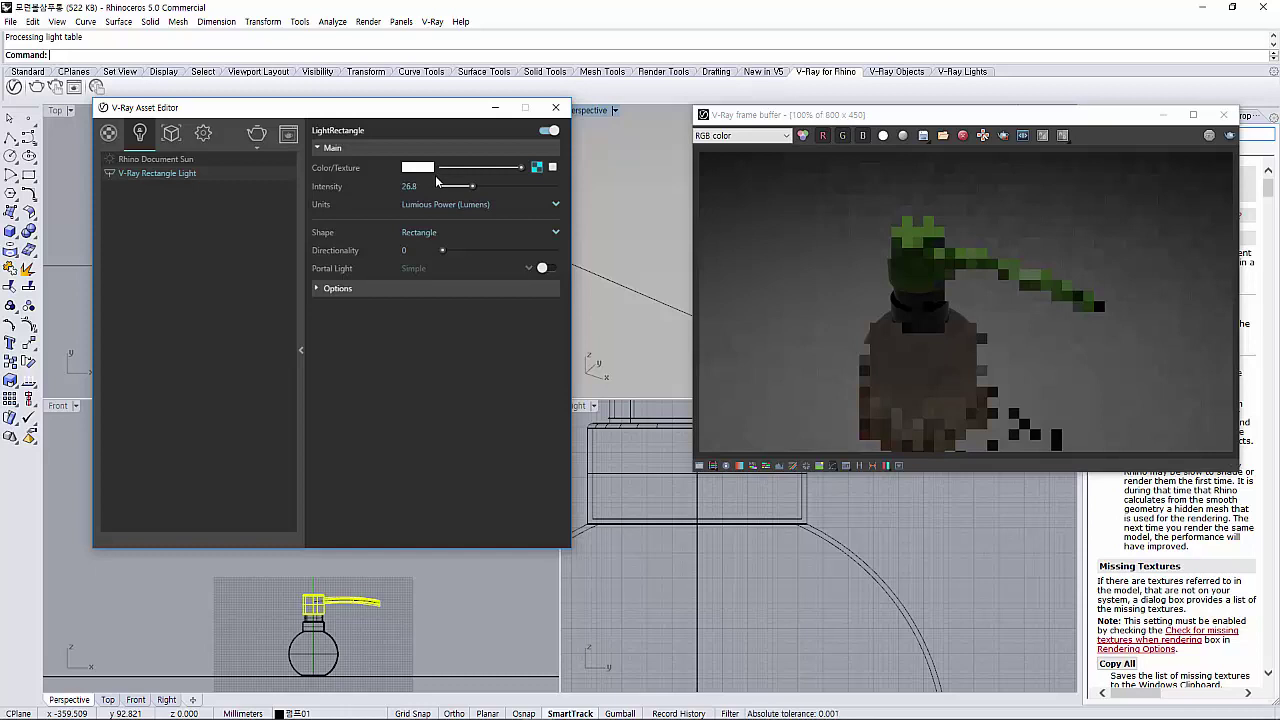
Add the line '광속/광도/휘도' to the Notepad lighting notes and minimize them
{"action": "left_click", "coordinate": [310, 679]}
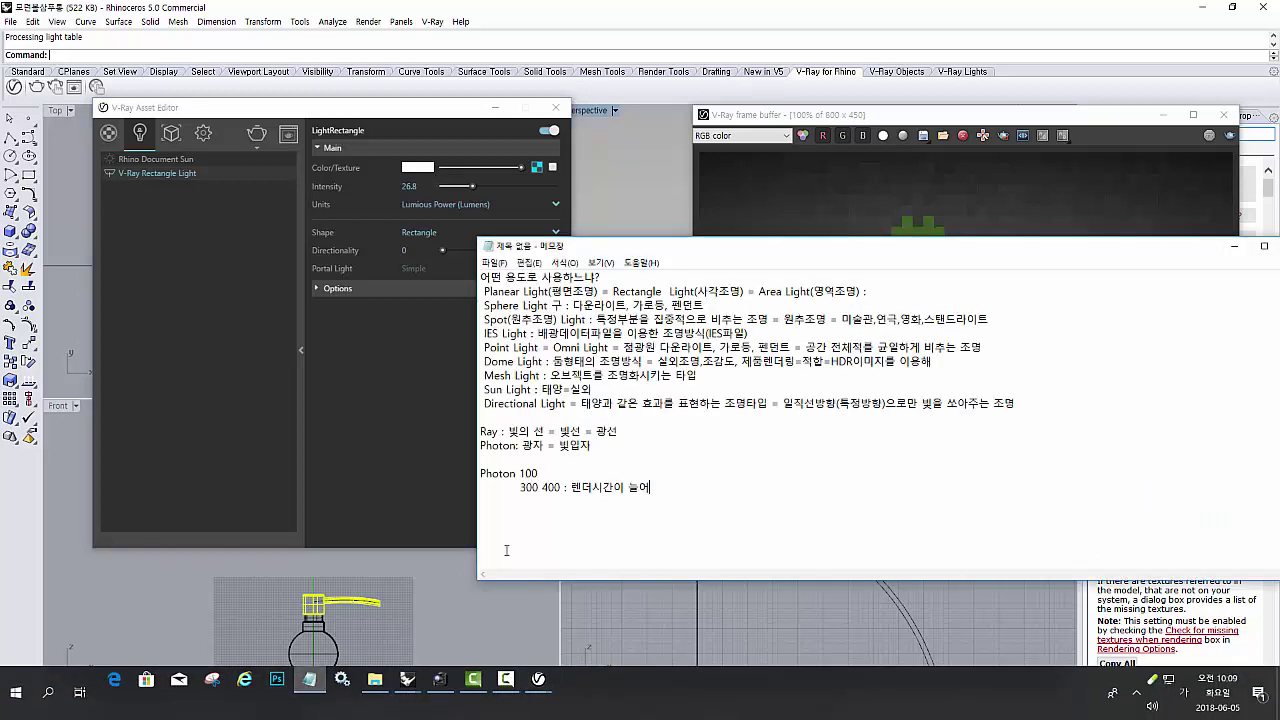
{"action": "key", "text": "Return"}
{"action": "key", "text": "Return"}
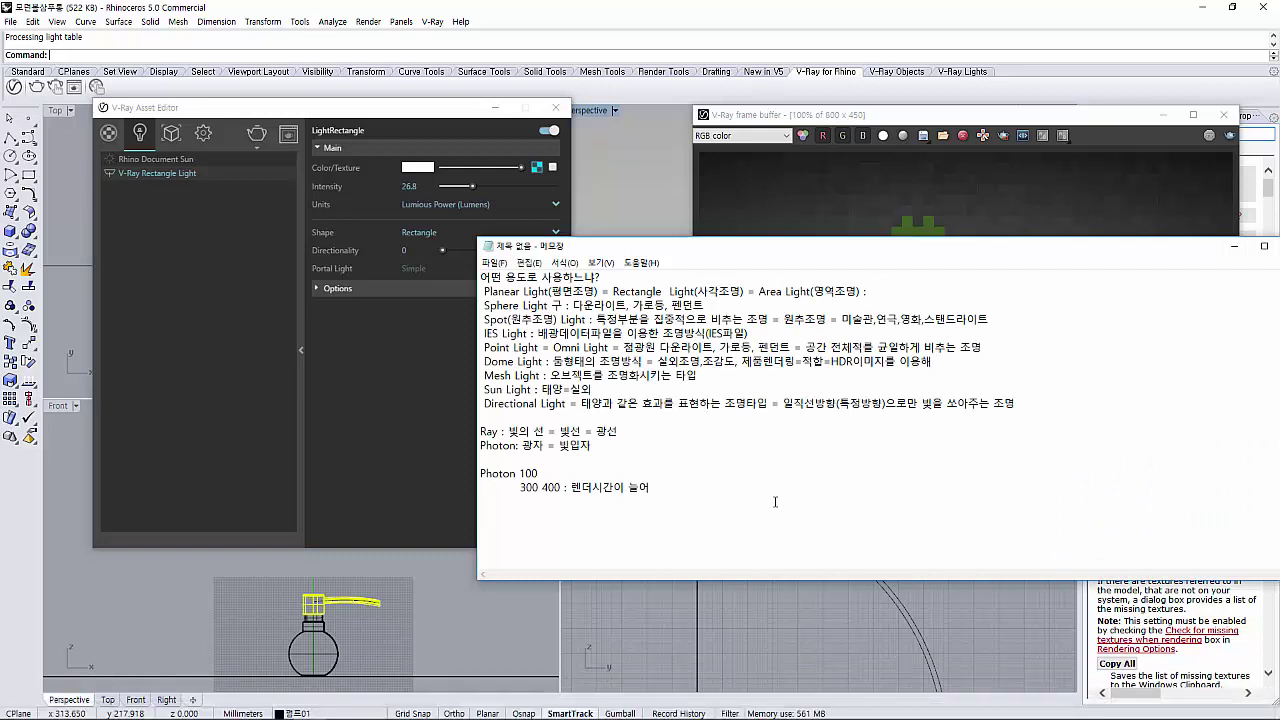
{"action": "type", "text": "광속"}
{"action": "type", "text": "/광도/ㅎ"}
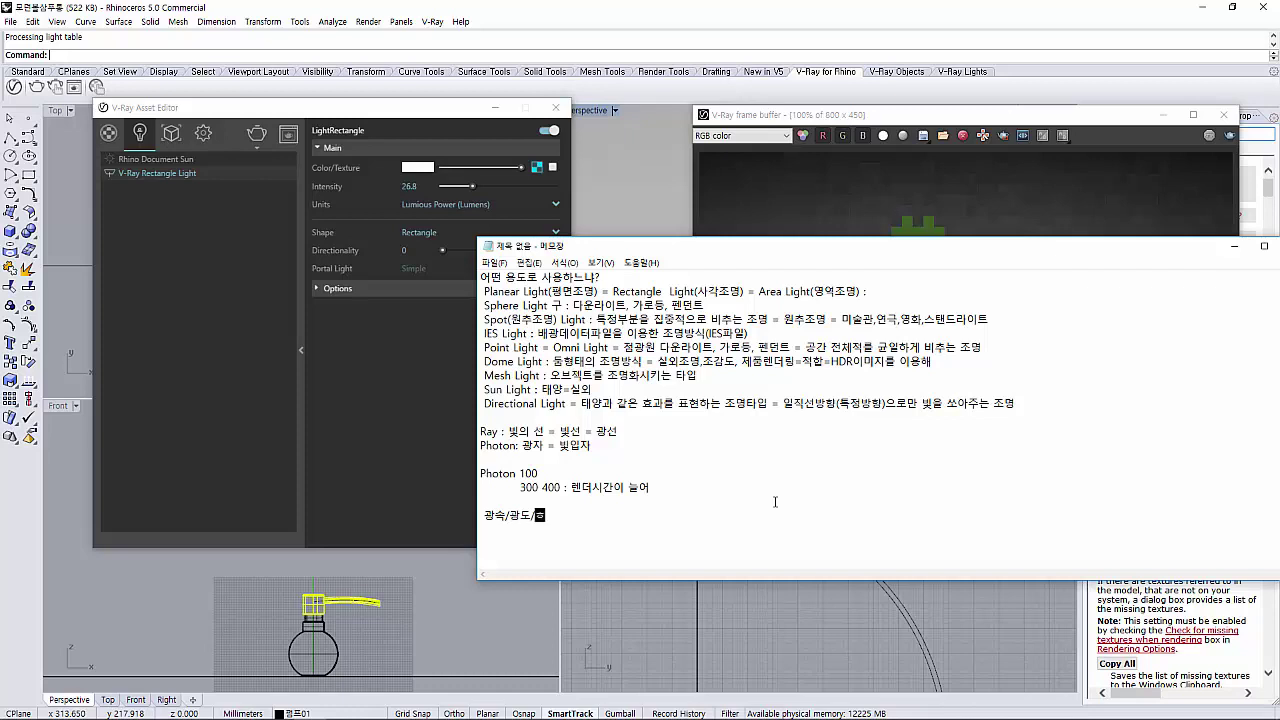
{"action": "type", "text": "휘도"}
{"action": "type", "text": "도"}
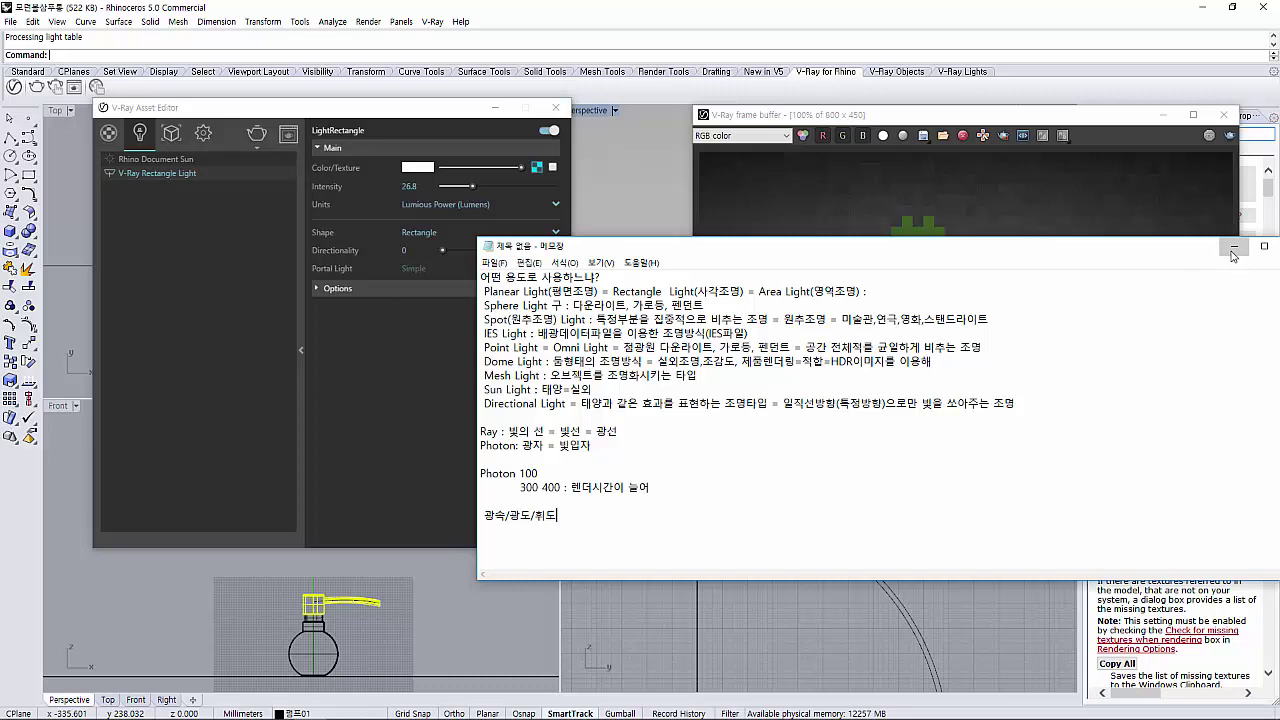
{"action": "left_click", "coordinate": [1233, 253]}
Set the rectangle light's intensity units to Radiant power (W), keeping the value 26.8
{"action": "left_click", "coordinate": [438, 206]}
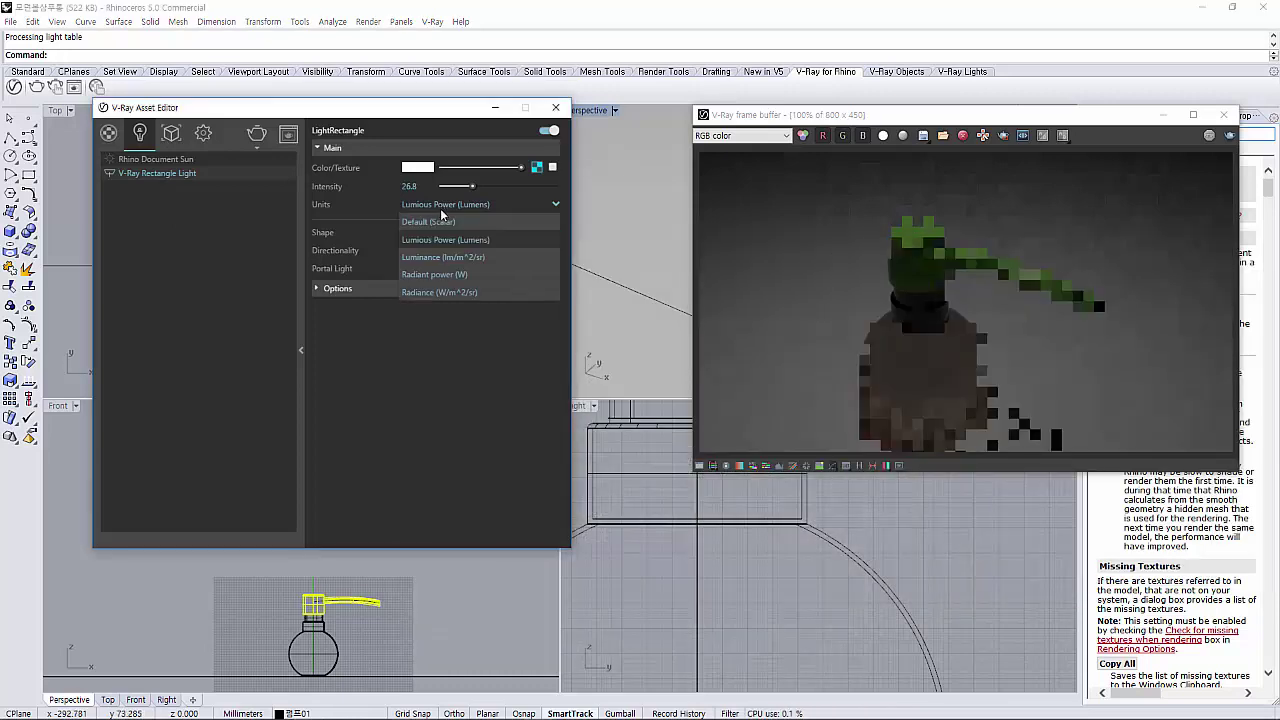
{"action": "left_click", "coordinate": [444, 222]}
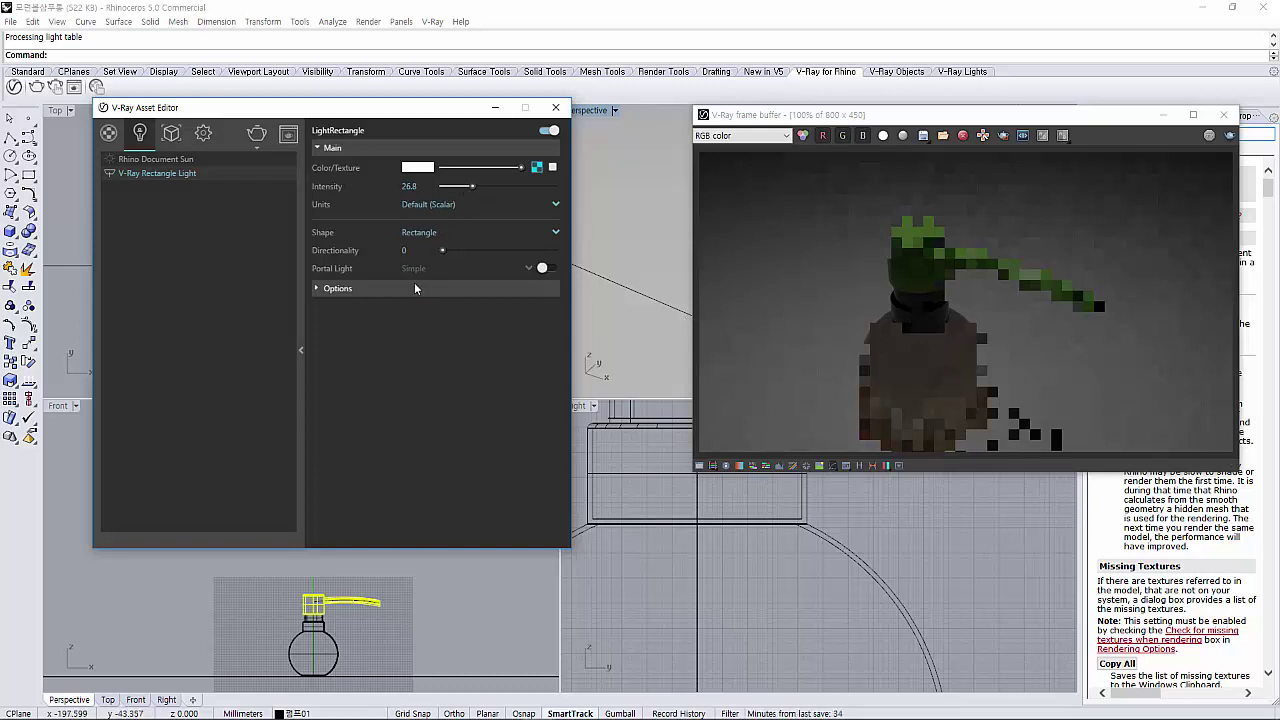
{"action": "left_click", "coordinate": [452, 206]}
{"action": "left_click", "coordinate": [472, 274]}
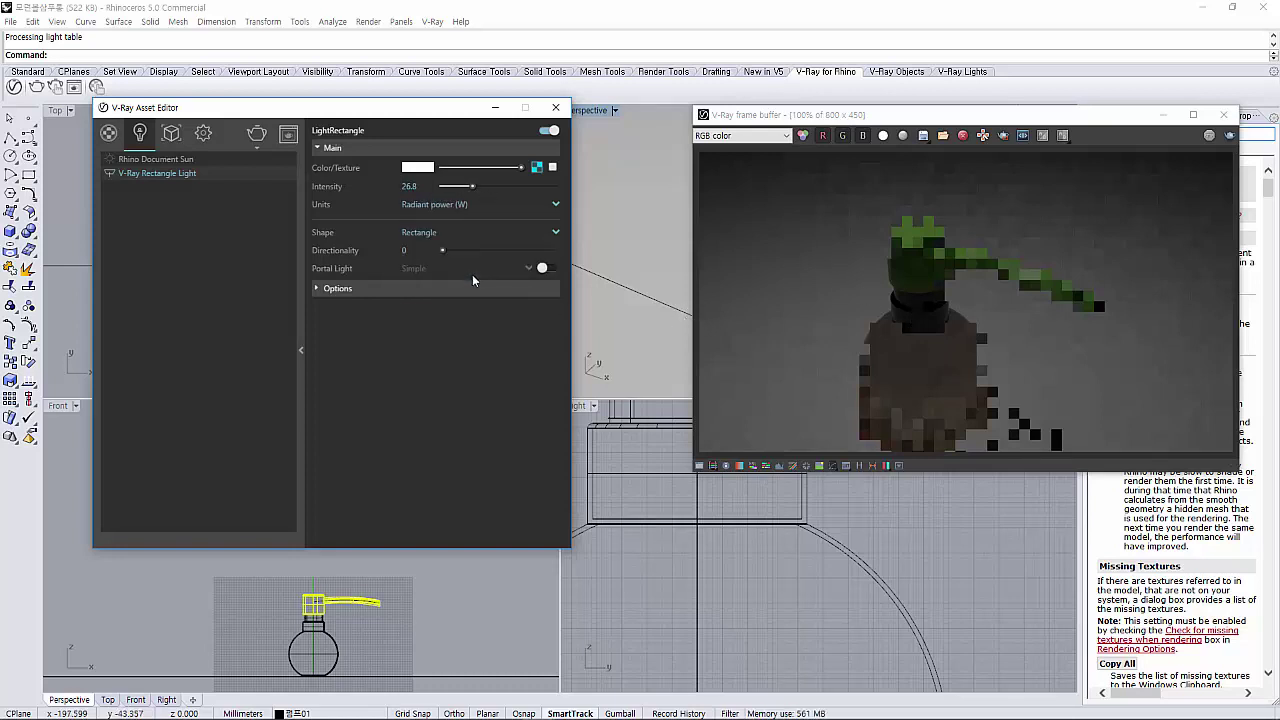
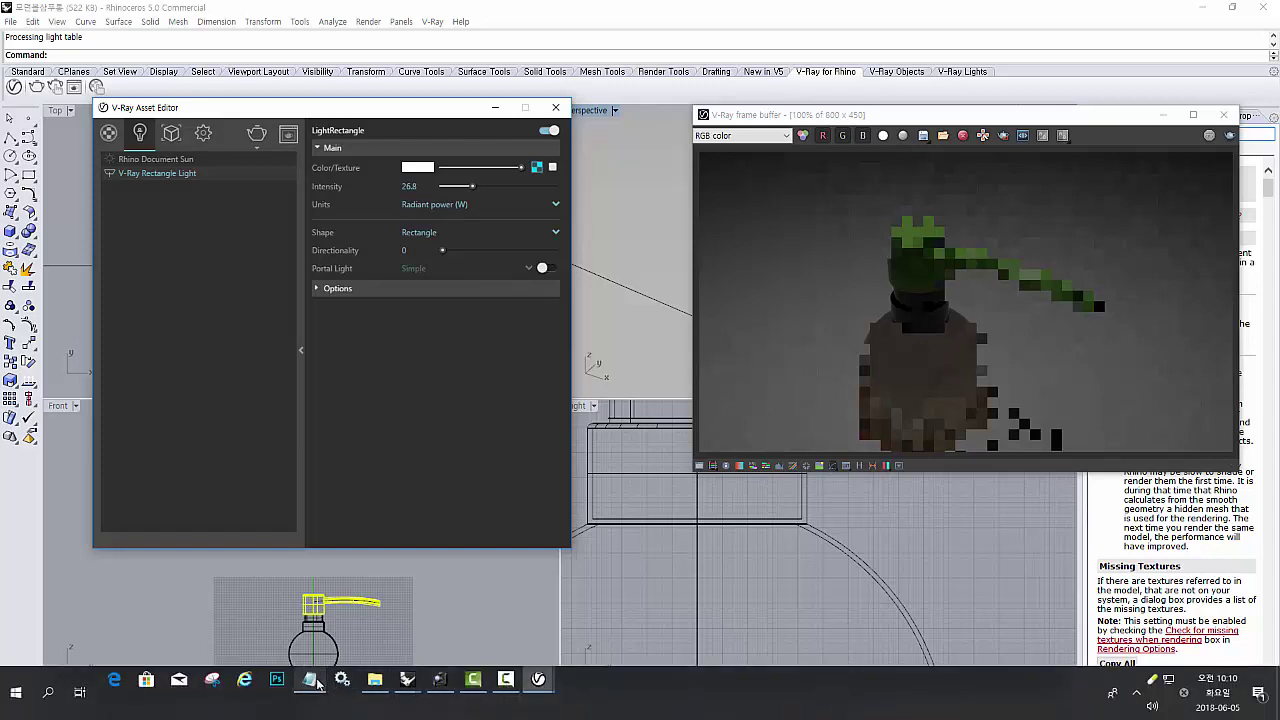
Type the 권장조도 note: 특정한 장소에서 사용되는 조명수치 (가정,사무실,병원,백화점,복도)
{"action": "left_click", "coordinate": [316, 683]}
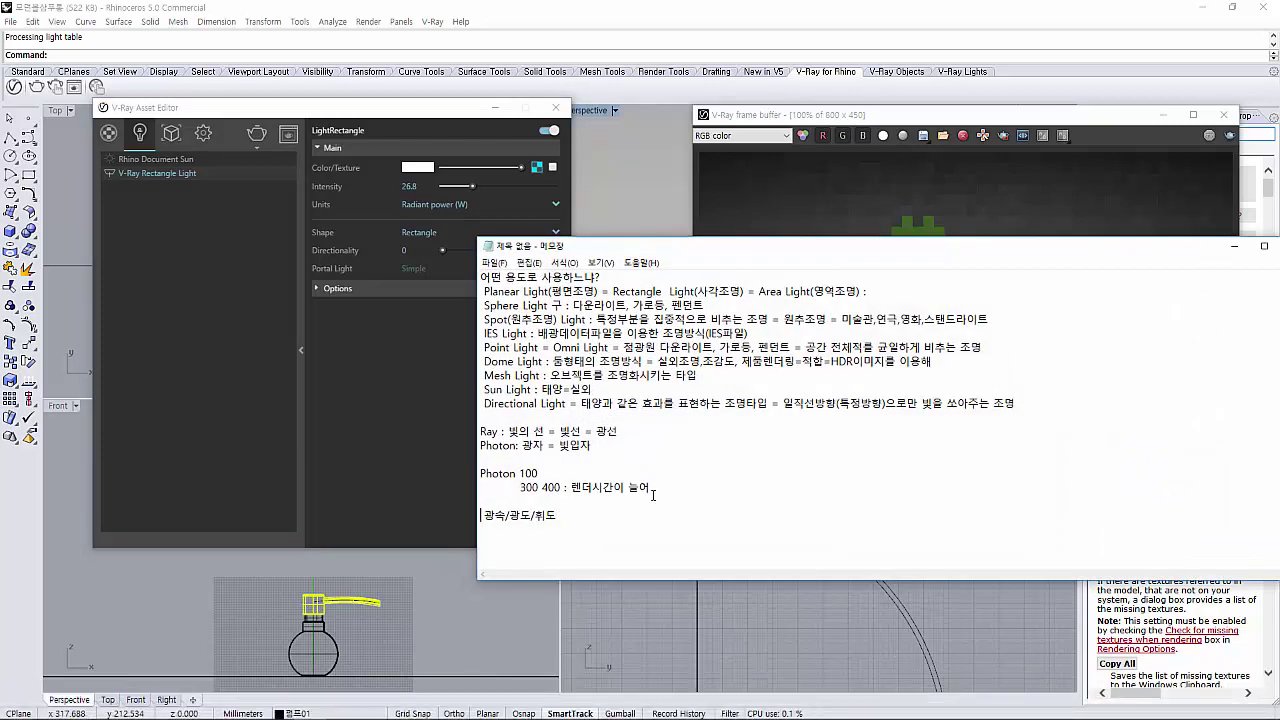
{"action": "type", "text": "권장"}
{"action": "type", "text": "조도"}
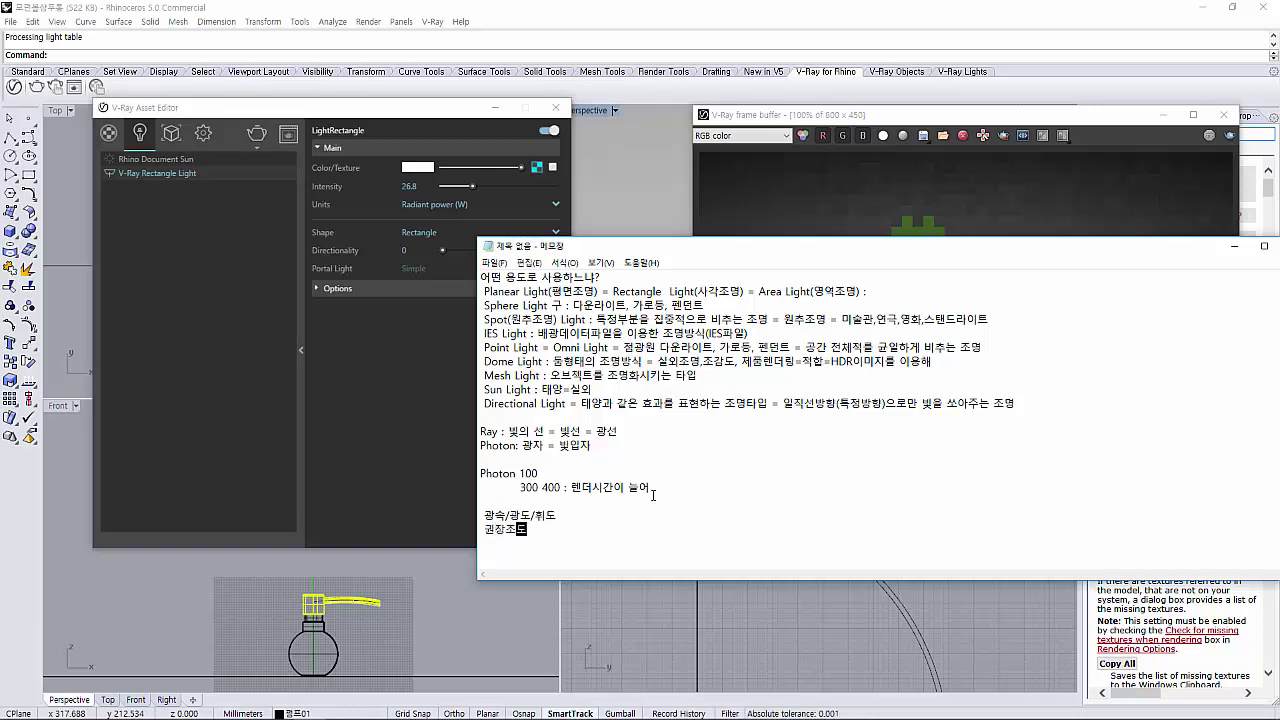
{"action": "type", "text": " : 독"}
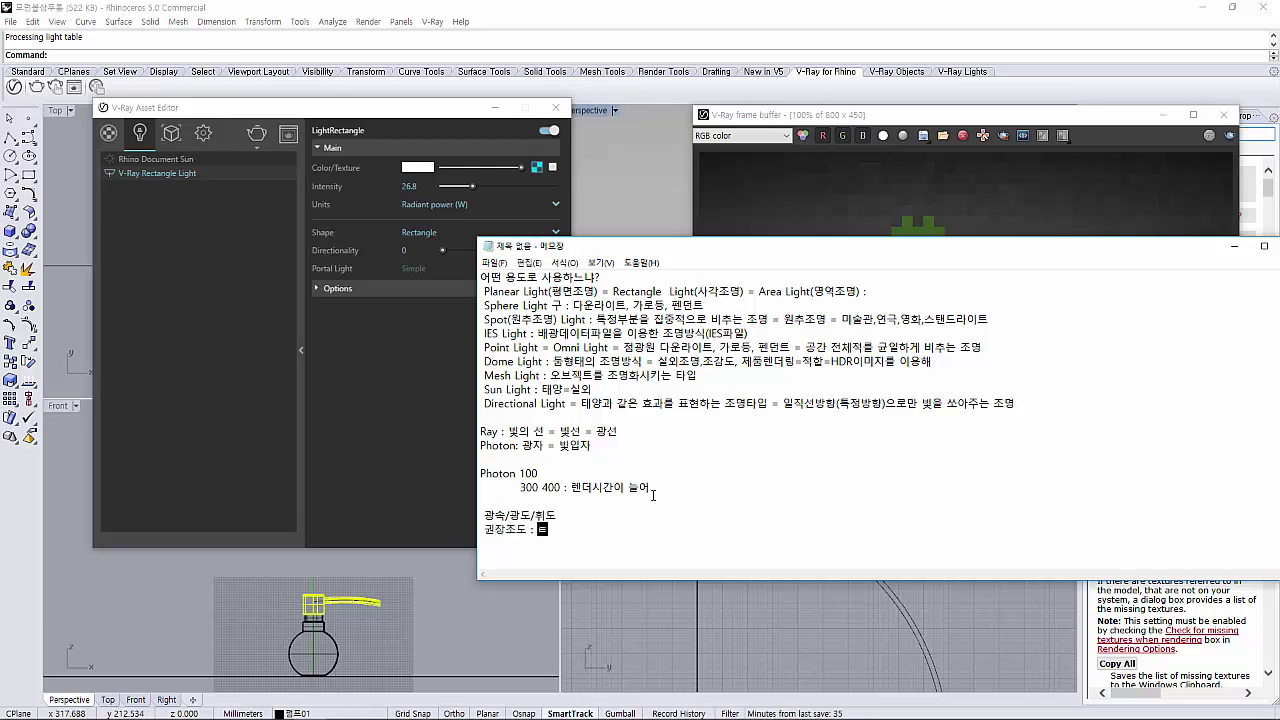
{"action": "type", "text": "저정한 장소"}
{"action": "type", "text": "에서 사용되는 "}
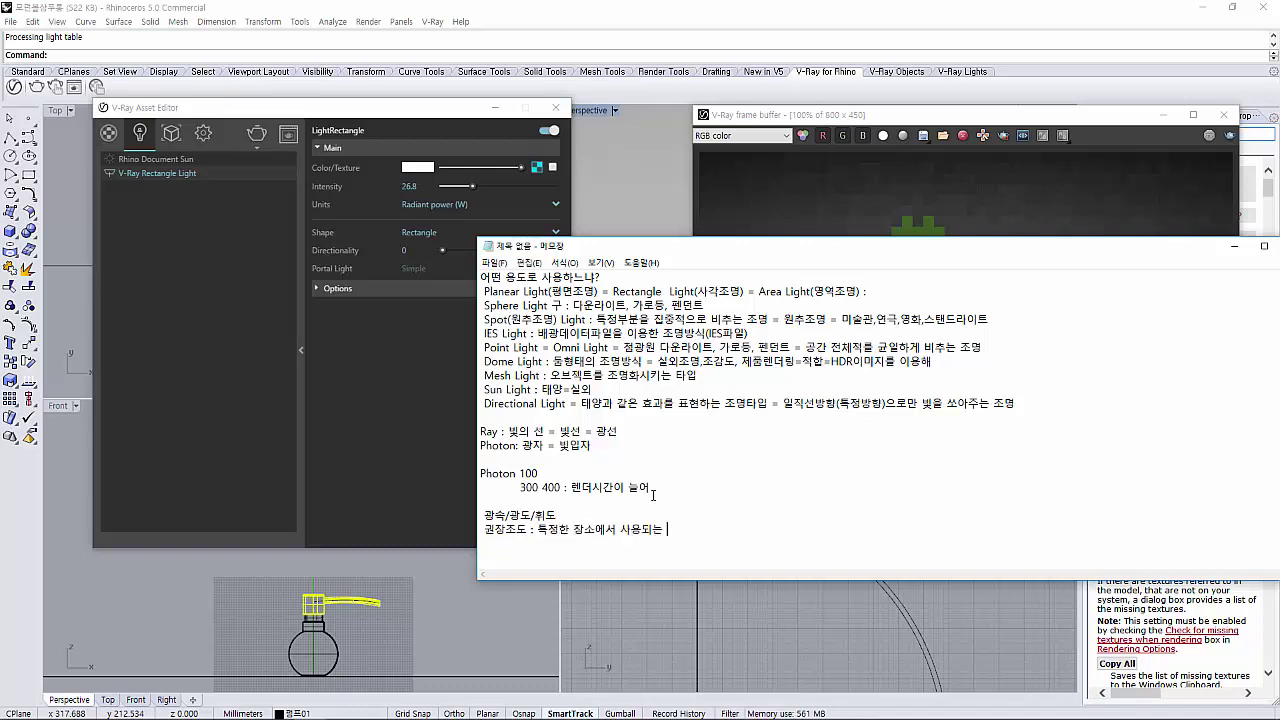
{"action": "type", "text": "조명수"}
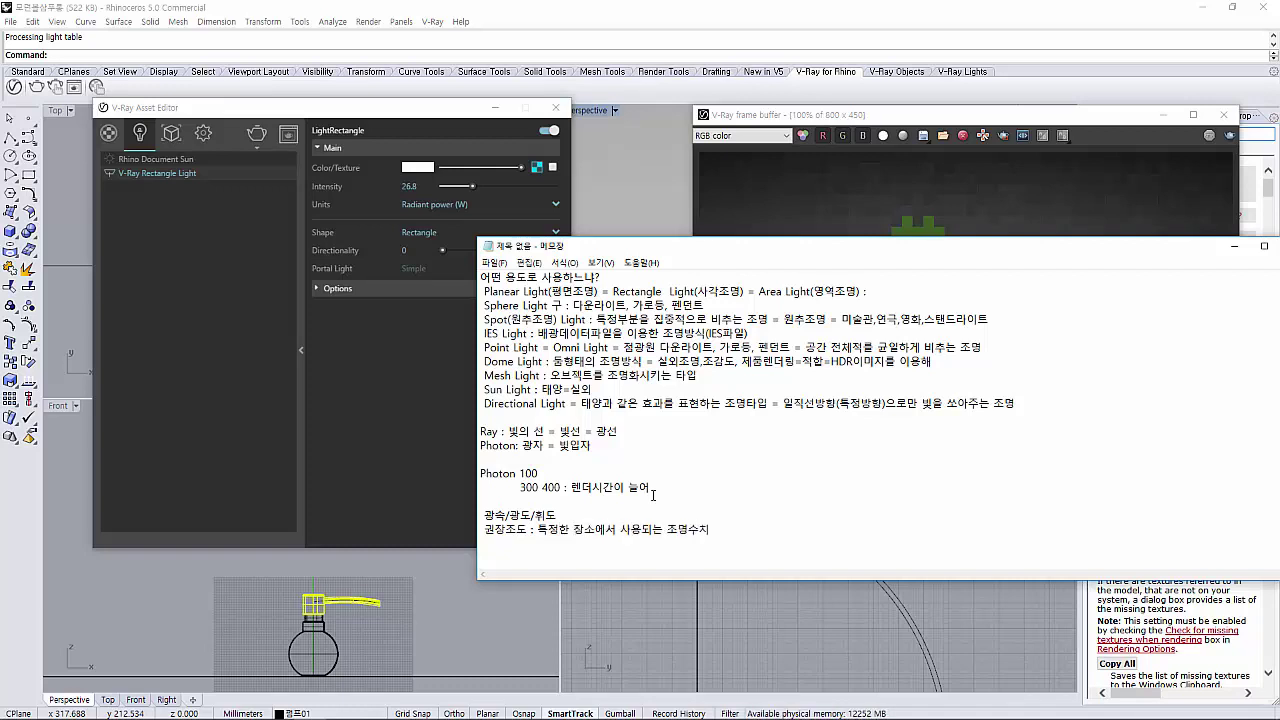
{"action": "type", "text": "치"}
{"action": "key", "text": "Right"}
{"action": "type", "text": "(가정"}
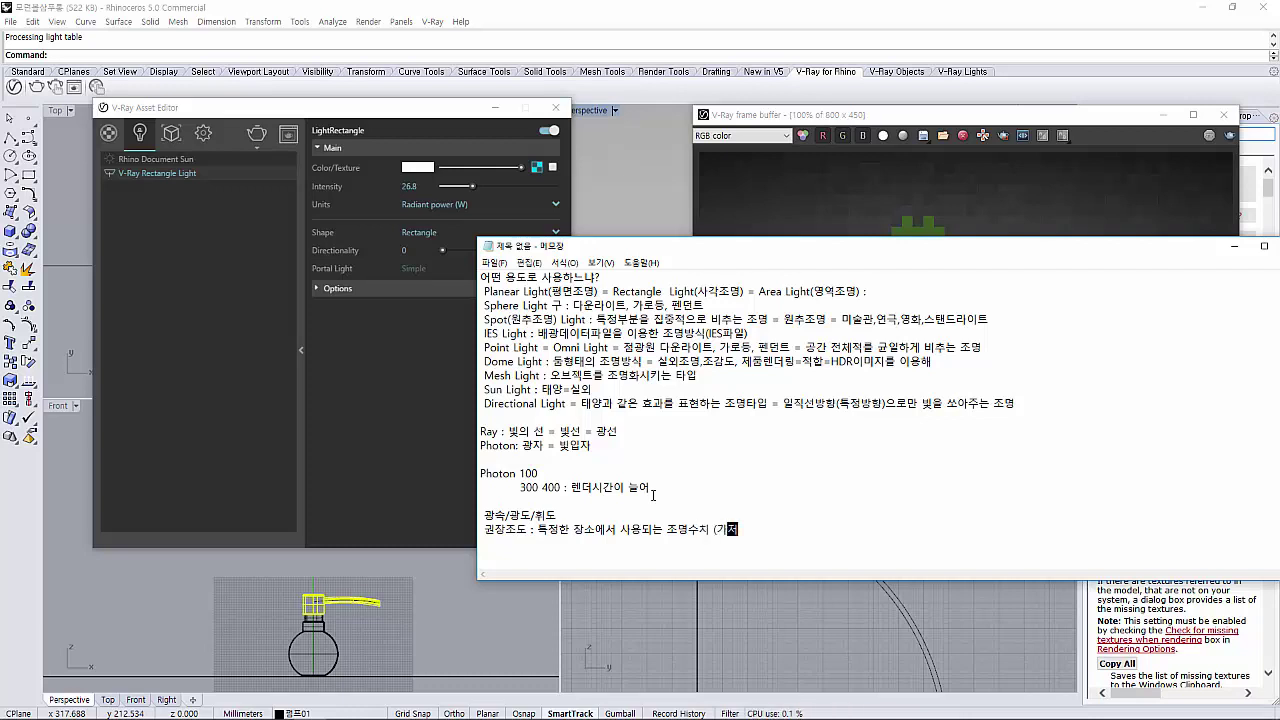
{"action": "type", "text": ",사무실,"}
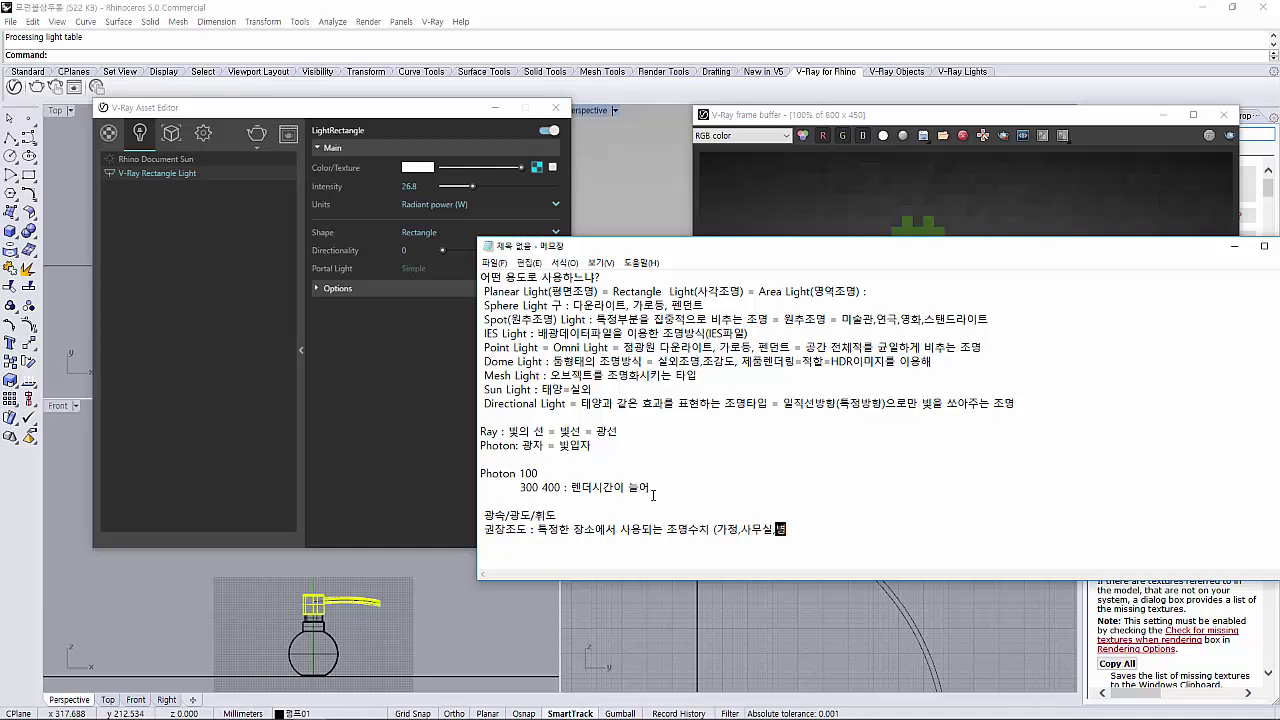
{"action": "type", "text": "병원,배"}
{"action": "type", "text": "백화점,"}
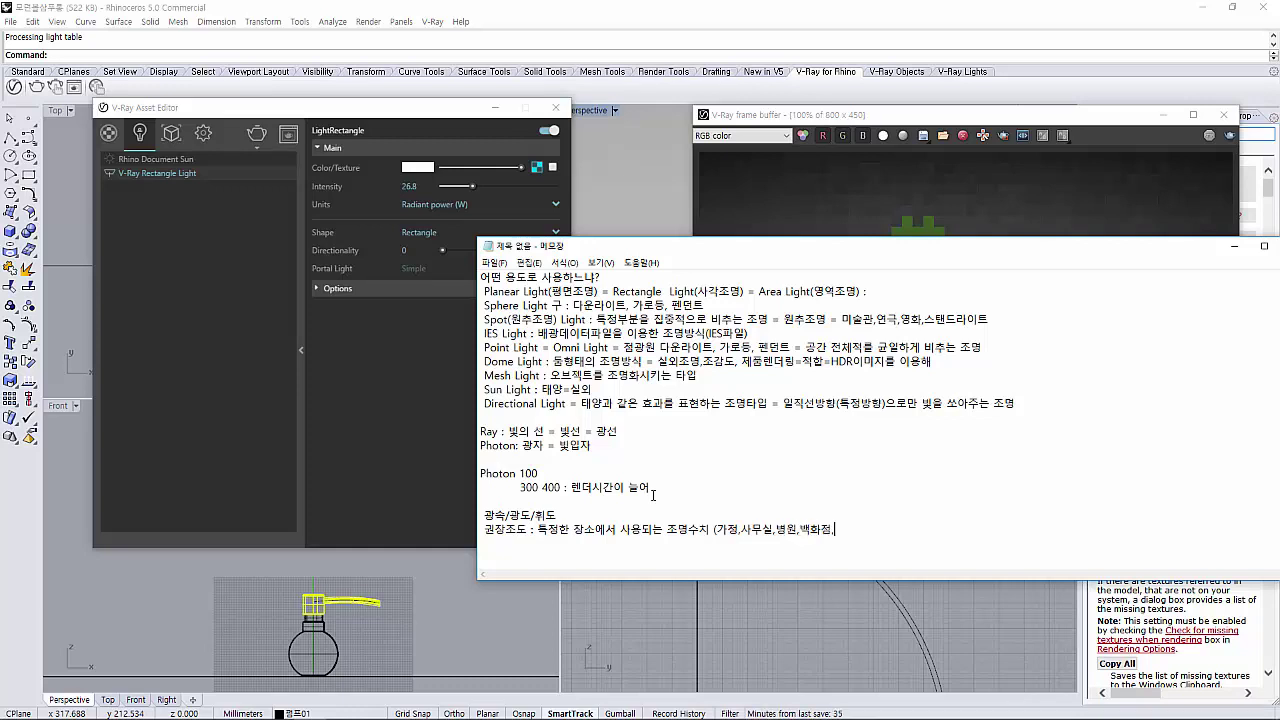
{"action": "type", "text": "복도)"}
Set the rectangle light's units to Default (Scalar)
{"action": "left_click_drag", "start_coordinate": [838, 245], "coordinate": [479, 212]}
{"action": "left_click", "coordinate": [479, 251]}
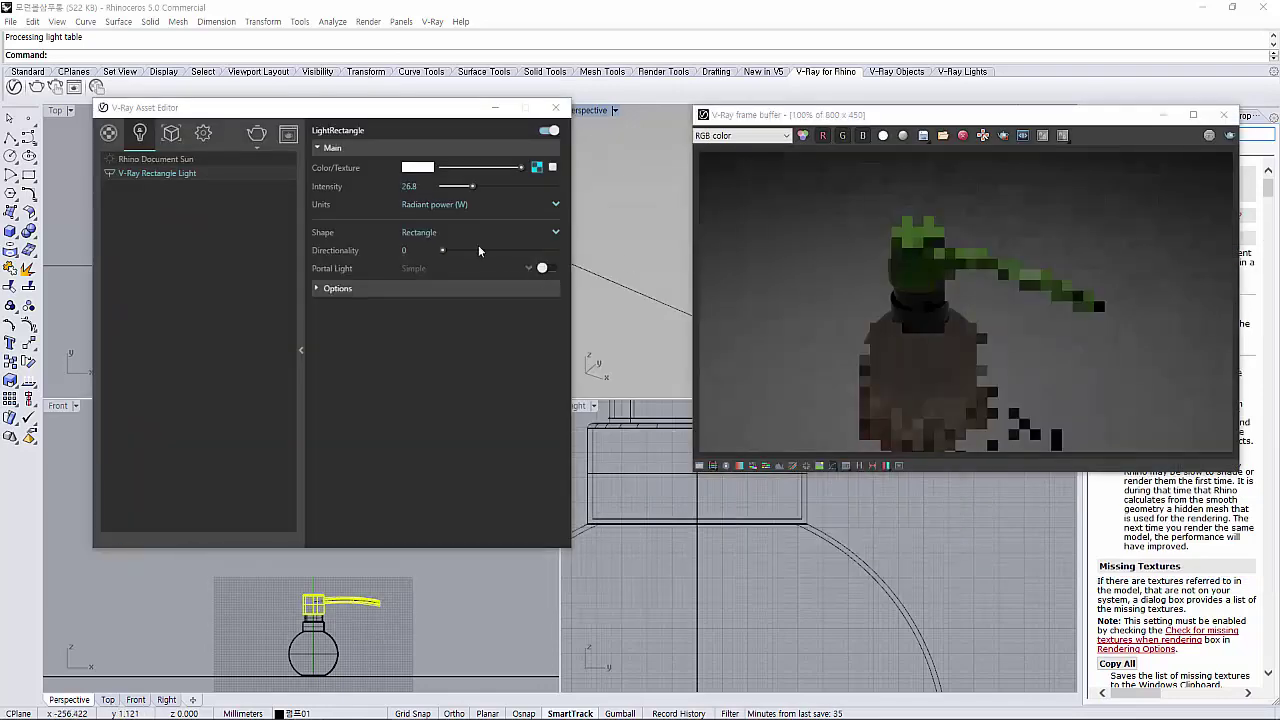
{"action": "left_click", "coordinate": [450, 204]}
{"action": "left_click", "coordinate": [450, 220]}
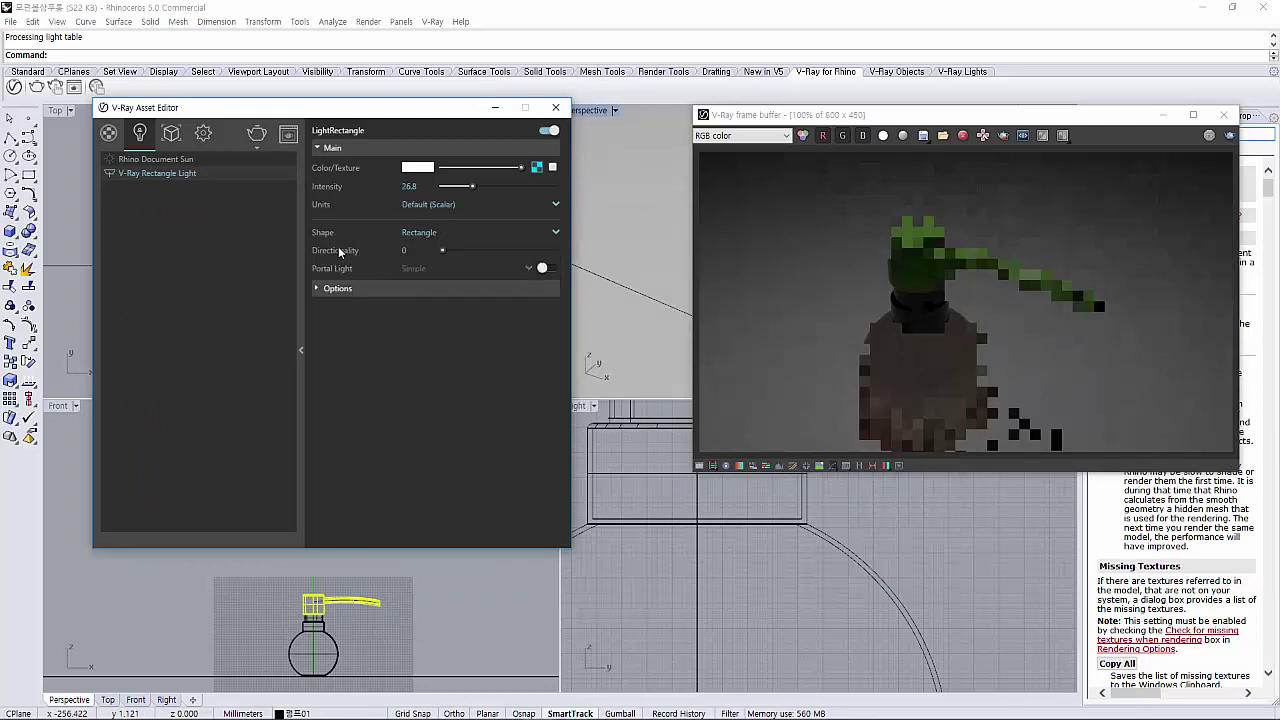
Close the render progress window, test Portal Light on and off, and return to the notes
{"action": "left_click_drag", "start_coordinate": [255, 107], "coordinate": [479, 259]}
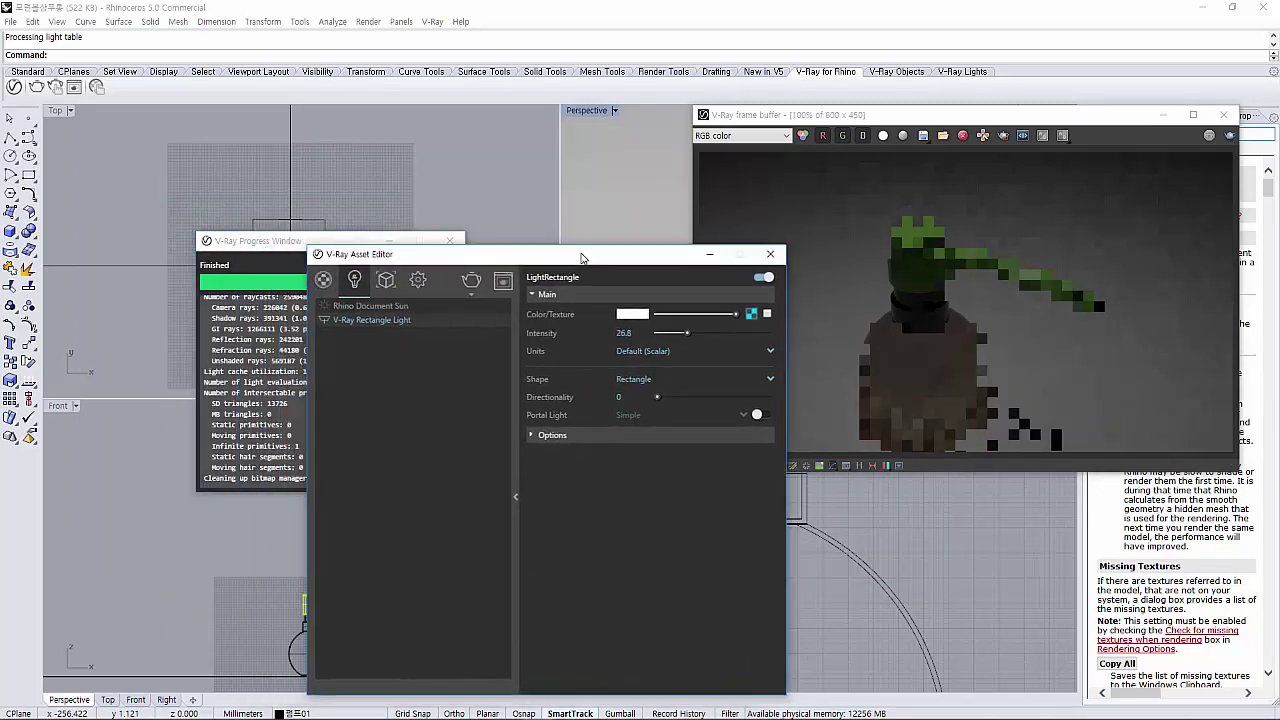
{"action": "left_click", "coordinate": [449, 241]}
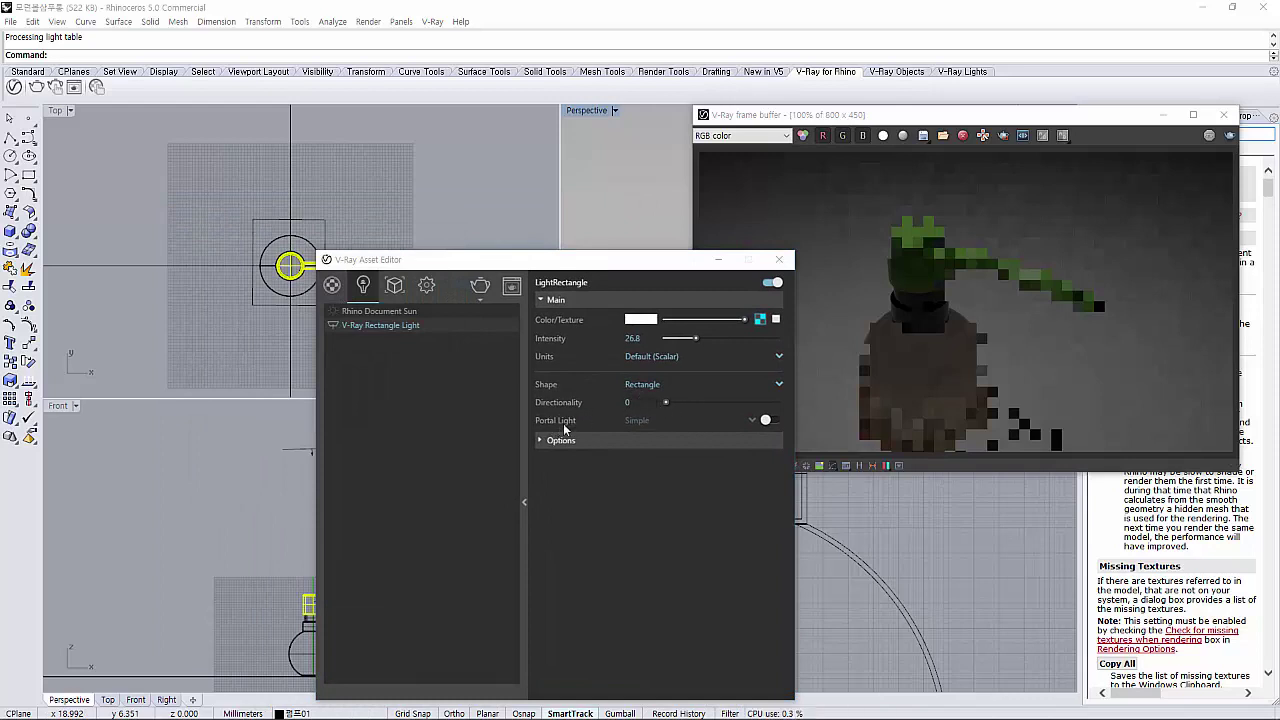
{"action": "left_click_drag", "start_coordinate": [678, 259], "coordinate": [536, 111]}
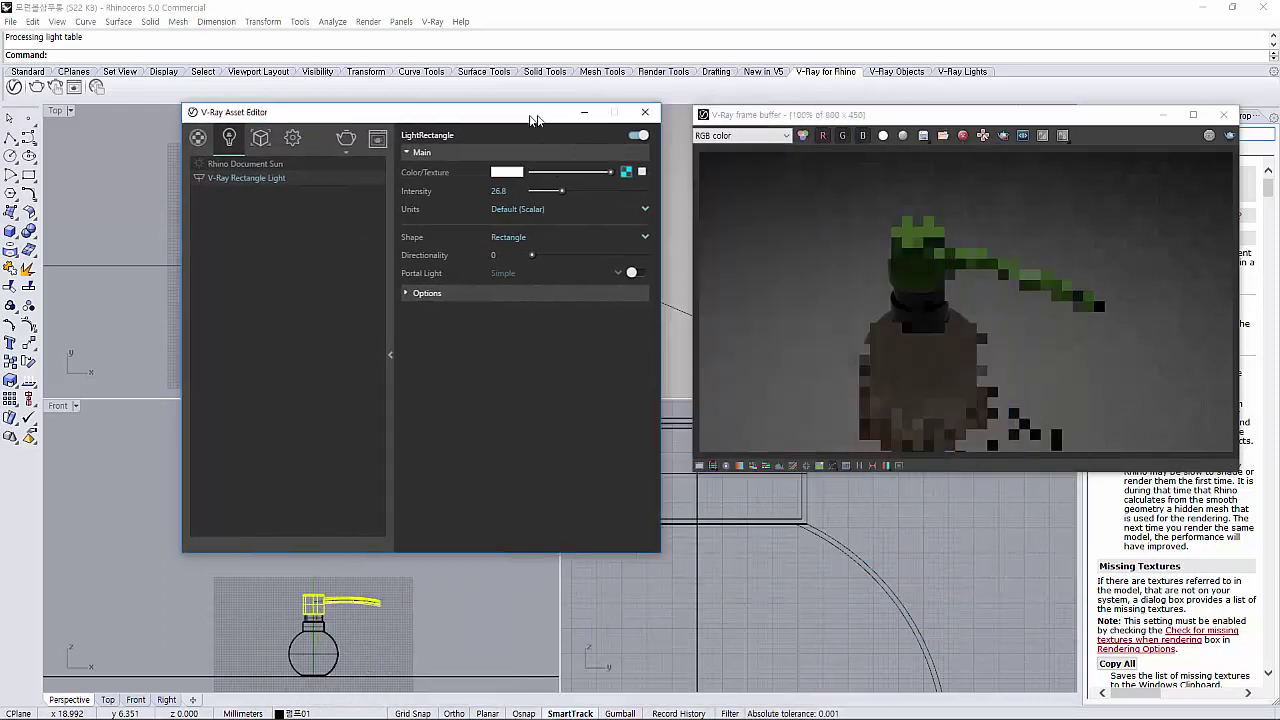
{"action": "left_click", "coordinate": [628, 272]}
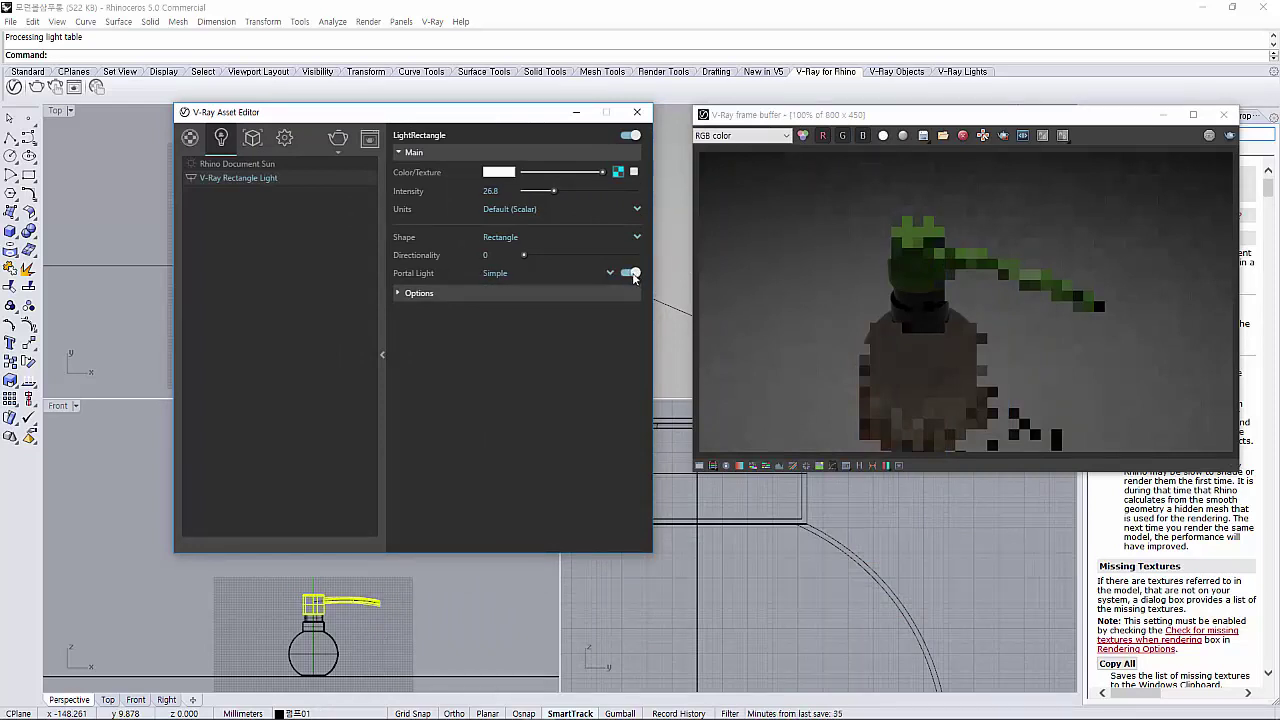
{"action": "left_click", "coordinate": [626, 274]}
{"action": "left_click", "coordinate": [312, 680]}
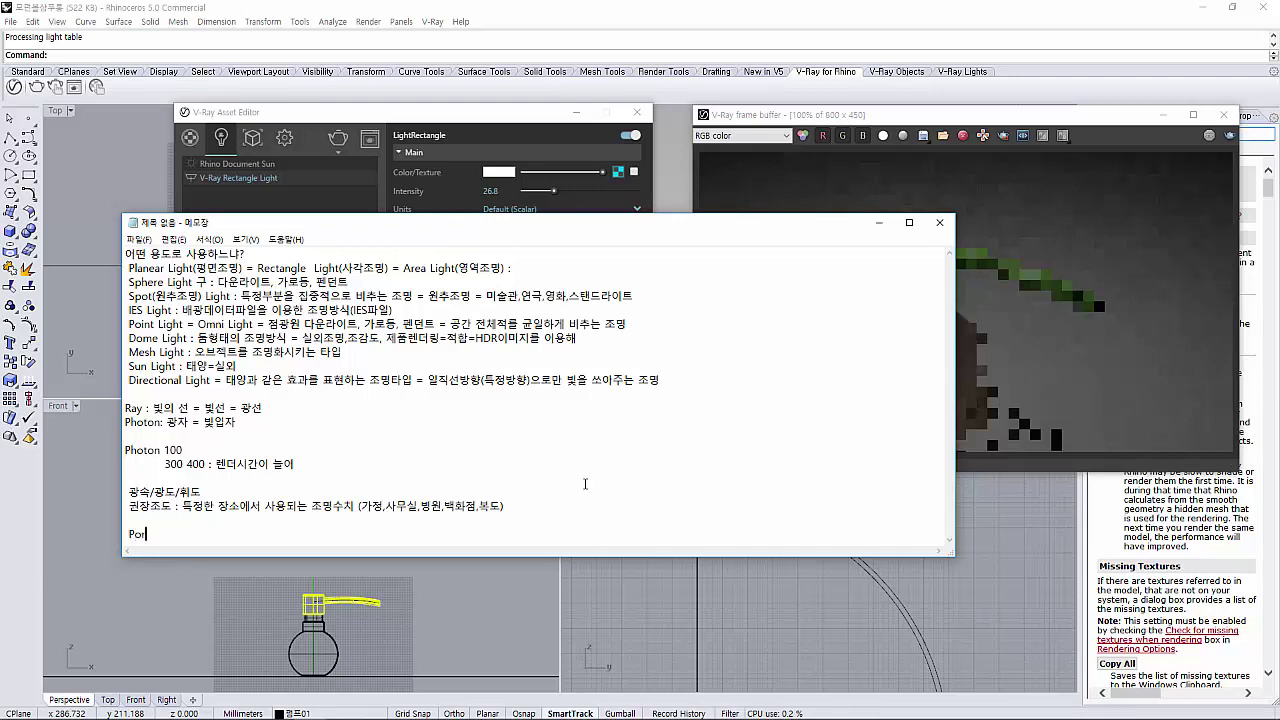
Type the 'Portal :' line: it channels outside light indoors (역할)
{"action": "type", "text": "Portal :"}
{"action": "type", "text": "외부"}
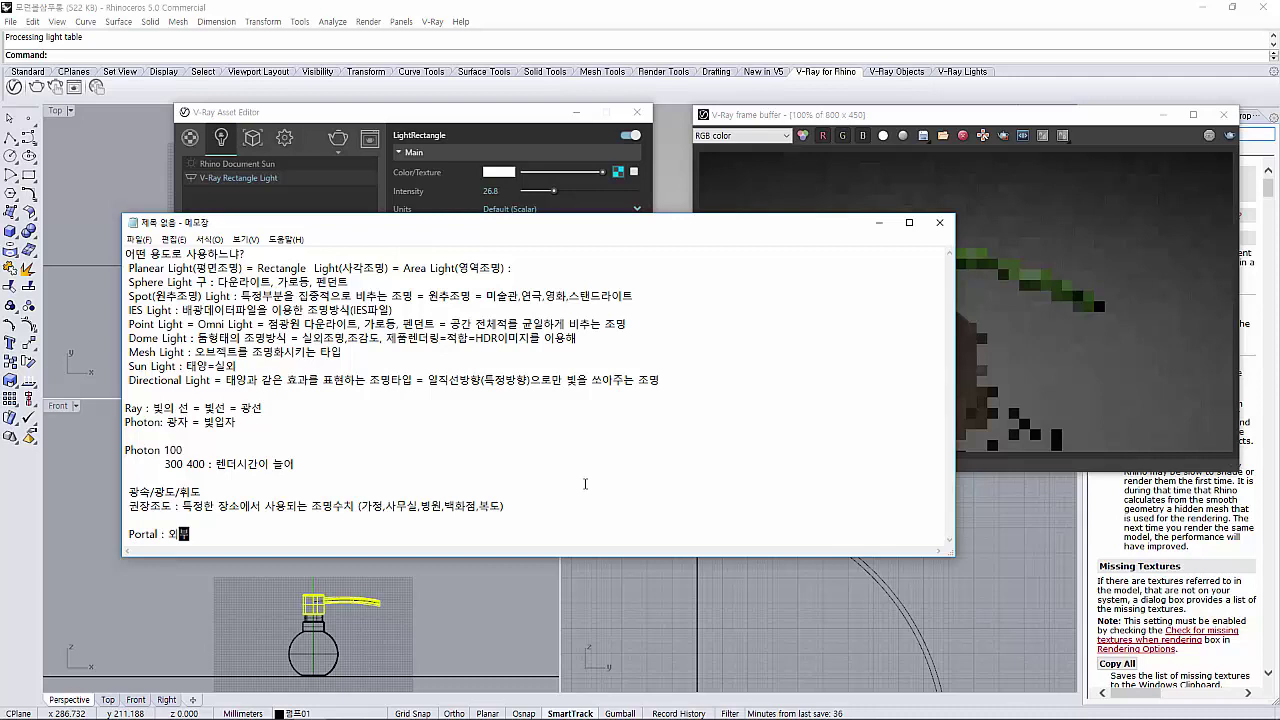
{"action": "type", "text": "에 있는 "}
{"action": "type", "text": "네빛을 실"}
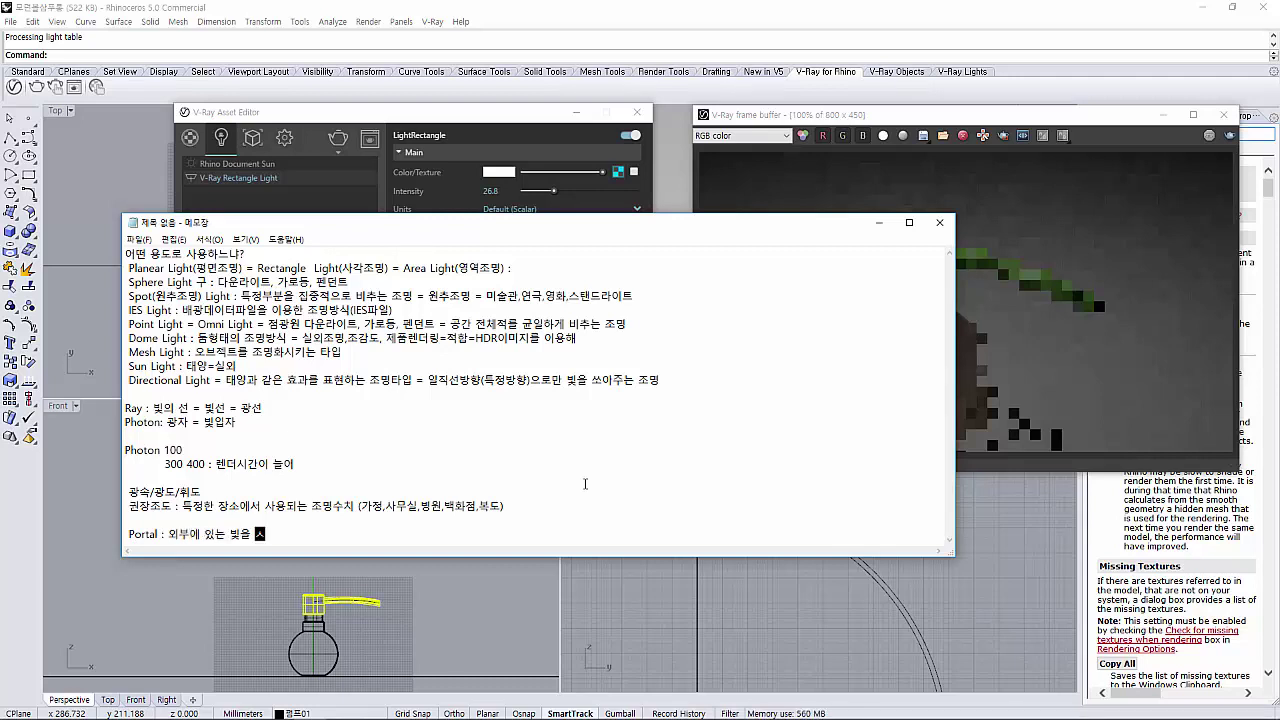
{"action": "type", "text": "내로 유"}
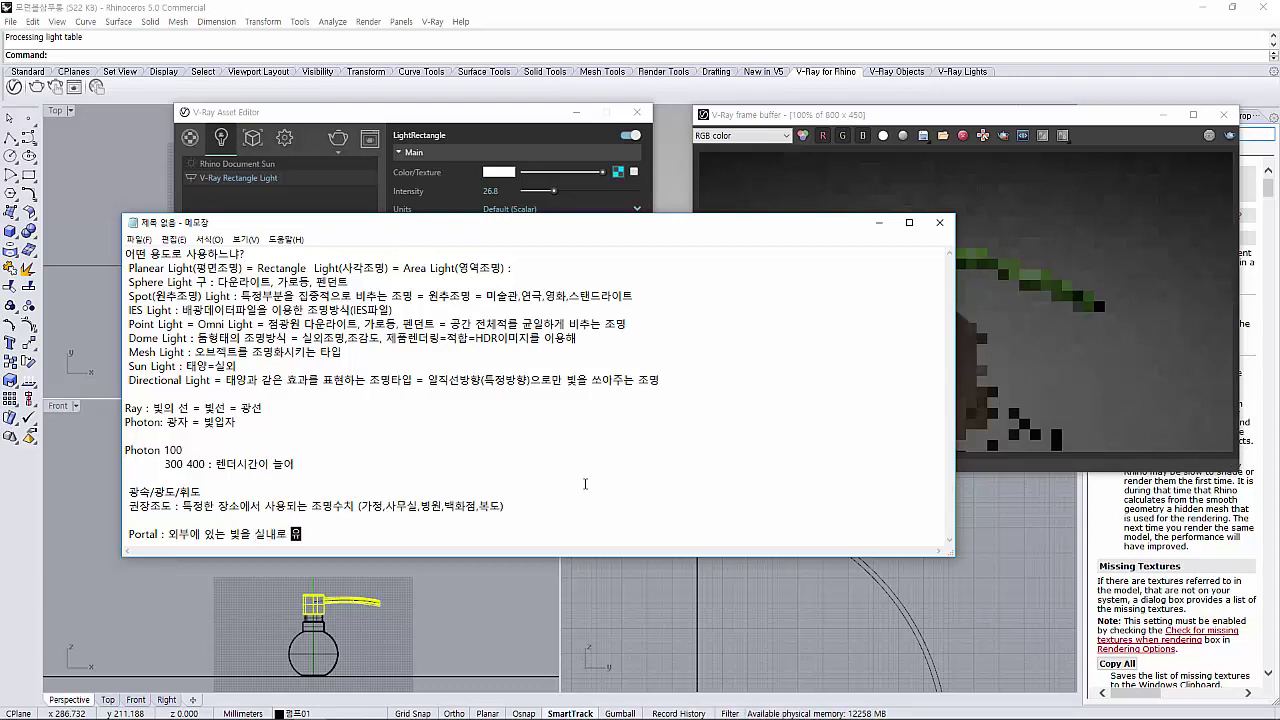
{"action": "type", "text": "입시키는"}
{"action": "type", "text": " 등"}
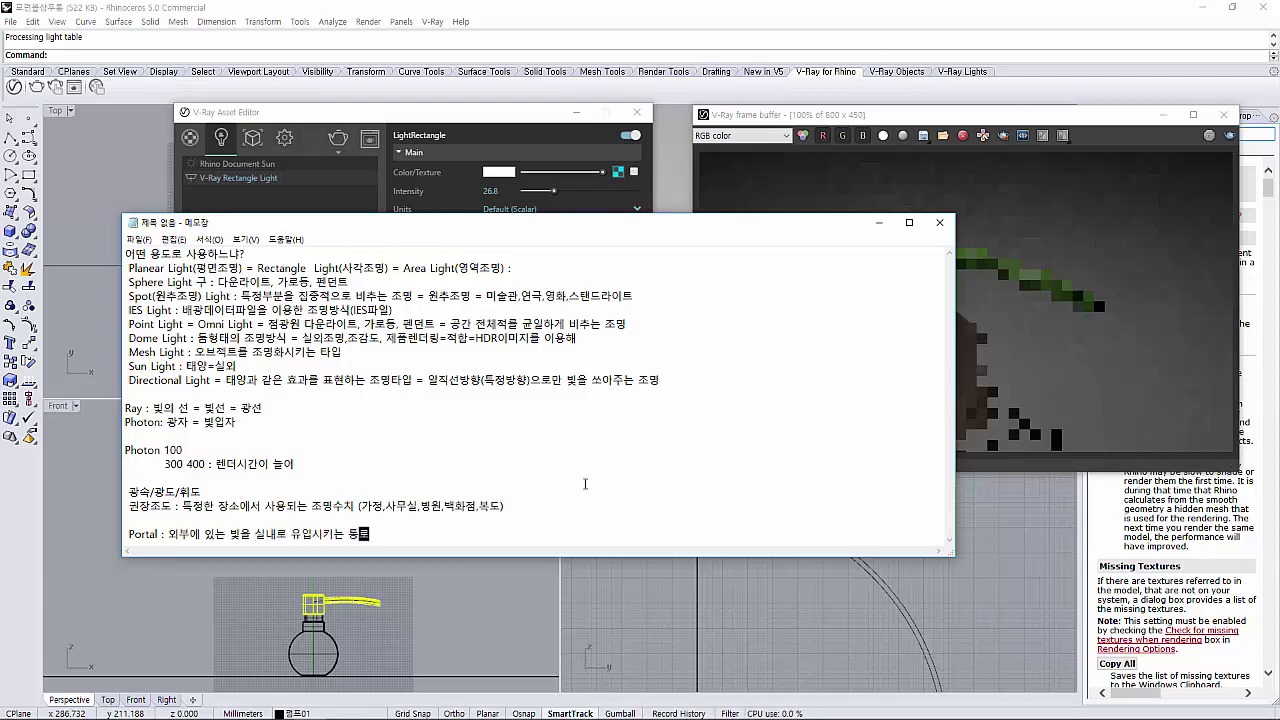
{"action": "type", "text": "로"}
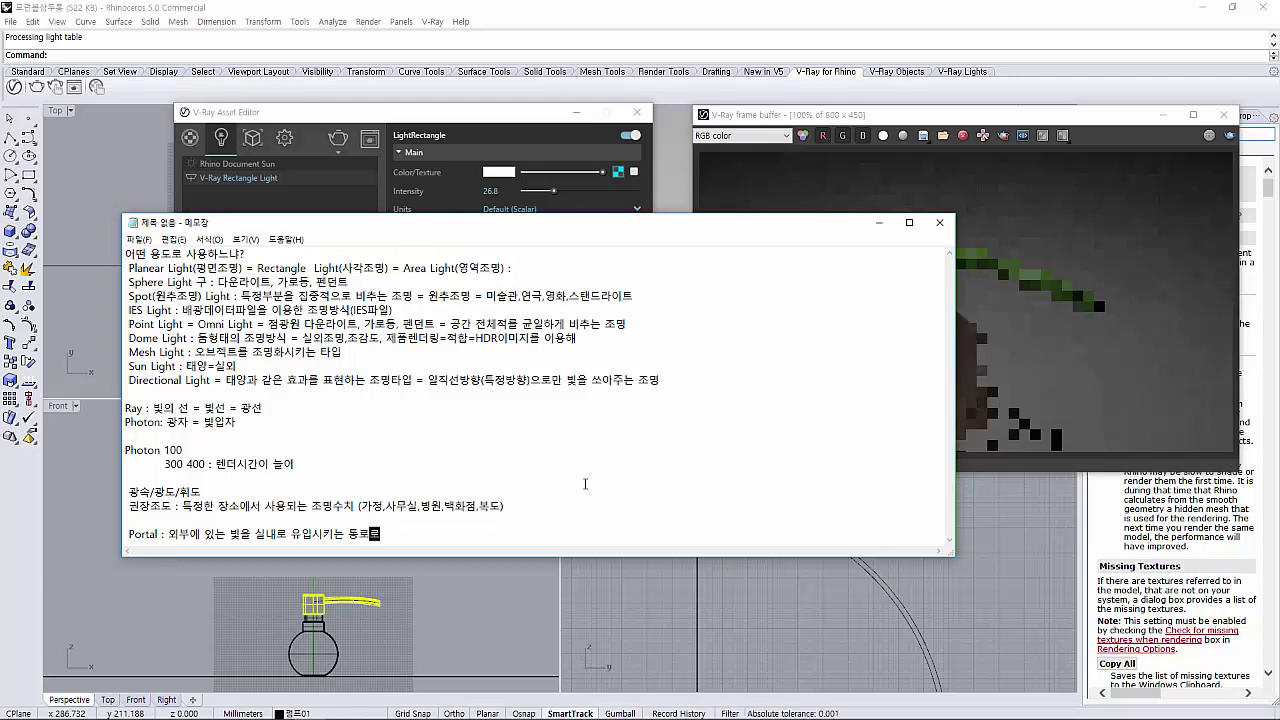
{"action": "type", "text": "써 "}
{"action": "type", "text": "할"}
{"action": "key", "text": "Return"}
{"action": "key", "text": "Return"}
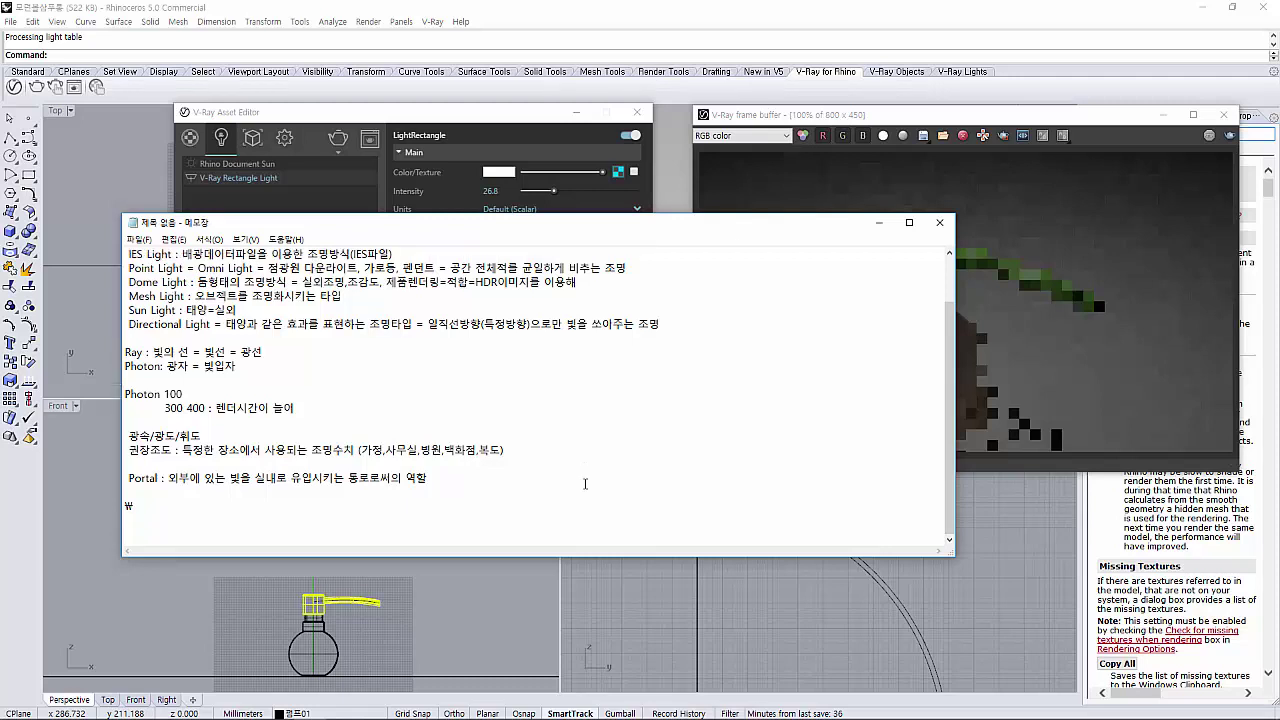
{"action": "key", "text": "Return"}
{"action": "key", "text": "Return"}
{"action": "key", "text": "BackSpace"}
Add a line on placing lights larger than window frames at windows, verandas and balconies
{"action": "type", "text": "실내"}
{"action": "type", "text": "에 창"}
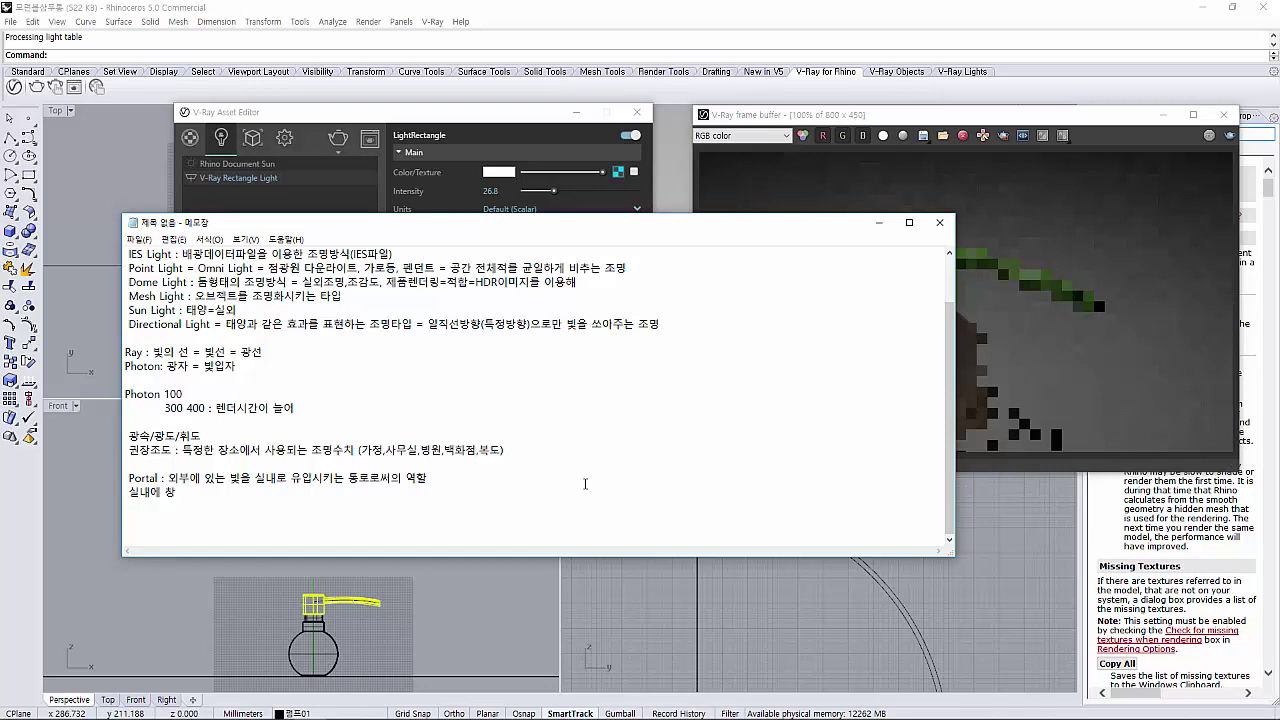
{"action": "type", "text": "문 ㅂ빛을"}
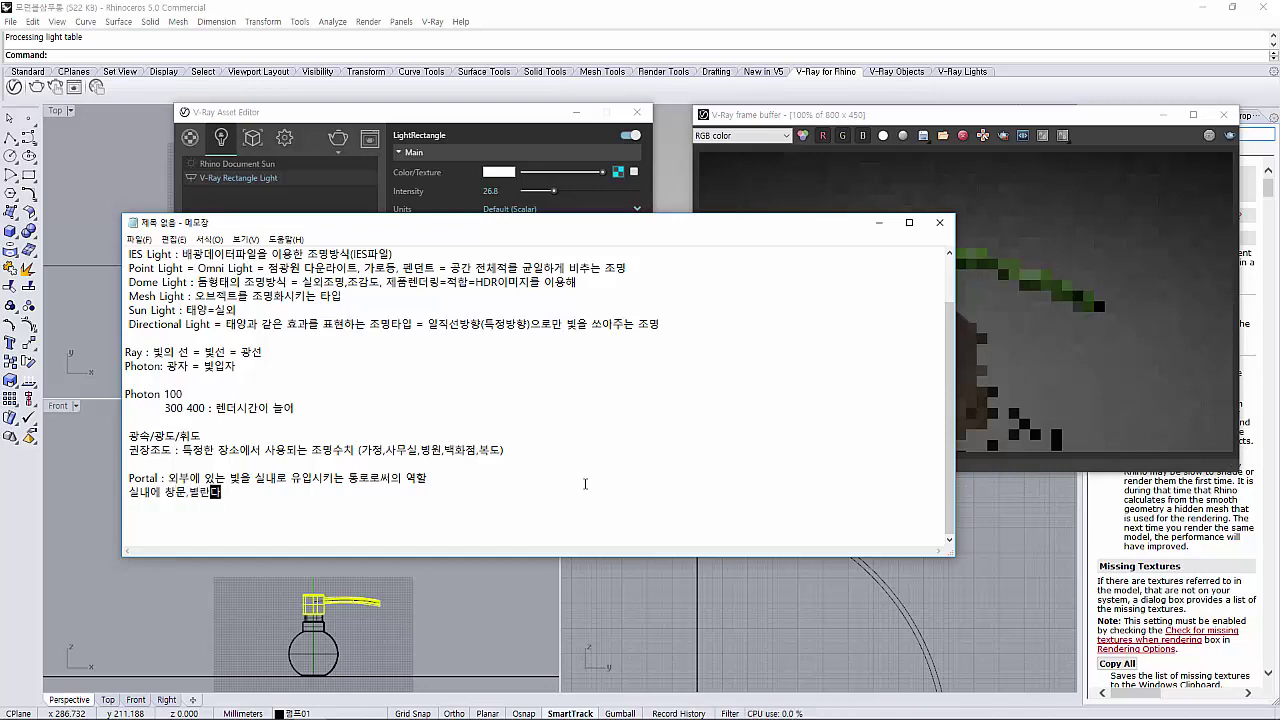
{"action": "key", "text": "BackSpace"}
{"action": "key", "text": "BackSpace"}
{"action": "type", "text": "나란다"}
{"action": "type", "text": ",ㅁ발코"}
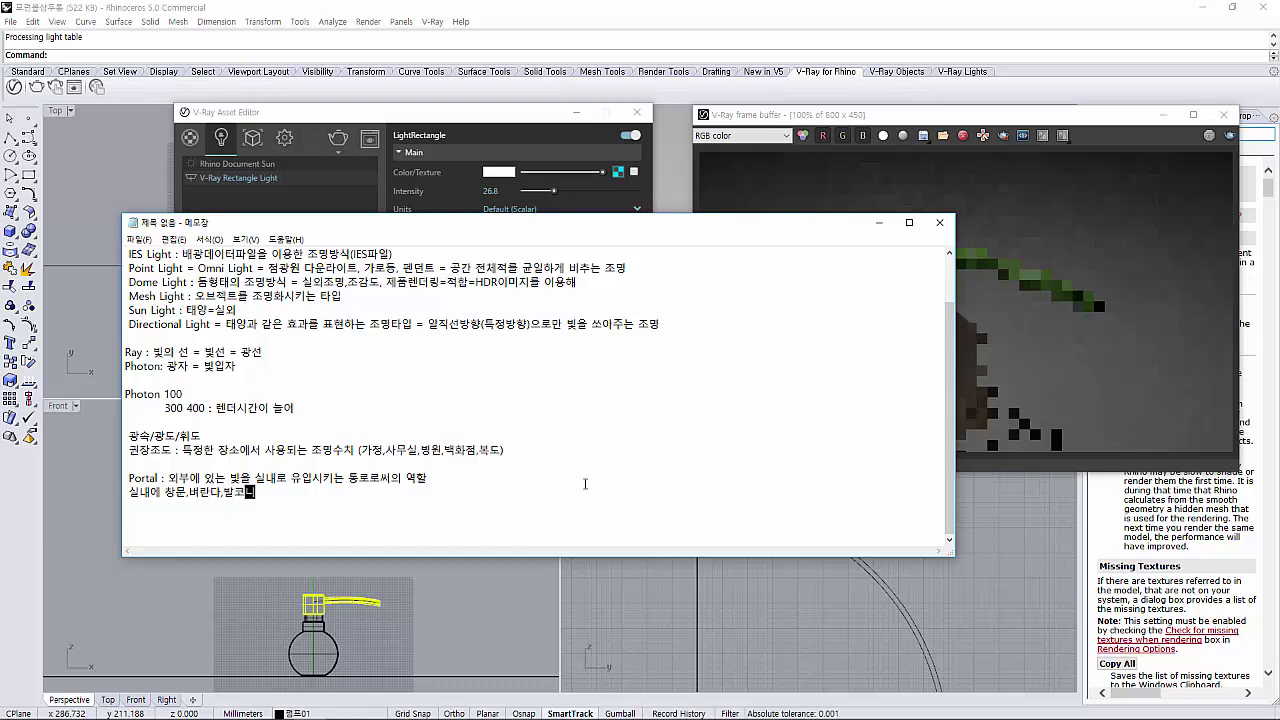
{"action": "type", "text": "ㄴ"}
{"action": "type", "text": "니"}
{"action": "type", "text": " ㅈ"}
{"action": "key", "text": "BackSpace"}
{"action": "type", "text": "="}
{"action": "type", "text": " 창문"}
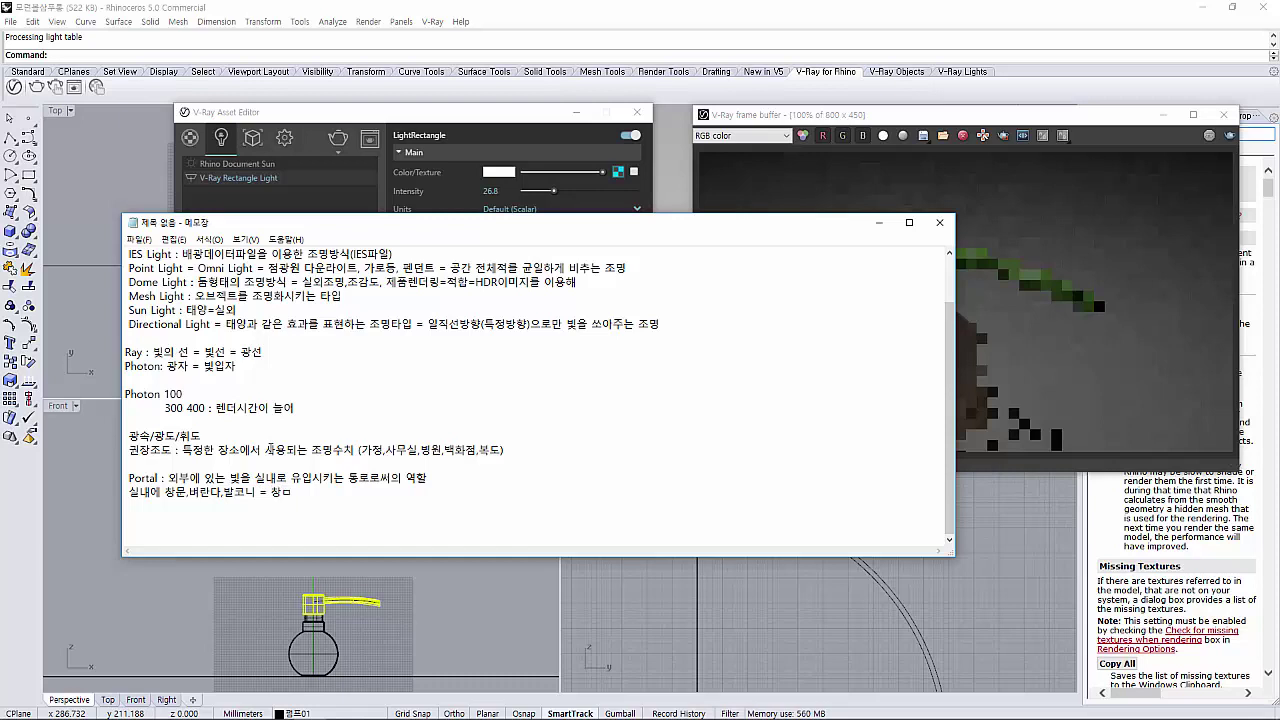
{"action": "type", "text": "틀"}
{"action": "type", "text": "보다 크게"}
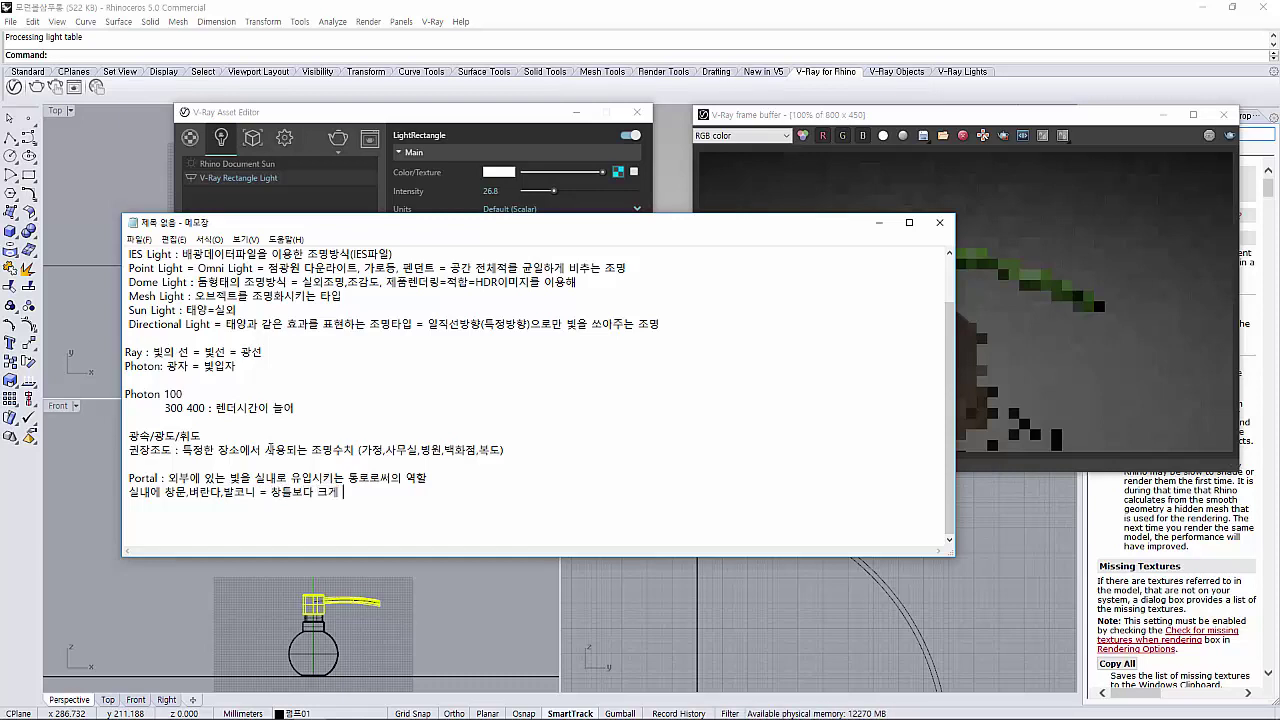
{"action": "type", "text": " 라이"}
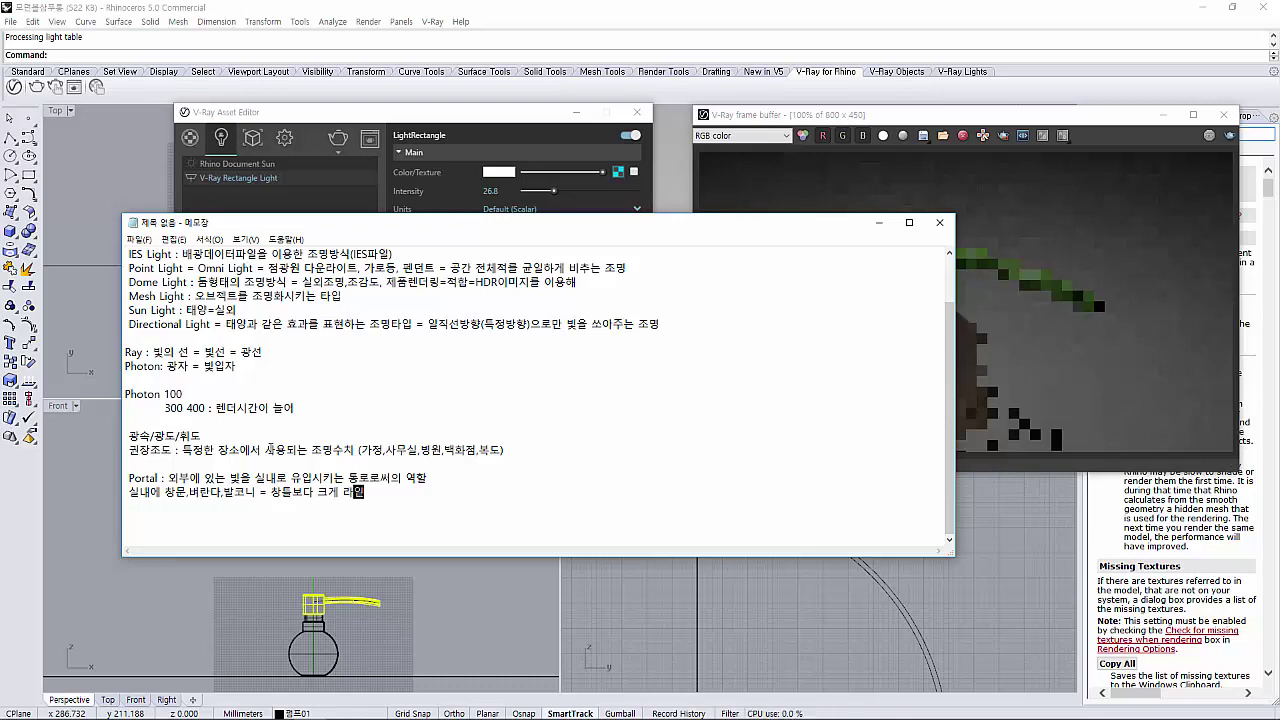
{"action": "type", "text": "트를 만"}
{"action": "type", "text": "들"}
{"action": "type", "text": "어서 배치"}
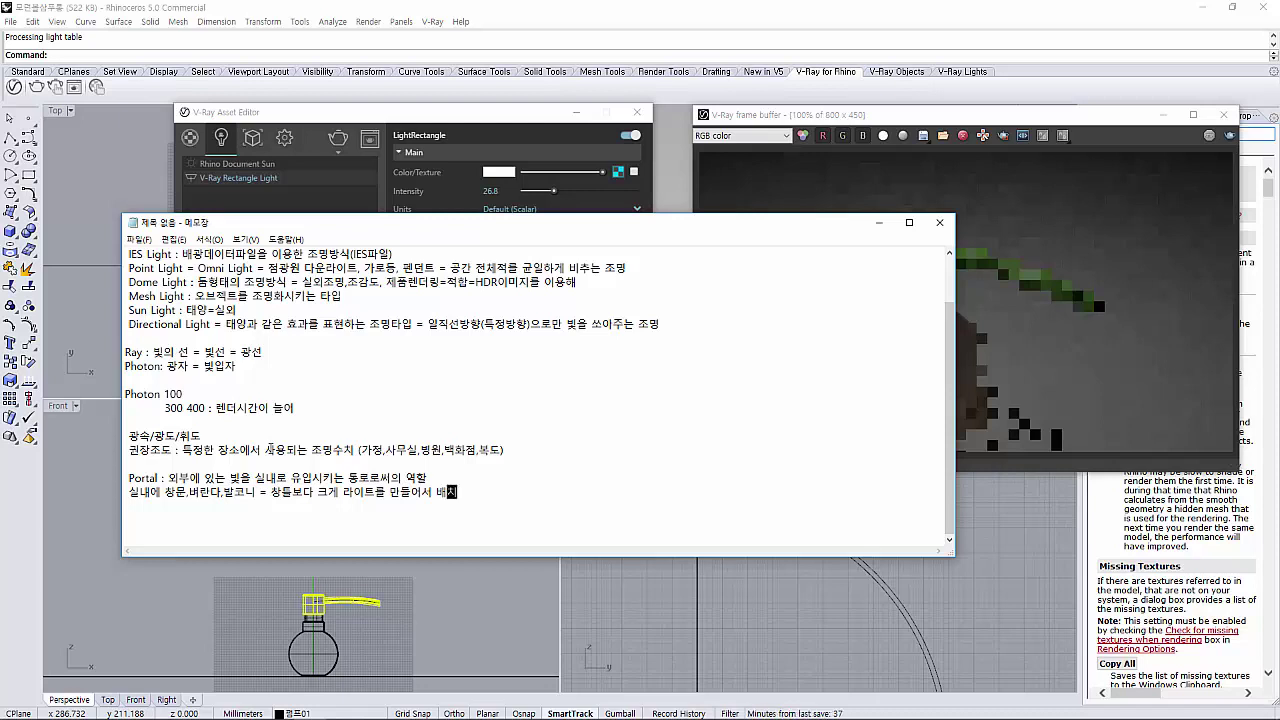
Toggle Portal Light on and off and expand the rectangle light's Options
{"action": "left_click", "coordinate": [880, 223]}
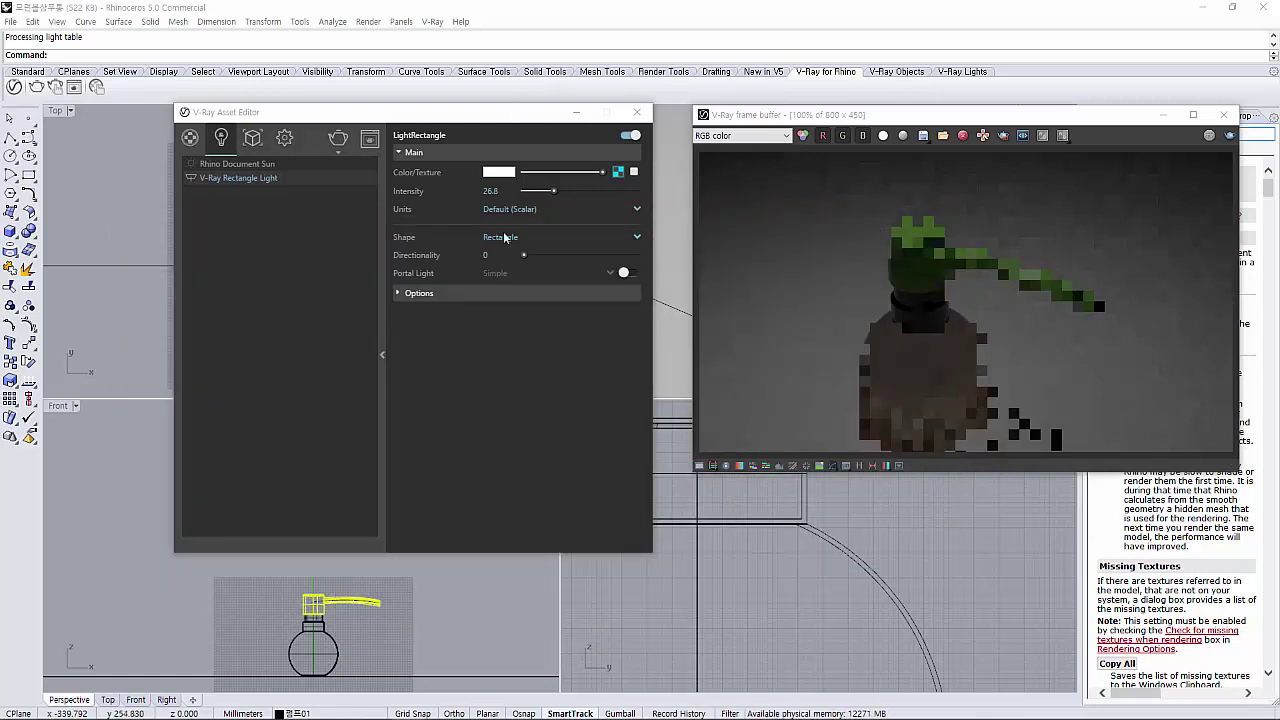
{"action": "left_click", "coordinate": [630, 273]}
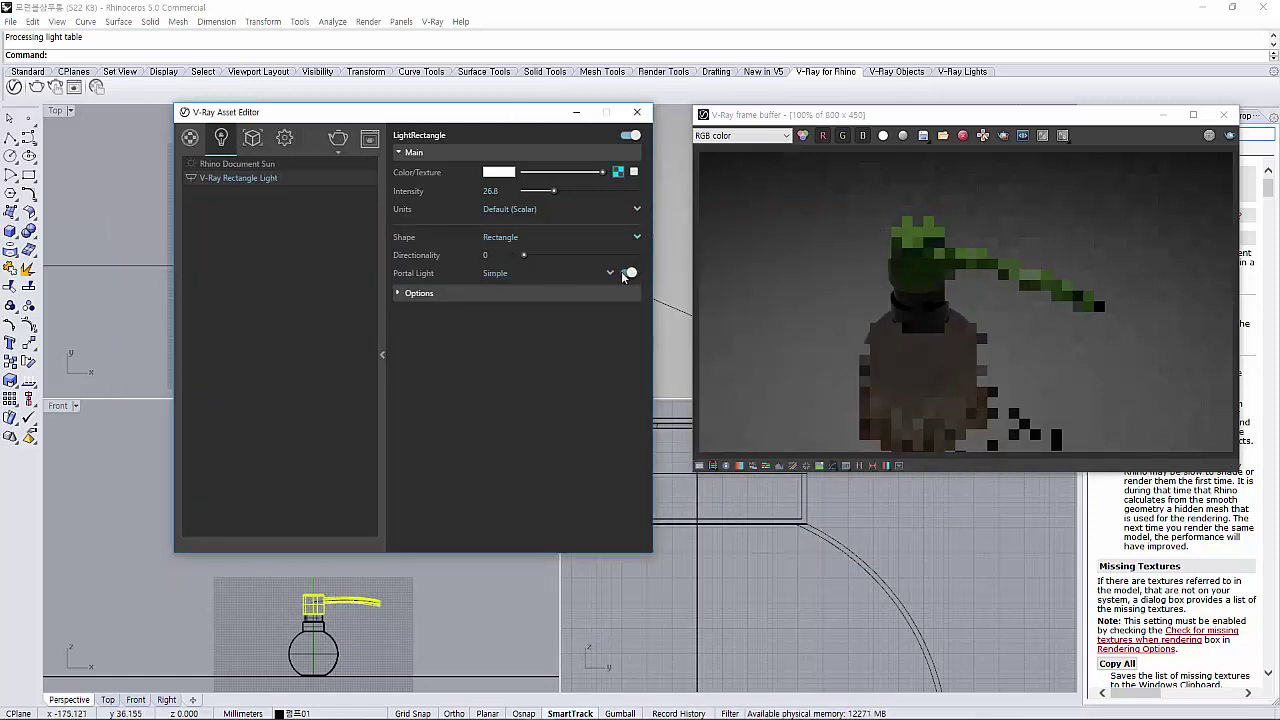
{"action": "left_click", "coordinate": [624, 274]}
{"action": "left_click", "coordinate": [457, 294]}
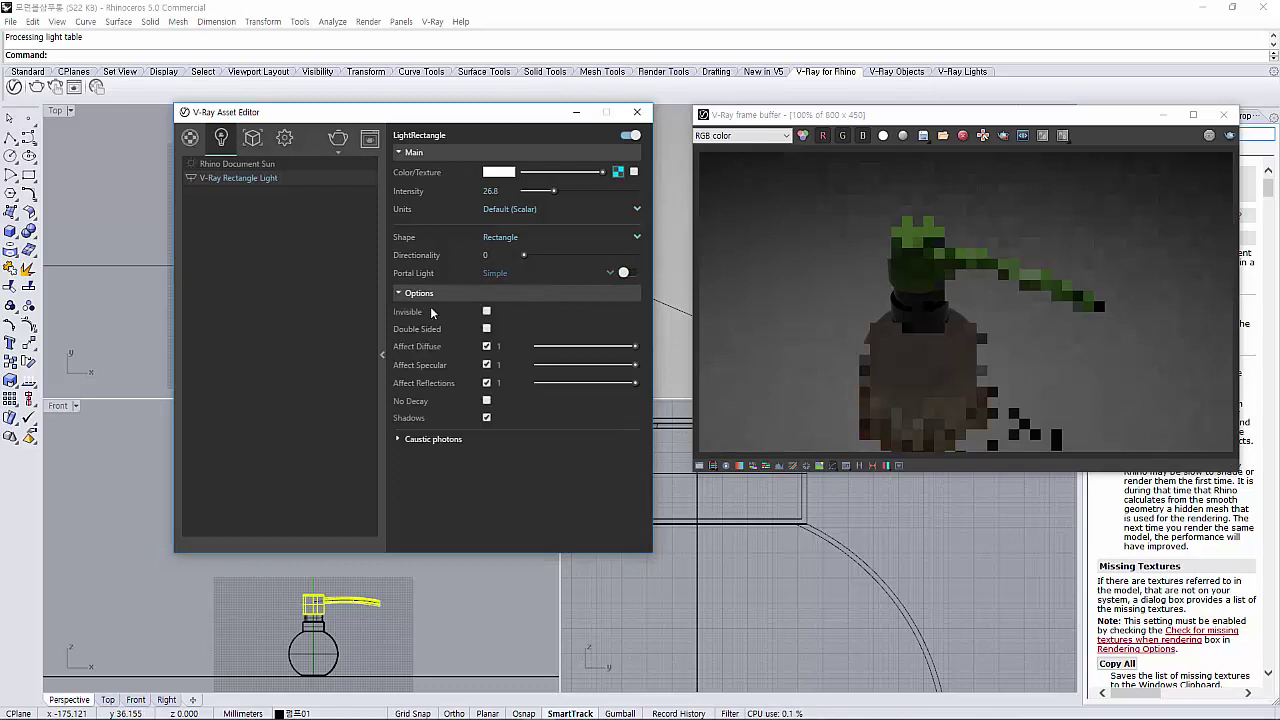
Close the previous render result and zoom into the Perspective view
{"action": "left_click_drag", "start_coordinate": [522, 121], "coordinate": [391, 121]}
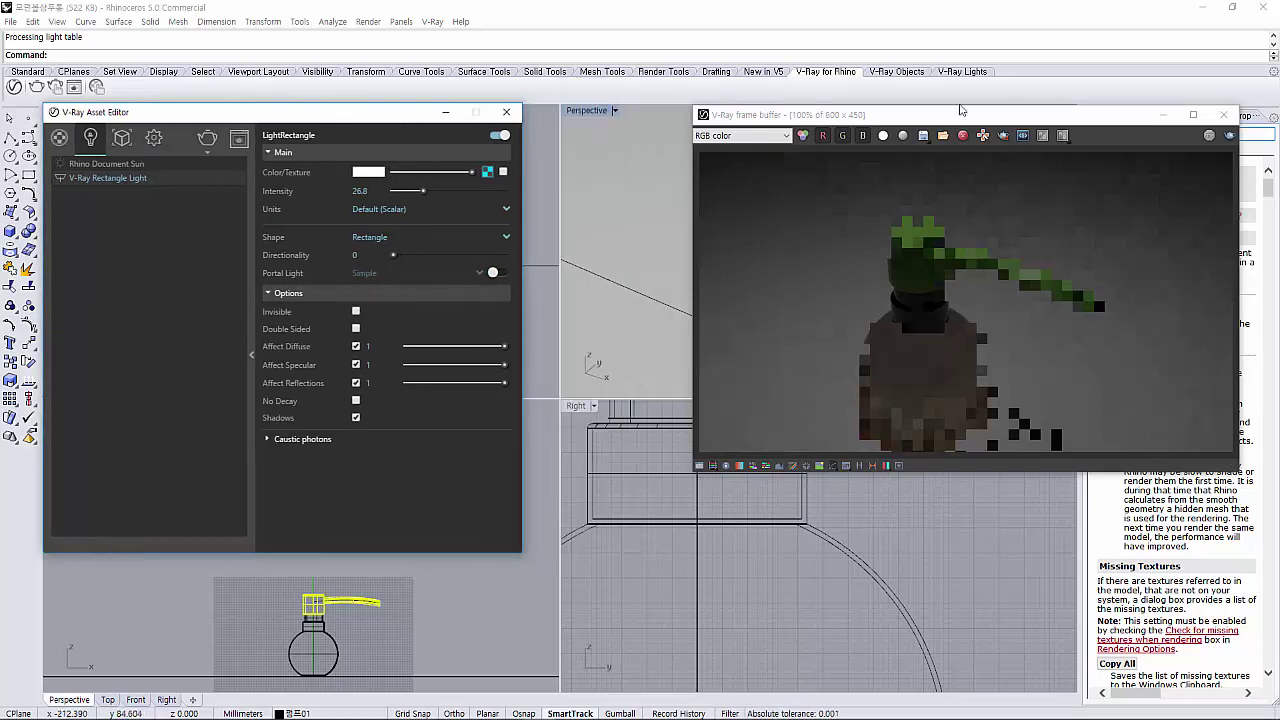
{"action": "left_click", "coordinate": [1223, 114]}
{"action": "scroll", "coordinate": [908, 238], "scroll_direction": "up", "scroll_amount": 5}
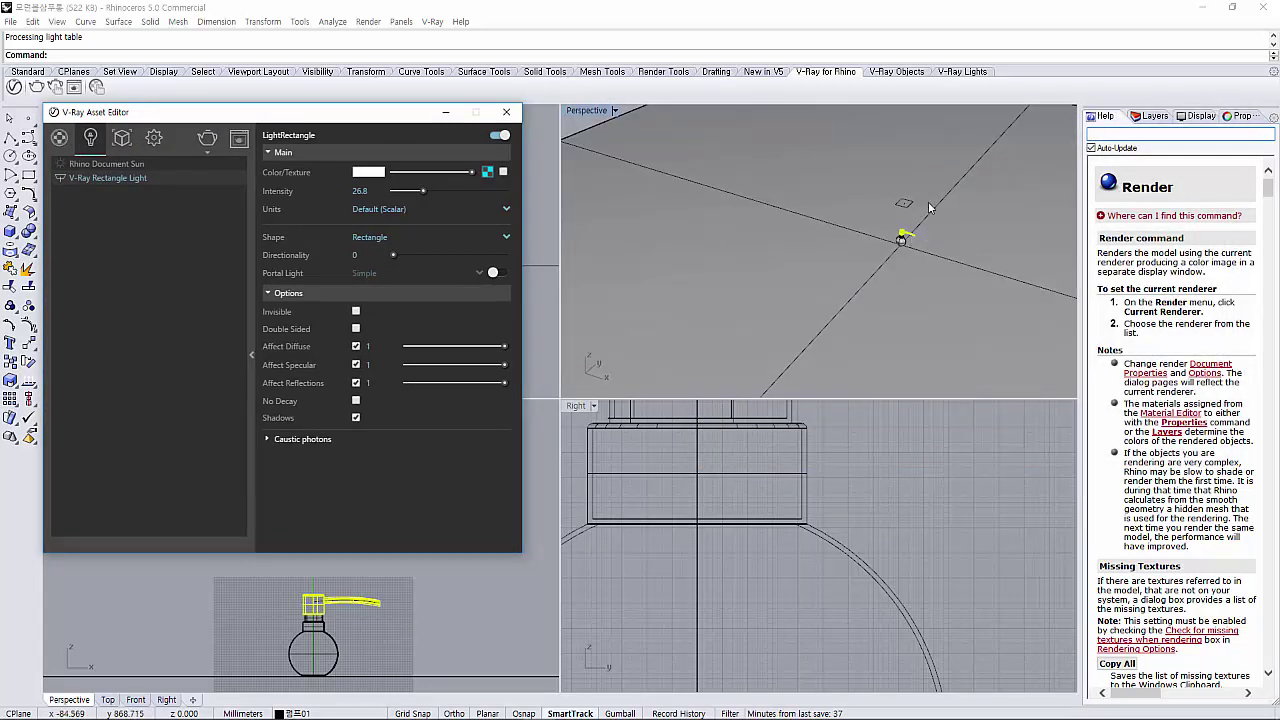
{"action": "scroll", "coordinate": [908, 238], "scroll_direction": "up", "scroll_amount": 3}
{"action": "scroll", "coordinate": [890, 245], "scroll_direction": "up", "scroll_amount": 2}
{"action": "scroll", "coordinate": [883, 250], "scroll_direction": "up", "scroll_amount": 1}
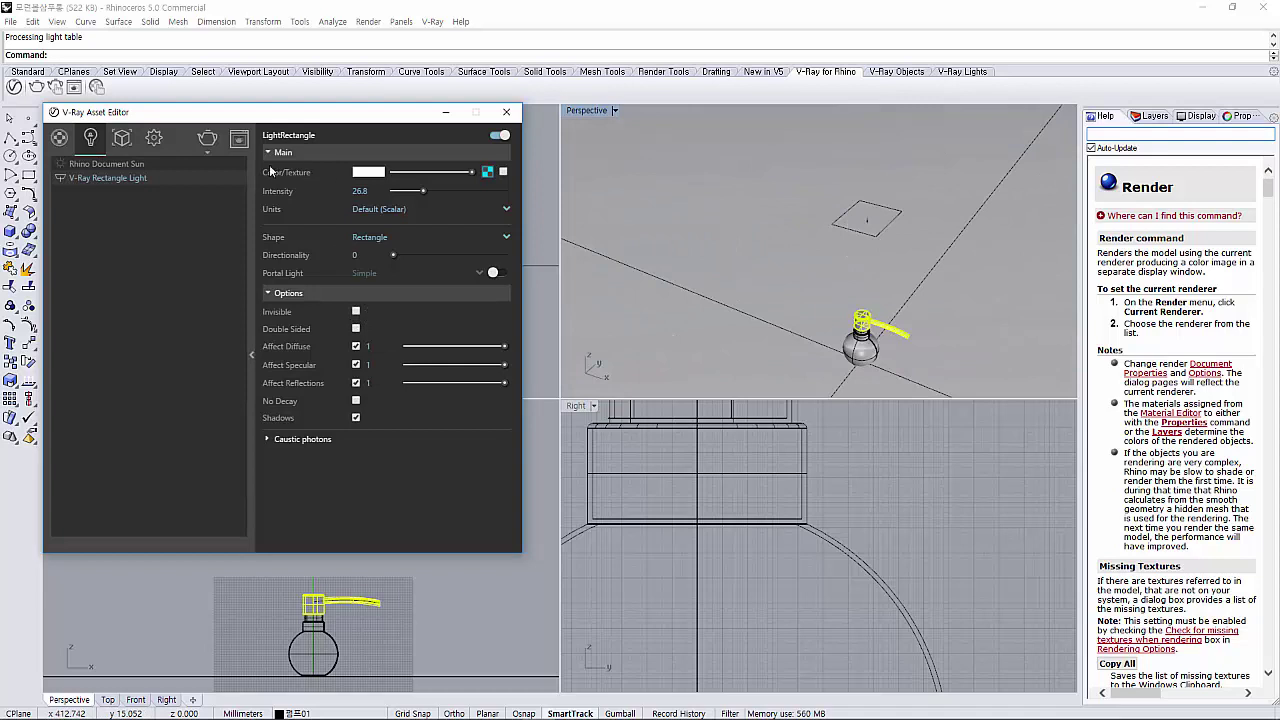
Render, make the rectangle light Invisible and Double Sided, and render again
{"action": "left_click", "coordinate": [204, 138]}
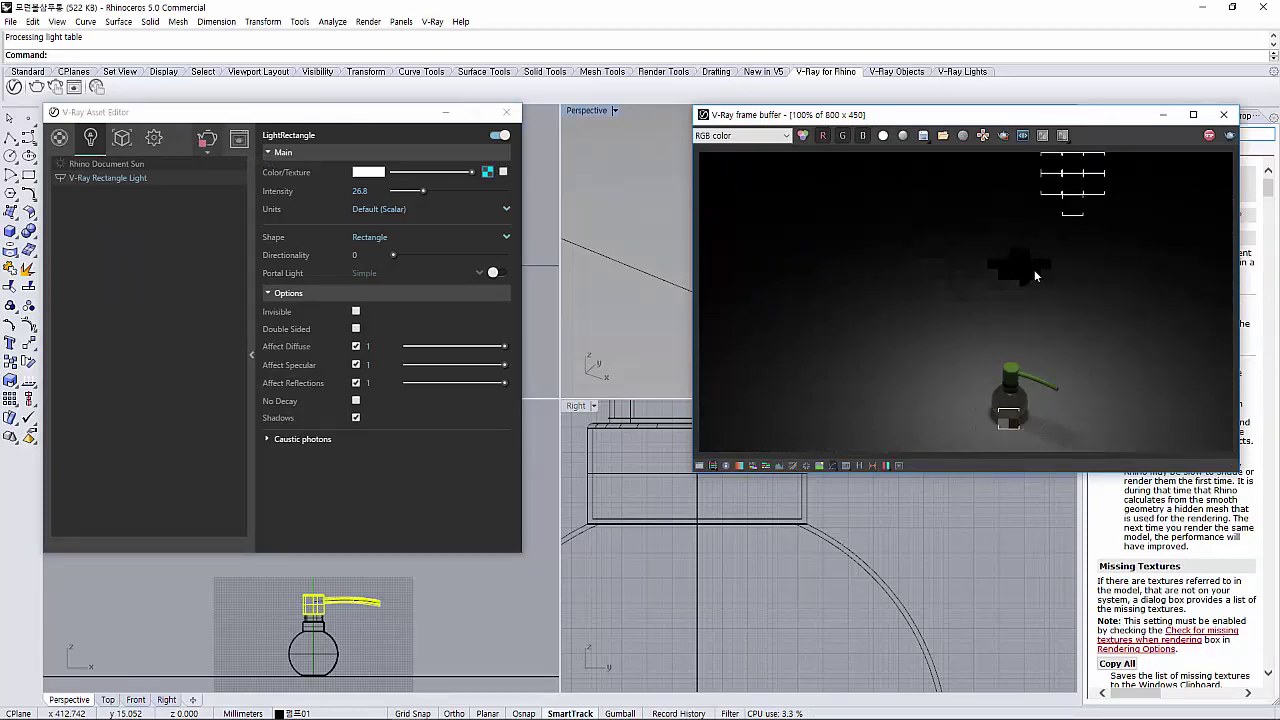
{"action": "left_click", "coordinate": [356, 312]}
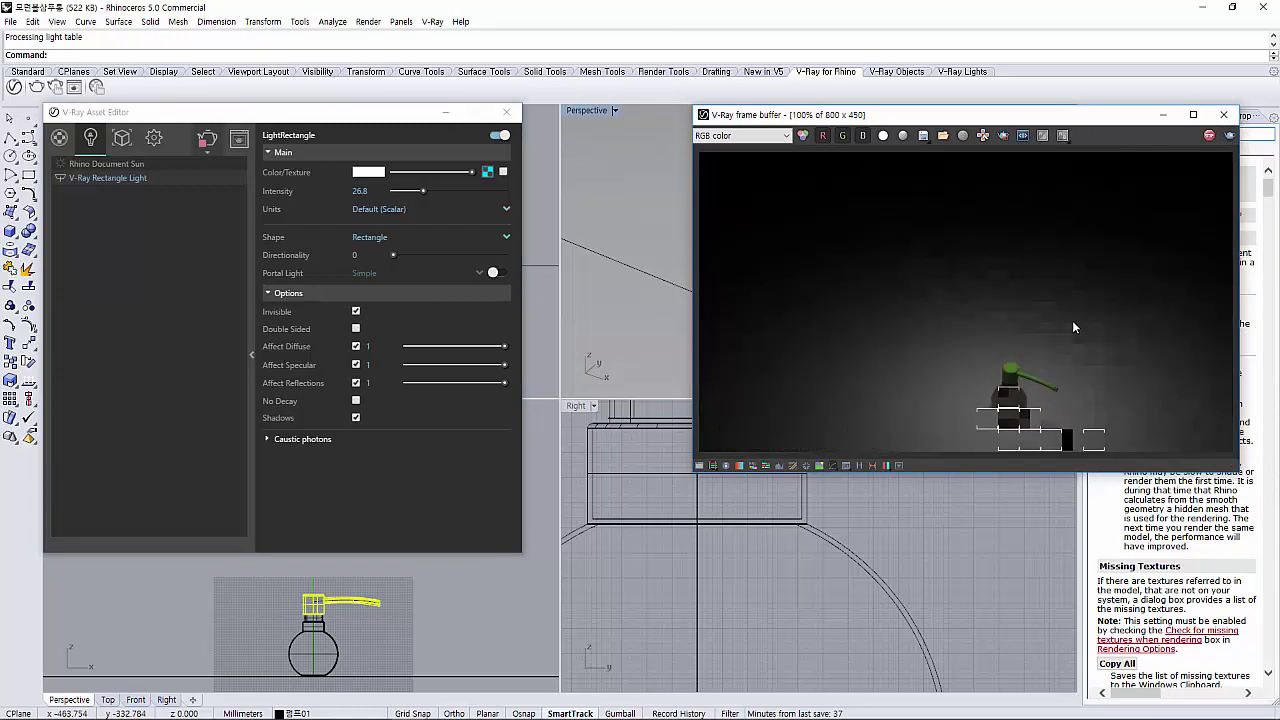
{"action": "left_click", "coordinate": [356, 329]}
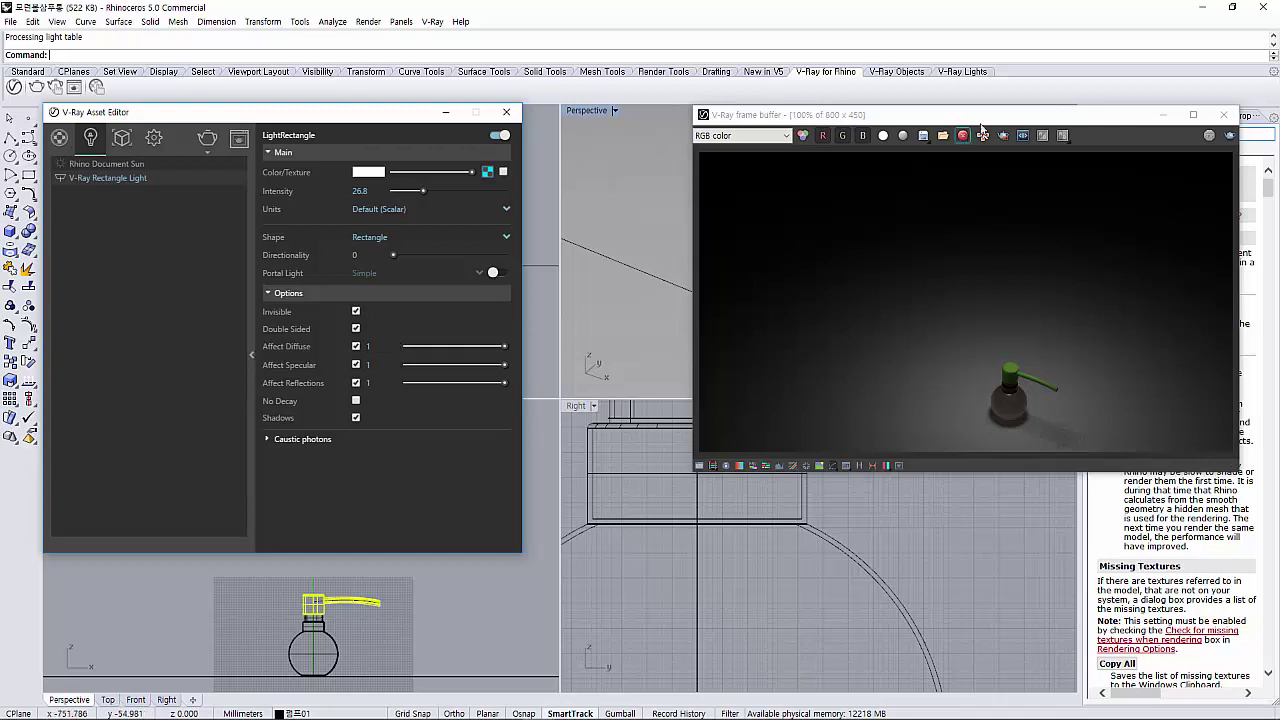
{"action": "left_click_drag", "start_coordinate": [981, 126], "coordinate": [743, 361]}
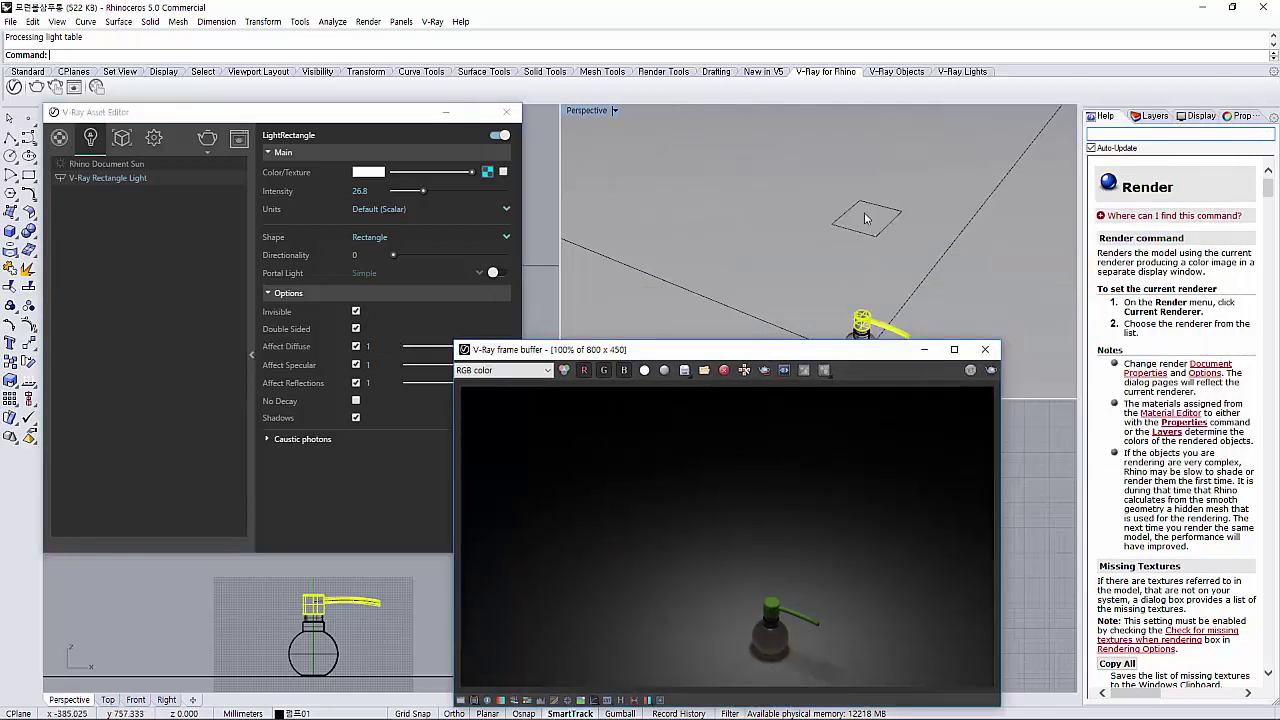
{"action": "left_click", "coordinate": [991, 370]}
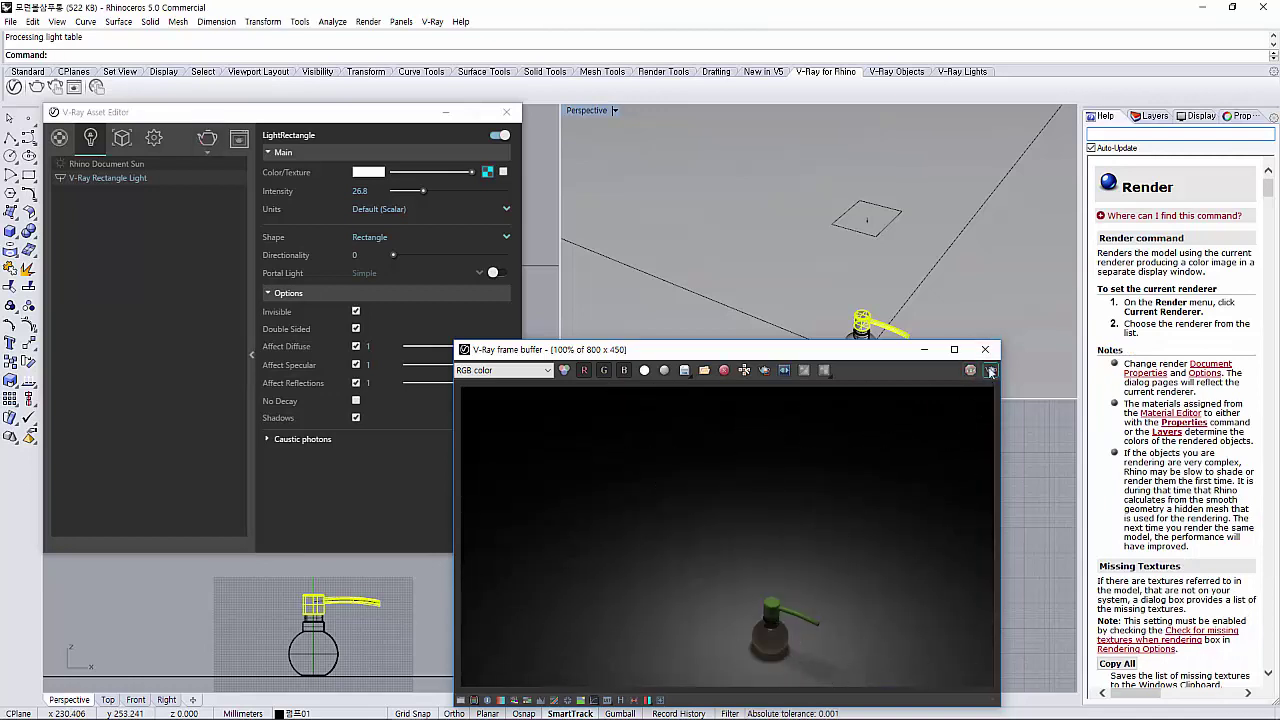
Make the light one-sided again, zoom in, and close the Asset Editor
{"action": "left_click", "coordinate": [357, 329]}
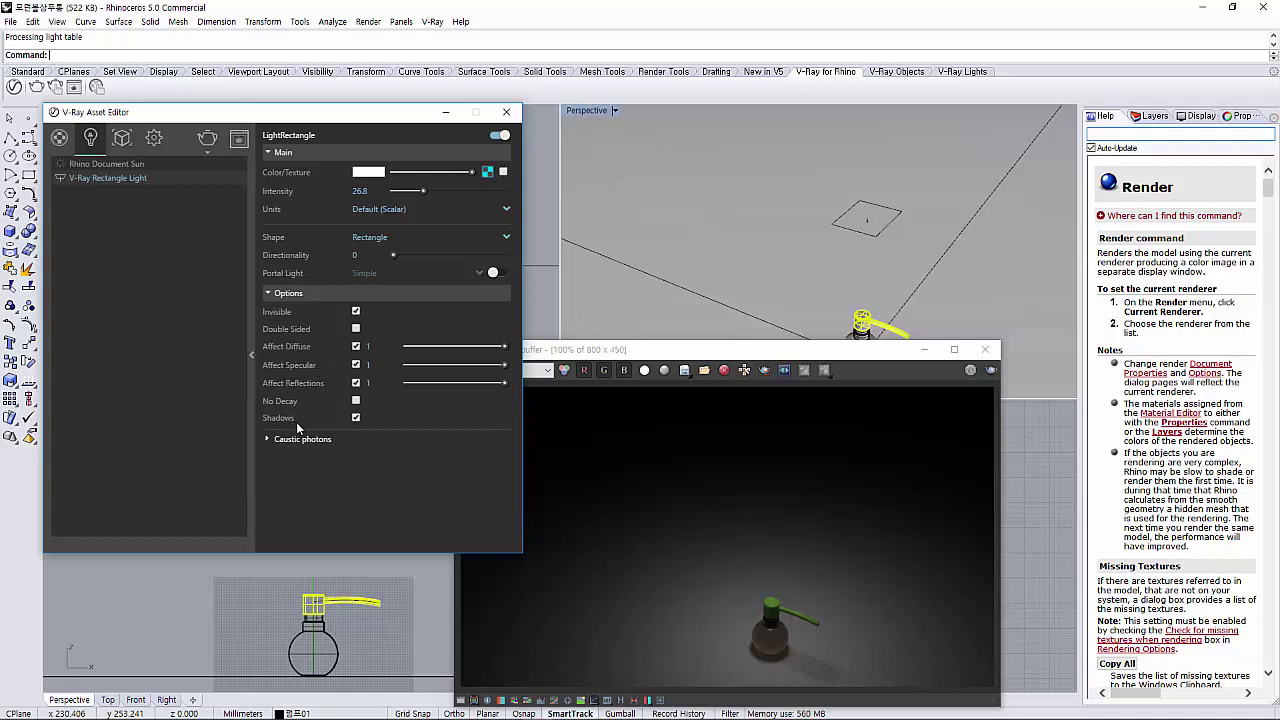
{"action": "scroll", "coordinate": [845, 315], "scroll_direction": "up", "scroll_amount": 3}
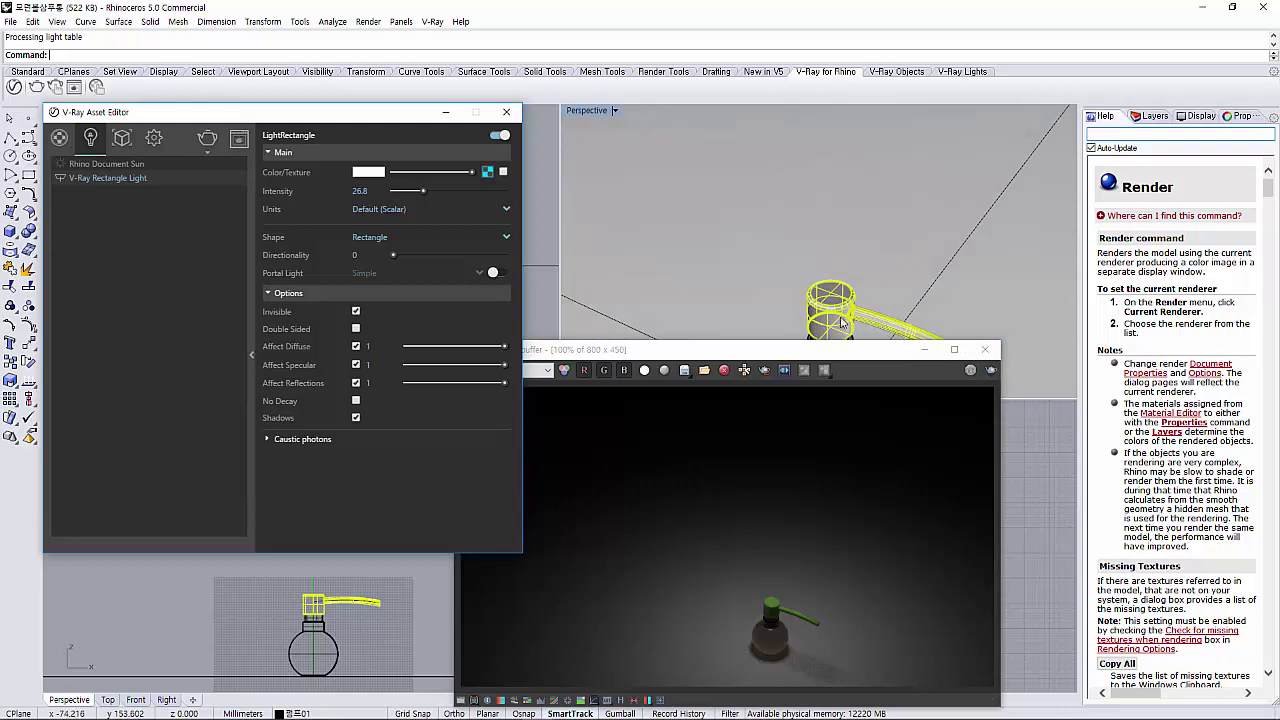
{"action": "scroll", "coordinate": [845, 310], "scroll_direction": "up", "scroll_amount": 2}
{"action": "scroll", "coordinate": [806, 200], "scroll_direction": "up", "scroll_amount": 2}
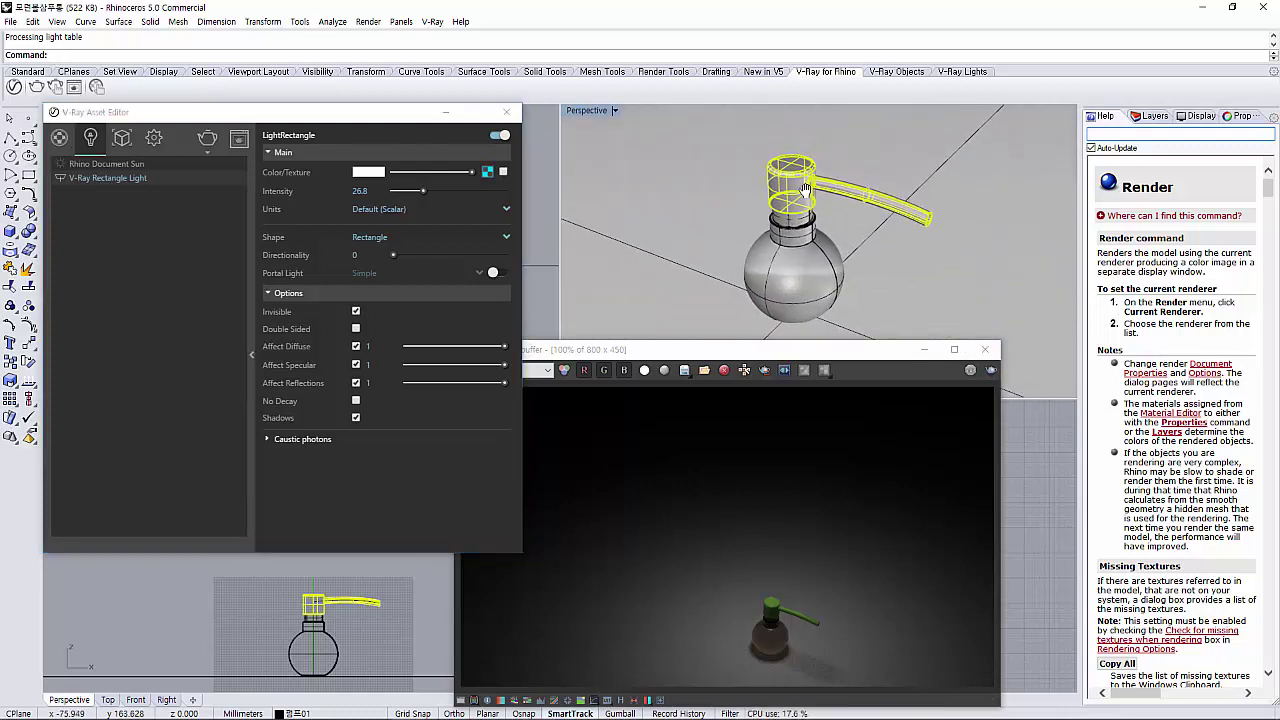
{"action": "scroll", "coordinate": [806, 200], "scroll_direction": "up", "scroll_amount": 2}
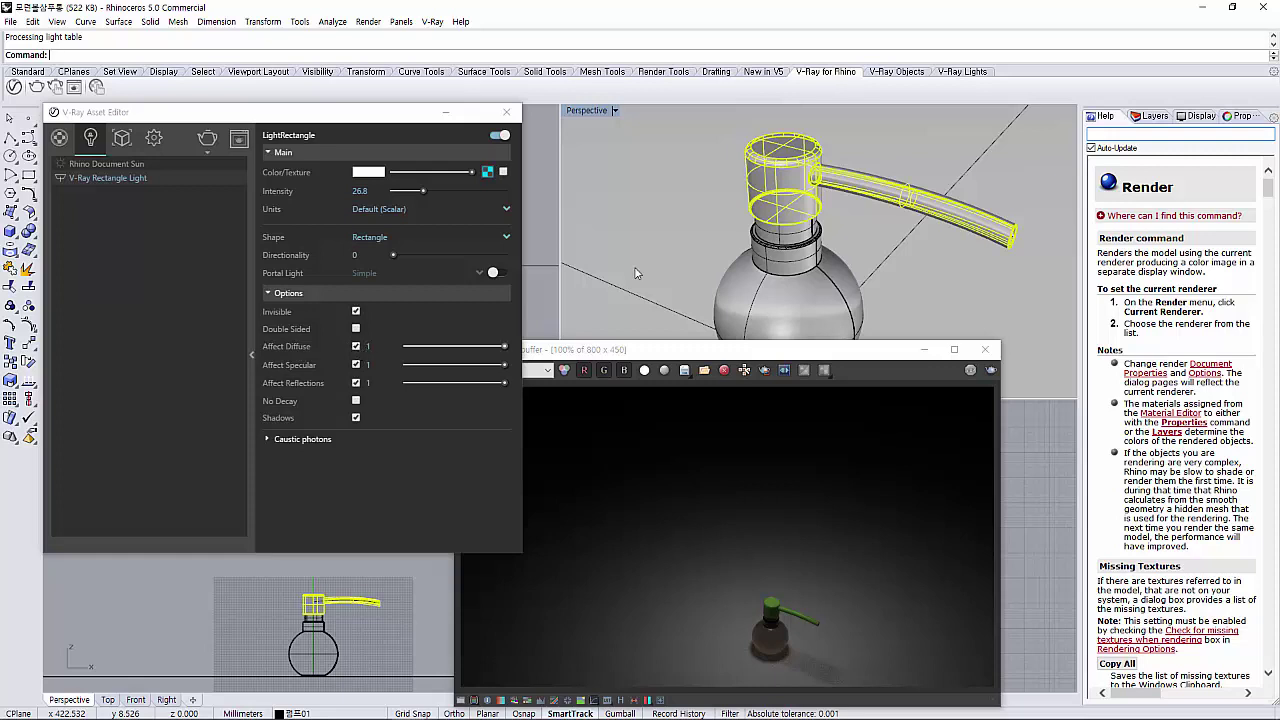
{"action": "left_click", "coordinate": [505, 112]}
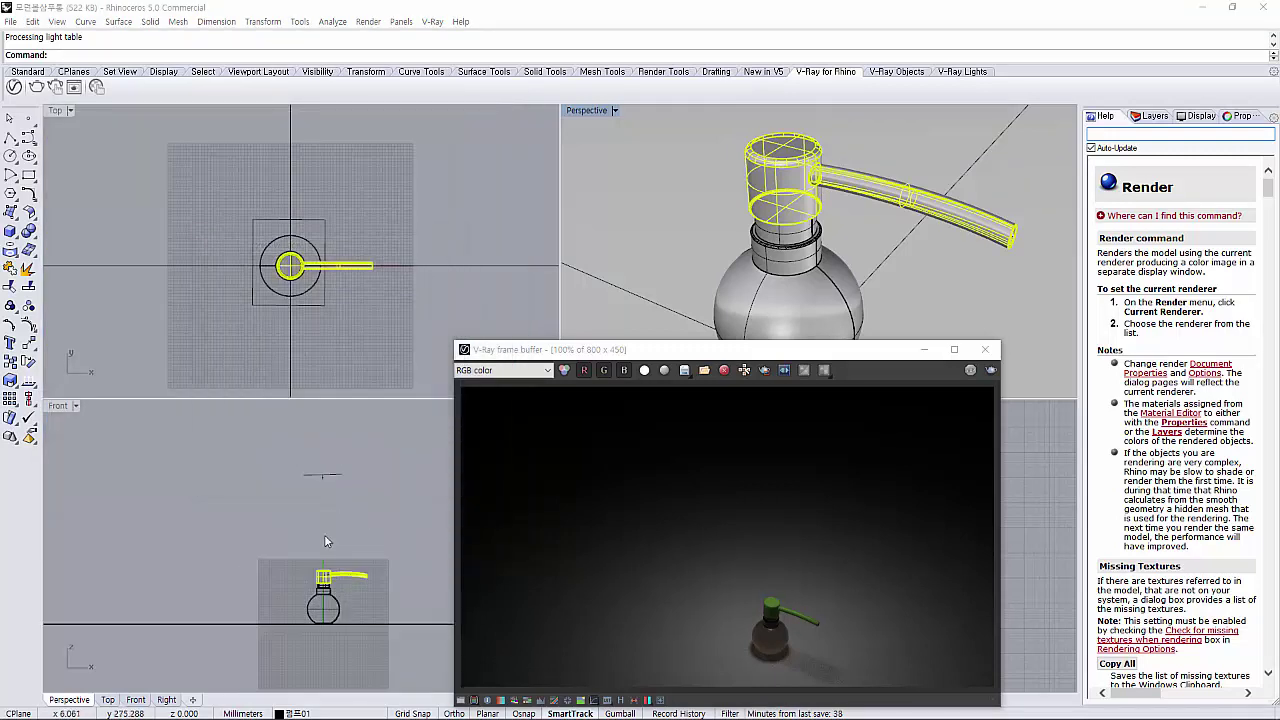
Select the rectangle light in the Top viewport and return to the Notepad notes
{"action": "left_click", "coordinate": [323, 493]}
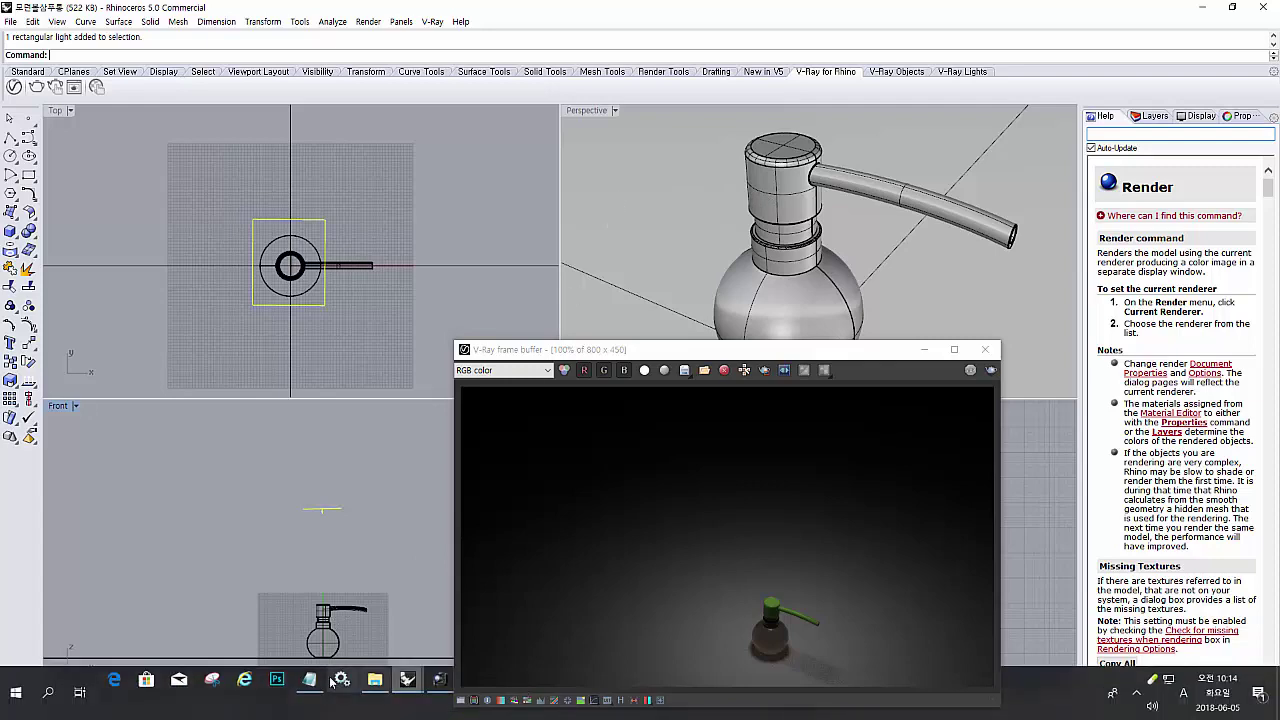
{"action": "left_click", "coordinate": [506, 679]}
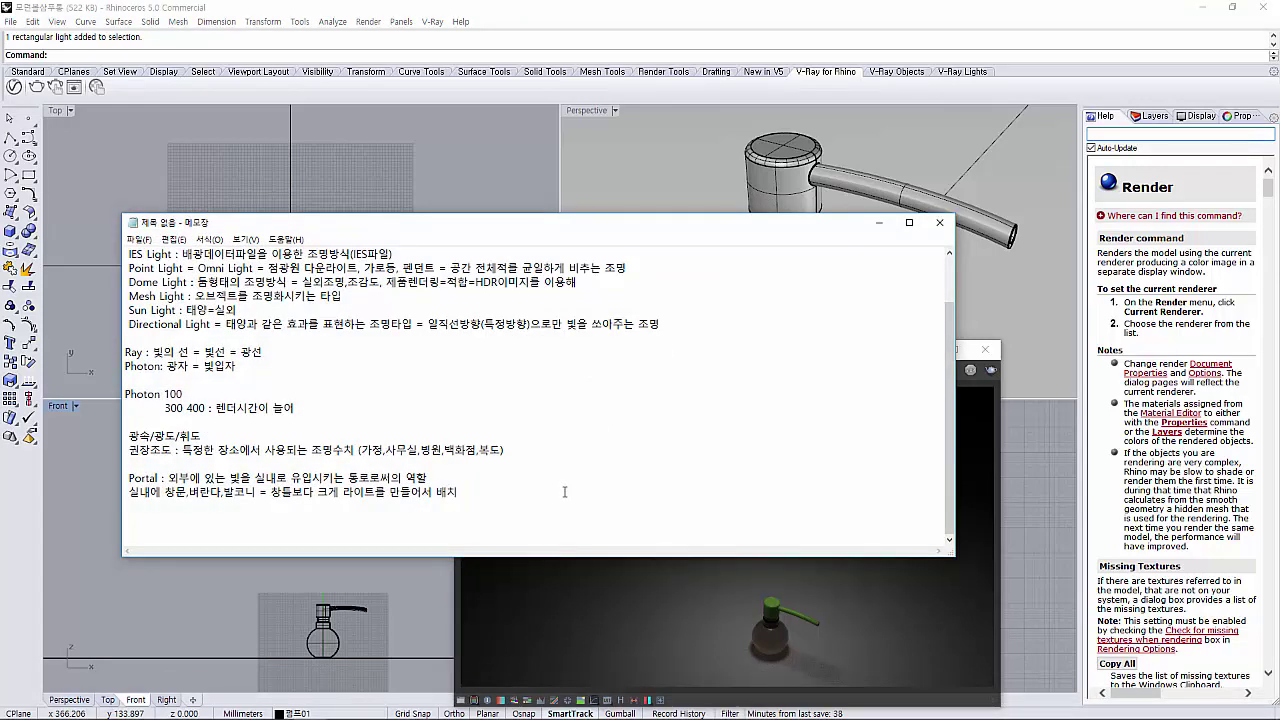
Write that light reflects off surfaces into the camera lens (사람의 눈) and is perceived as the object
{"action": "type", "text": "빛이방출 :"}
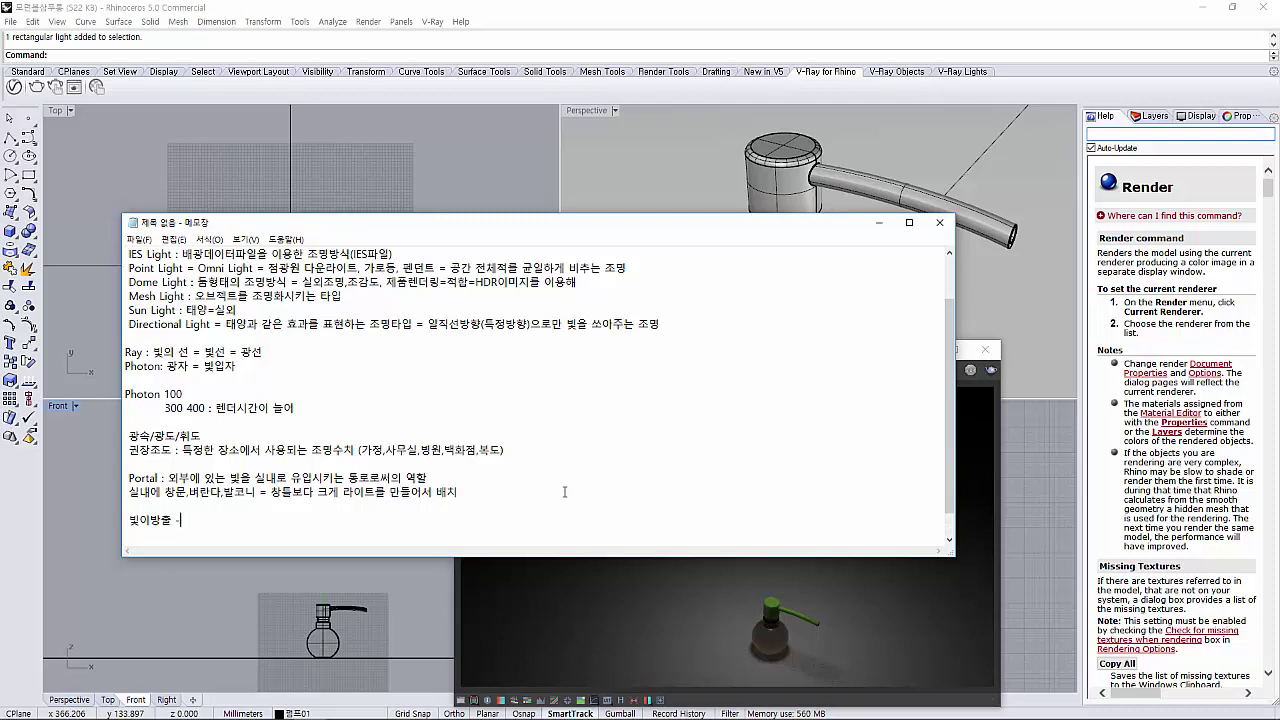
{"action": "type", "text": " 오"}
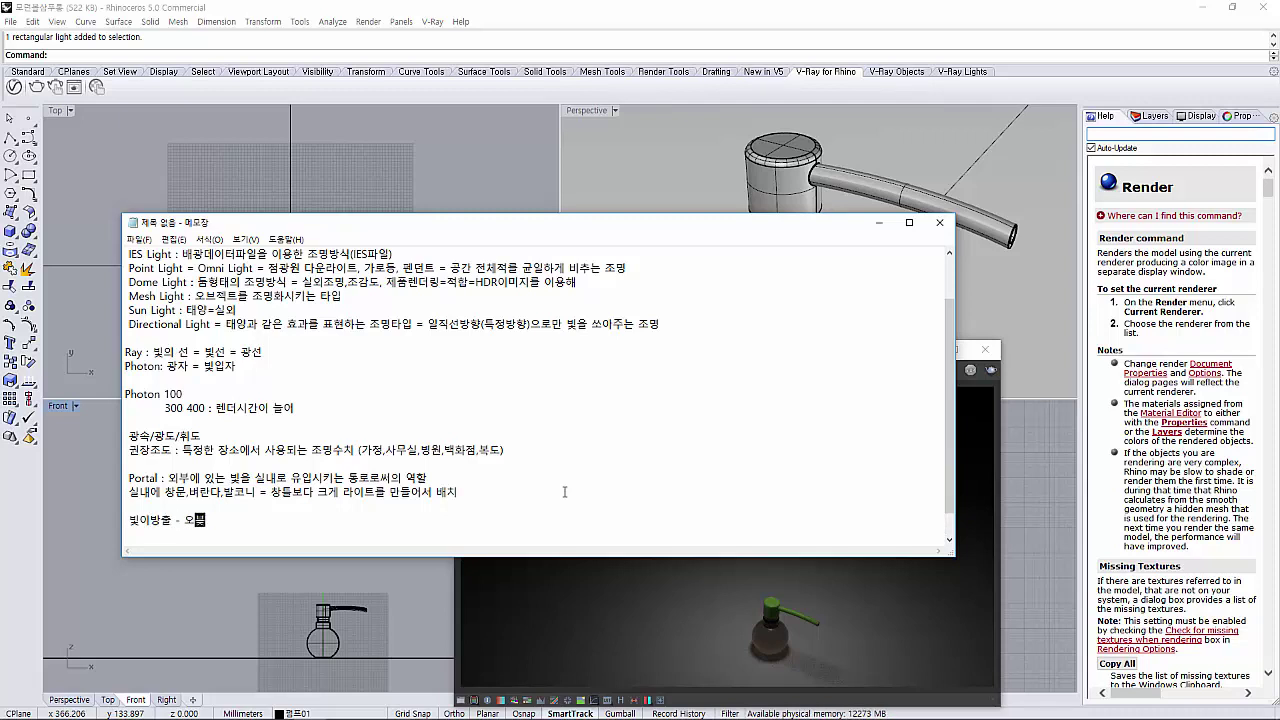
{"action": "type", "text": "브젝트의 표면에"}
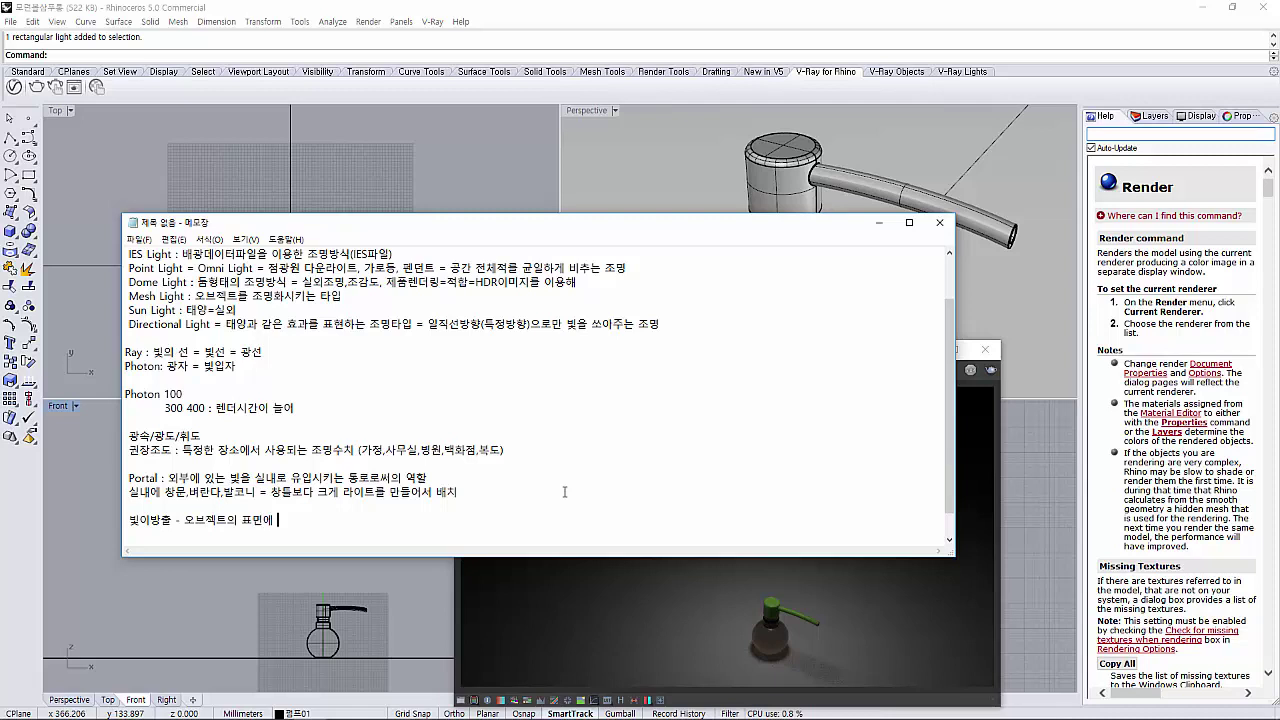
{"action": "type", "text": "디"}
{"action": "type", "text": "ㅈㅊ"}
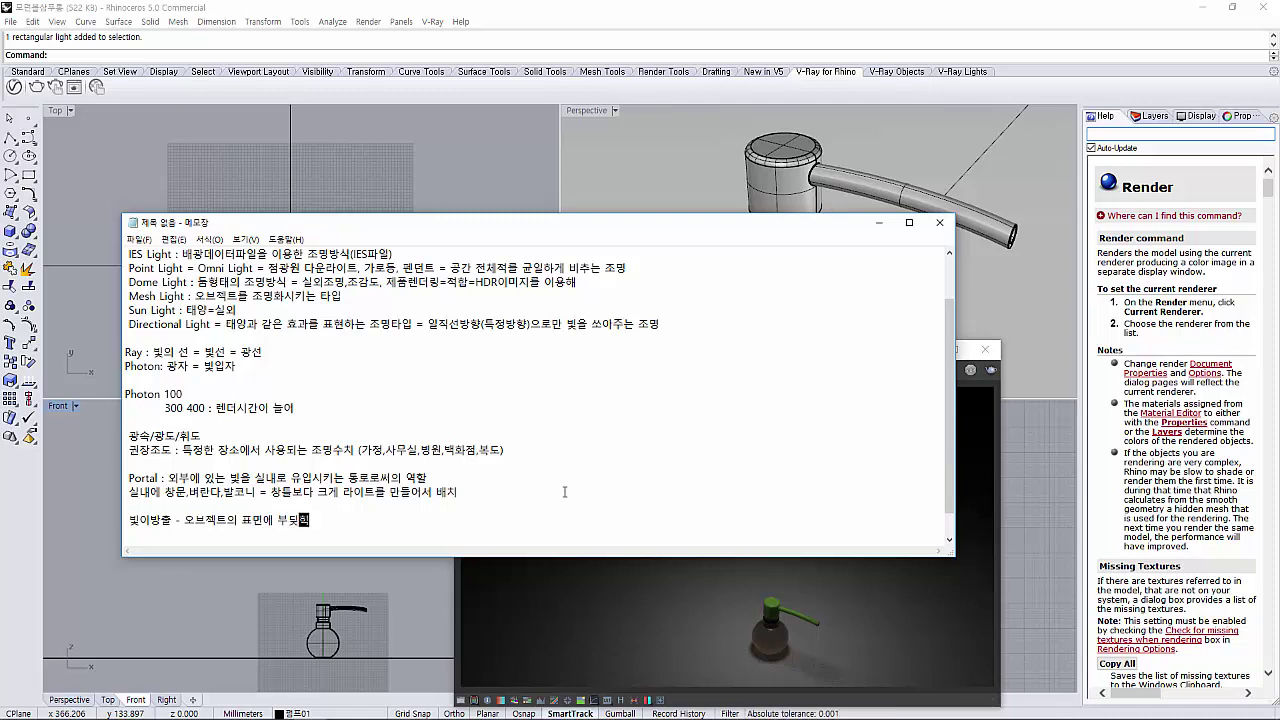
{"action": "type", "text": "카메"}
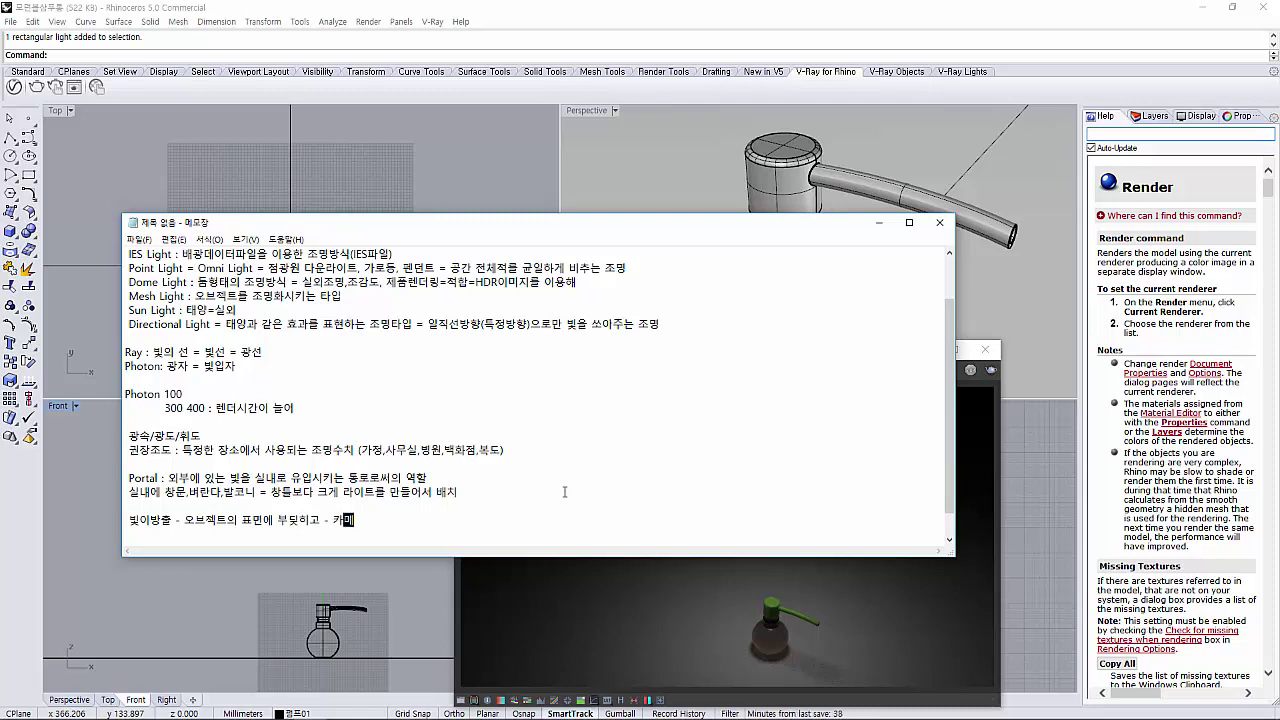
{"action": "type", "text": "라"}
{"action": "type", "text": " 렌즈로"}
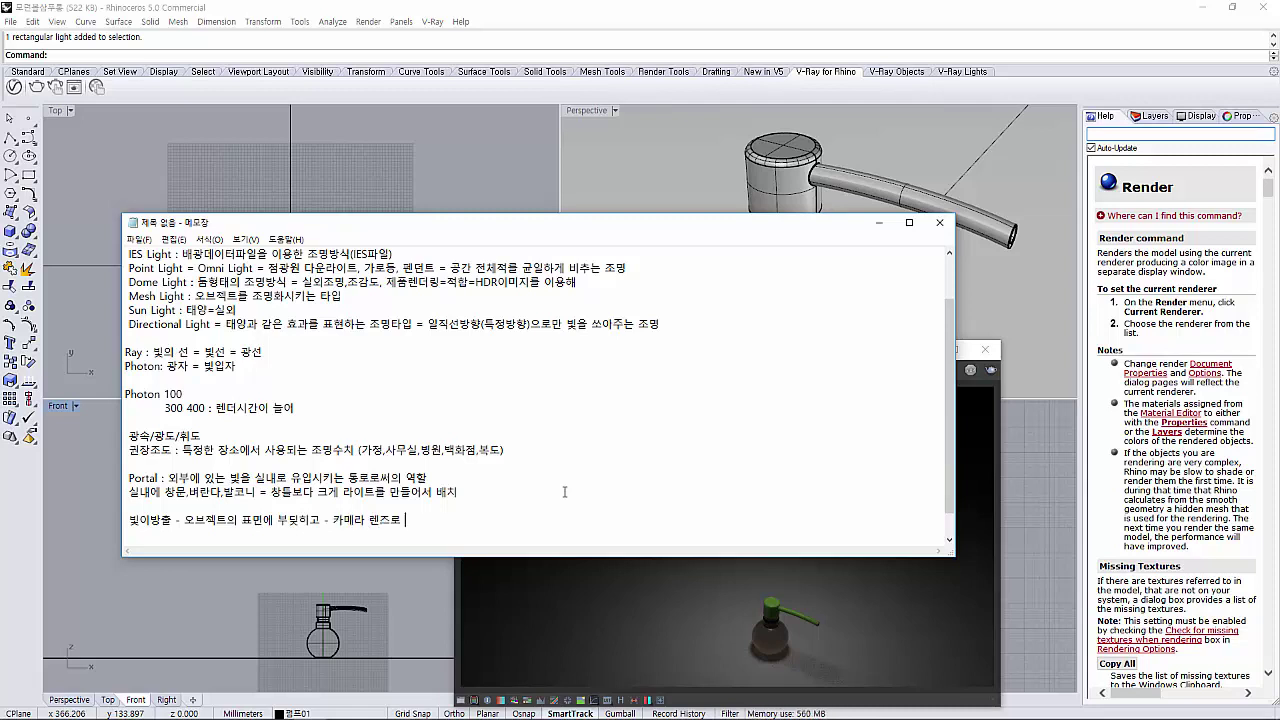
{"action": "key", "text": "ctrl+Left"}
{"action": "key", "text": "ctrl+Left"}
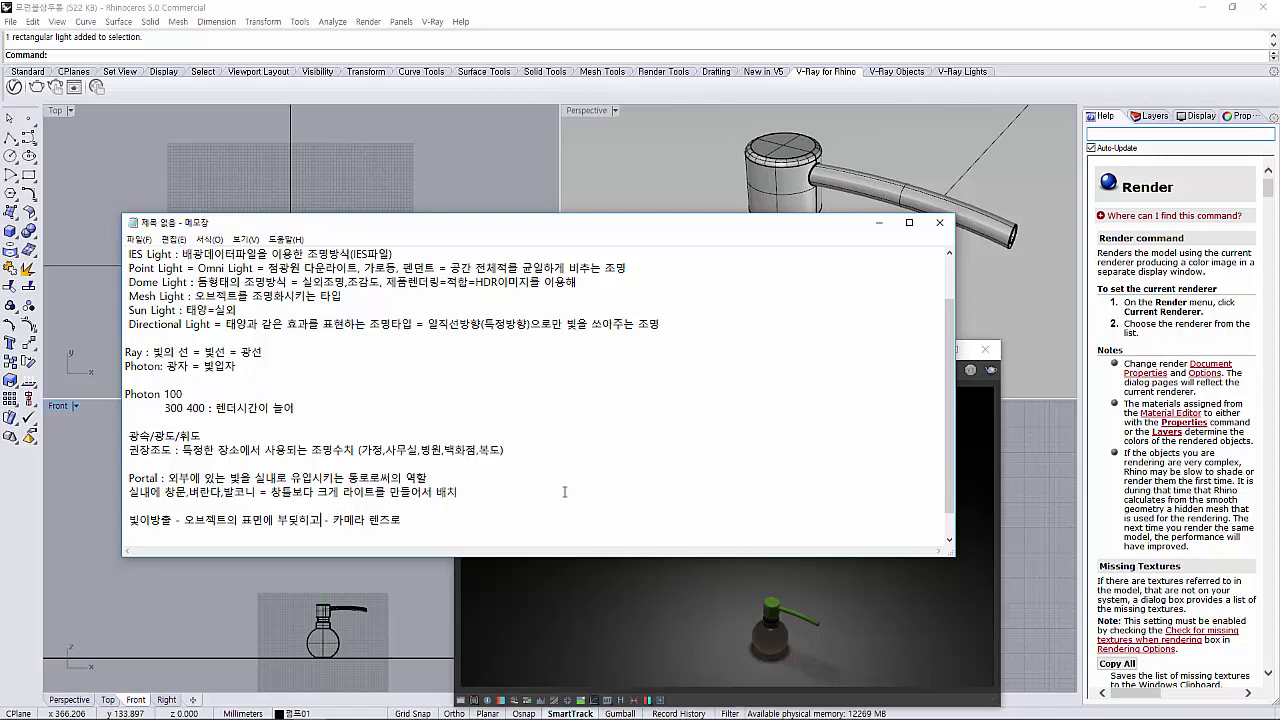
{"action": "type", "text": "반사가"}
{"action": "type", "text": " 이일어난다 "}
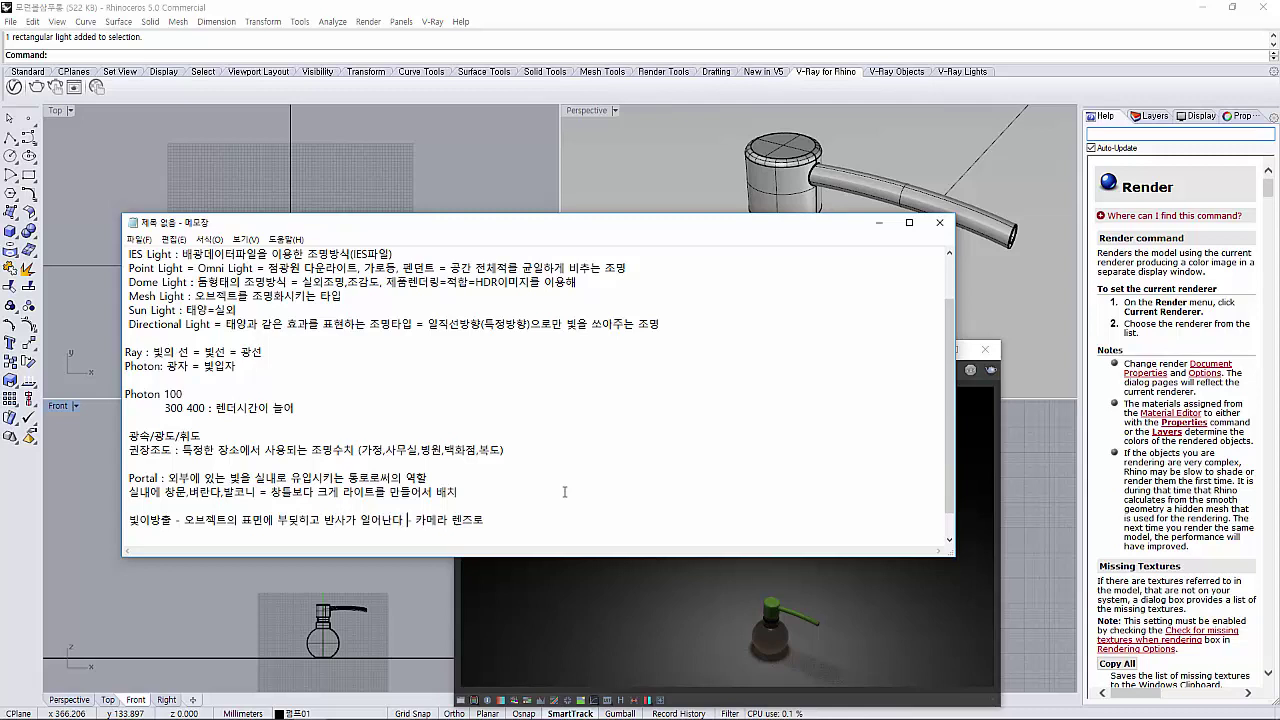
{"action": "type", "text": "- 반사된 "}
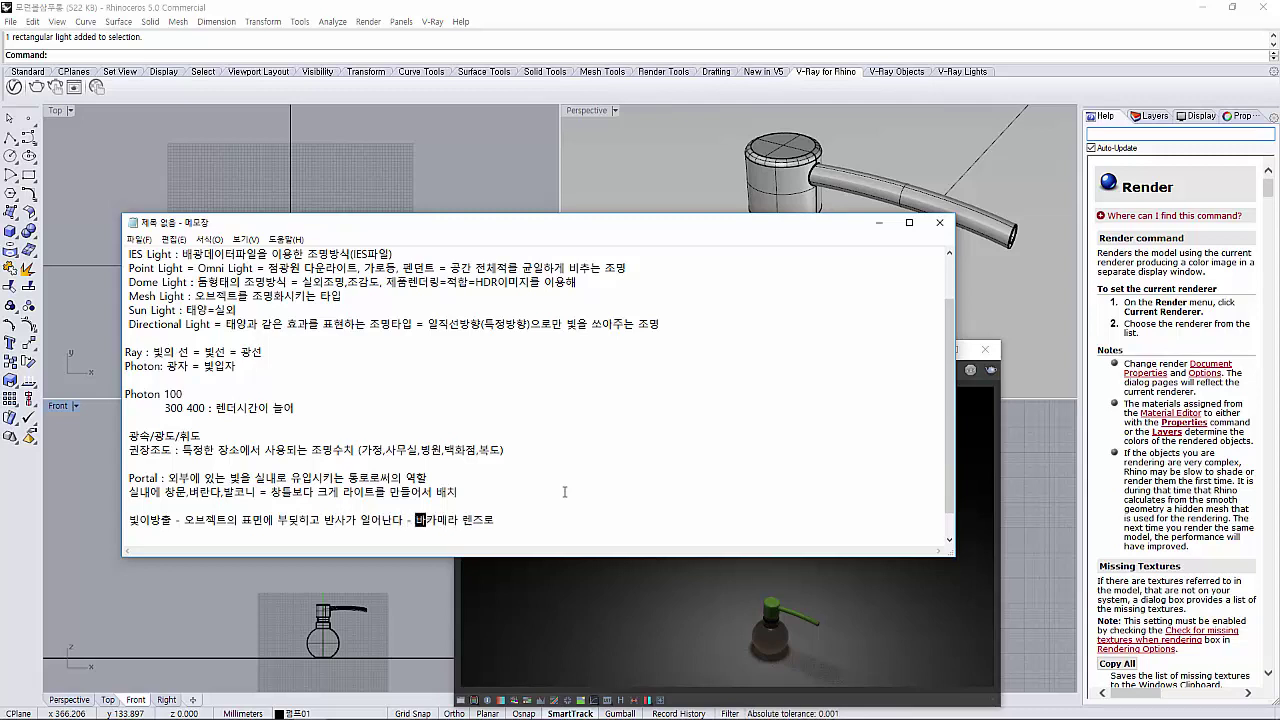
{"action": "type", "text": "빛은"}
{"action": "key", "text": "End"}
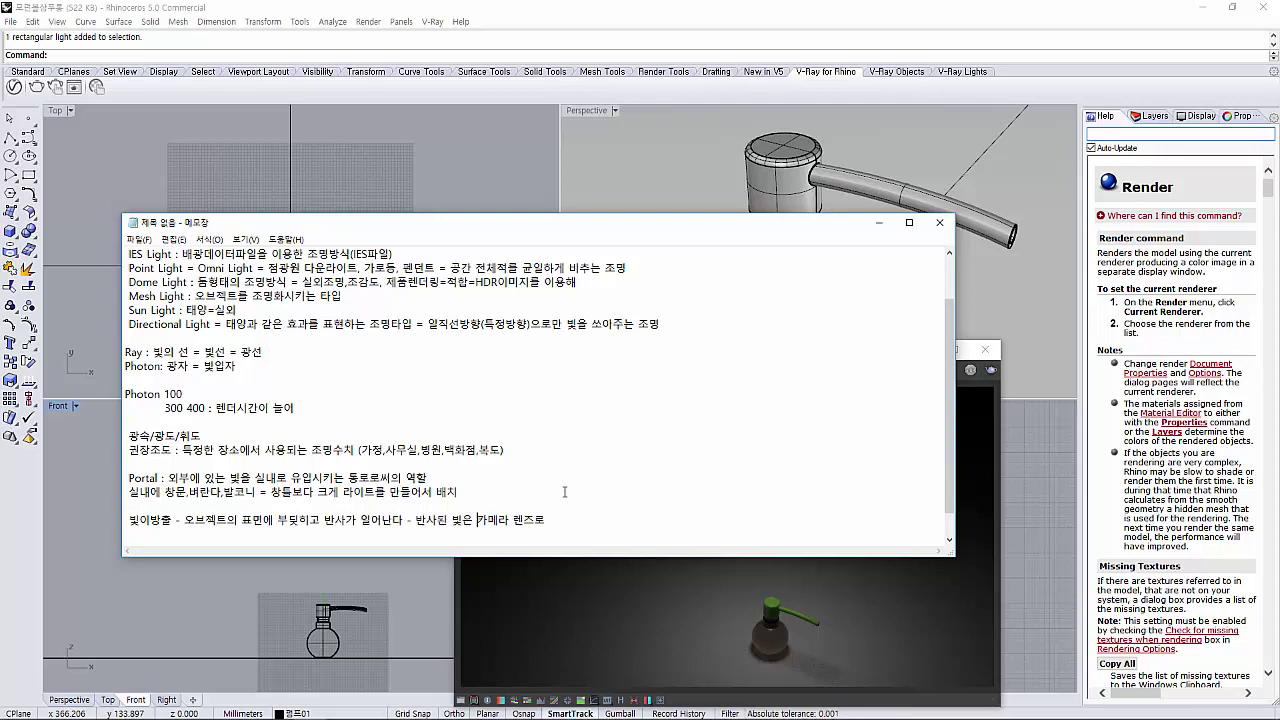
{"action": "type", "text": "이"}
{"action": "key", "text": "Left"}
{"action": "key", "text": "Left"}
{"action": "key", "text": "Left"}
{"action": "type", "text": "(사람의 "}
{"action": "type", "text": "눈)로 유입"}
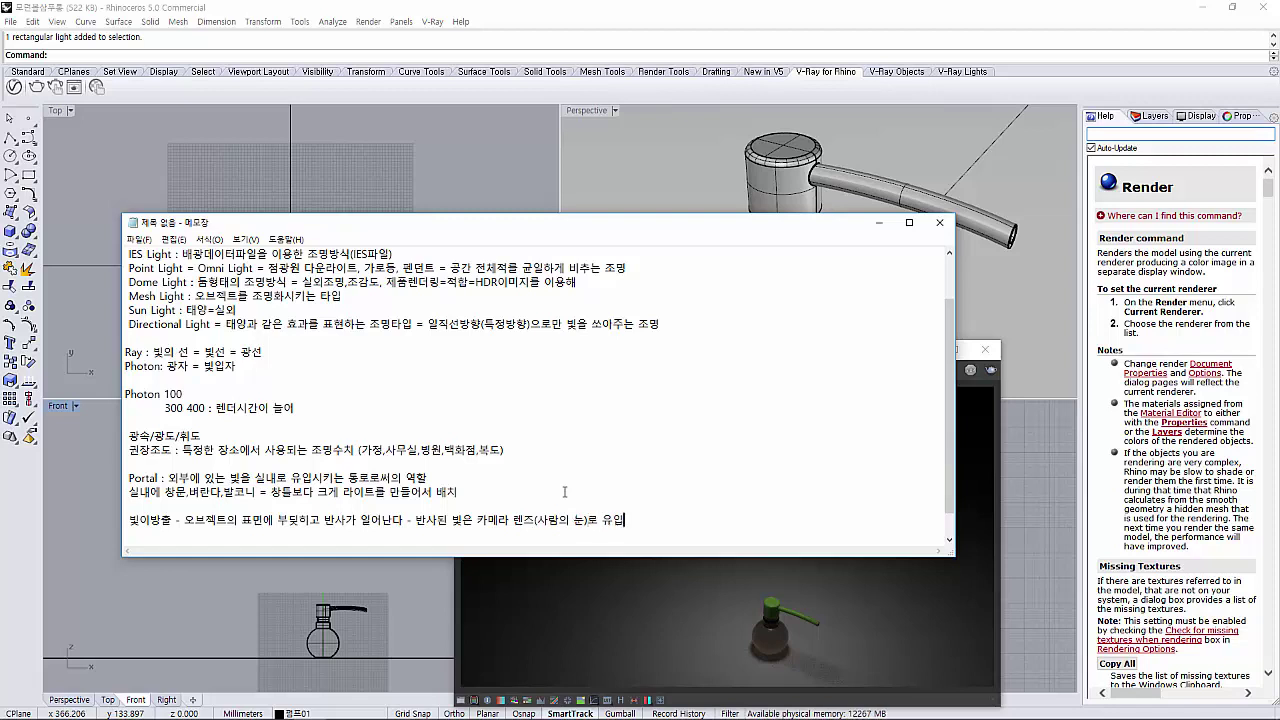
{"action": "type", "text": " - 반사"}
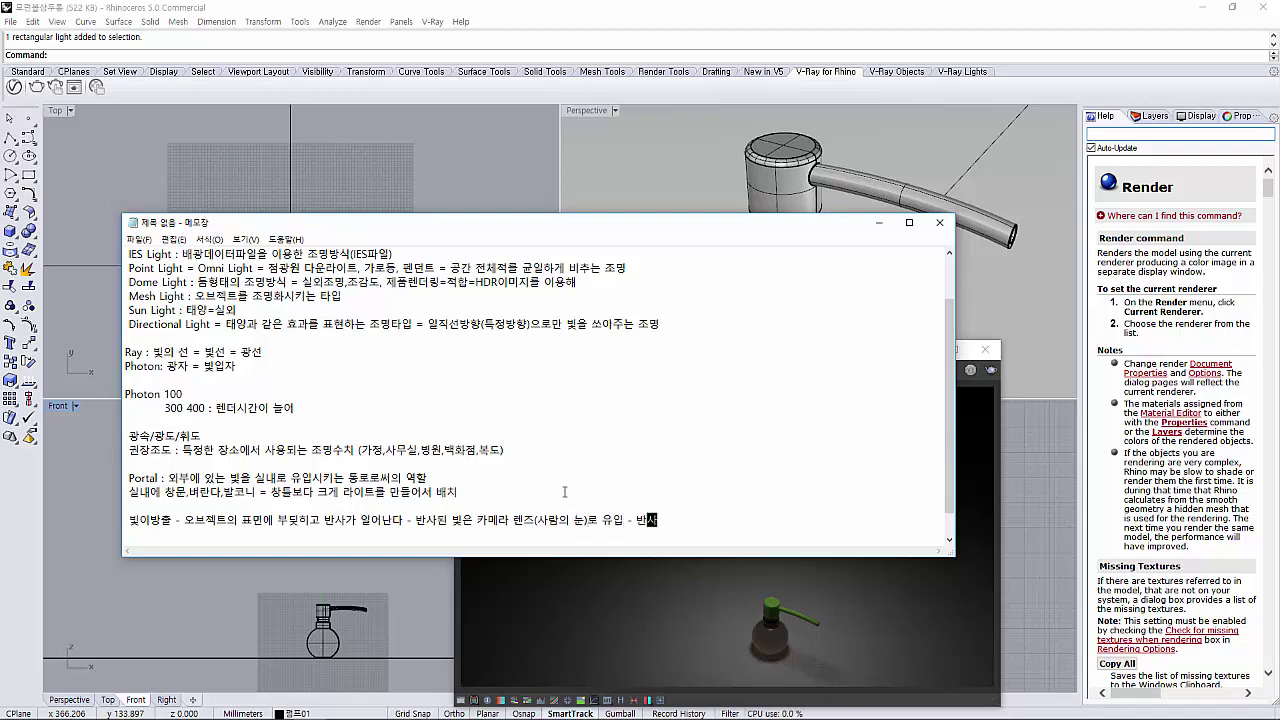
{"action": "key", "text": "BackSpace"}
{"action": "key", "text": "BackSpace"}
{"action": "key", "text": "BackSpace"}
{"action": "type", "text": "렌"}
{"action": "type", "text": "에 ㅁ"}
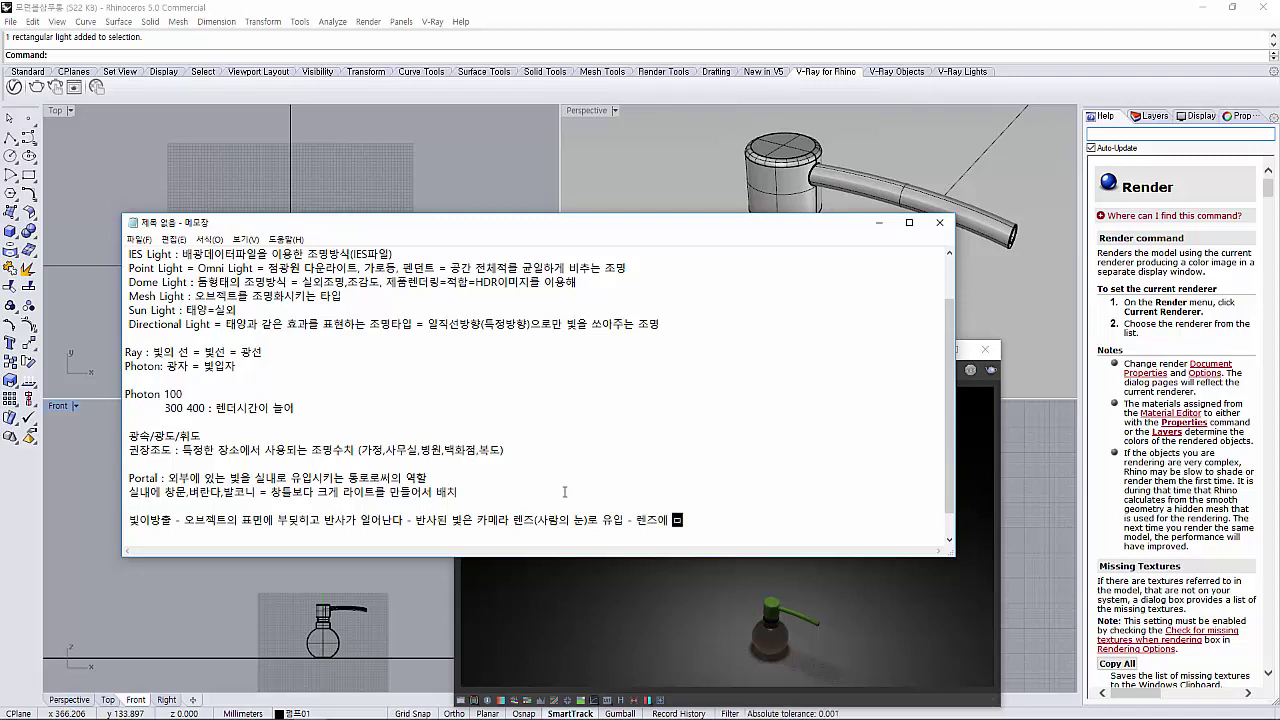
{"action": "type", "text": "히"}
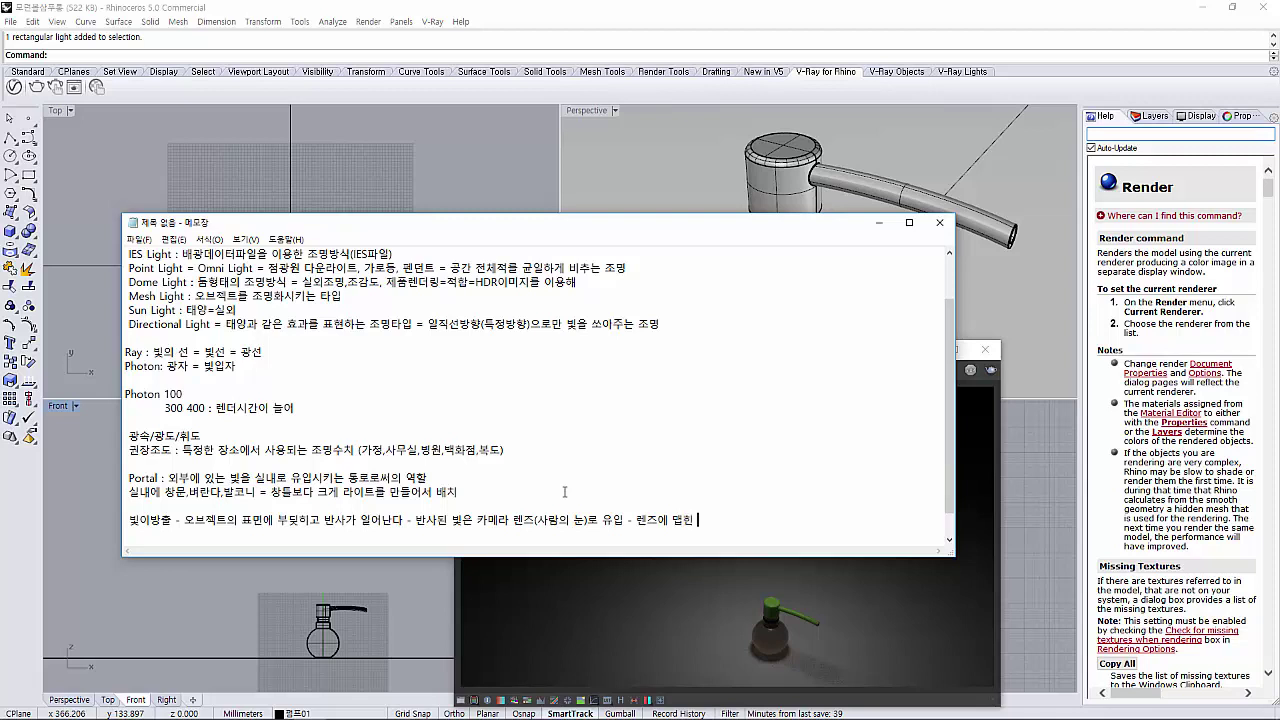
{"action": "type", "text": "반사된 비"}
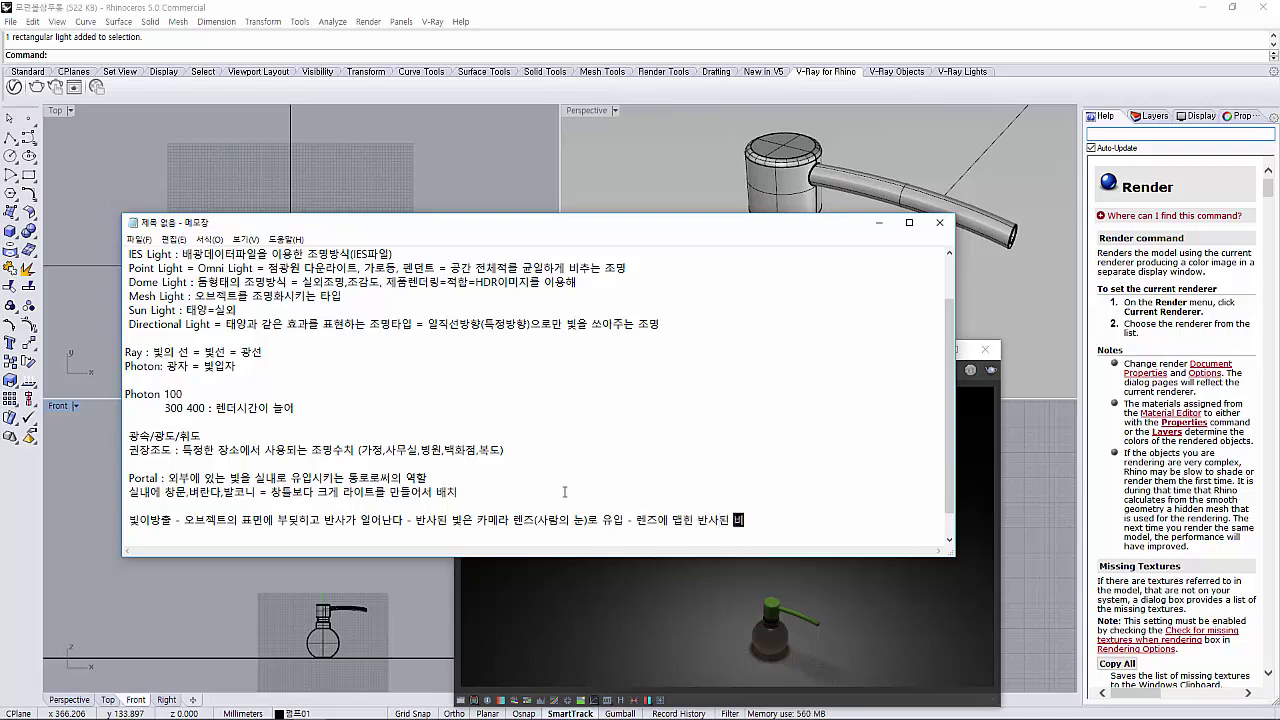
{"action": "type", "text": "ㅊㅇ"}
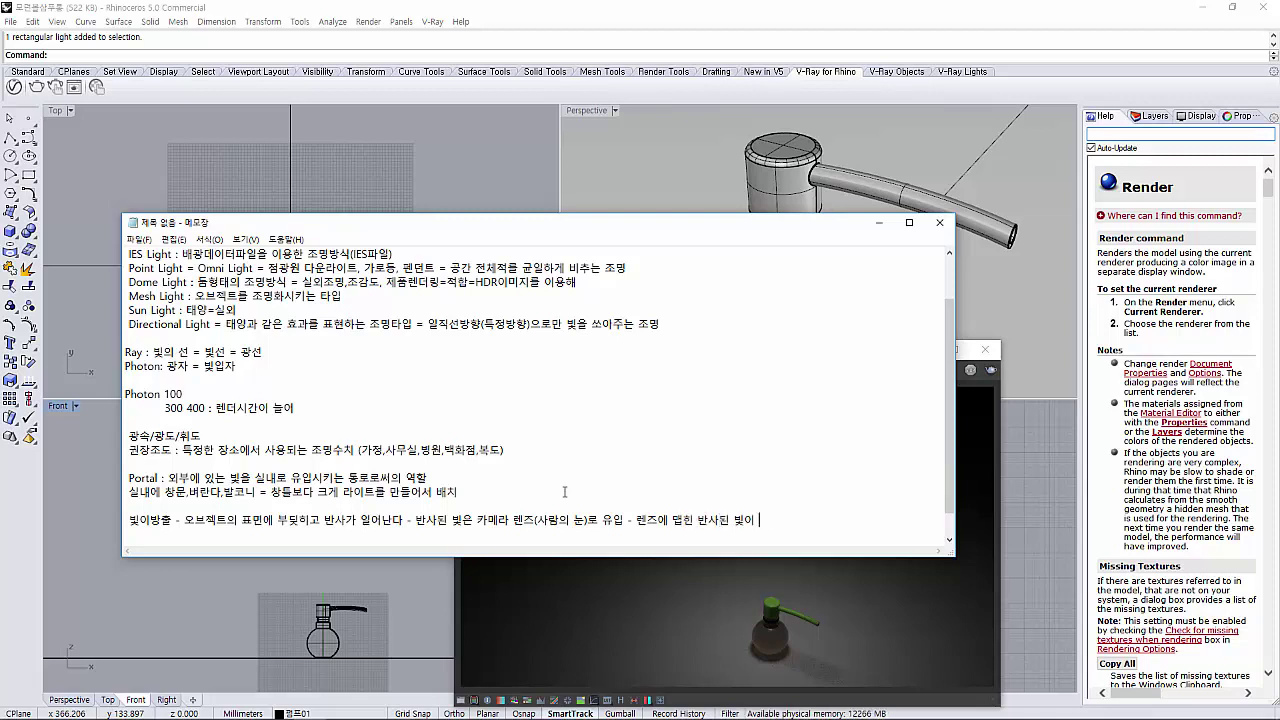
{"action": "type", "text": "물ㅊ"}
{"action": "type", "text": "로 ㄱ"}
{"action": "type", "text": "인"}
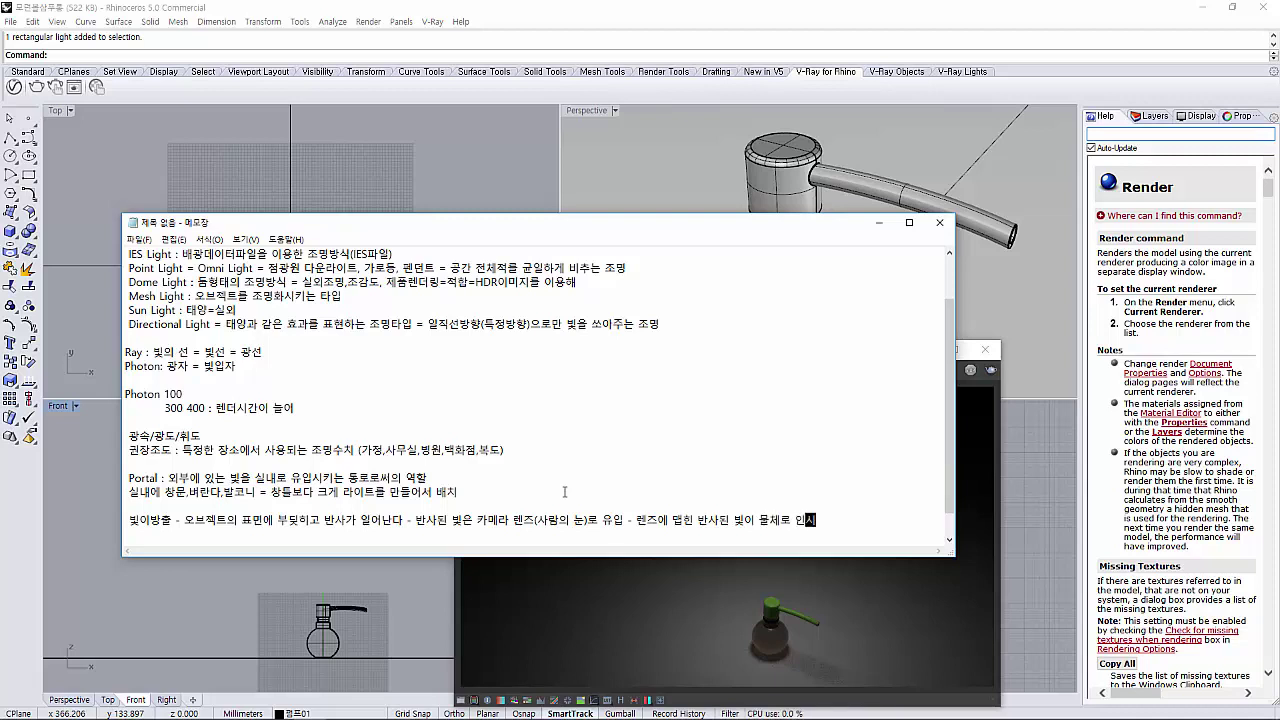
{"action": "type", "text": "식"}
Render the bottle with the rectangle light's Affect Diffuse turned off
{"action": "left_click", "coordinate": [879, 223]}
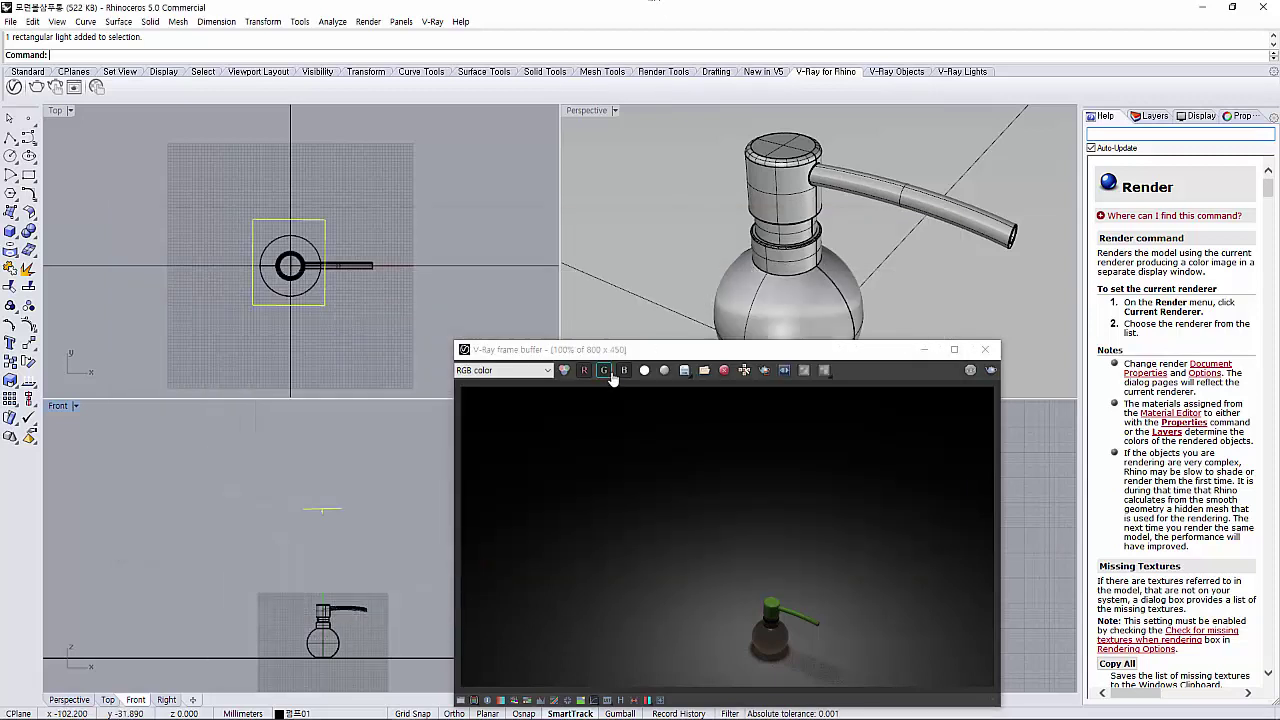
{"action": "left_click", "coordinate": [14, 87]}
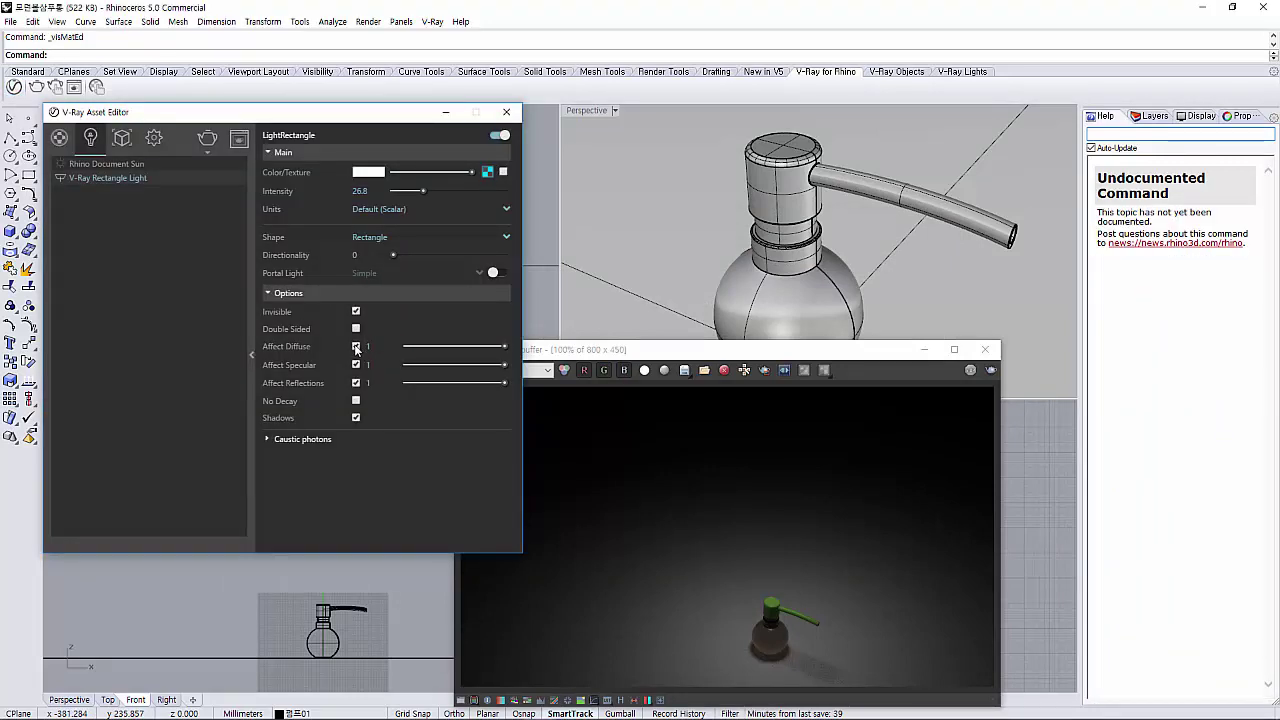
{"action": "left_click_drag", "start_coordinate": [630, 349], "coordinate": [323, 139]}
{"action": "left_click", "coordinate": [506, 111]}
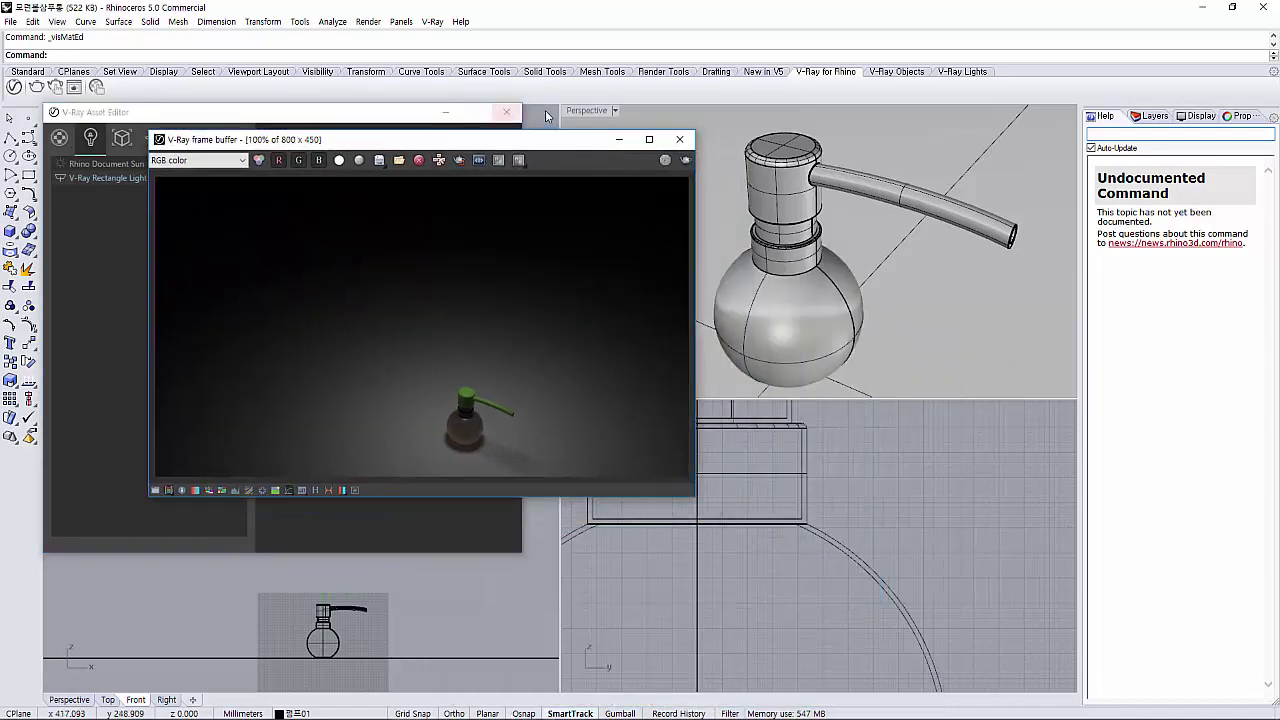
{"action": "left_click", "coordinate": [686, 163]}
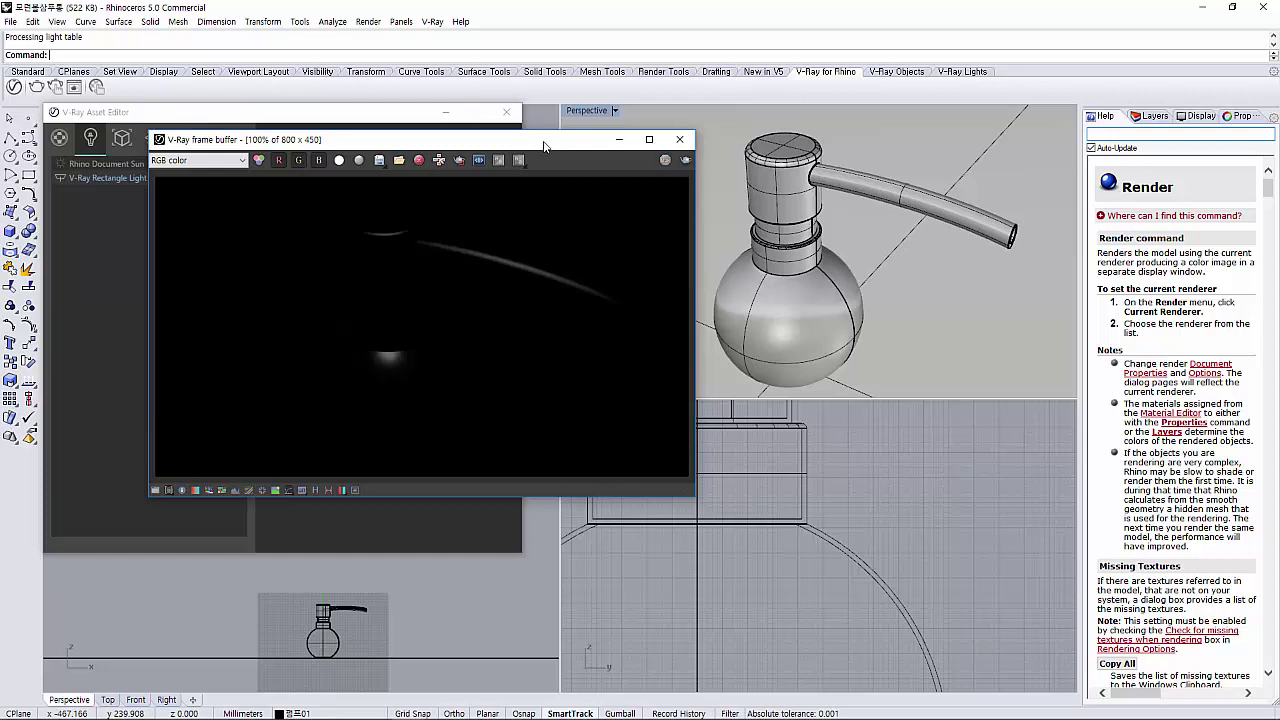
Re-enable Affect Diffuse, keep Affect Specular on, and render again
{"action": "left_click_drag", "start_coordinate": [544, 146], "coordinate": [1002, 194]}
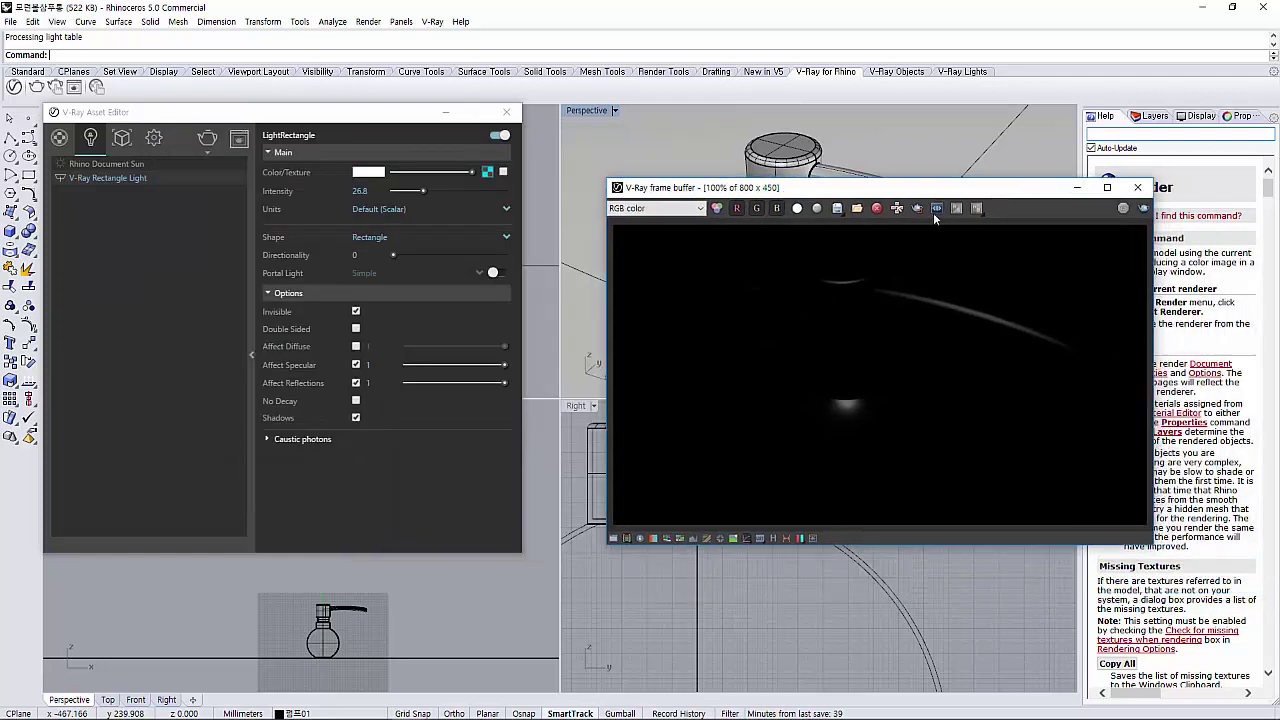
{"action": "left_click", "coordinate": [355, 346]}
{"action": "left_click", "coordinate": [356, 365]}
{"action": "left_click", "coordinate": [357, 366]}
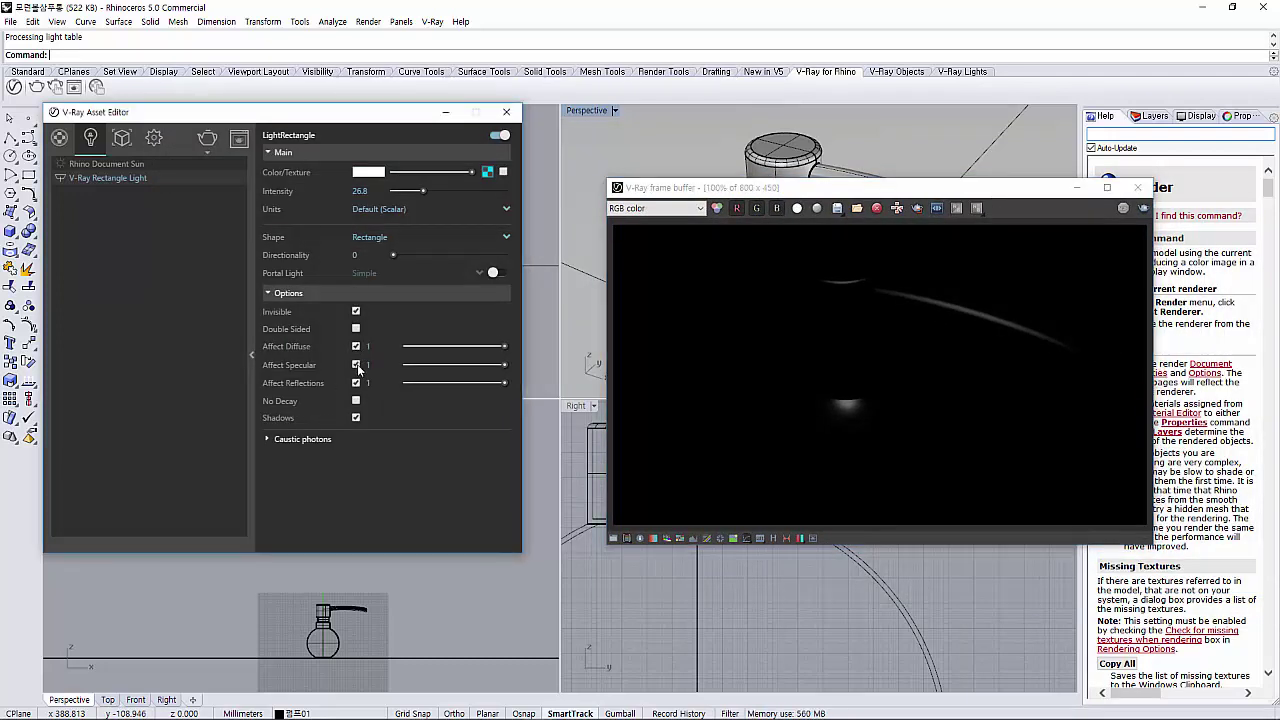
{"action": "left_click", "coordinate": [1123, 208]}
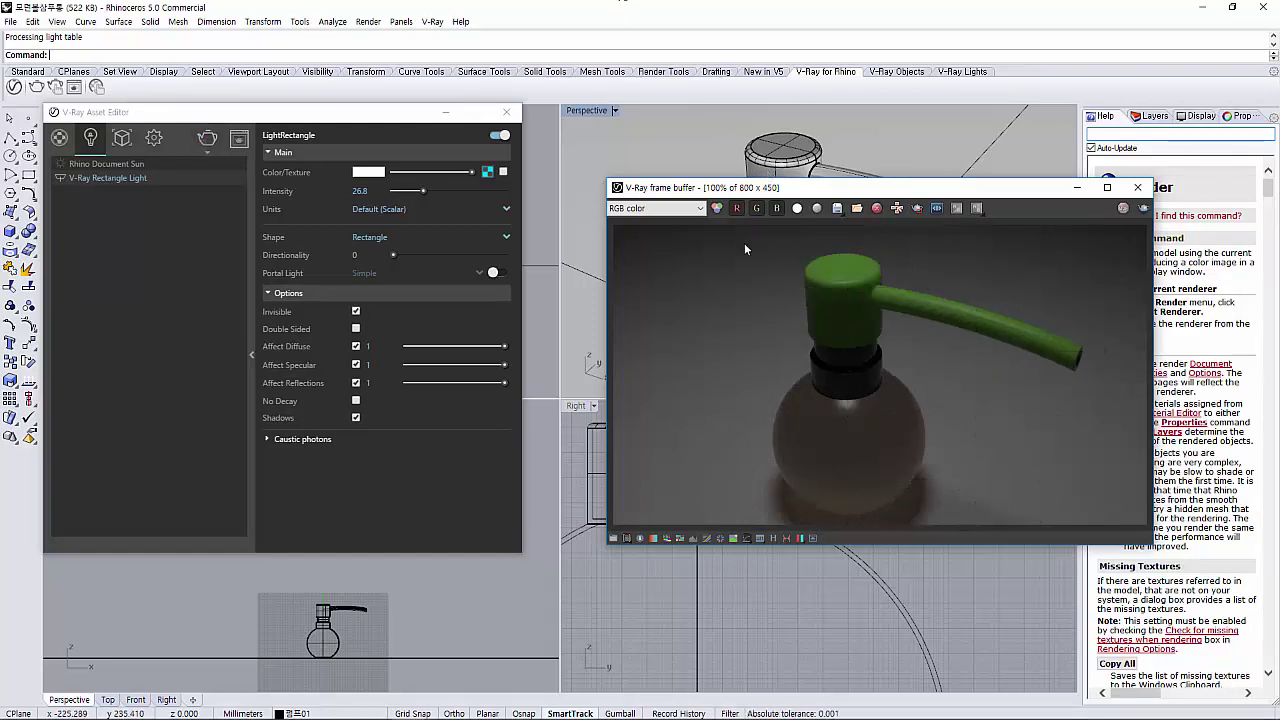
Render with Affect Specular off, then restore it and toggle Affect Reflections off and on
{"action": "left_click", "coordinate": [356, 364]}
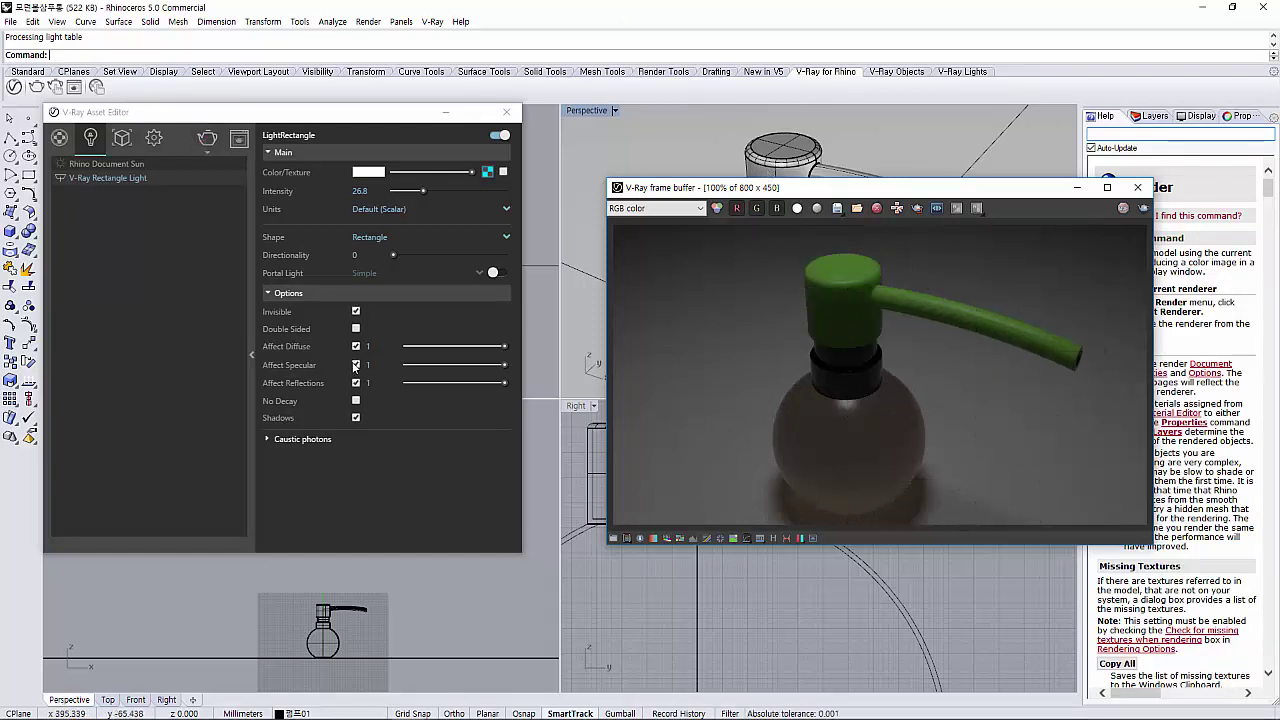
{"action": "left_click", "coordinate": [1141, 212]}
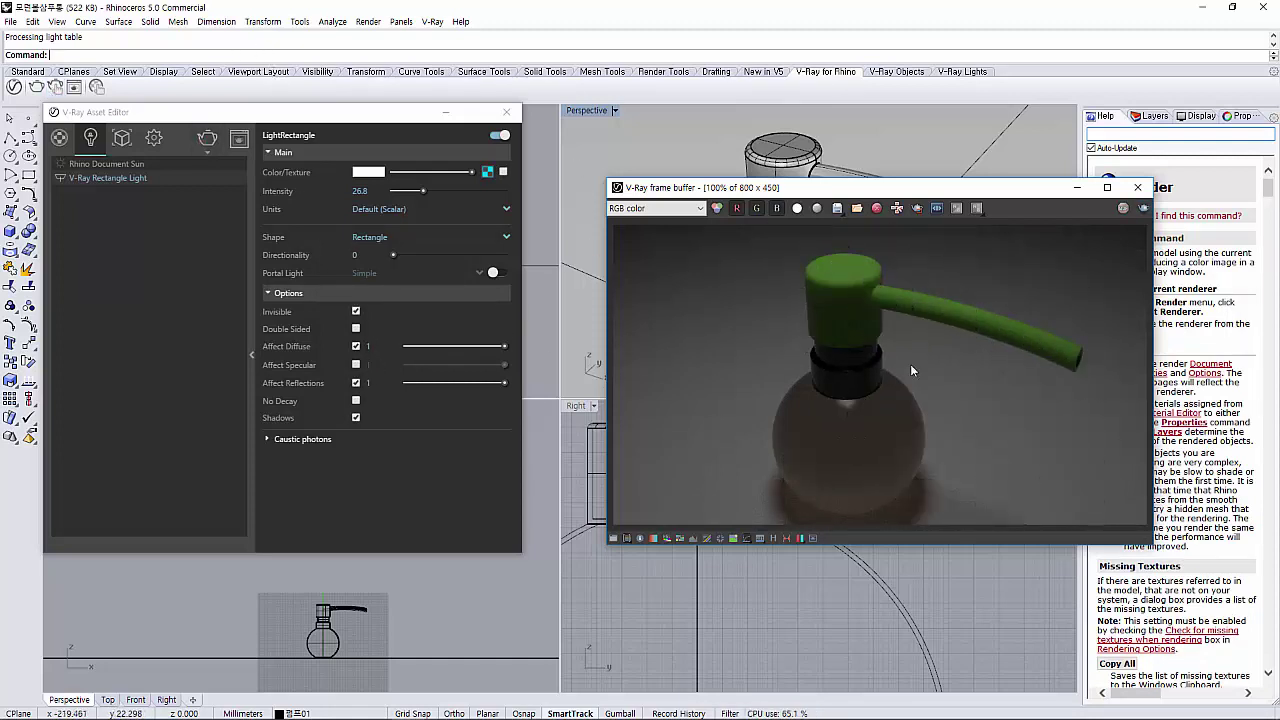
{"action": "left_click", "coordinate": [355, 364]}
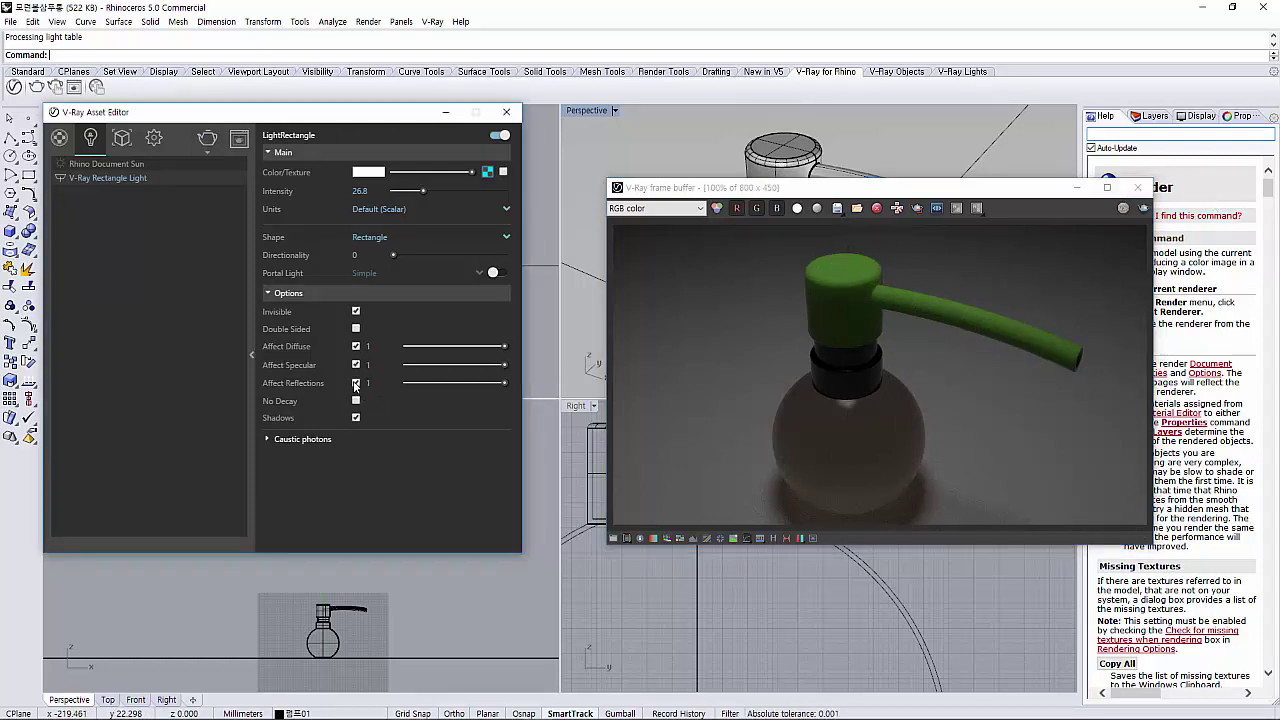
{"action": "left_click", "coordinate": [355, 383]}
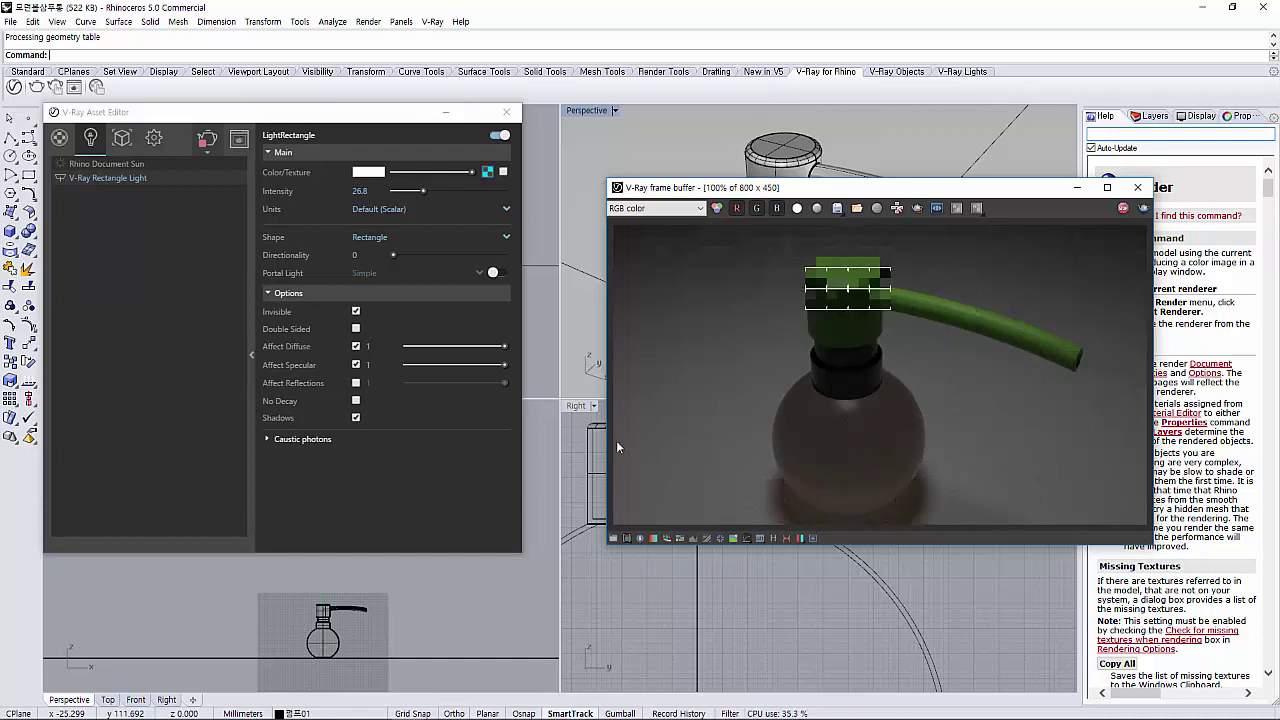
{"action": "left_click", "coordinate": [355, 383]}
Render the bottle with the light's Shadows off, then turn Shadows back on
{"action": "left_click", "coordinate": [356, 418]}
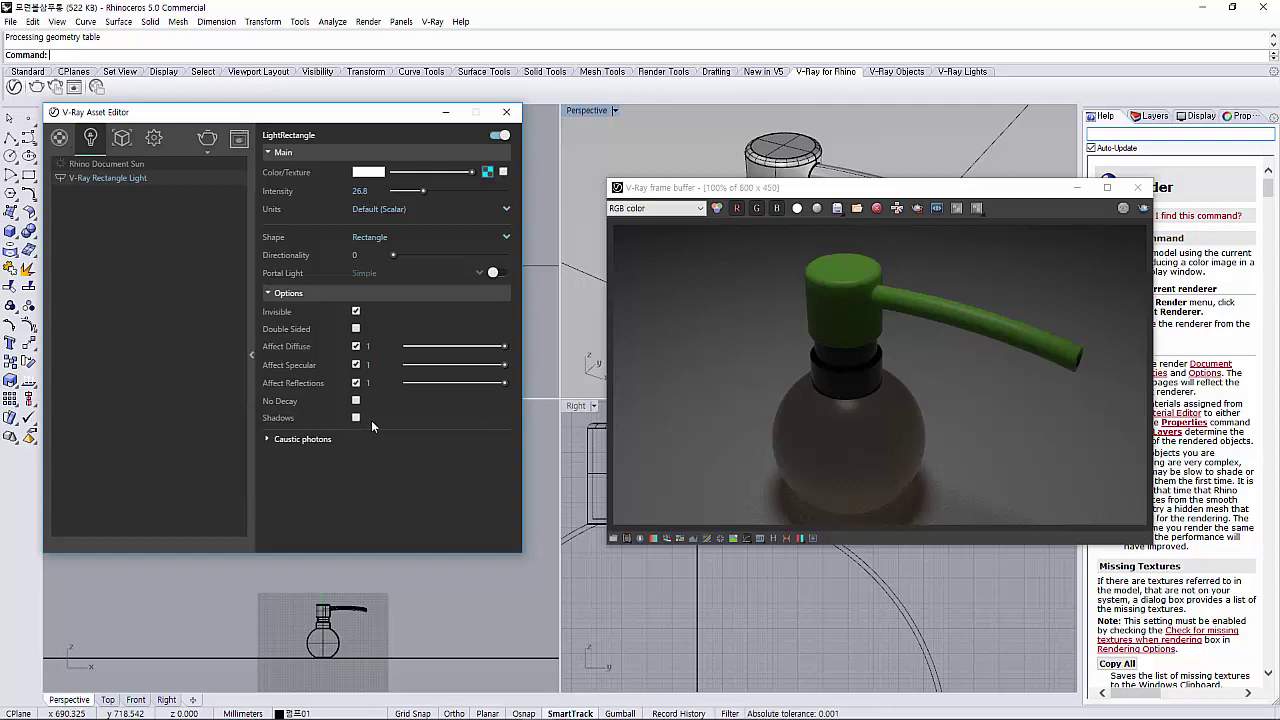
{"action": "left_click", "coordinate": [1143, 208]}
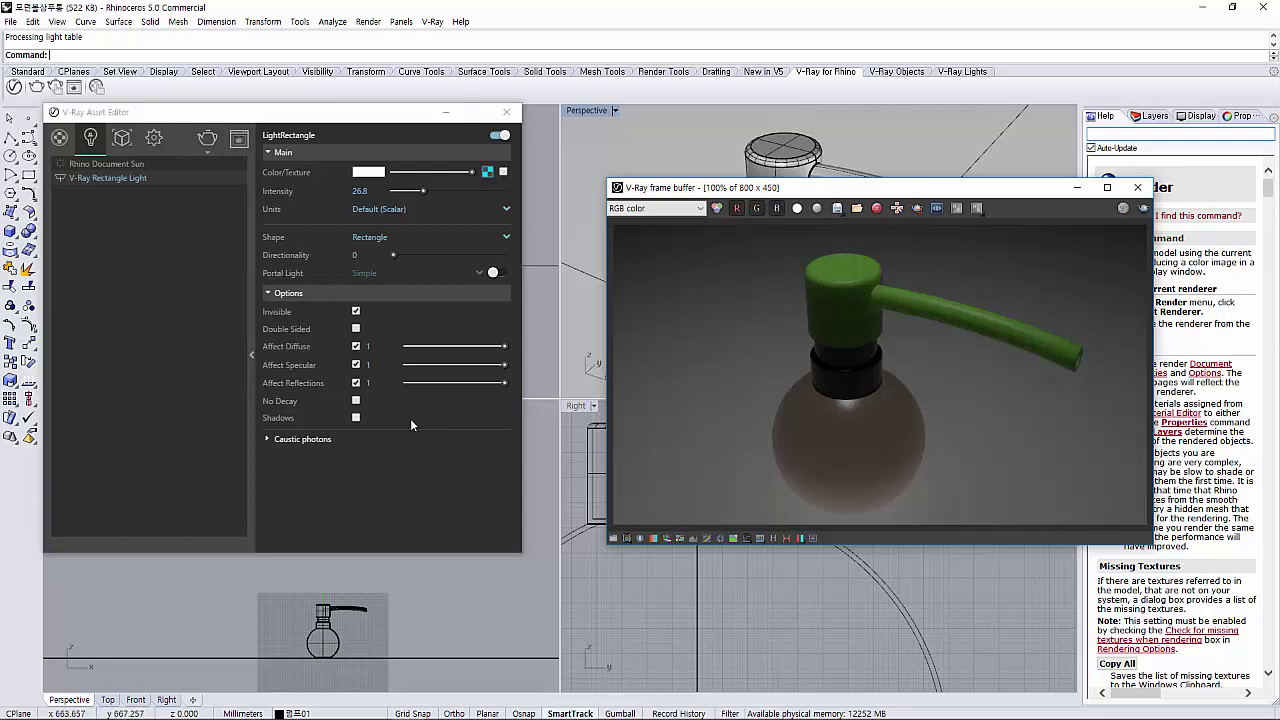
{"action": "left_click", "coordinate": [356, 417]}
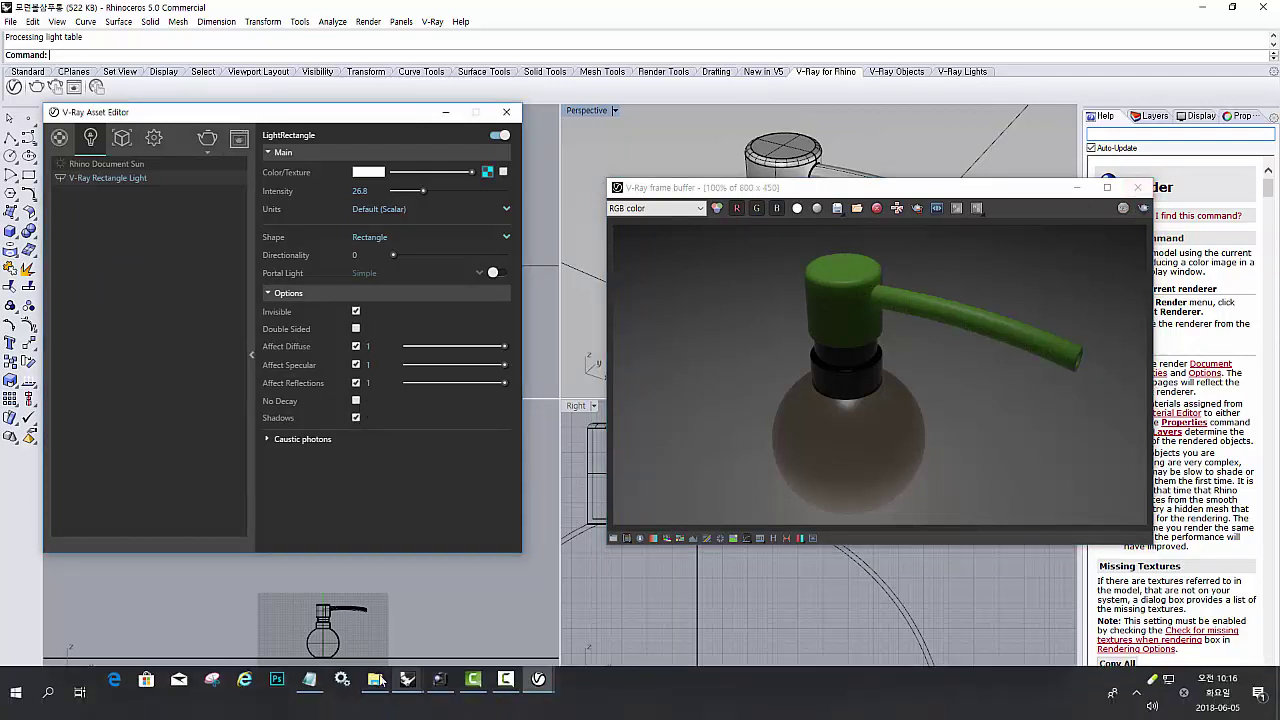
Add a 'Decay (감소)' heading with 'Attenuation(감쇄)' beneath it in the notes
{"action": "left_click", "coordinate": [309, 679]}
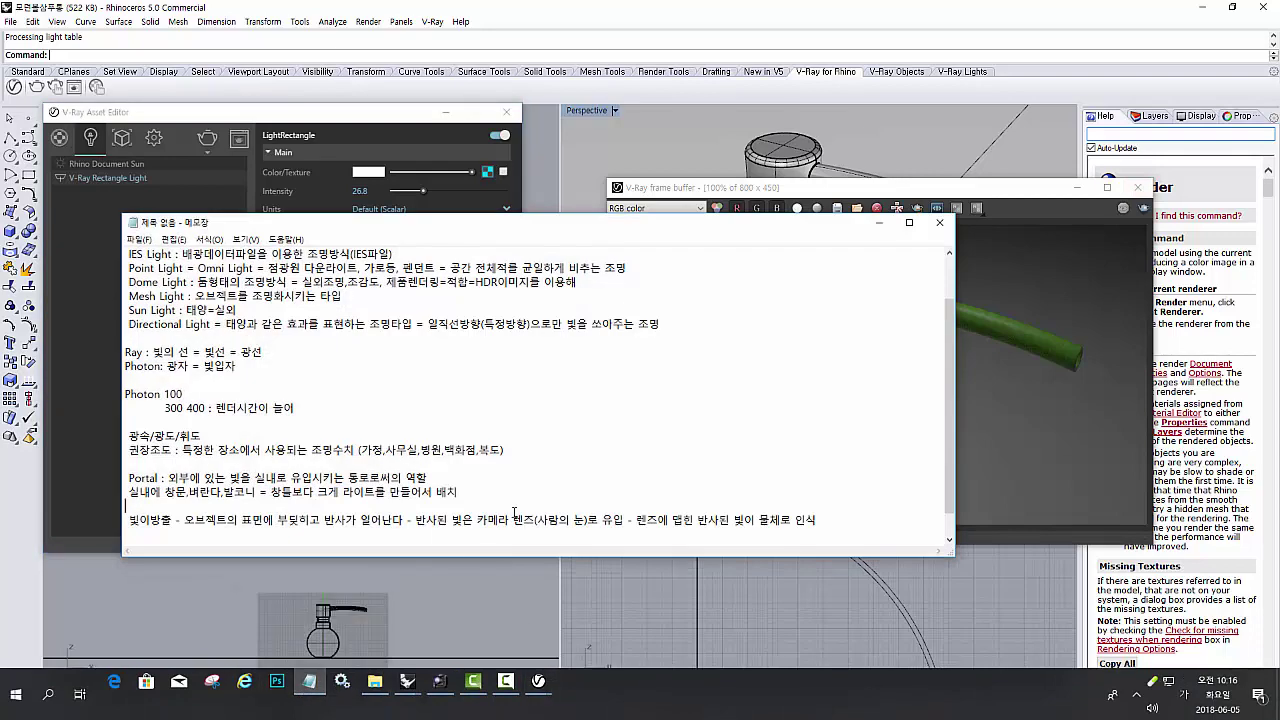
{"action": "key", "text": "Return"}
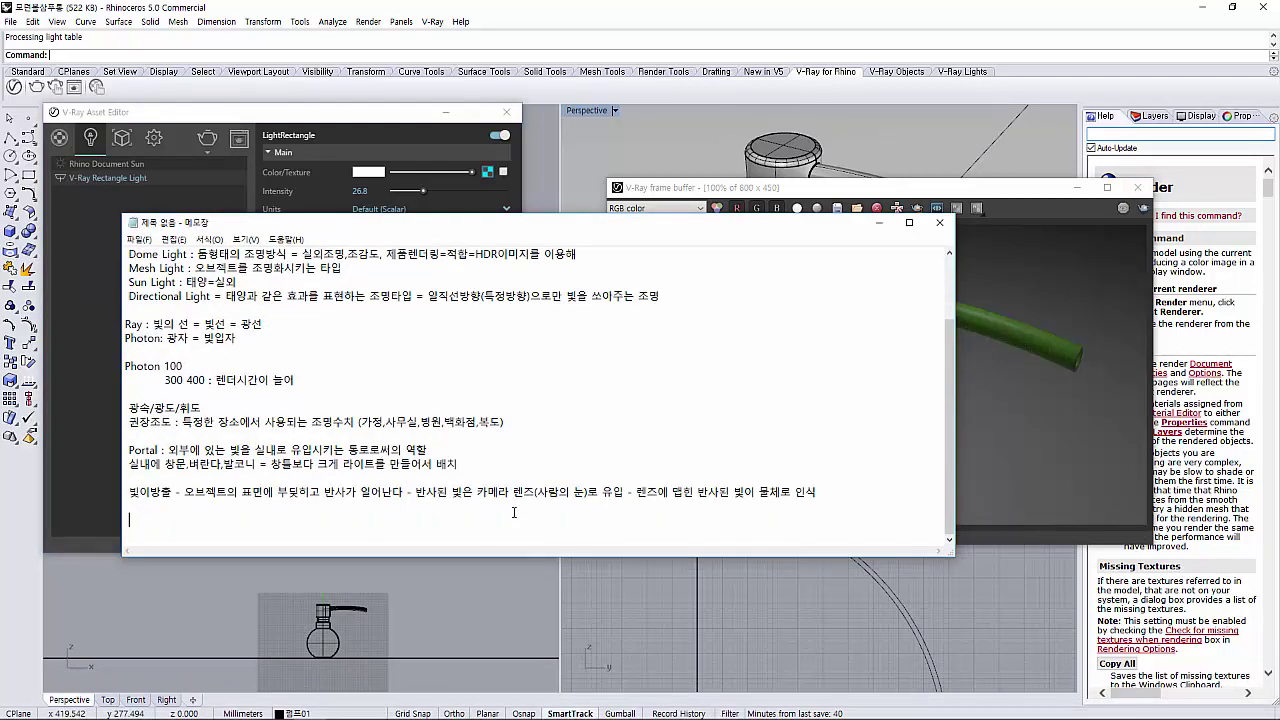
{"action": "type", "text": "Decay ("}
{"action": "type", "text": "감소)"}
{"action": "key", "text": "Return"}
{"action": "type", "text": "="}
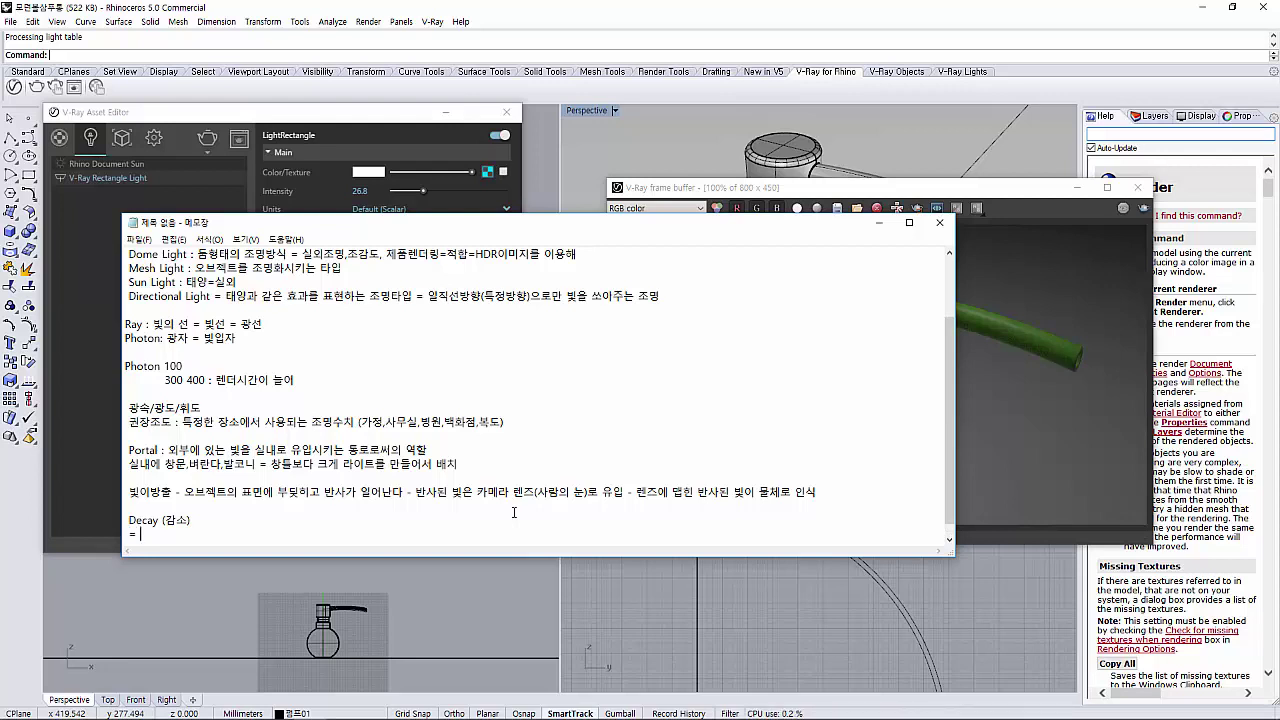
{"action": "type", "text": "Atten"}
{"action": "type", "text": "ua"}
{"action": "type", "text": "("}
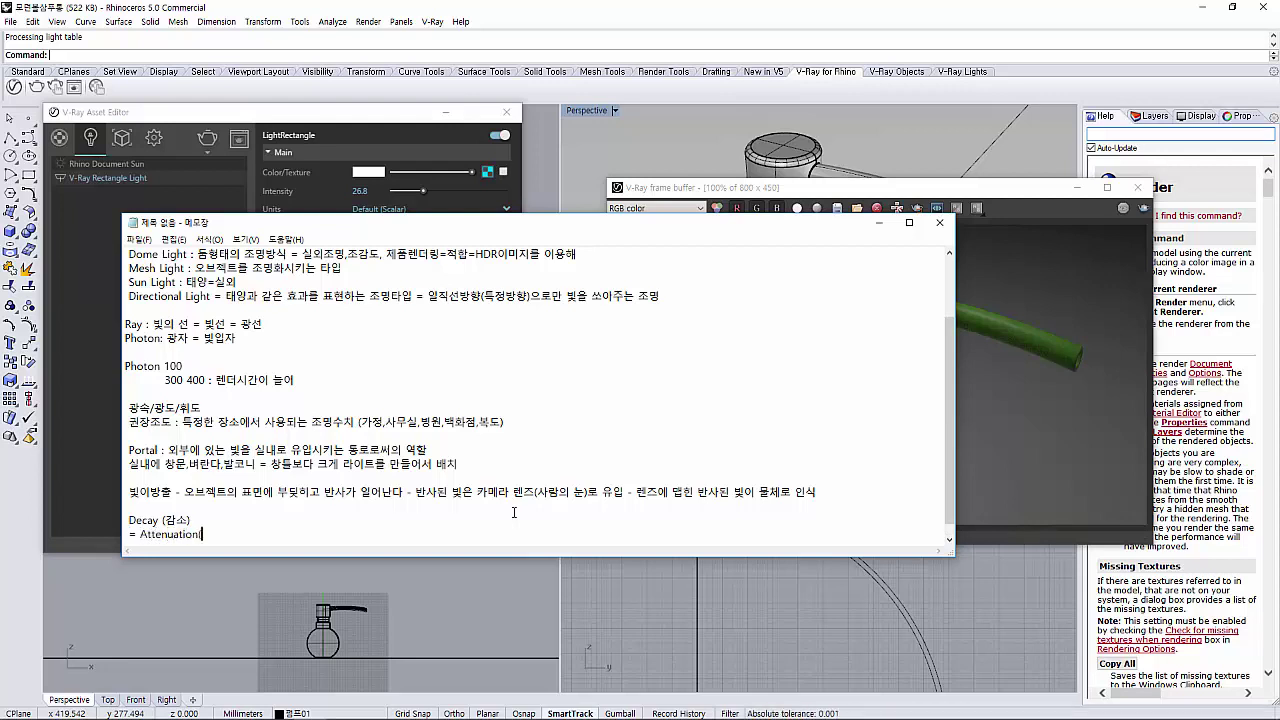
{"action": "type", "text": "감소"}
{"action": "type", "text": "쇄"}
Type the definition: light intensity weakens in proportion to growing distance
{"action": "key", "text": "Return"}
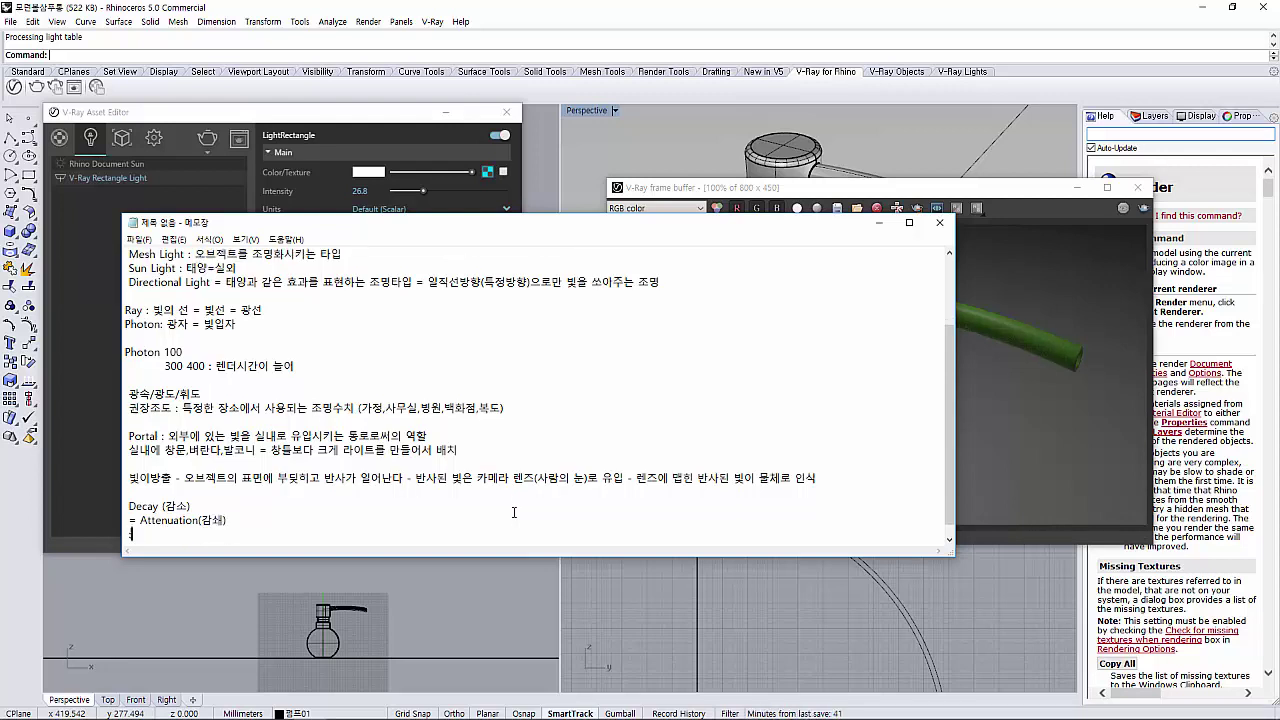
{"action": "type", "text": ": 감"}
{"action": "type", "text": "은"}
{"action": "type", "text": " 거리가 멀어"}
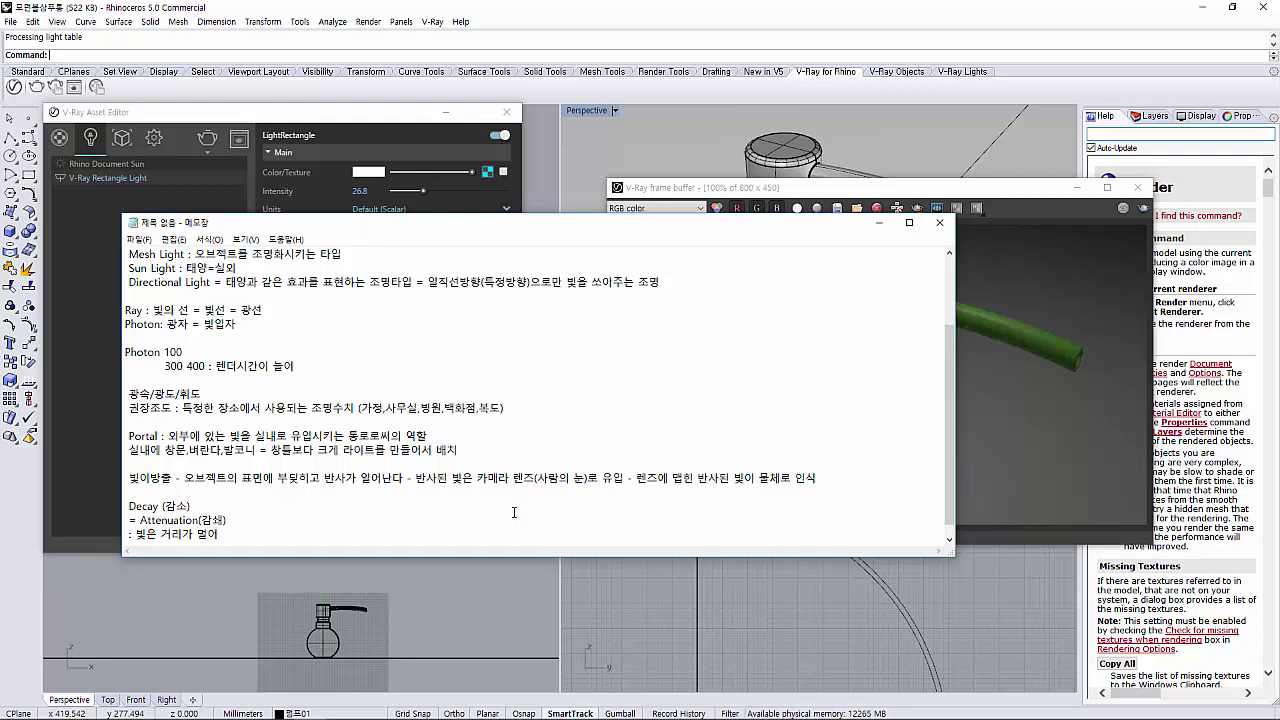
{"action": "type", "text": "지"}
{"action": "type", "text": "에 따"}
{"action": "type", "text": "라서 "}
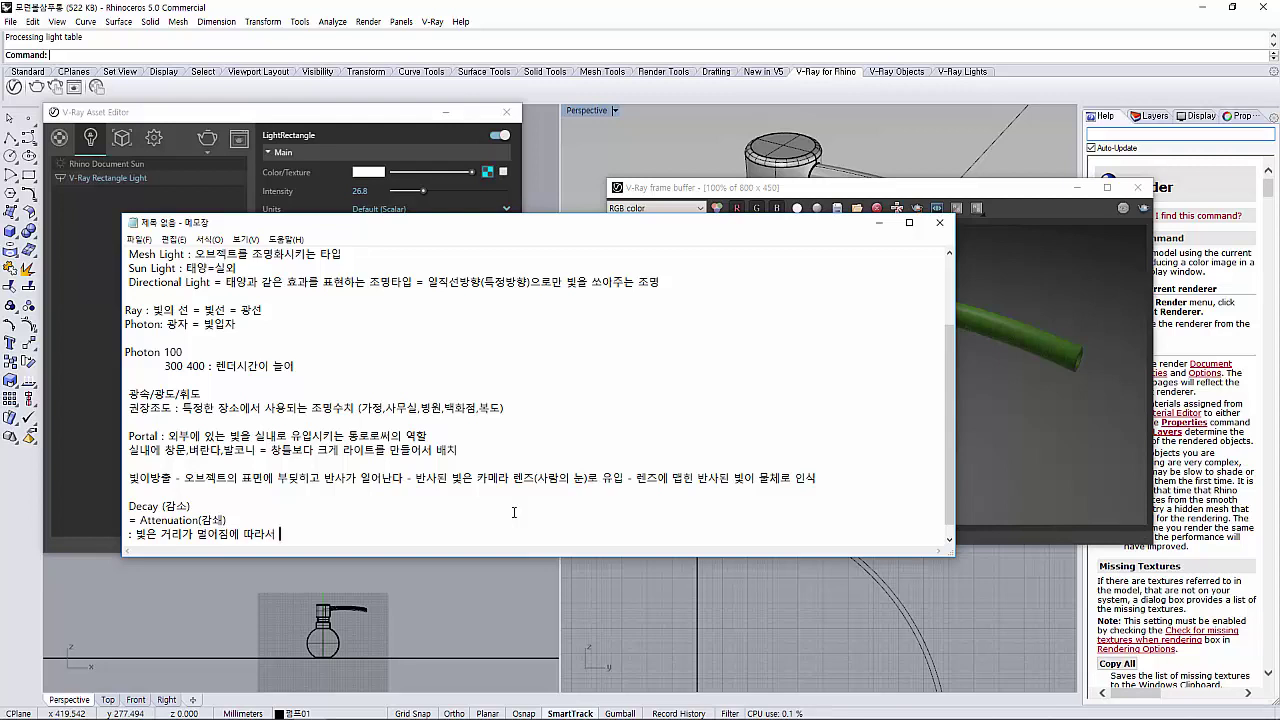
{"action": "type", "text": "빛의 세기가"}
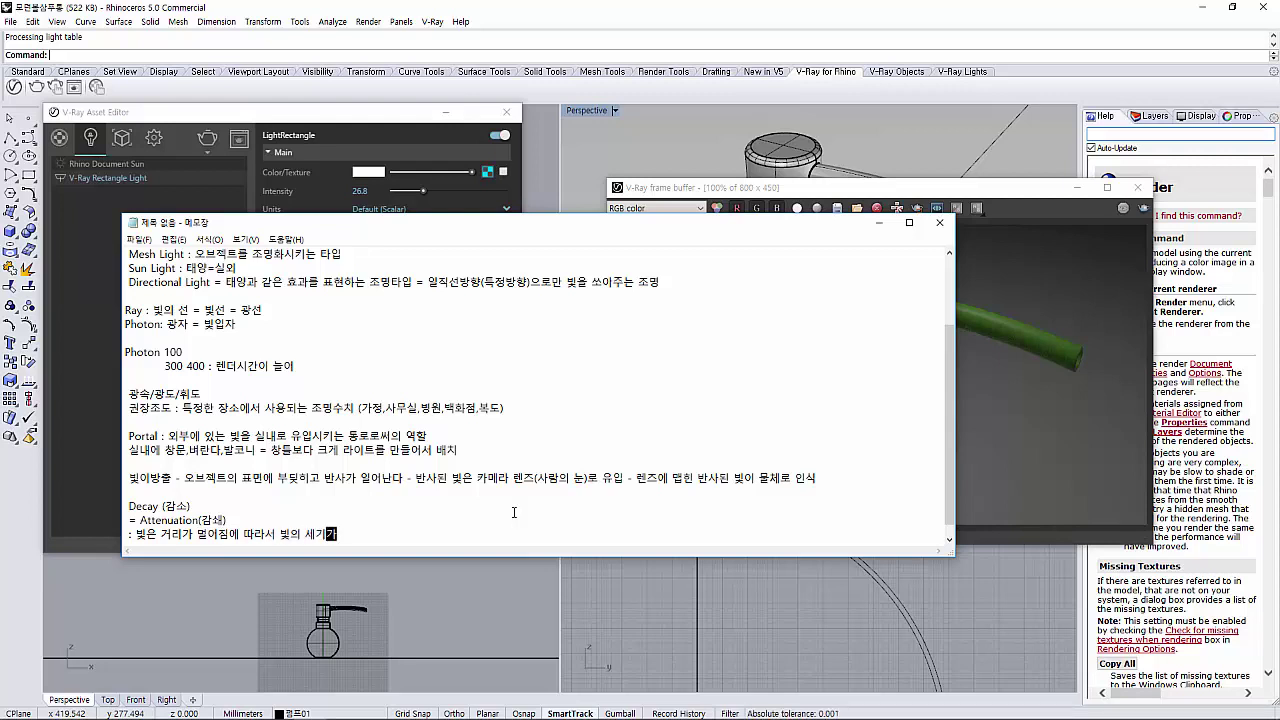
{"action": "type", "text": " 거리"}
{"action": "type", "text": "에 비례해서"}
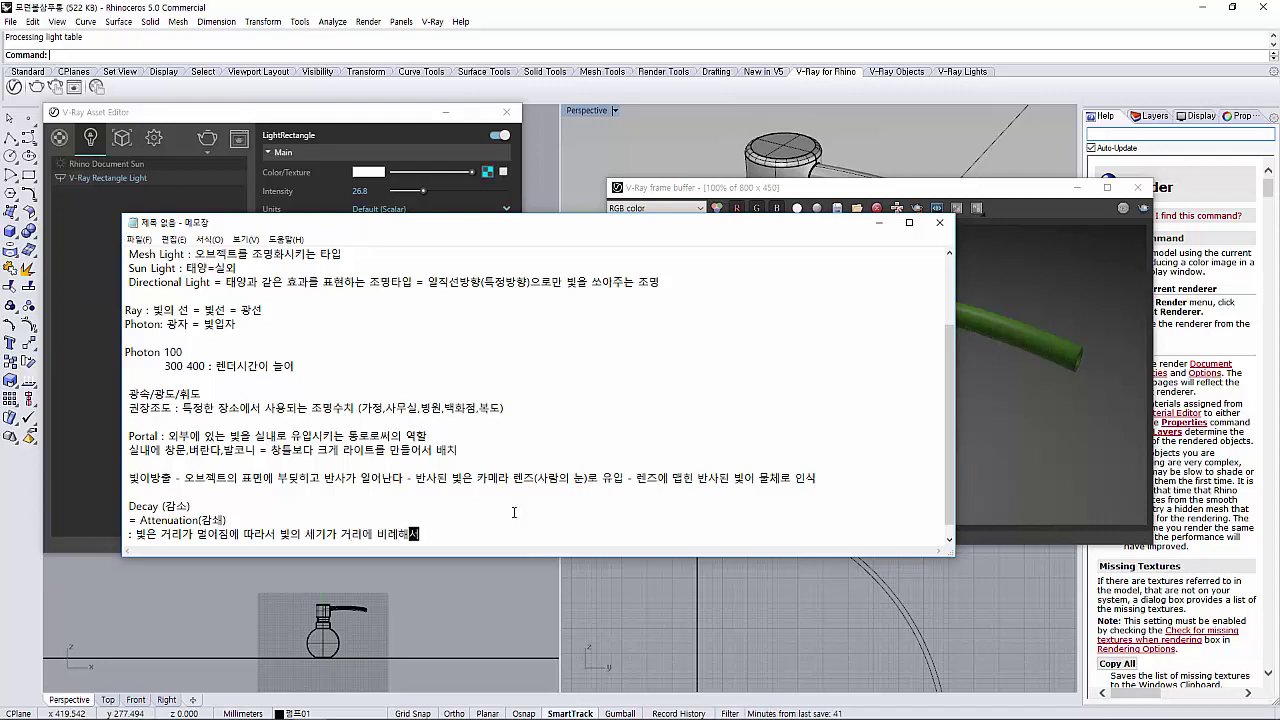
{"action": "type", "text": " 약해진다."}
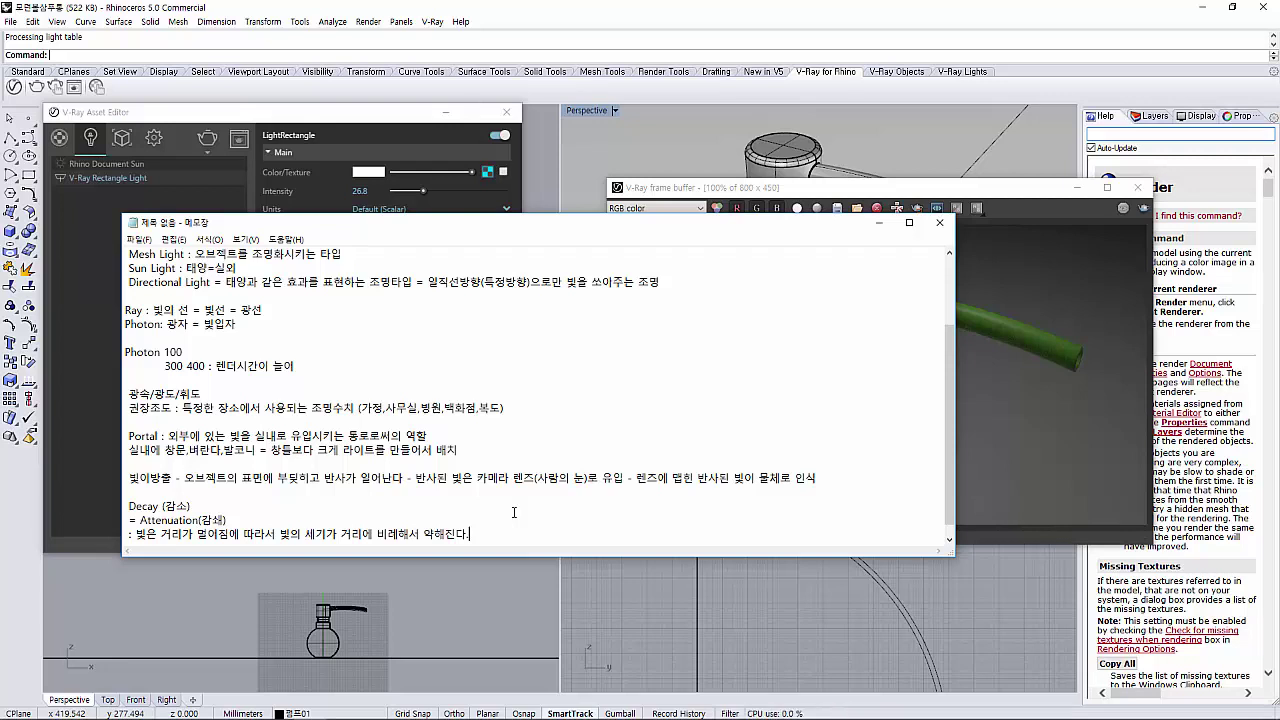
{"action": "key", "text": "Up"}
{"action": "key", "text": "Up"}
{"action": "key", "text": "Down"}
Toggle the rectangle light's No Decay option off and on, then minimize the V-Ray Asset Editor
{"action": "left_click", "coordinate": [858, 212]}
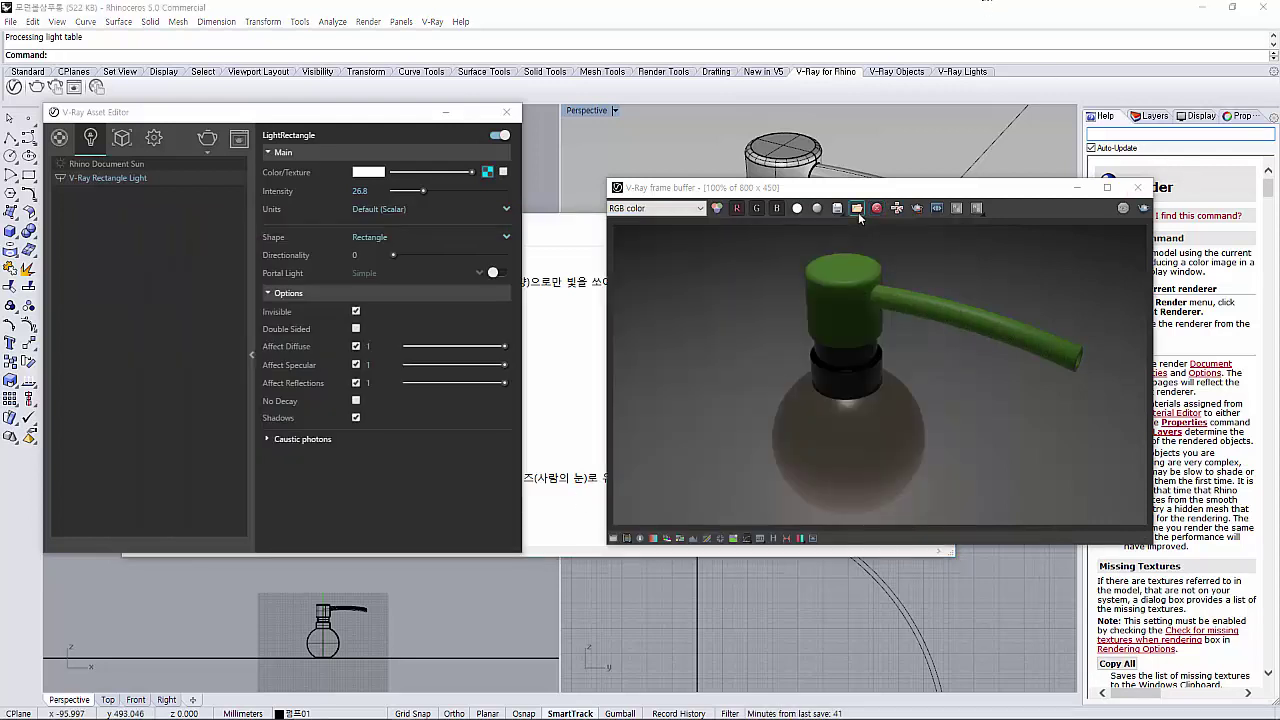
{"action": "left_click", "coordinate": [355, 401]}
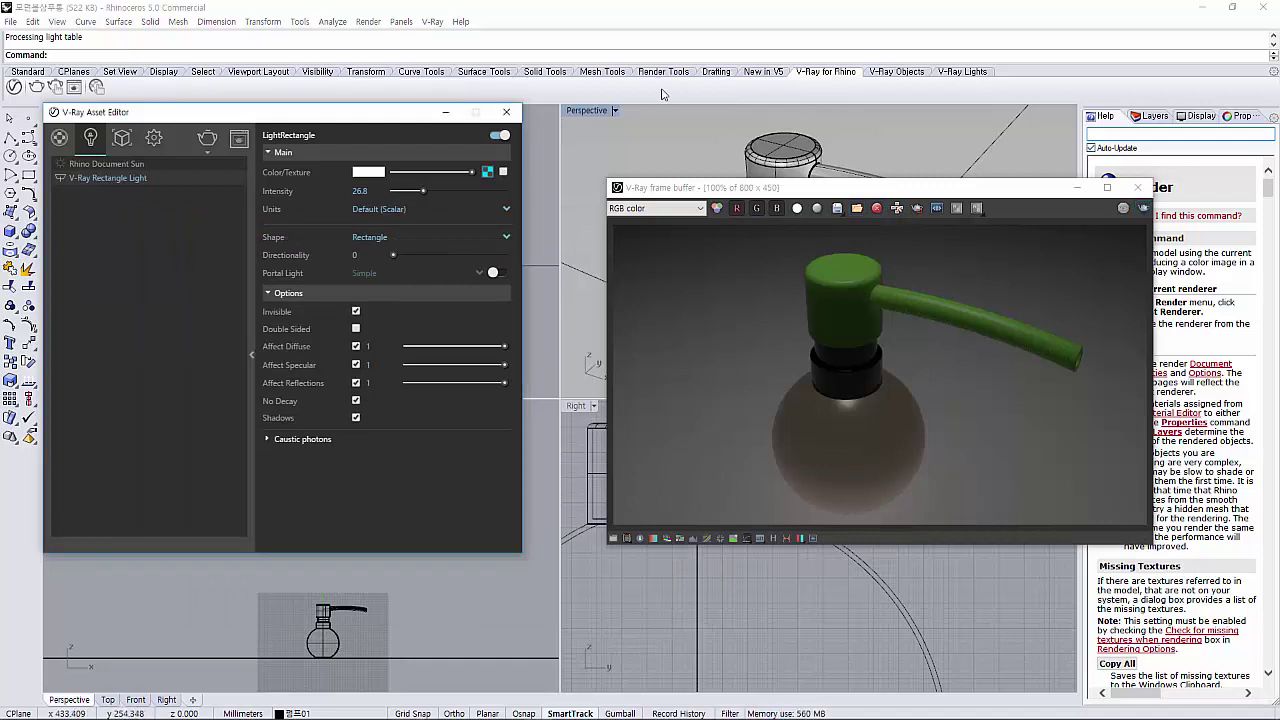
{"action": "left_click", "coordinate": [357, 401]}
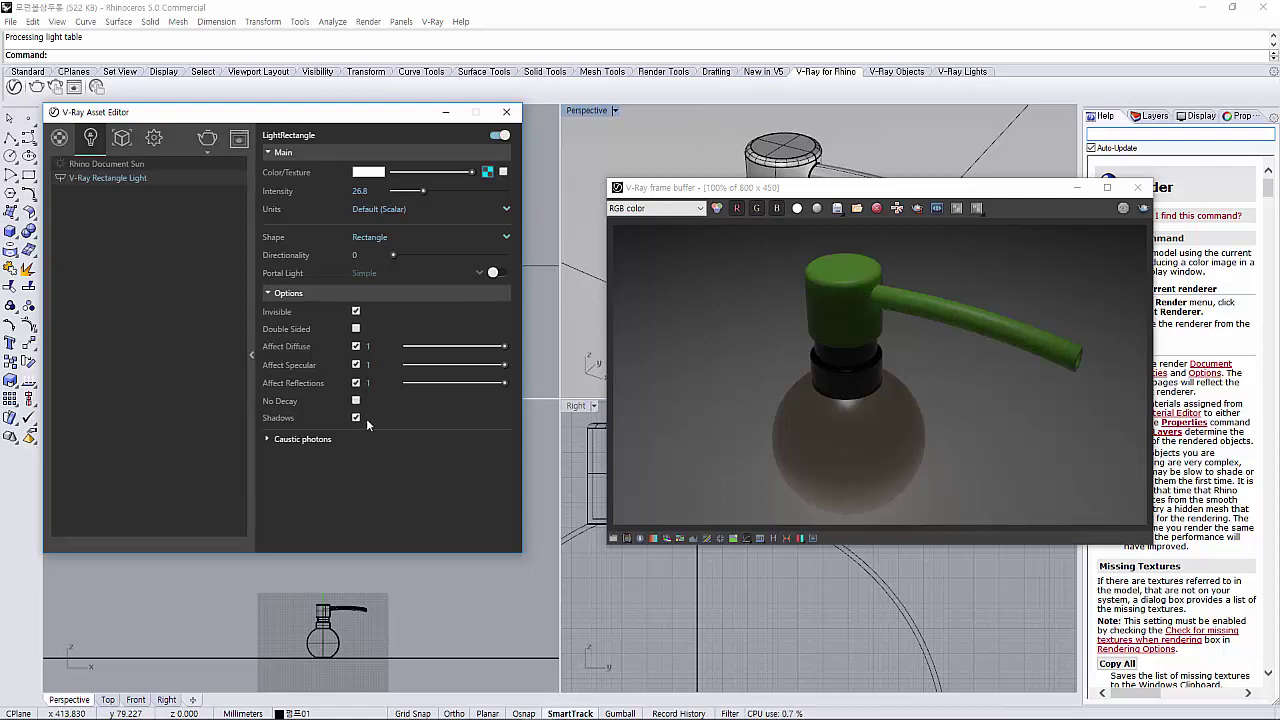
{"action": "left_click", "coordinate": [446, 114]}
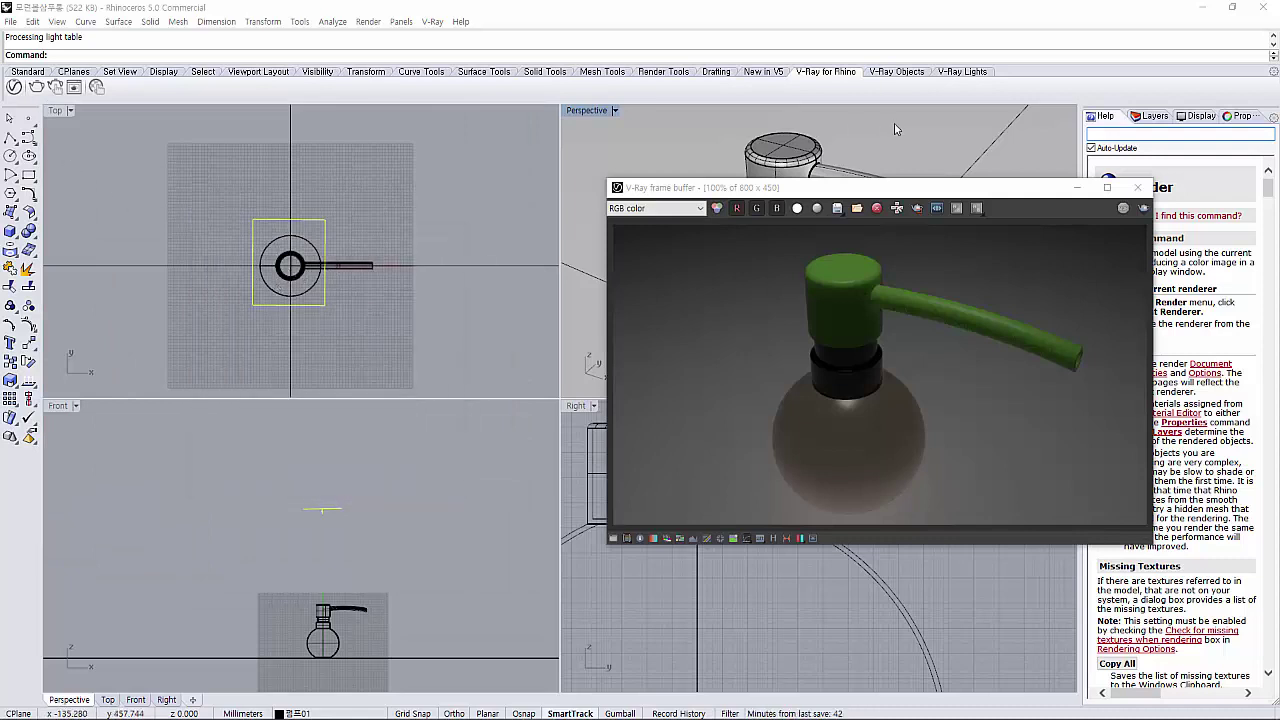
Add a V-Ray spot light in Front view, aimed at the pump bottle
{"action": "left_click", "coordinate": [897, 74]}
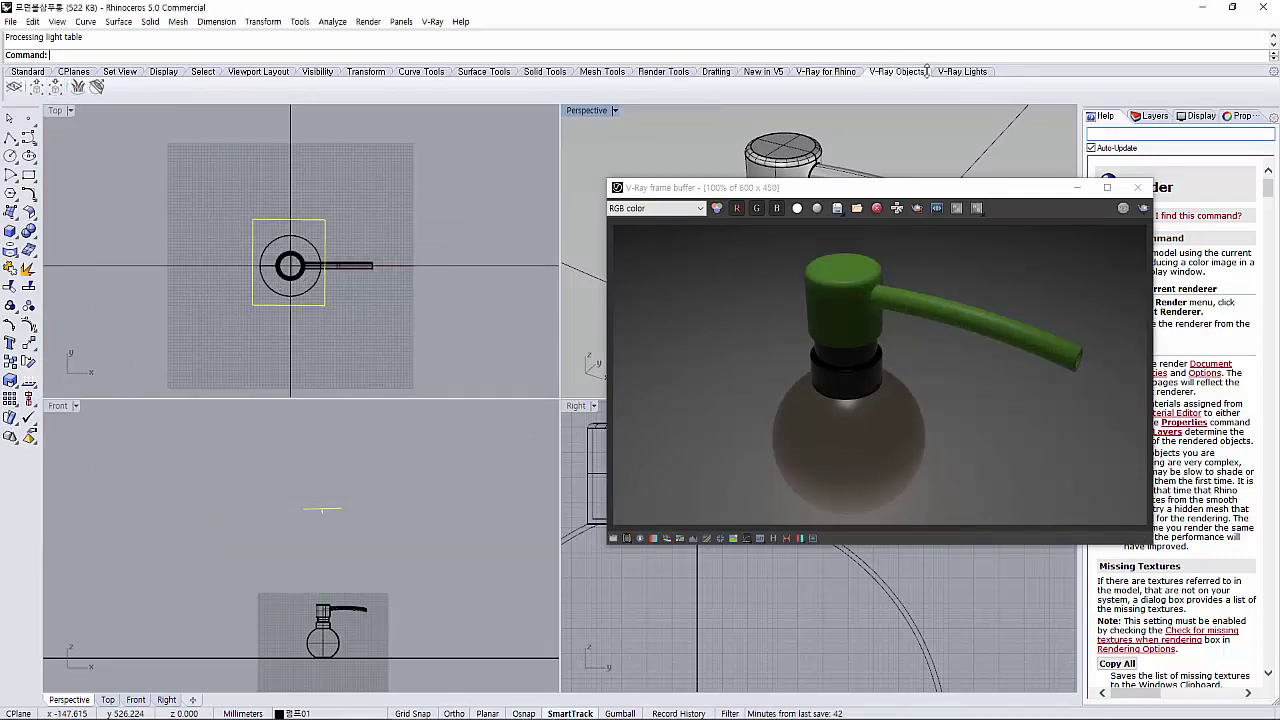
{"action": "left_click", "coordinate": [962, 71]}
{"action": "left_click", "coordinate": [51, 87]}
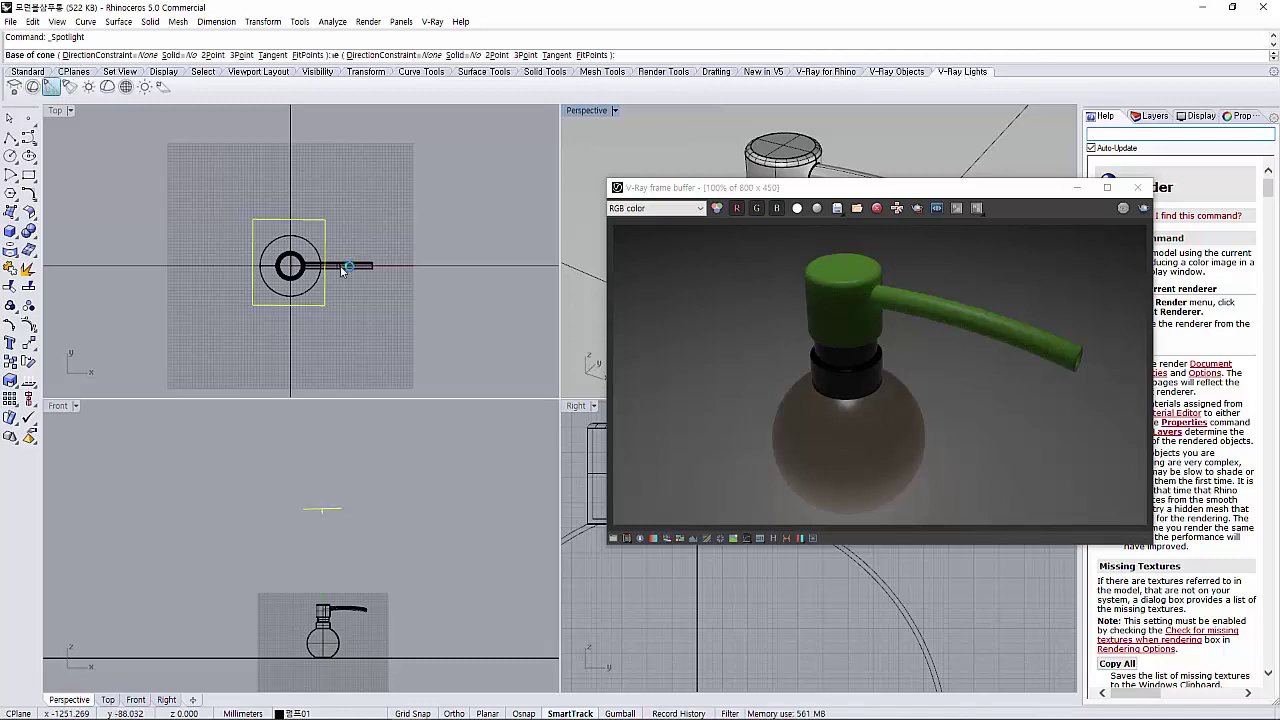
{"action": "left_click", "coordinate": [289, 265]}
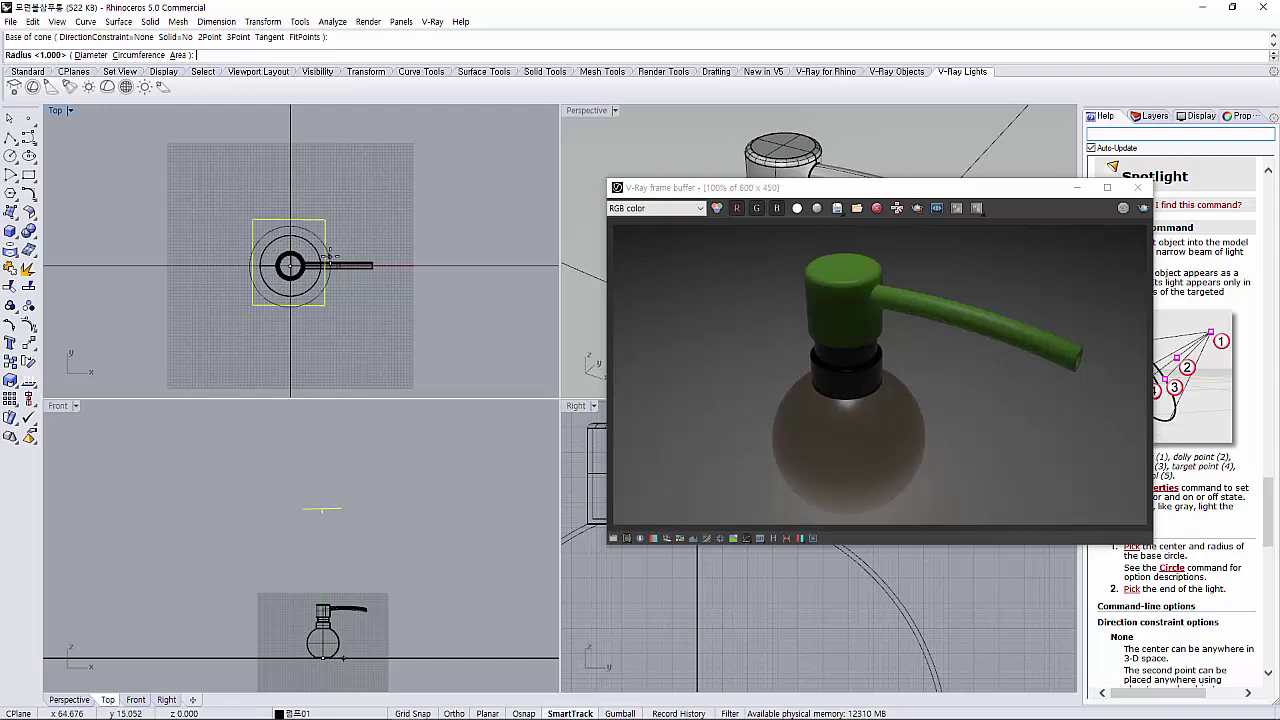
{"action": "left_click", "coordinate": [257, 248]}
{"action": "left_click", "coordinate": [468, 420]}
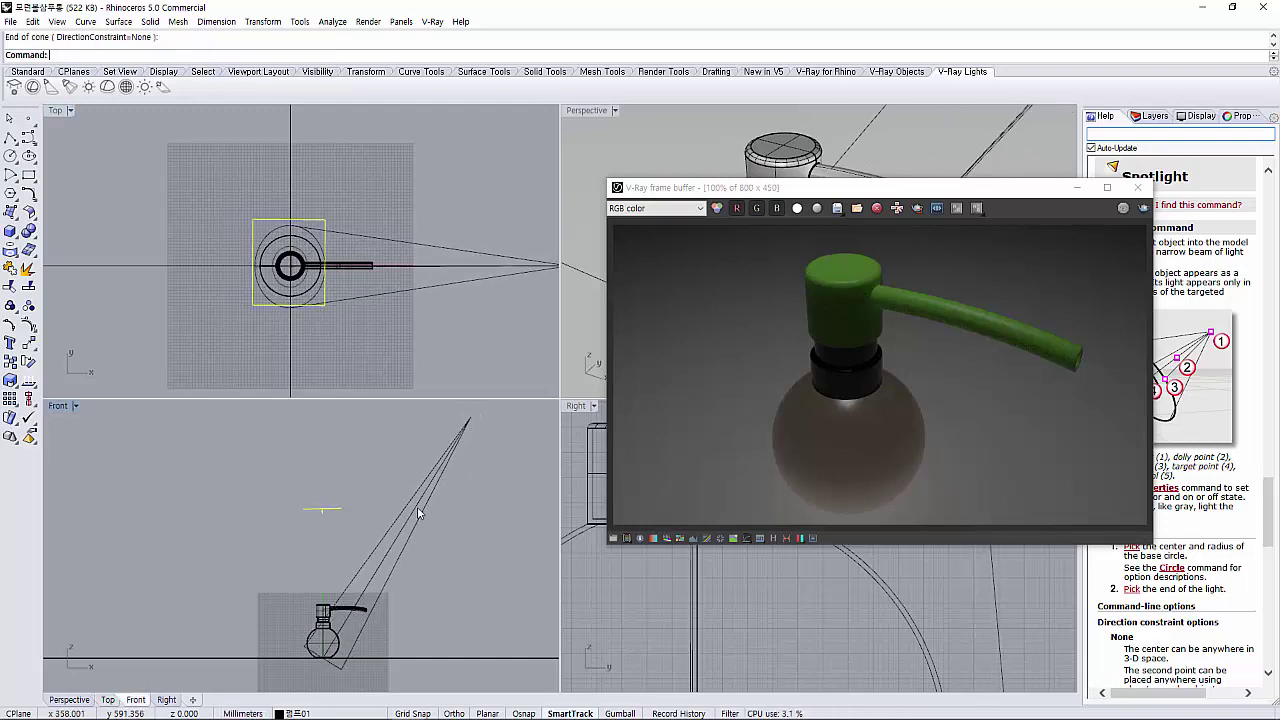
Place a Dome Light upper left in Top view without a texture and open the Asset Editor
{"action": "left_click", "coordinate": [107, 86]}
{"action": "left_click", "coordinate": [151, 181]}
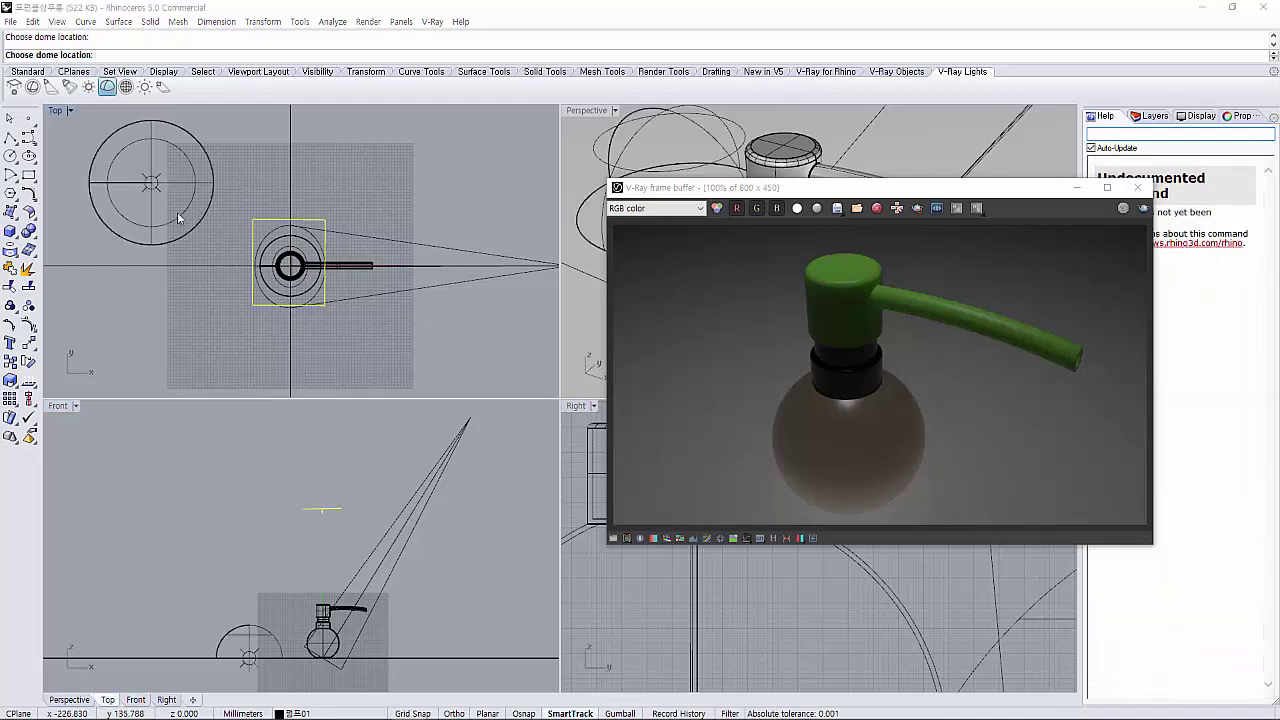
{"action": "left_click", "coordinate": [689, 531]}
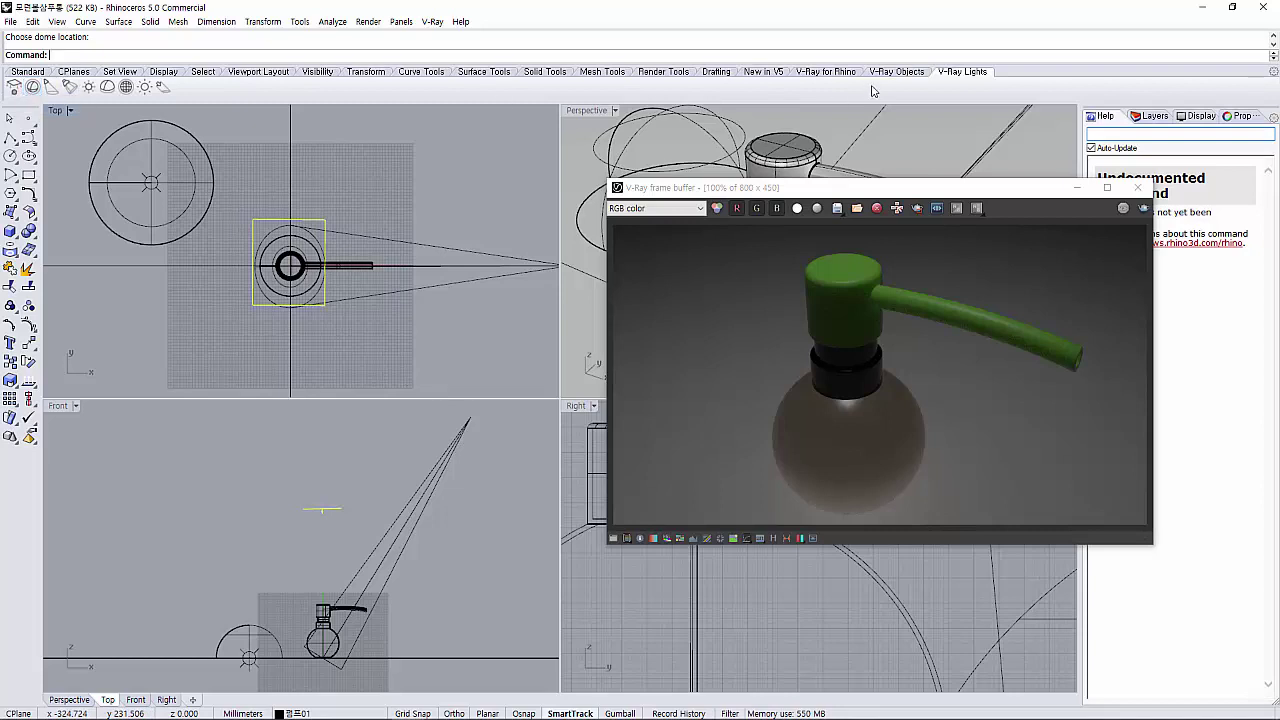
{"action": "left_click", "coordinate": [836, 74]}
{"action": "left_click", "coordinate": [14, 87]}
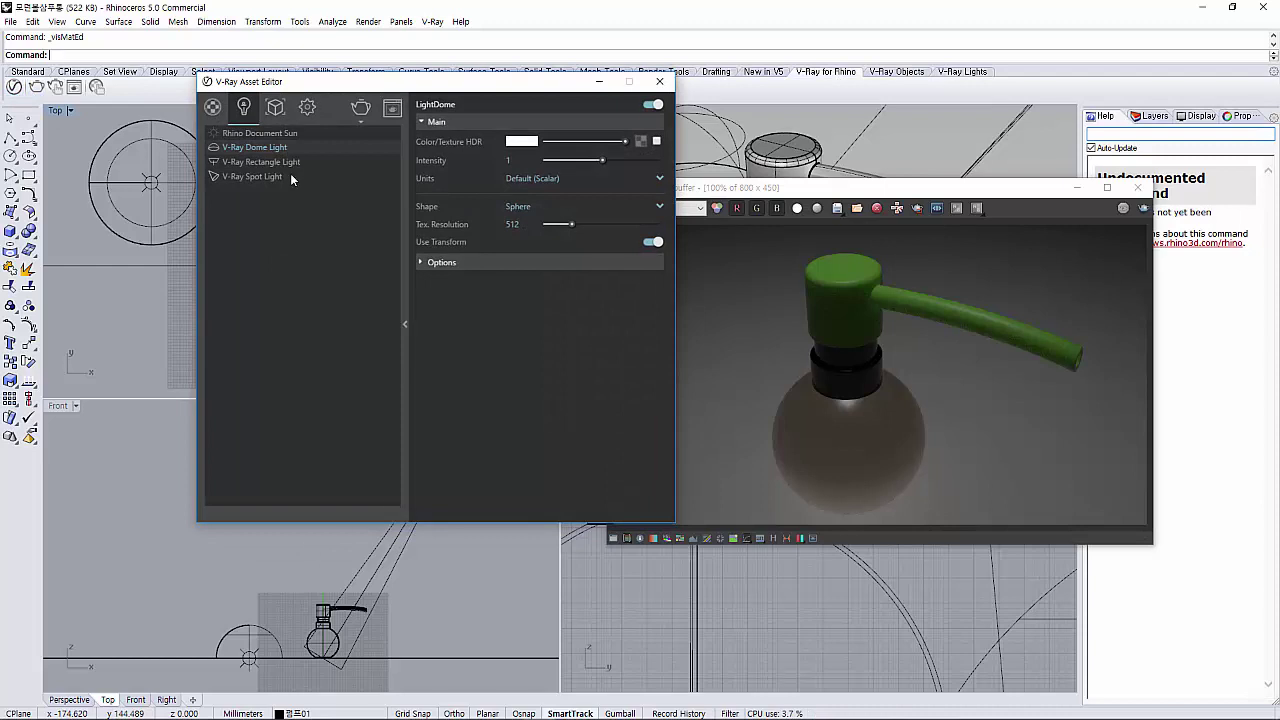
{"action": "left_click", "coordinate": [302, 161]}
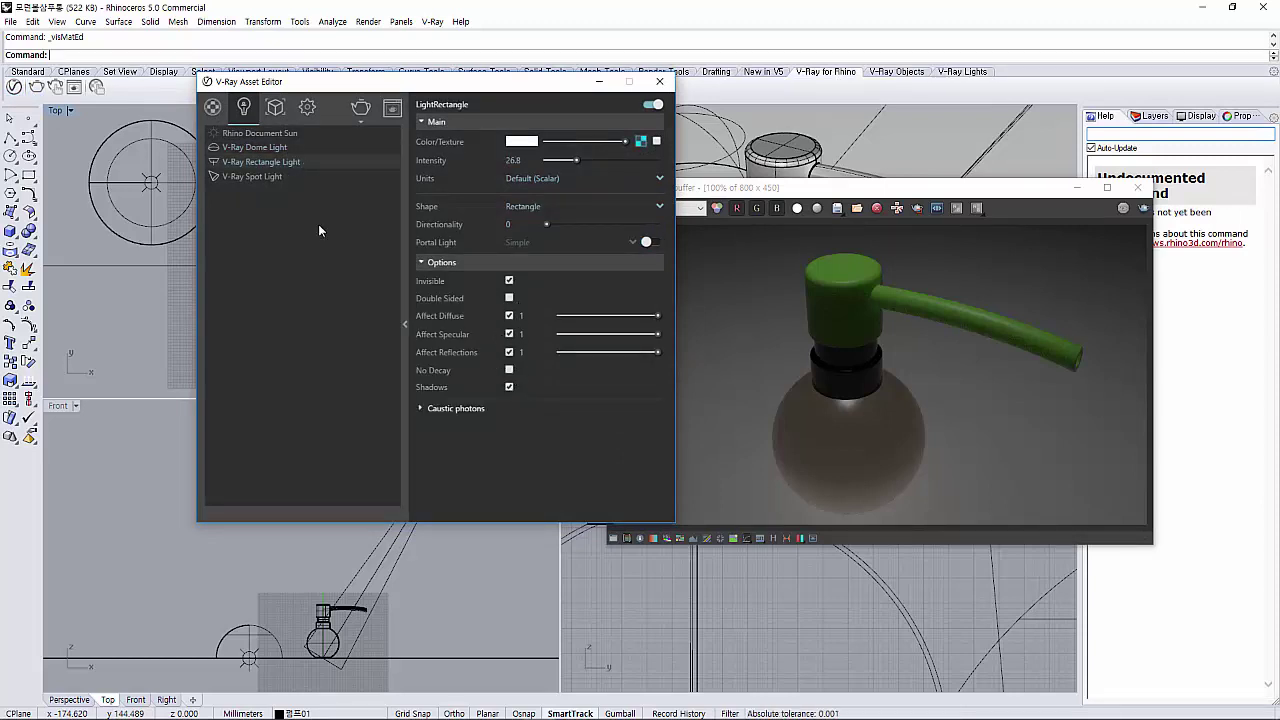
{"action": "left_click", "coordinate": [305, 172]}
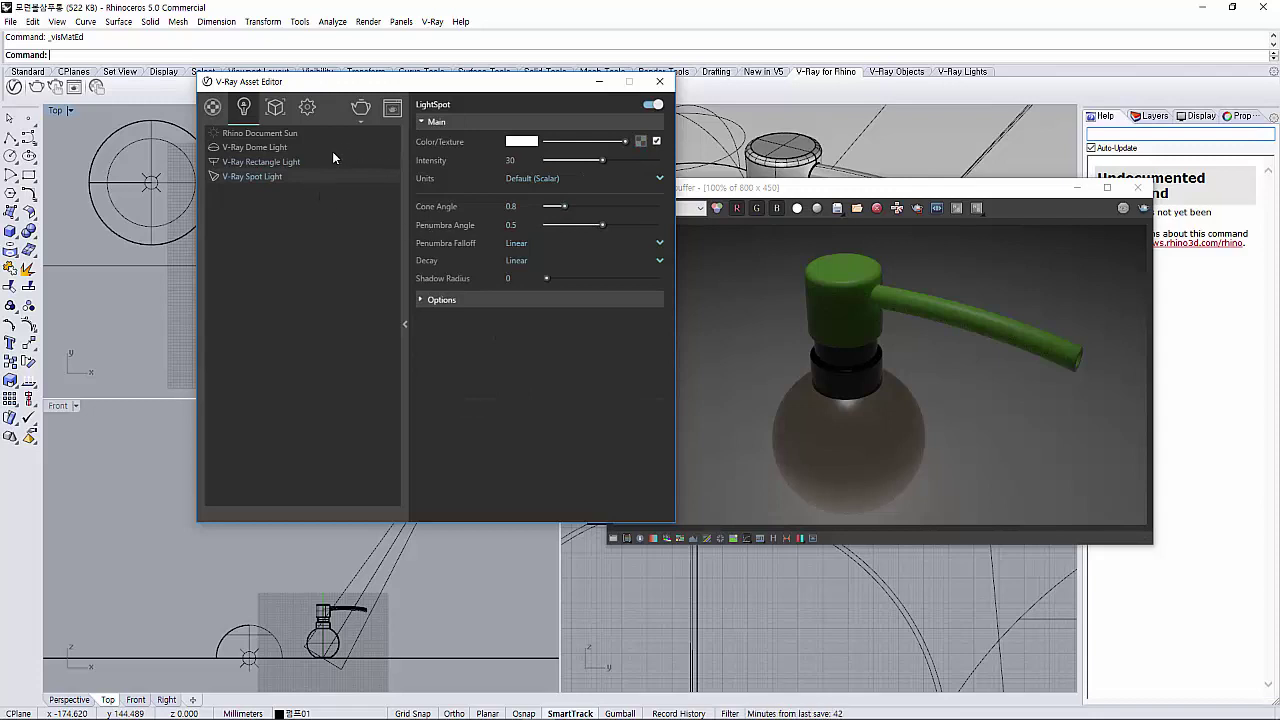
{"action": "left_click", "coordinate": [504, 301]}
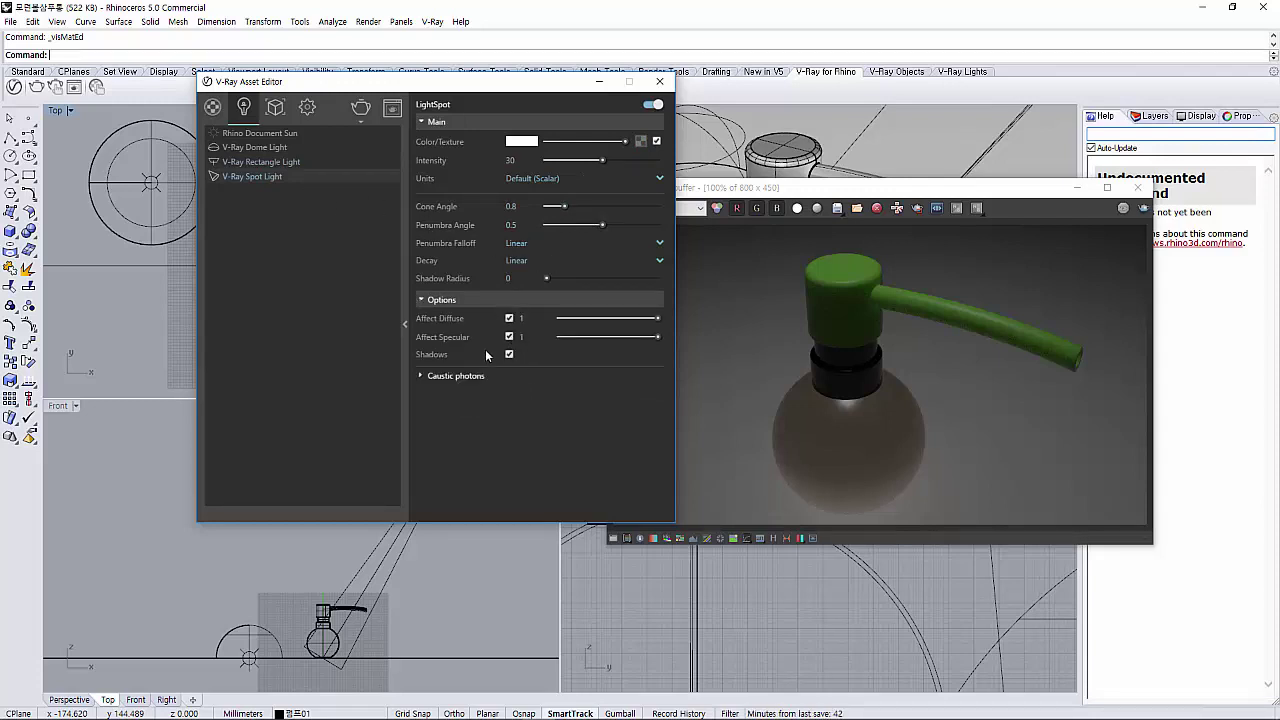
{"action": "left_click", "coordinate": [306, 149]}
{"action": "left_click", "coordinate": [471, 263]}
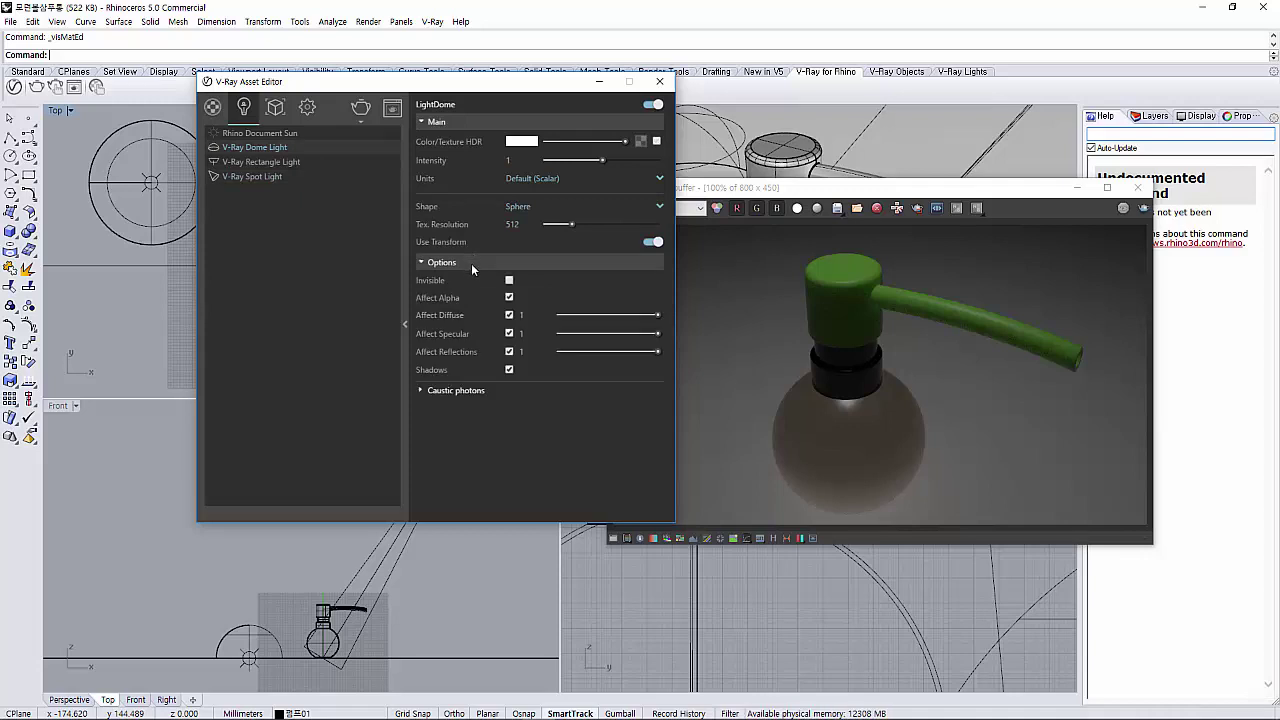
{"action": "left_click", "coordinate": [321, 163]}
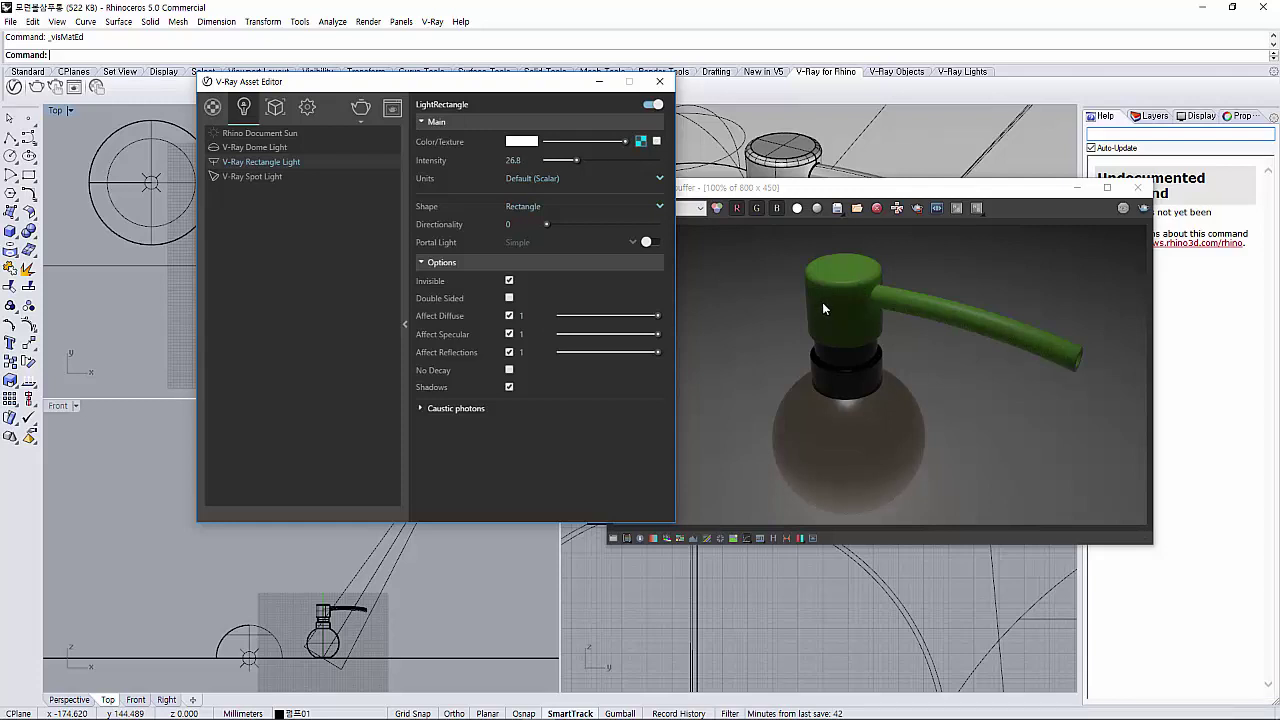
{"action": "left_click", "coordinate": [509, 316]}
{"action": "left_click", "coordinate": [509, 316]}
{"action": "left_click", "coordinate": [509, 334]}
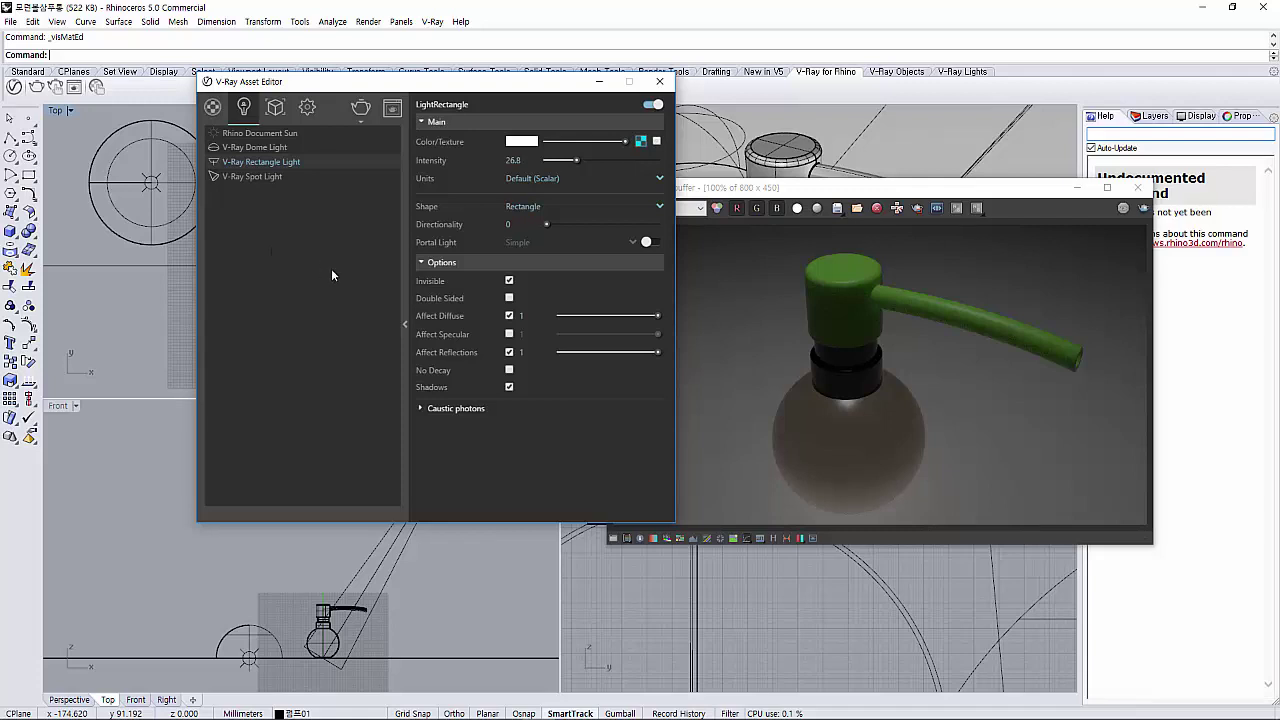
{"action": "left_click", "coordinate": [510, 334]}
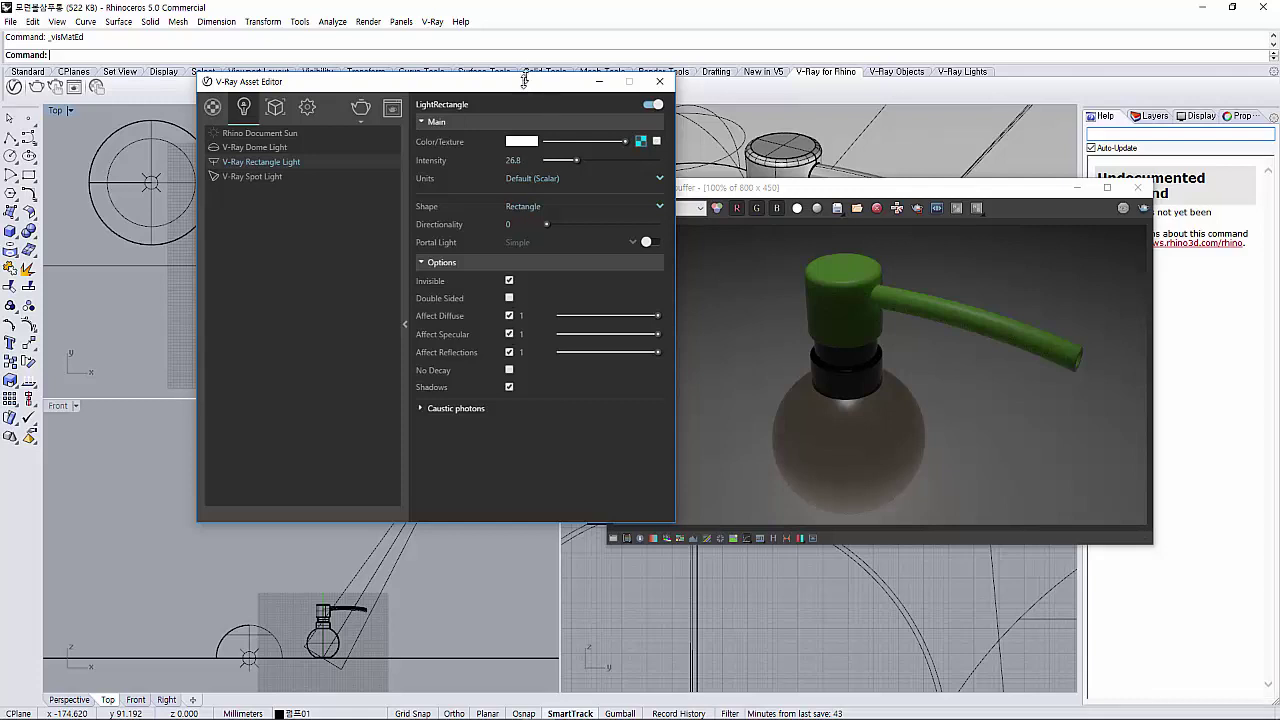
{"action": "left_click_drag", "start_coordinate": [524, 80], "coordinate": [418, 327]}
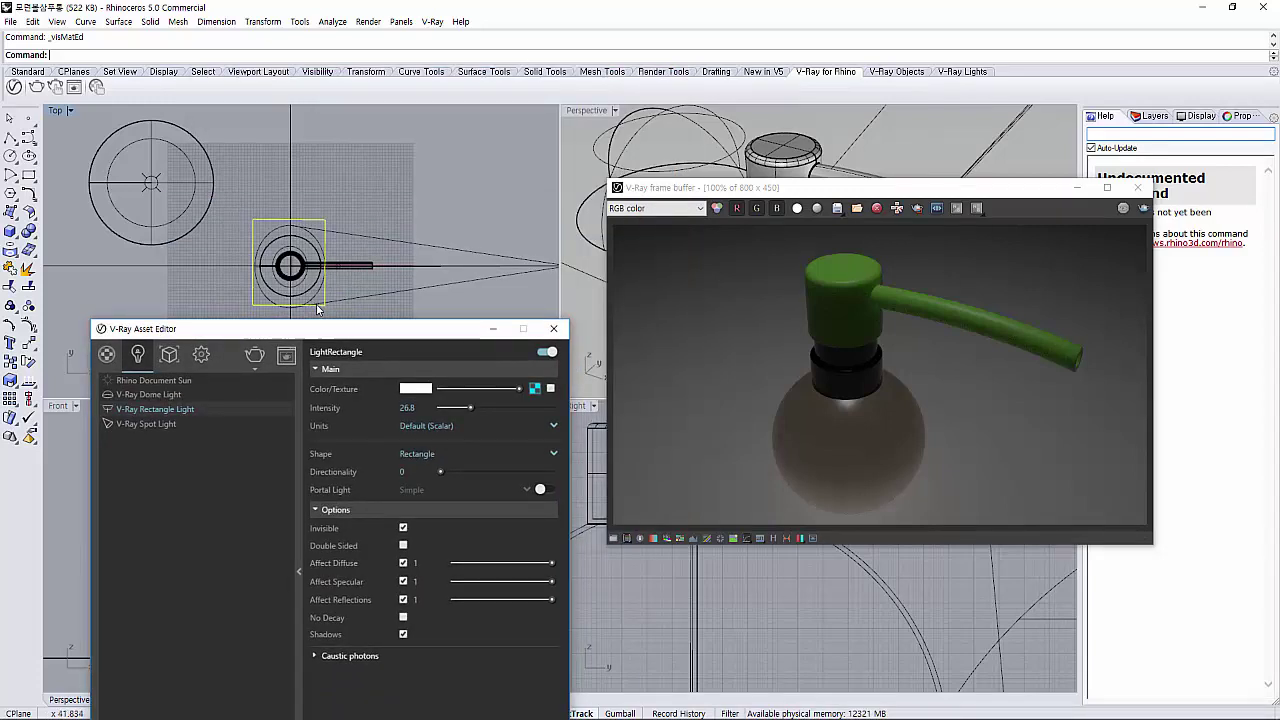
Select the dome light and move the Asset Editor up beside the render
{"action": "left_click", "coordinate": [552, 265]}
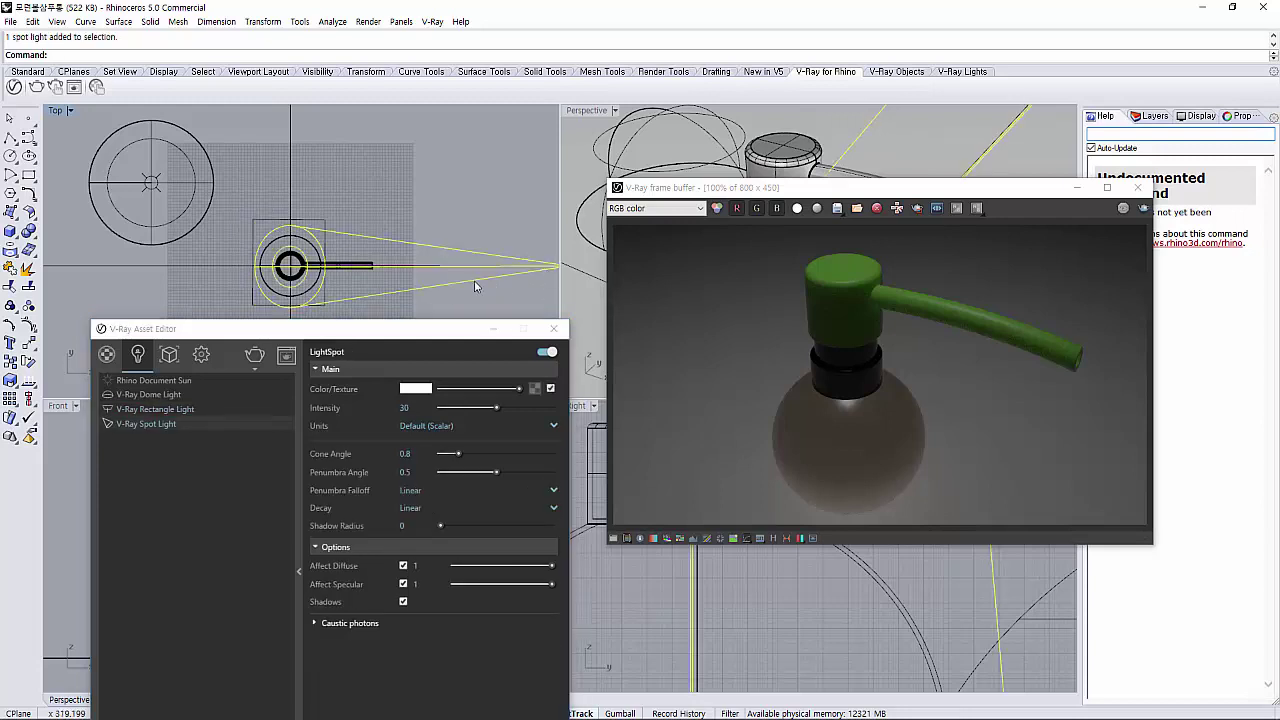
{"action": "left_click", "coordinate": [187, 236]}
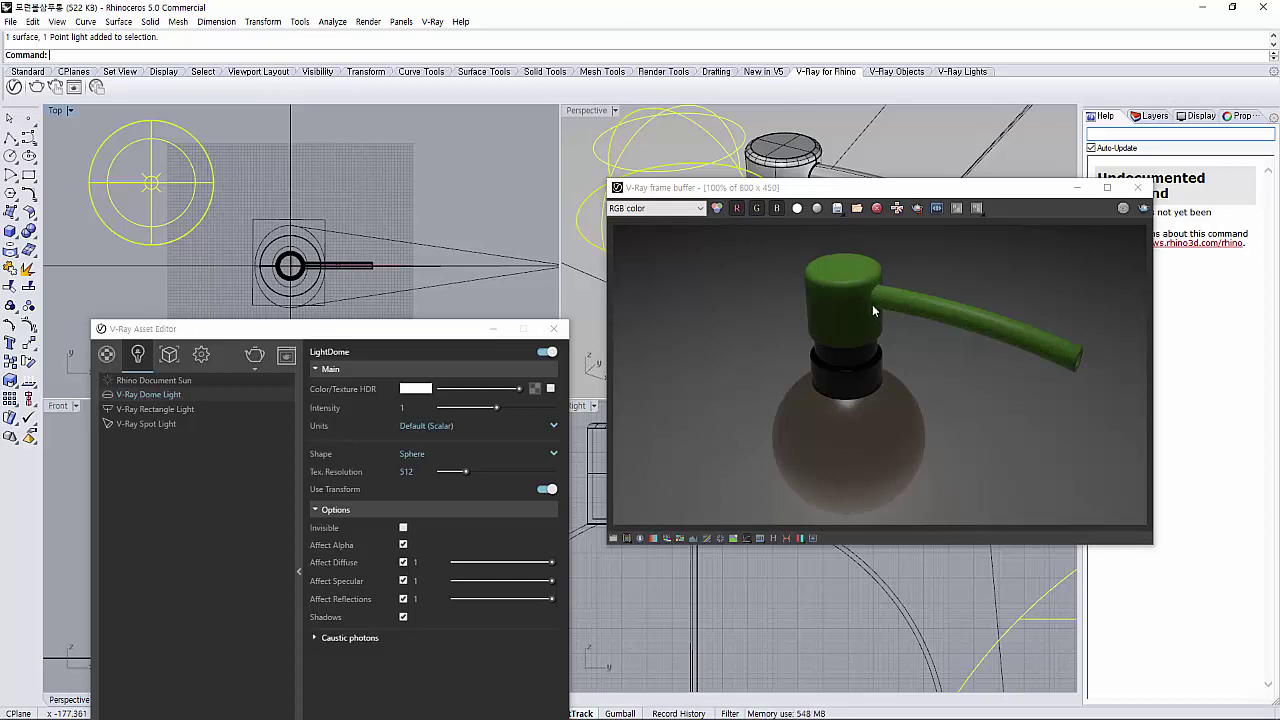
{"action": "left_click_drag", "start_coordinate": [406, 330], "coordinate": [436, 160]}
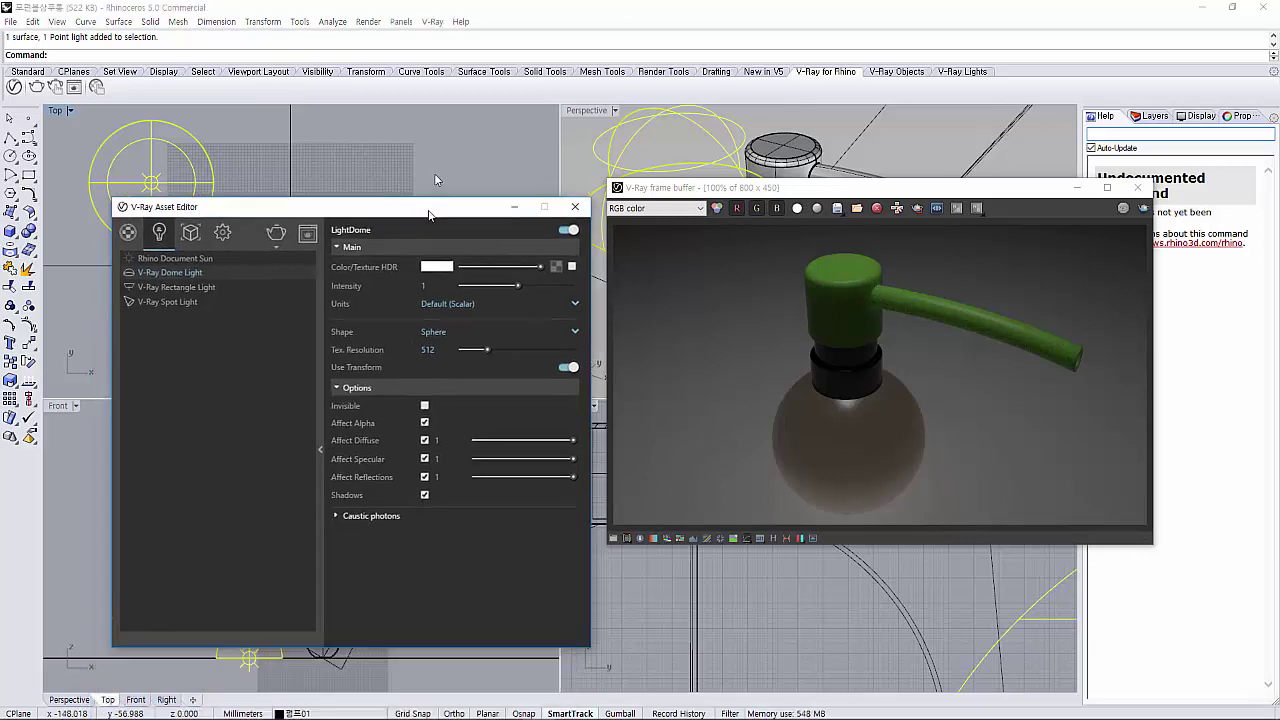
Turn off the dome light's Affect Specular and Affect Reflections, then bring Notepad's lighting notes forward
{"action": "left_click", "coordinate": [433, 410]}
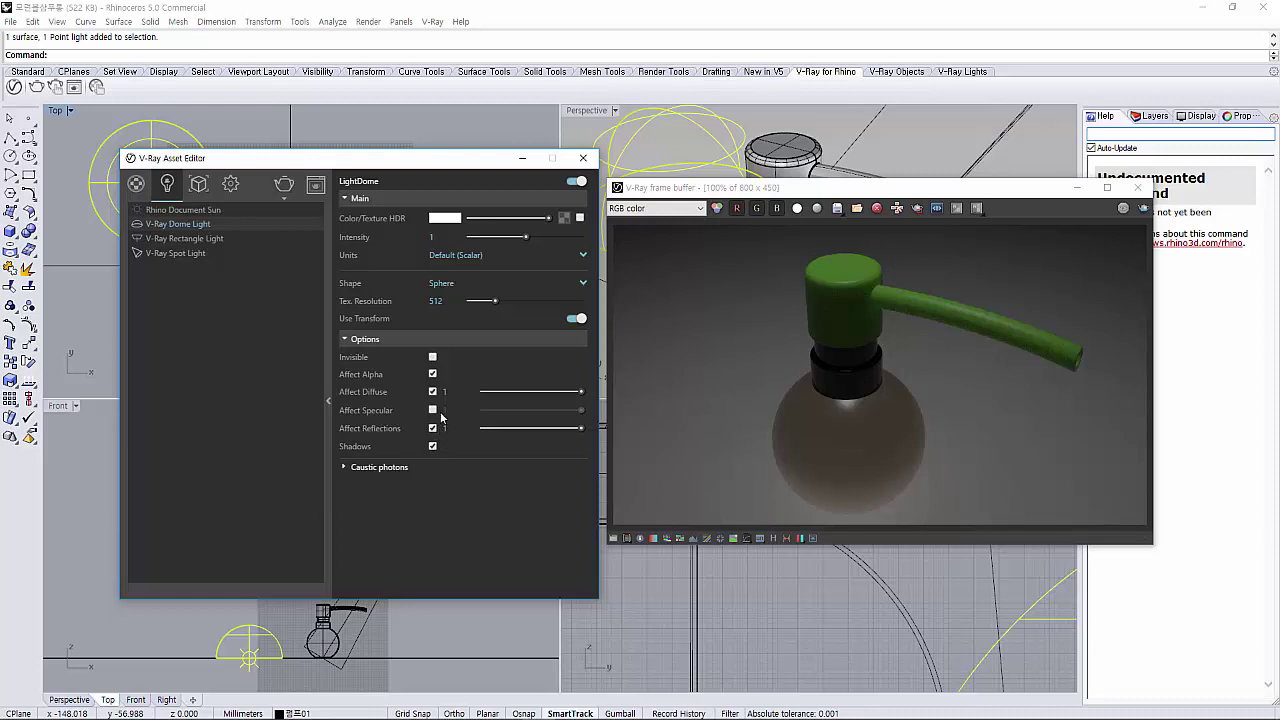
{"action": "left_click", "coordinate": [434, 429]}
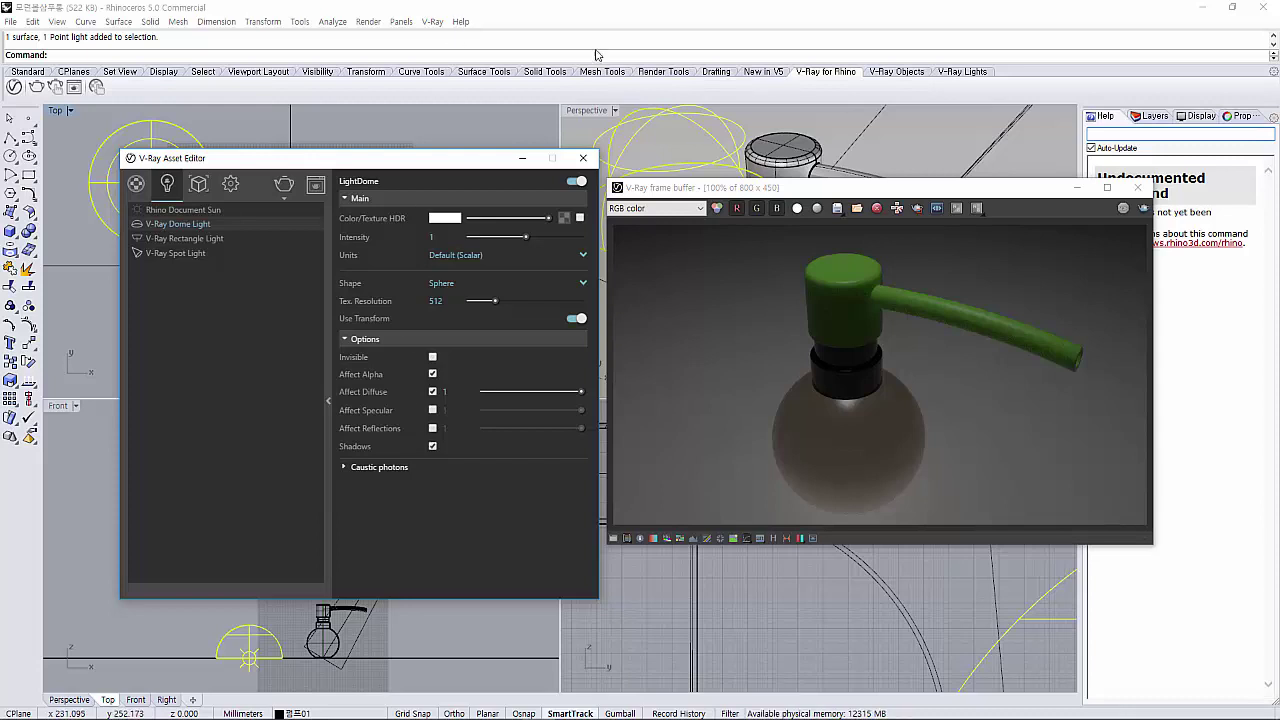
{"action": "left_click", "coordinate": [583, 158]}
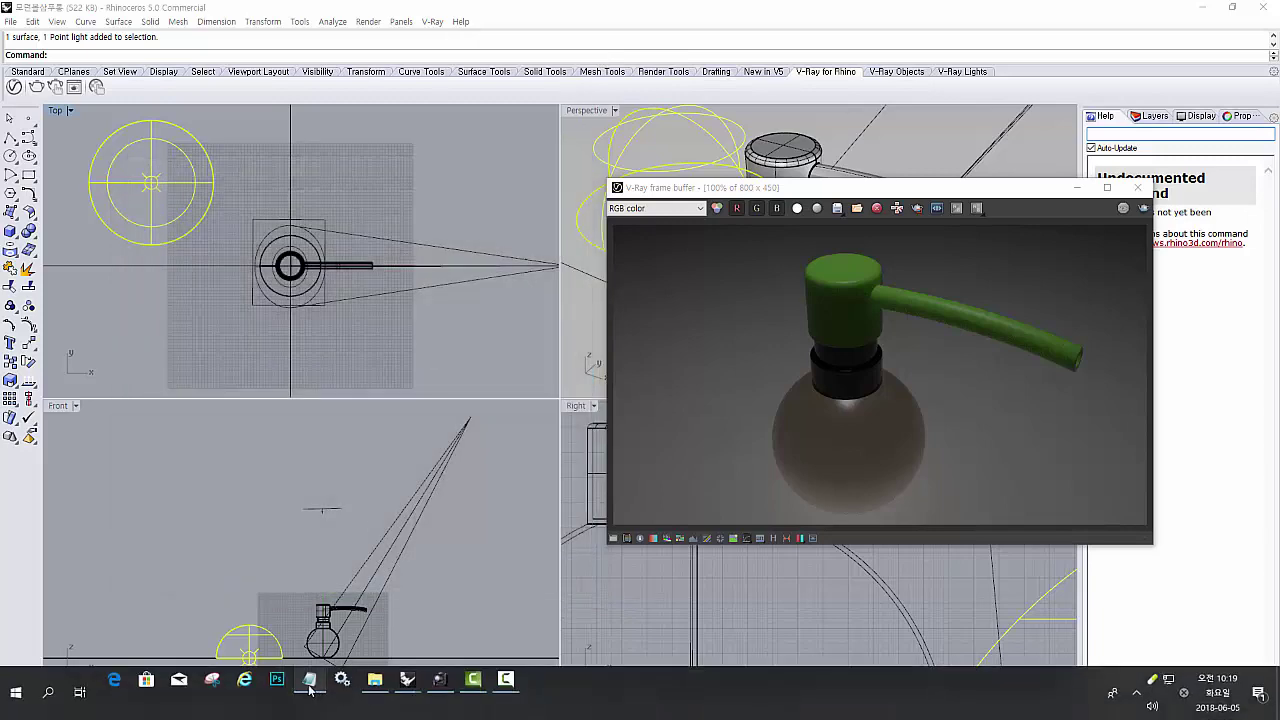
{"action": "left_click", "coordinate": [309, 679]}
Add a note naming Key Light (주조명) the most important light: diffuse/Specular/Reflection/Shadow = On
{"action": "key", "text": "Return"}
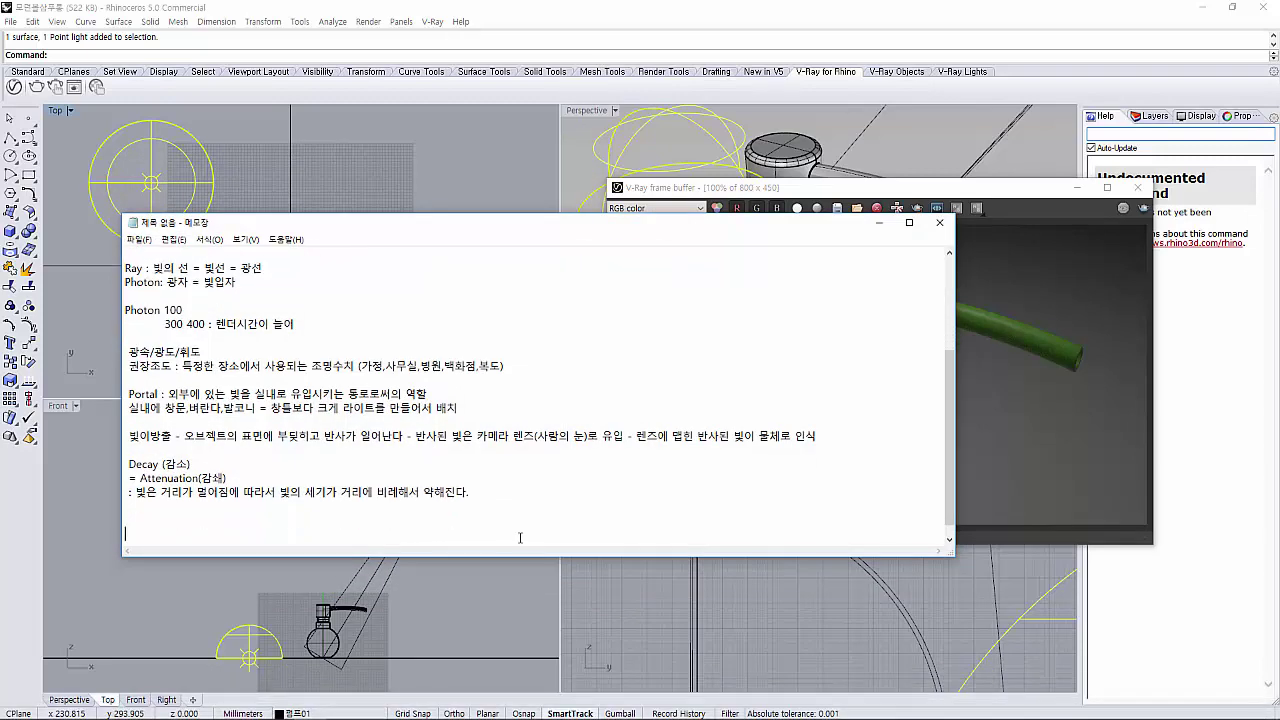
{"action": "key", "text": "Return"}
{"action": "type", "text": "조명"}
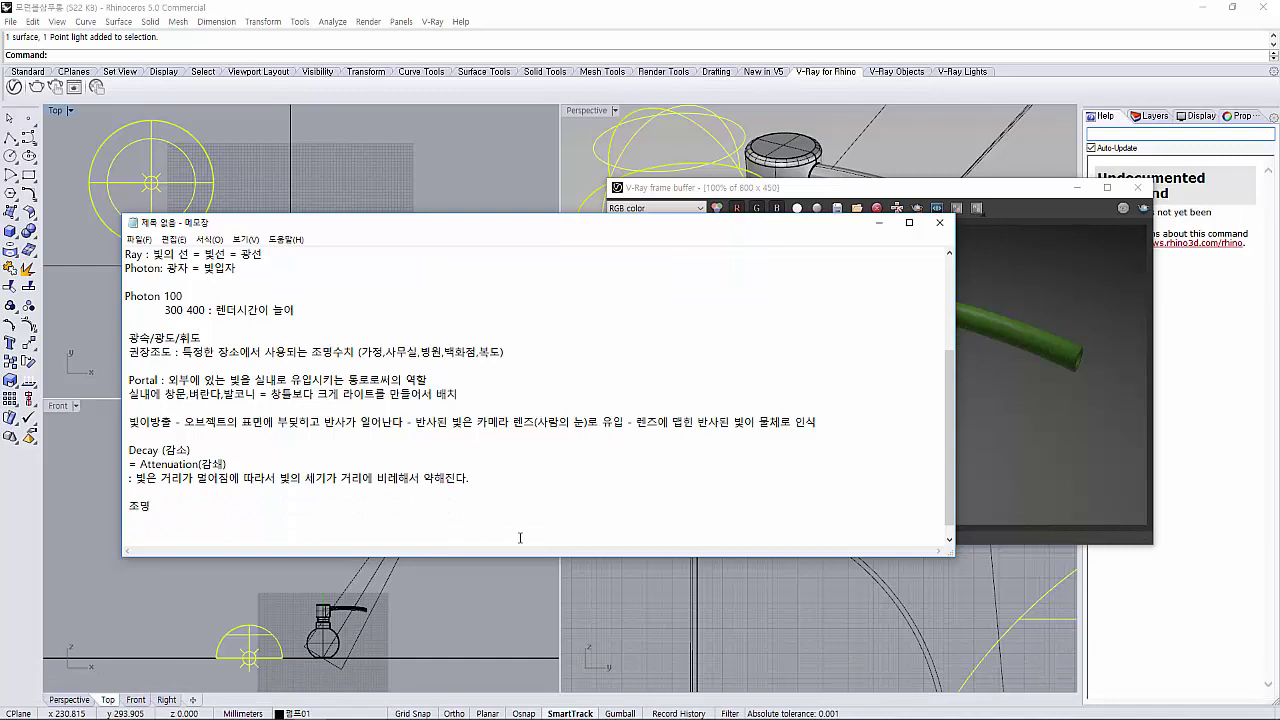
{"action": "type", "text": "에서 가장 ㅈ중요"}
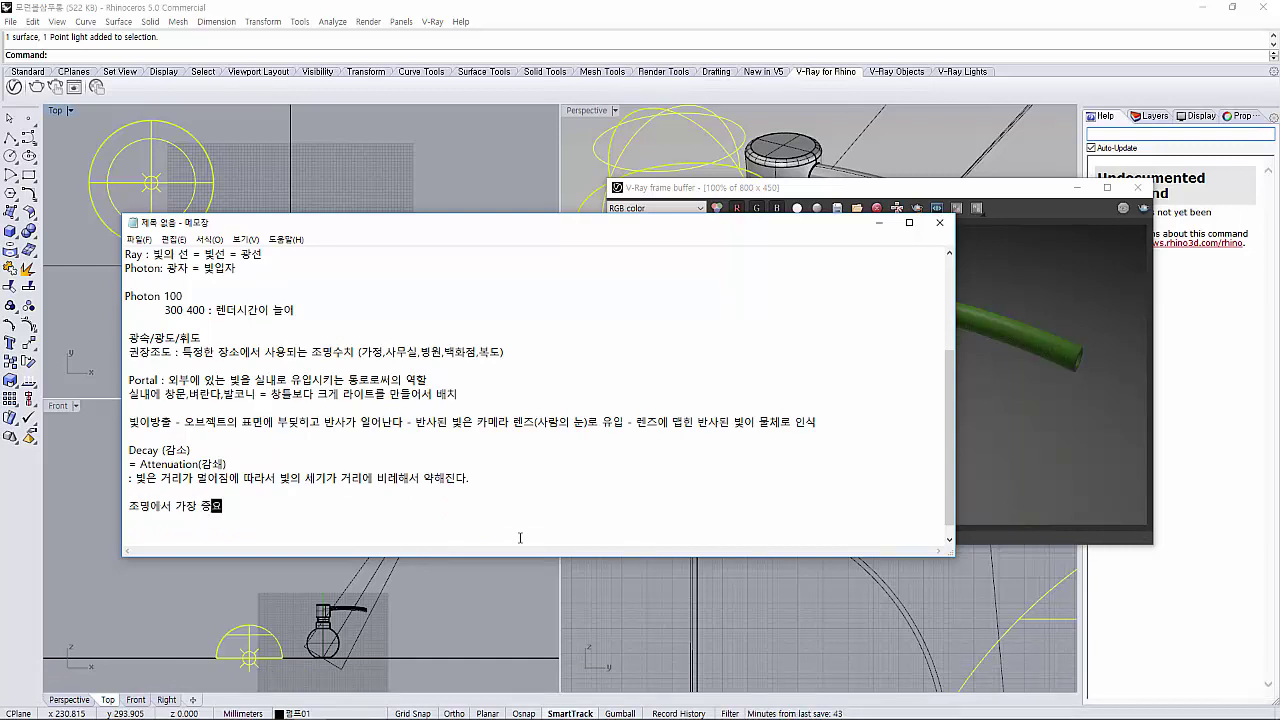
{"action": "type", "text": "한 조명은 "}
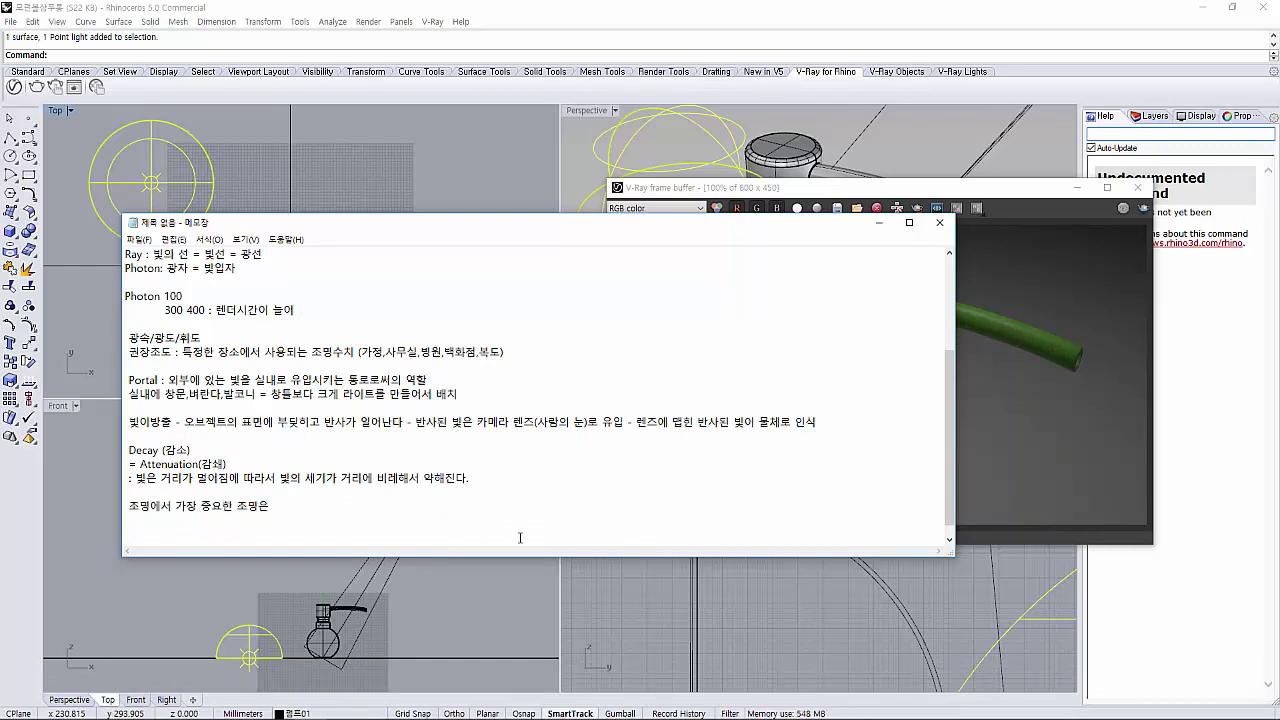
{"action": "type", "text": "Key Lig"}
{"action": "type", "text": "ht"}
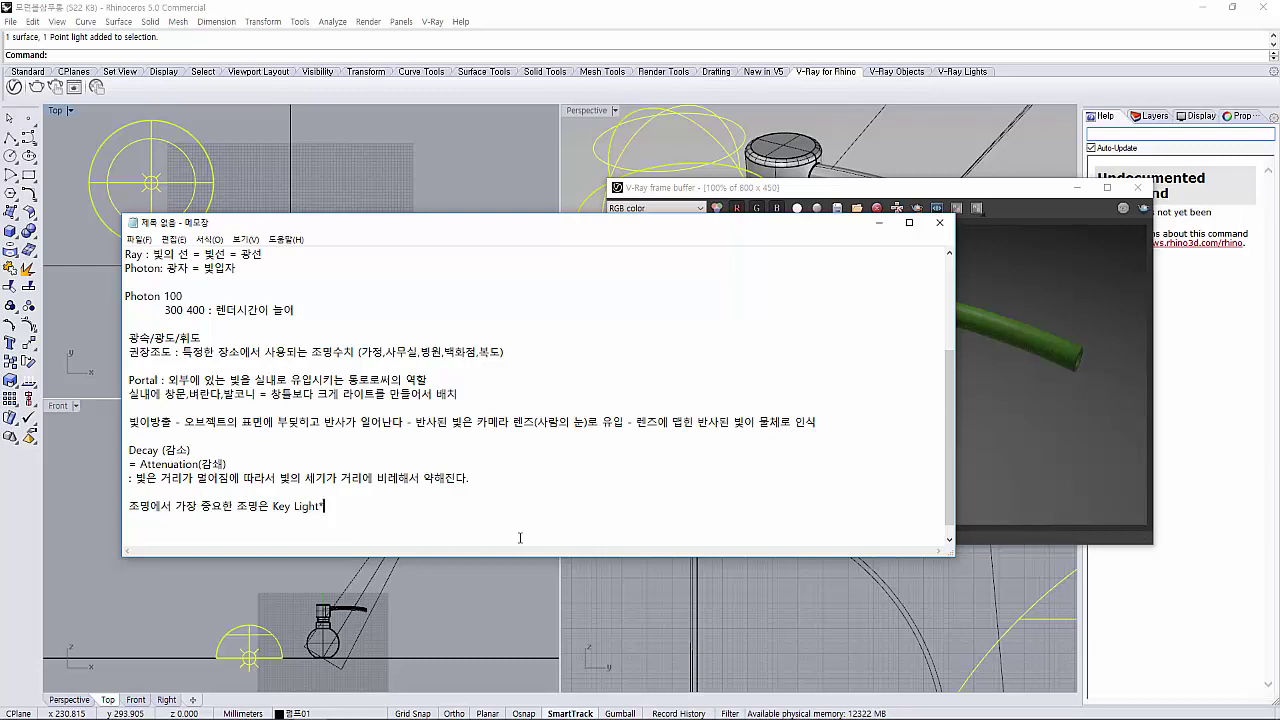
{"action": "key", "text": "BackSpace"}
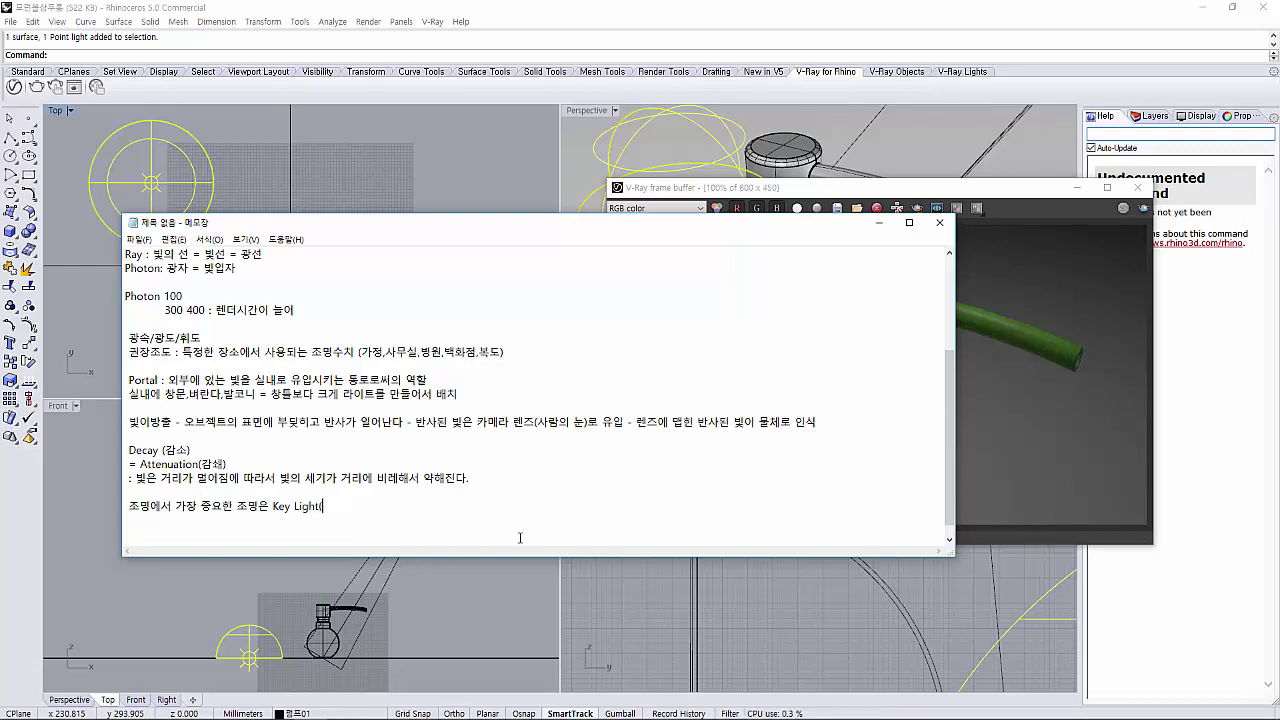
{"action": "type", "text": "(주조명)"}
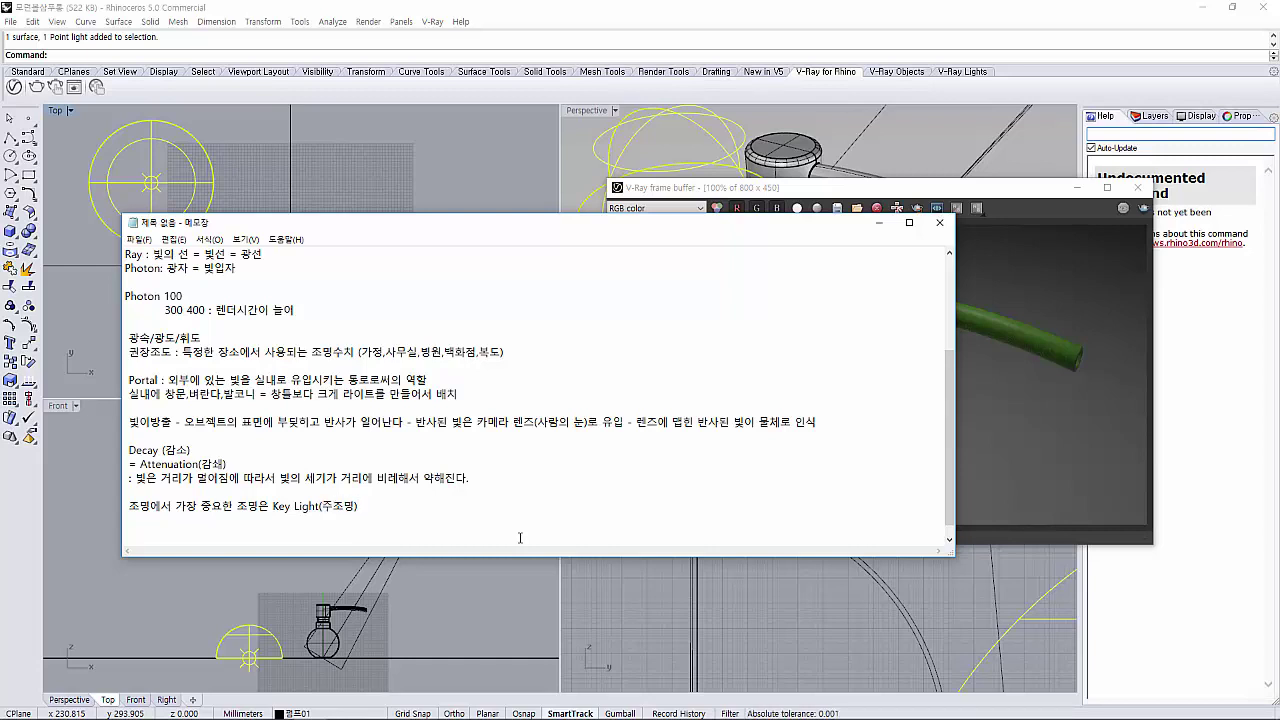
{"action": "type", "text": " :"}
{"action": "key", "text": "BackSpace"}
{"action": "key", "text": "BackSpace"}
{"action": "type", "text": "ffu"}
{"action": "type", "text": "se/Specular/"}
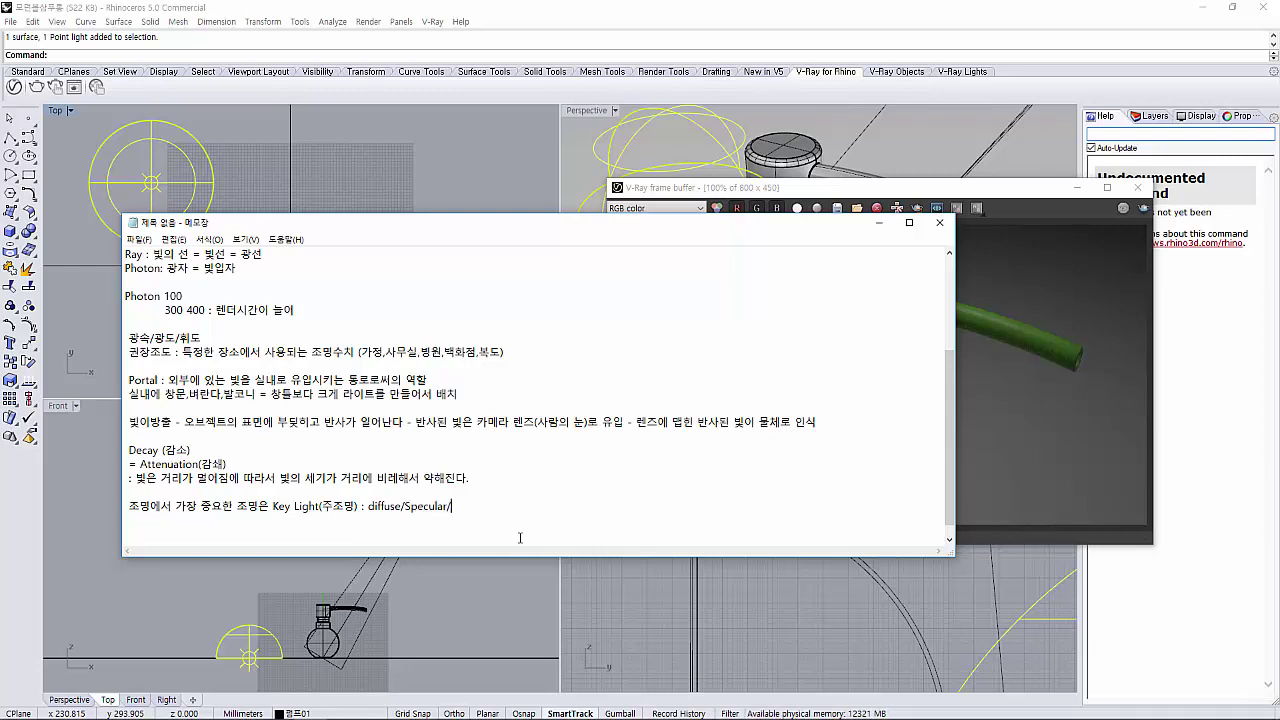
{"action": "type", "text": "Refkl"}
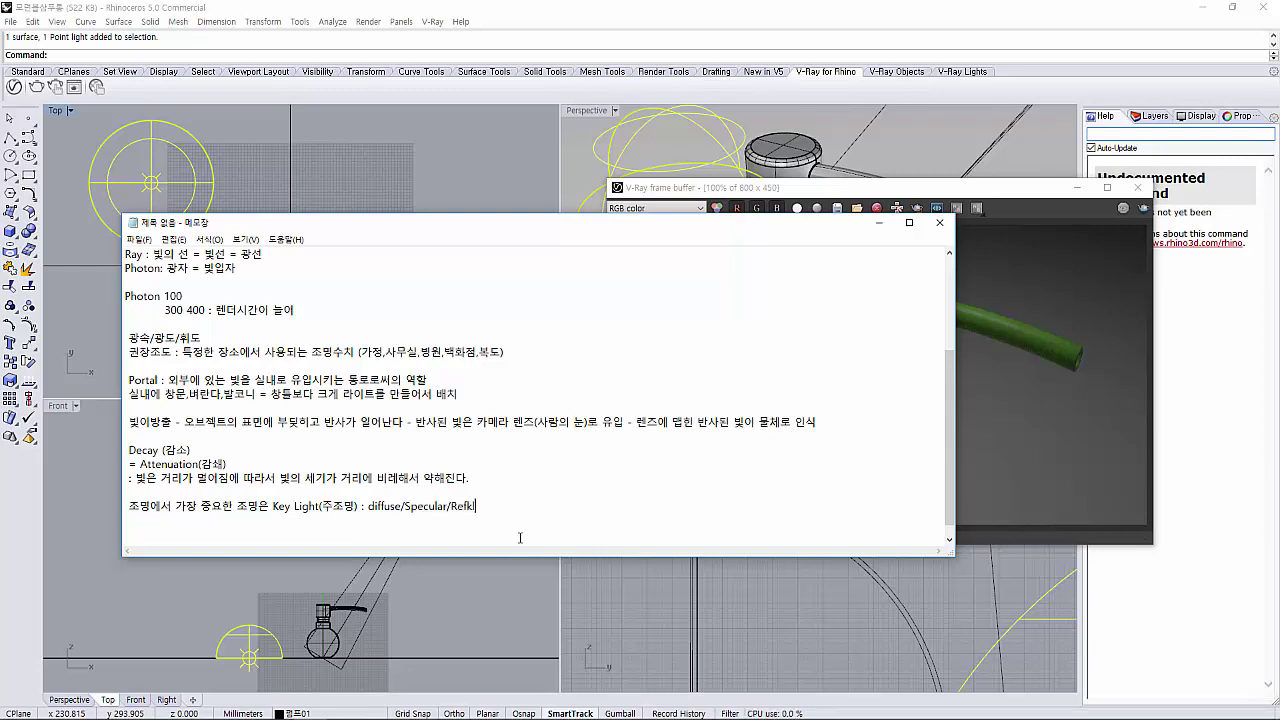
{"action": "key", "text": "BackSpace"}
{"action": "key", "text": "BackSpace"}
{"action": "type", "text": "ection/S"}
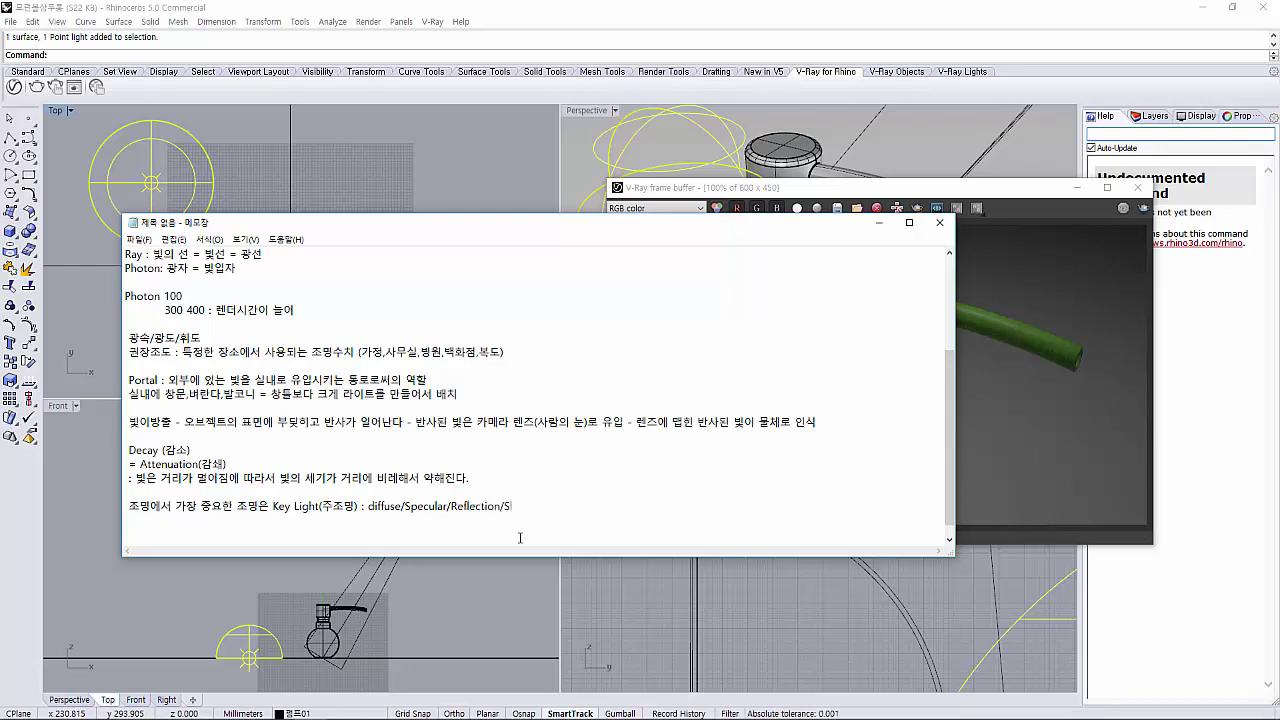
{"action": "type", "text": "had"}
{"action": "type", "text": "ㅇ"}
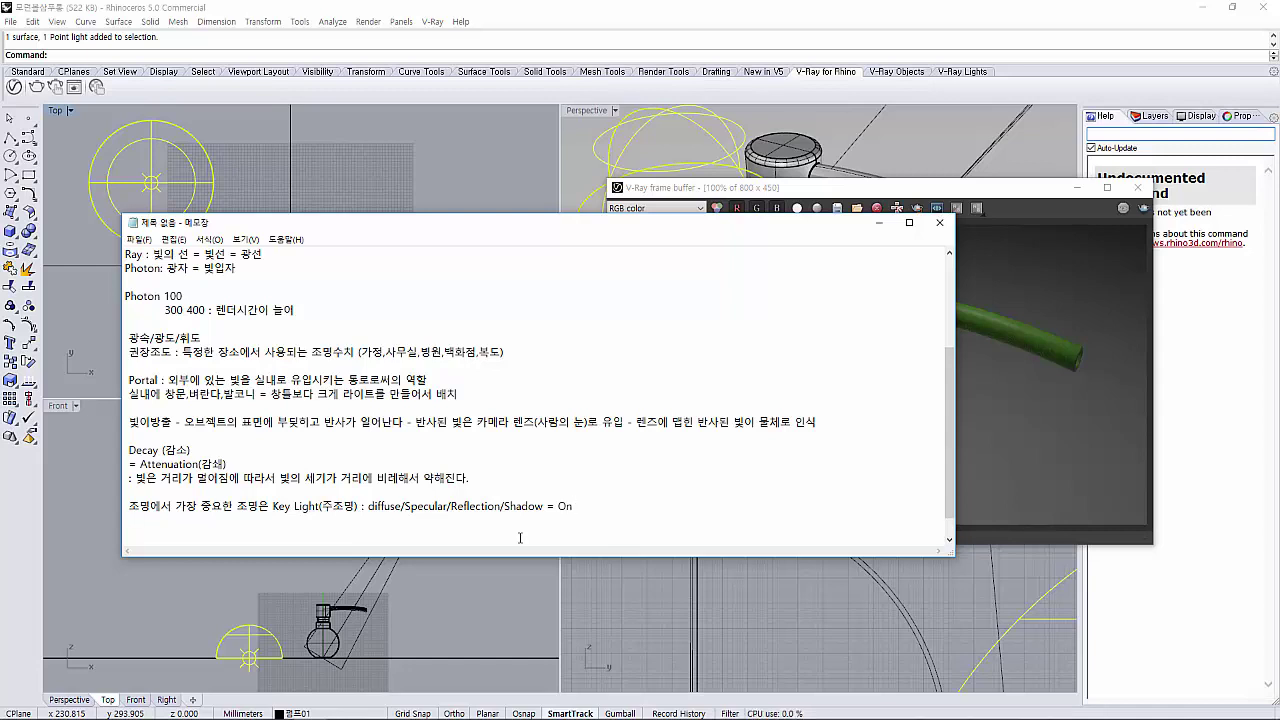
Start a new line reading '보조로 사용되는 조명 : Spe'
{"action": "type", "text": "ghwl"}
{"action": "key", "text": "BackSpace"}
{"action": "key", "text": "BackSpace"}
{"action": "key", "text": "BackSpace"}
{"action": "key", "text": "BackSpace"}
{"action": "type", "text": "보조로"}
{"action": "type", "text": " 사용되"}
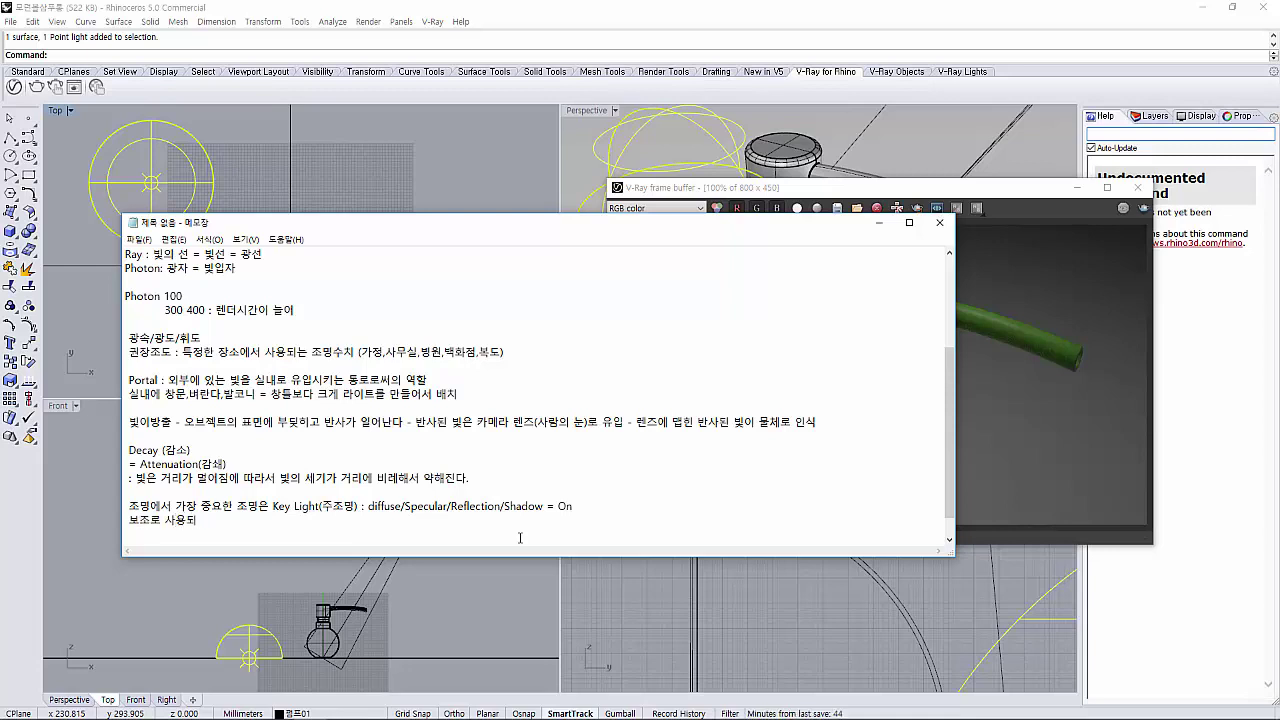
{"action": "type", "text": "는 조명 : "}
{"action": "type", "text": "Spe"}
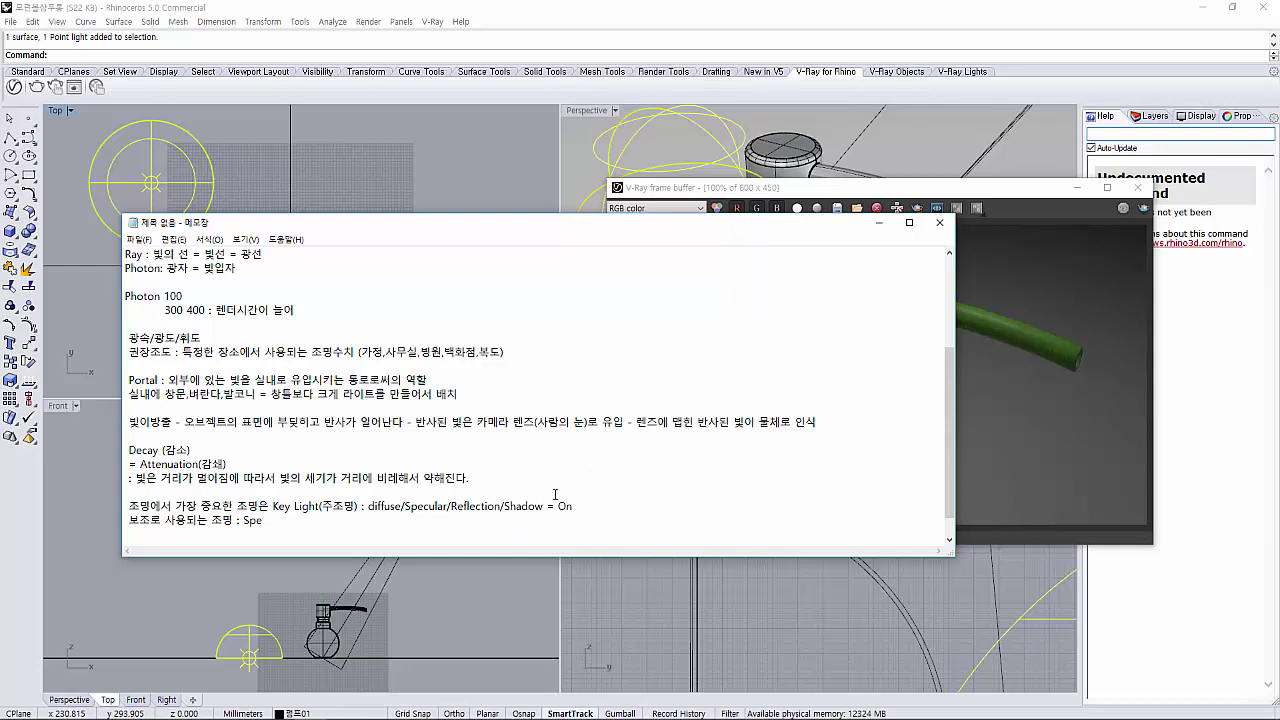
Replace 'Spe' with 'Specular/Reflection/Shadow' copied from the key-light line, then append '= On or Off'
{"action": "left_click_drag", "start_coordinate": [544, 506], "coordinate": [405, 506]}
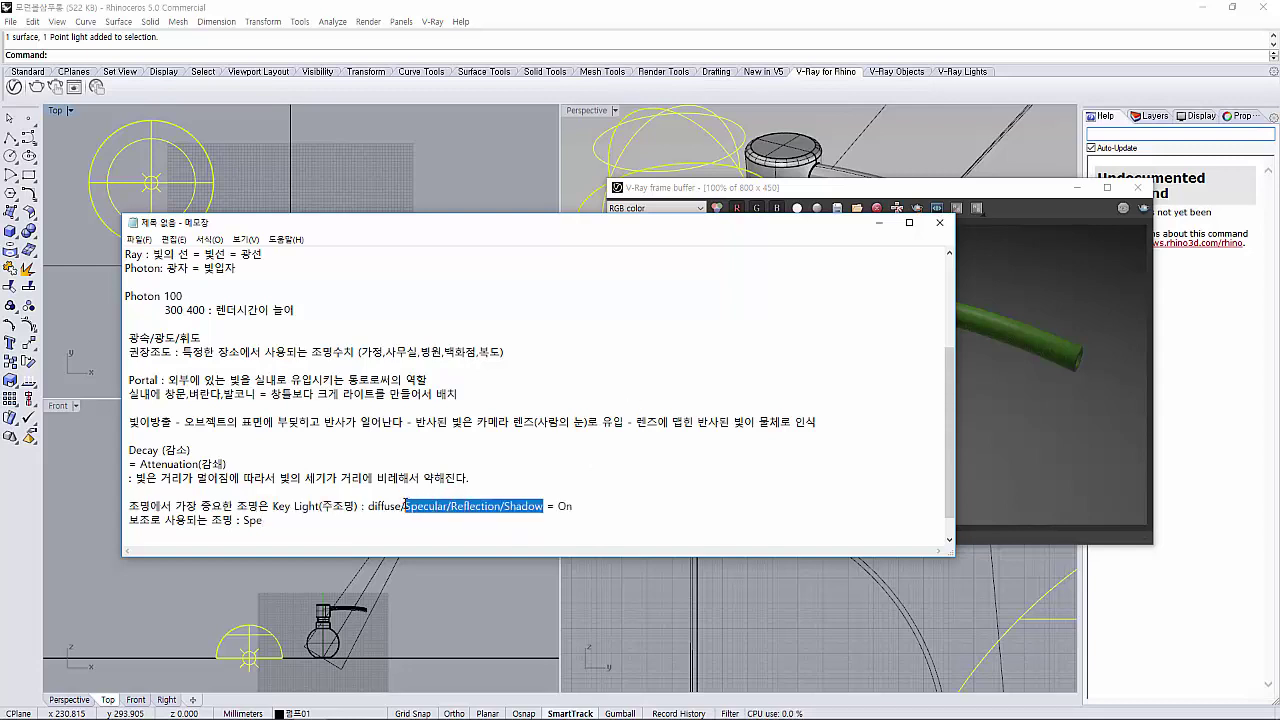
{"action": "key", "text": "ctrl+c"}
{"action": "left_click_drag", "start_coordinate": [264, 520], "coordinate": [242, 520]}
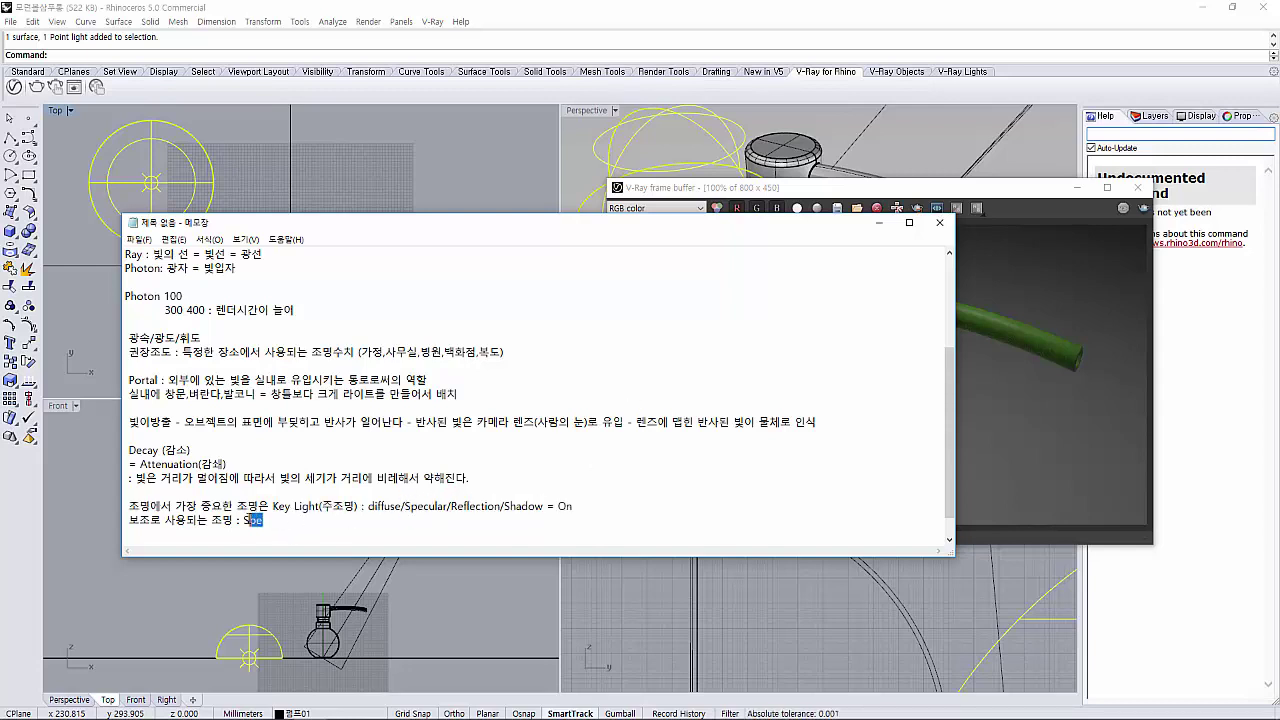
{"action": "key", "text": "ctrl+v"}
{"action": "key", "text": "ctrl+Right"}
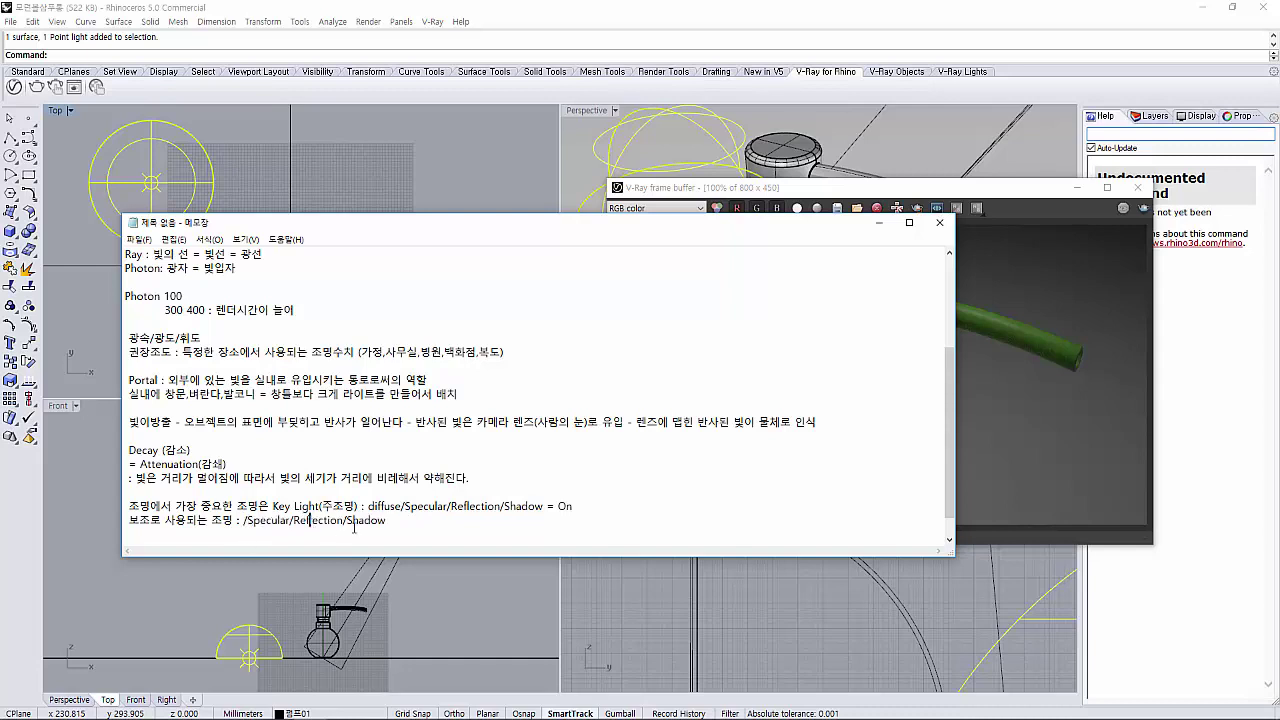
{"action": "left_click", "coordinate": [413, 524]}
{"action": "type", "text": "="}
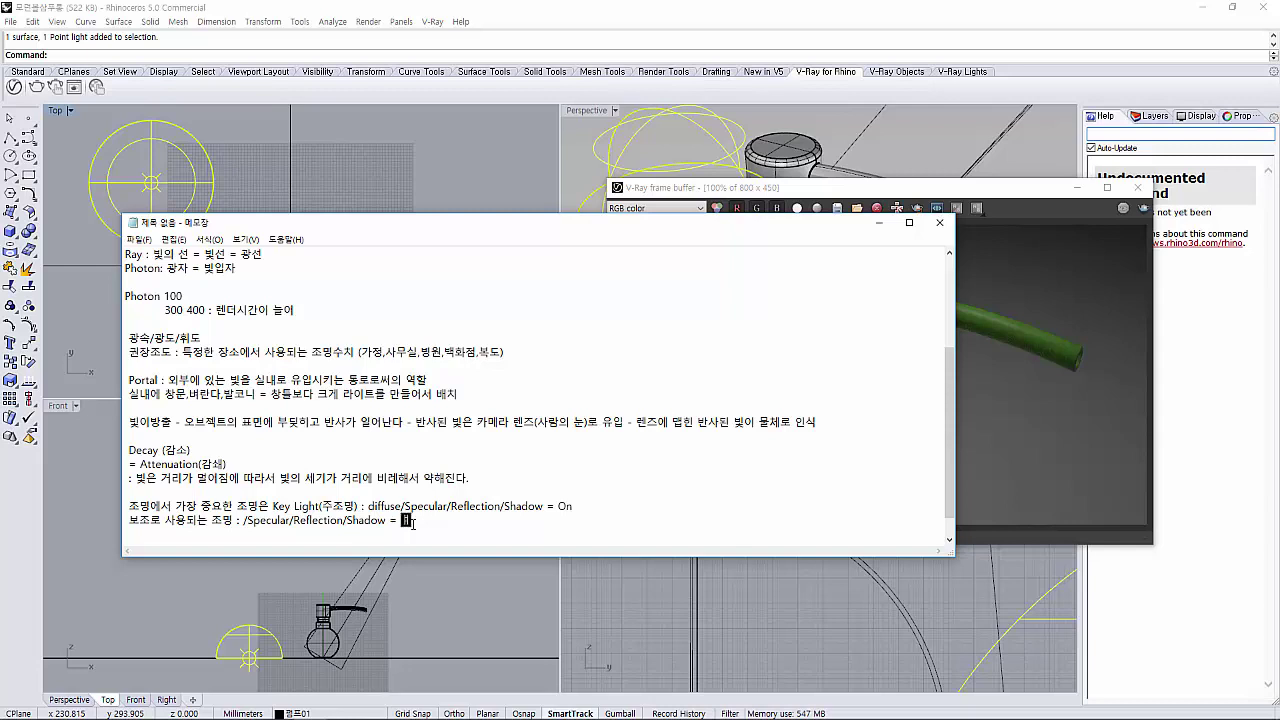
{"action": "type", "text": "O"}
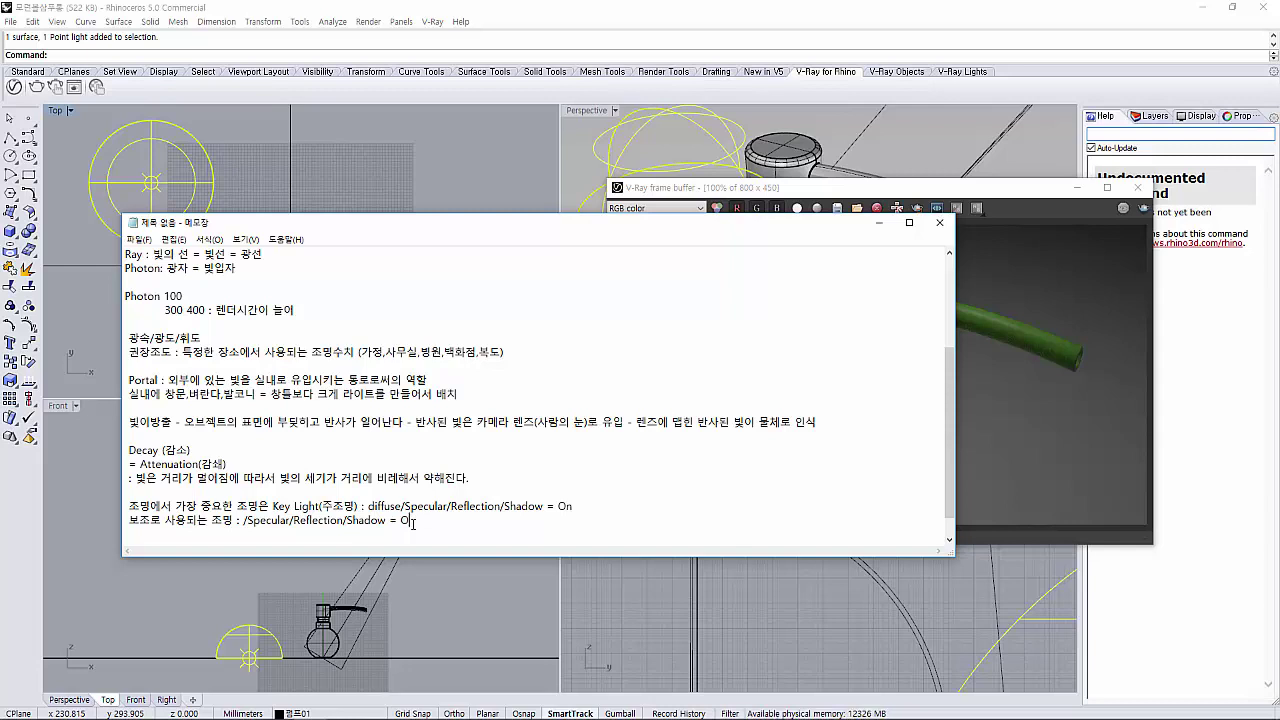
{"action": "type", "text": "n or Off"}
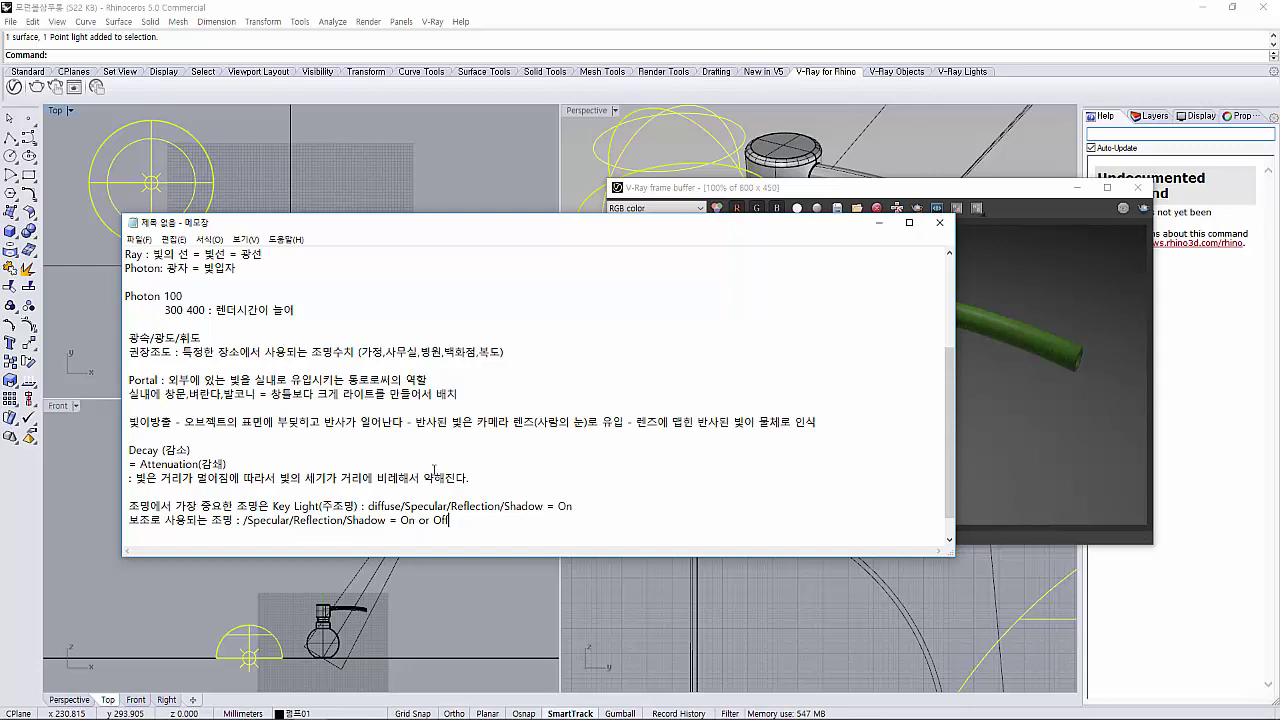
{"action": "left_click_drag", "start_coordinate": [277, 524], "coordinate": [240, 523]}
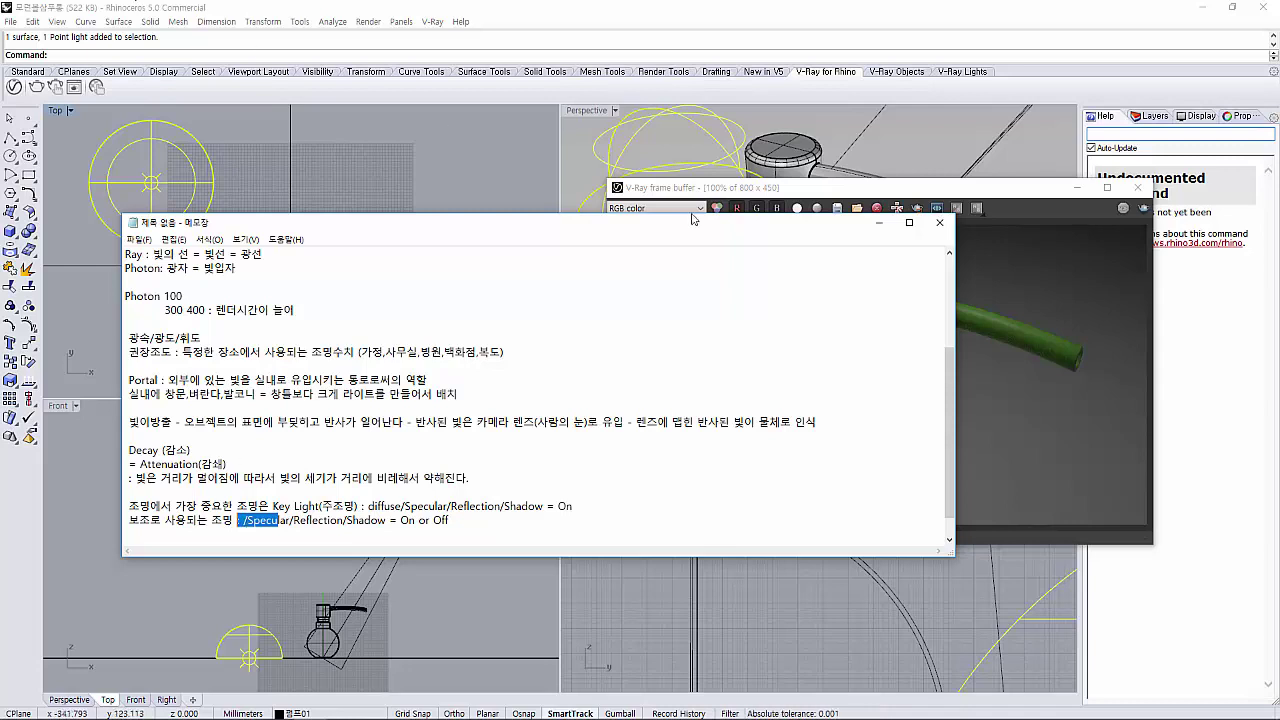
Minimize Notepad, pick the spot light among overlapping objects in Top view, and show its V-Ray settings
{"action": "left_click", "coordinate": [879, 222]}
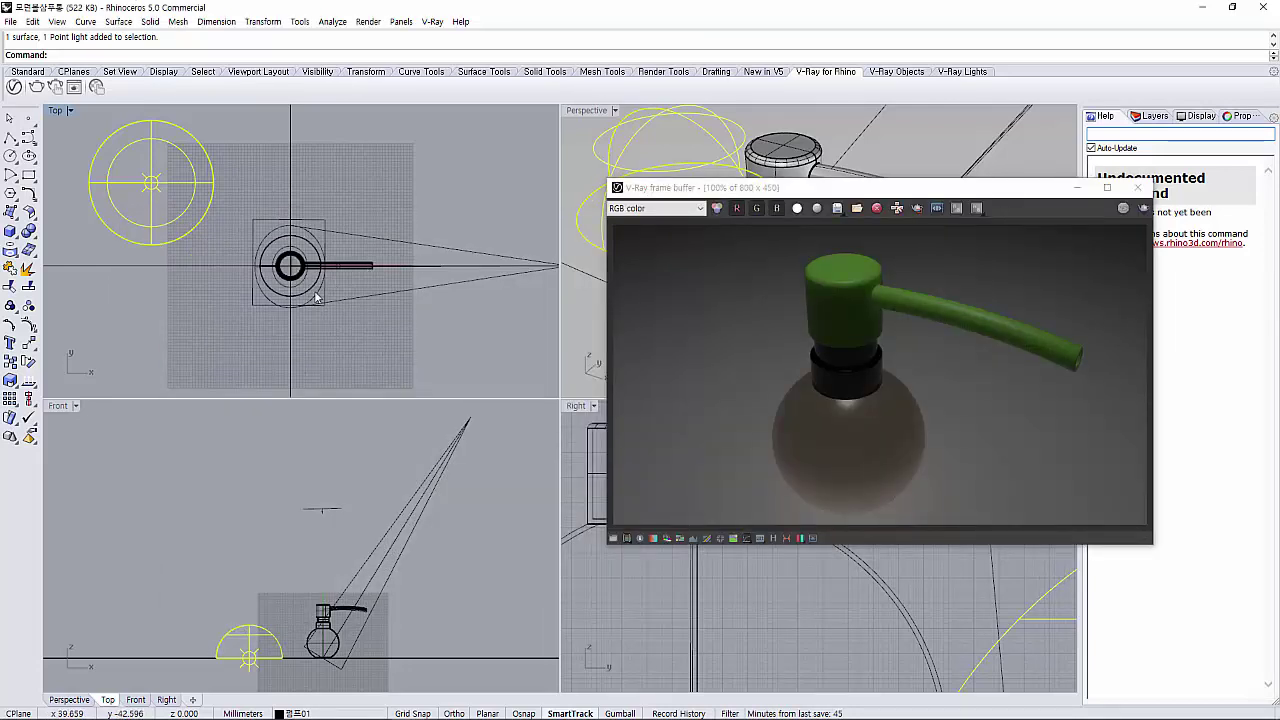
{"action": "left_click", "coordinate": [322, 295]}
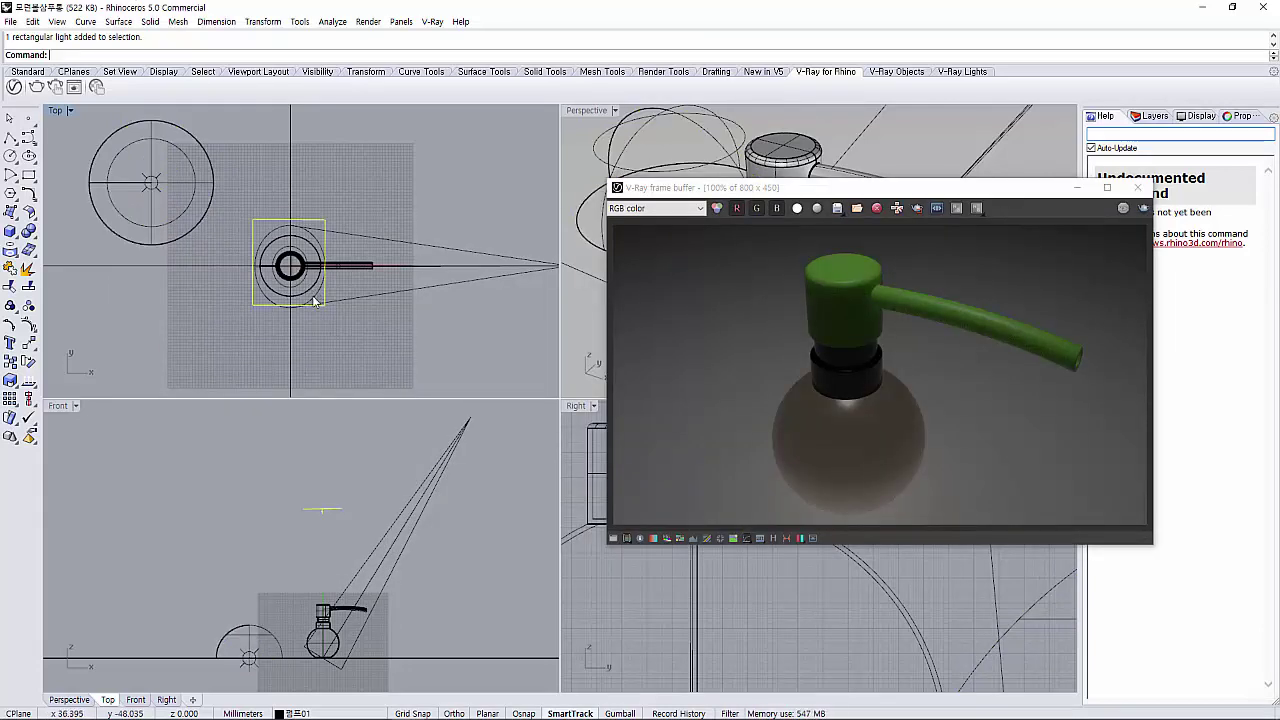
{"action": "left_click", "coordinate": [533, 267]}
{"action": "left_click", "coordinate": [560, 297]}
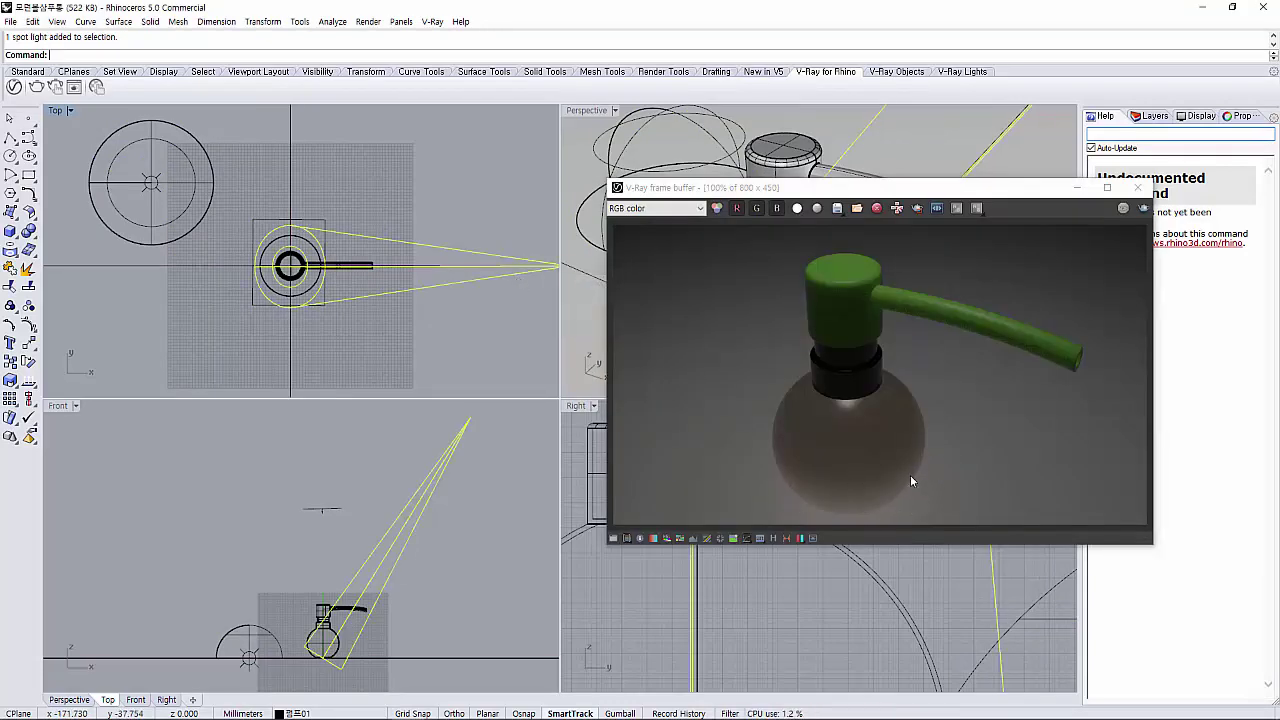
{"action": "left_click", "coordinate": [14, 87]}
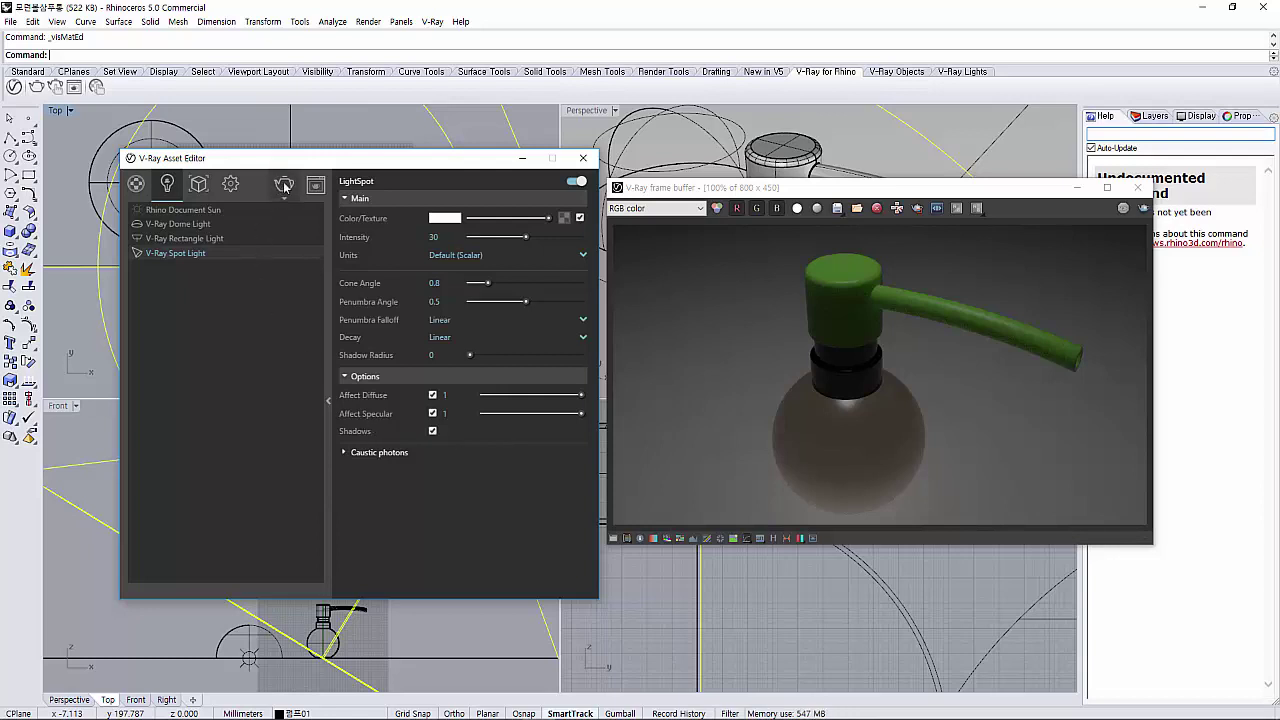
Test-render the Perspective view, then uncheck the spot light's Shadows and select the Dome Light
{"action": "left_click", "coordinate": [595, 118]}
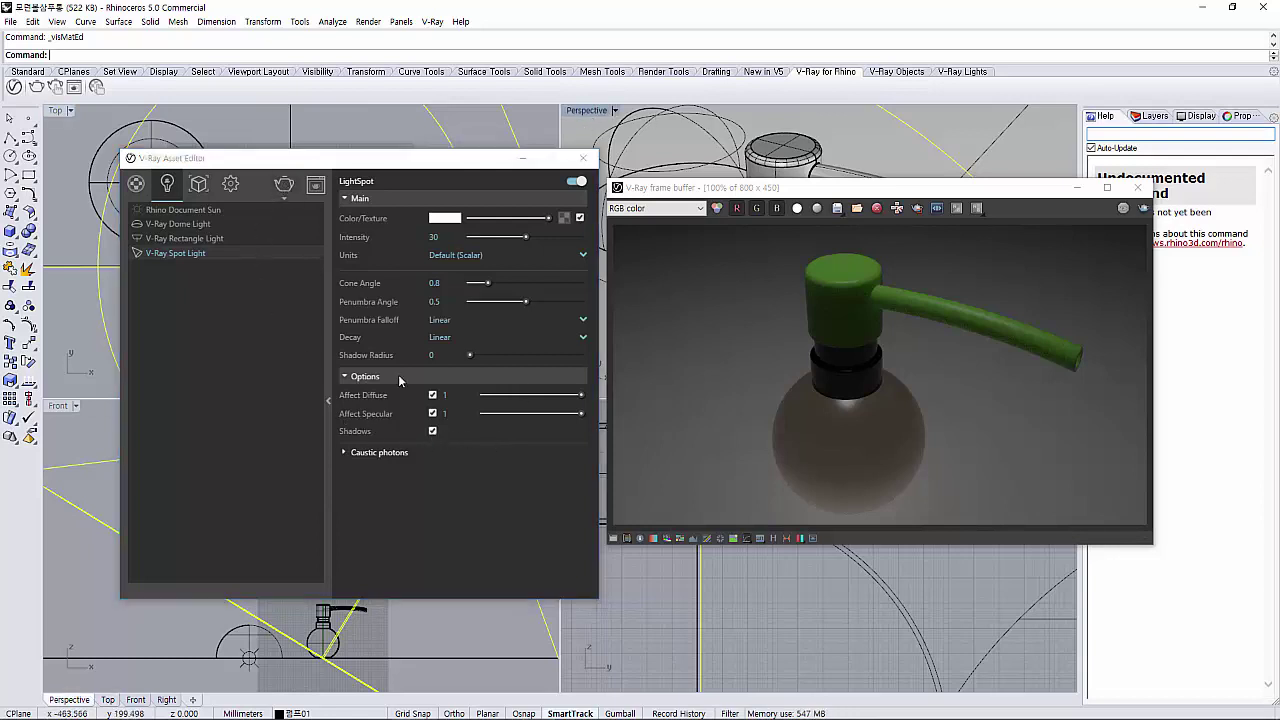
{"action": "left_click", "coordinate": [284, 184]}
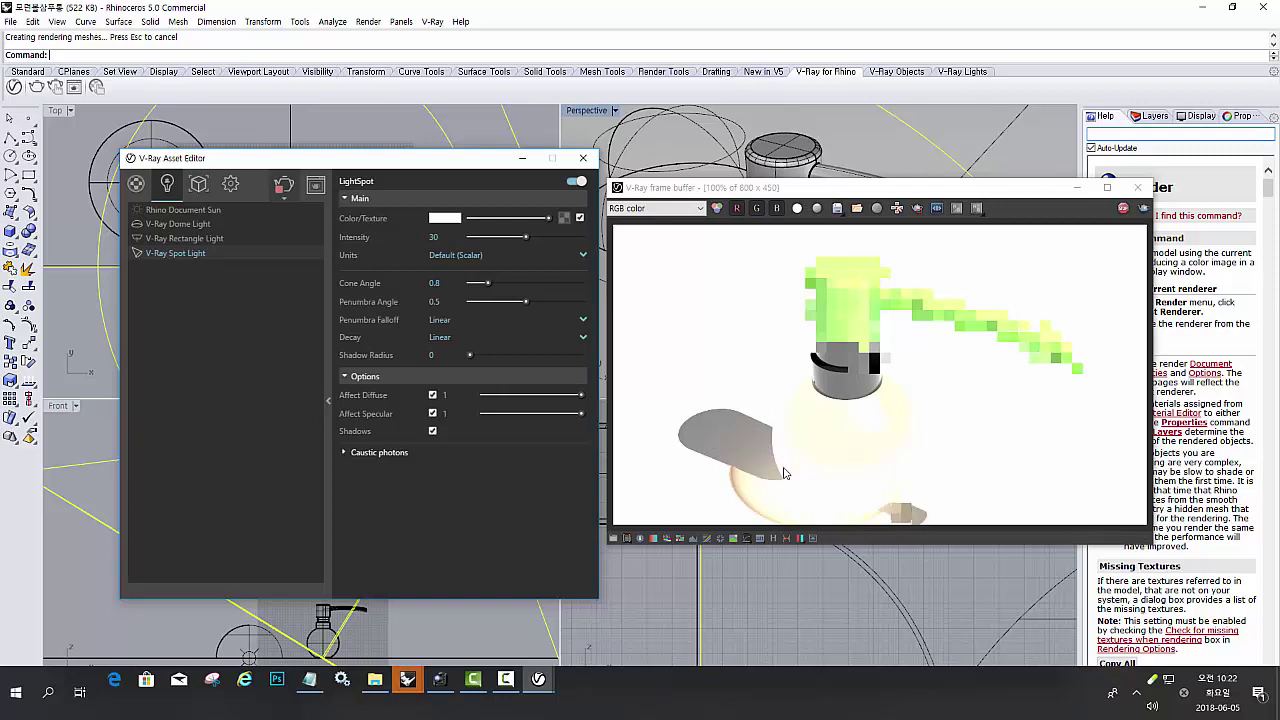
{"action": "left_click", "coordinate": [1123, 207]}
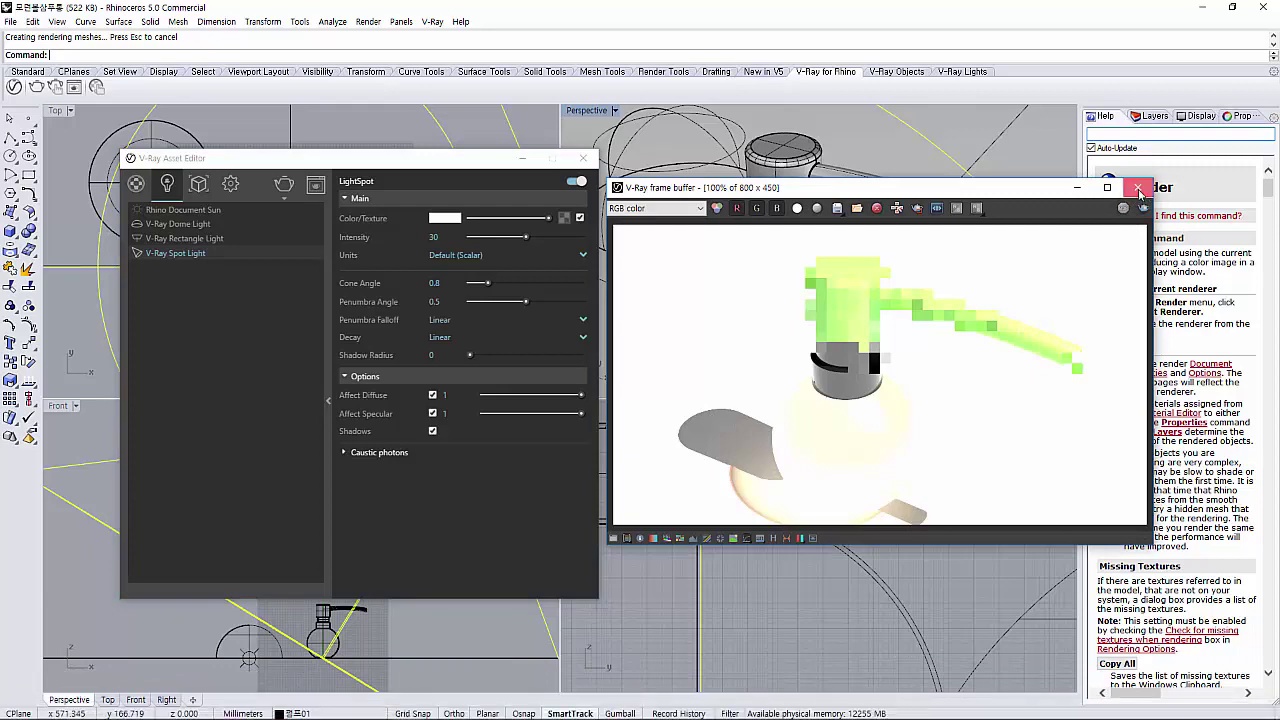
{"action": "left_click", "coordinate": [1138, 189]}
{"action": "left_click", "coordinate": [433, 431]}
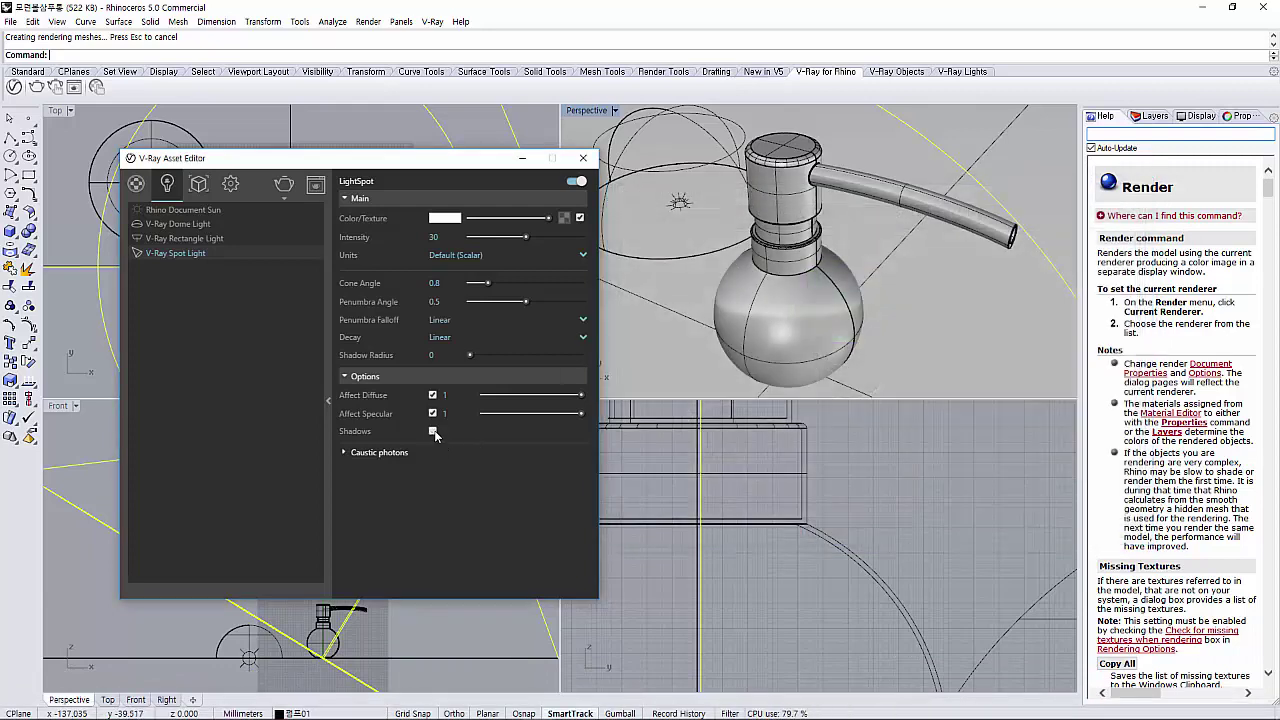
{"action": "left_click", "coordinate": [215, 224]}
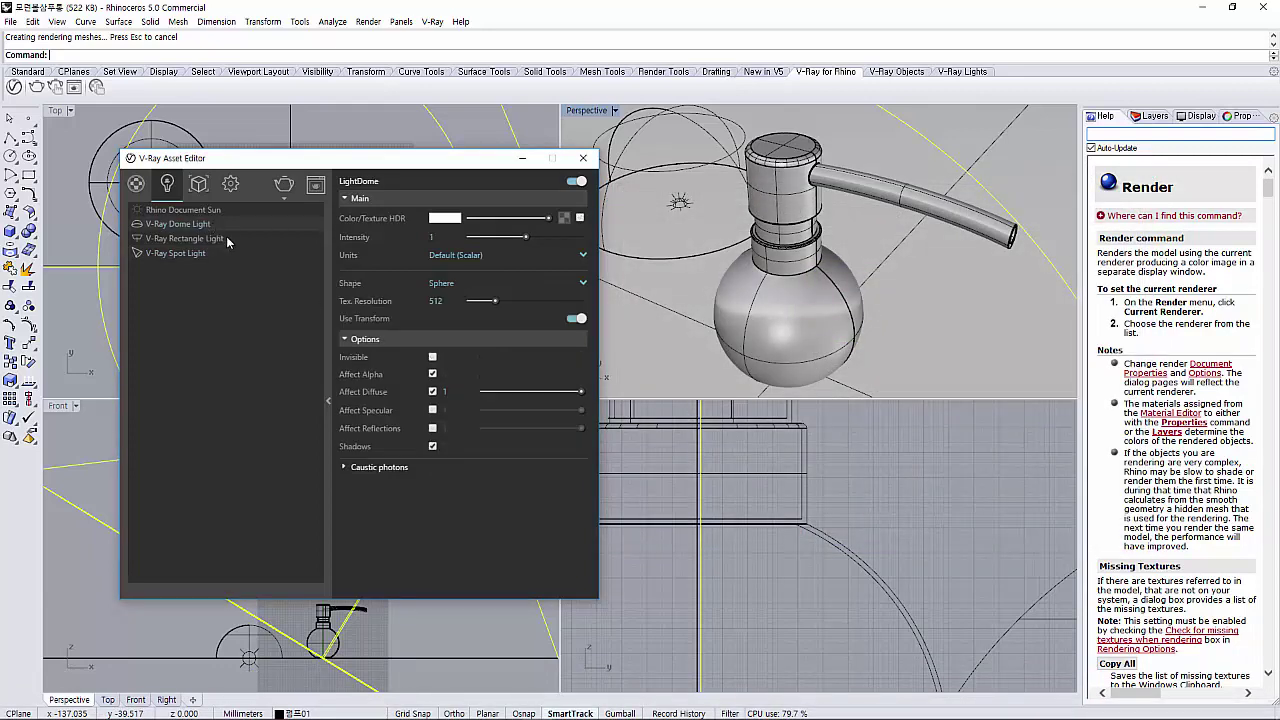
Uncheck the dome light's Shadows and test-render again, then expand and collapse Caustic photons
{"action": "left_click", "coordinate": [433, 446]}
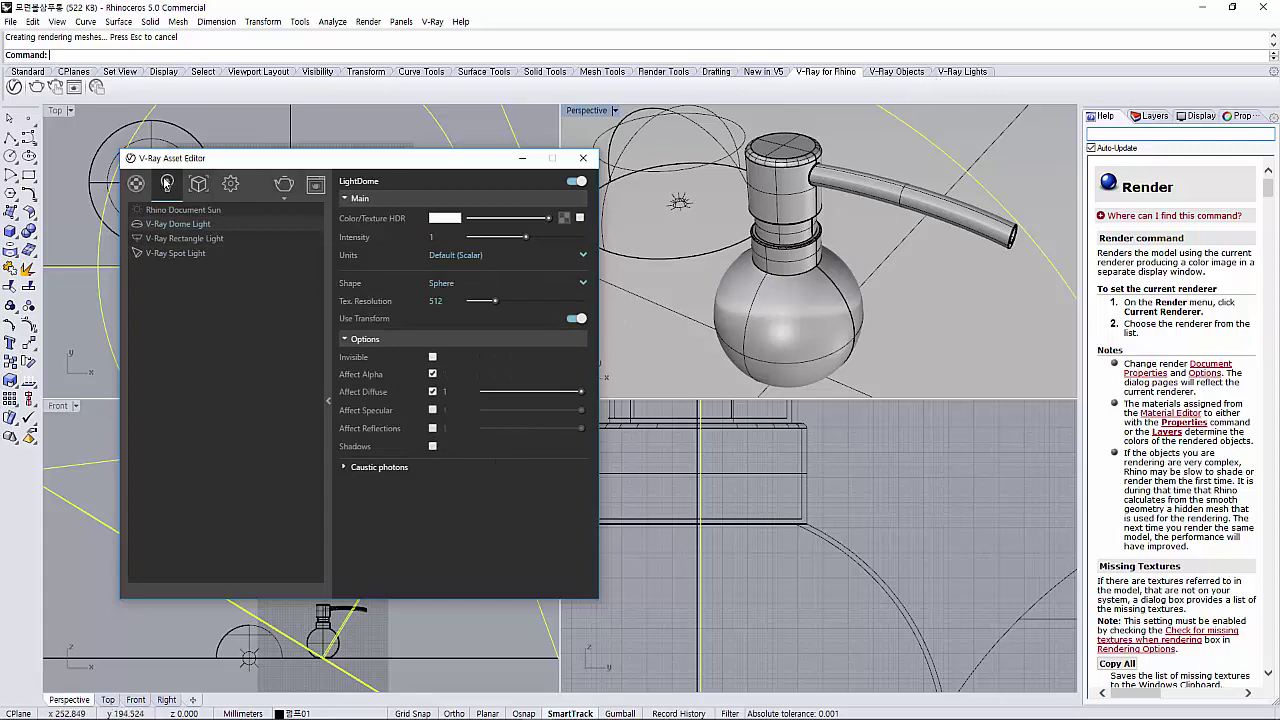
{"action": "left_click", "coordinate": [284, 184]}
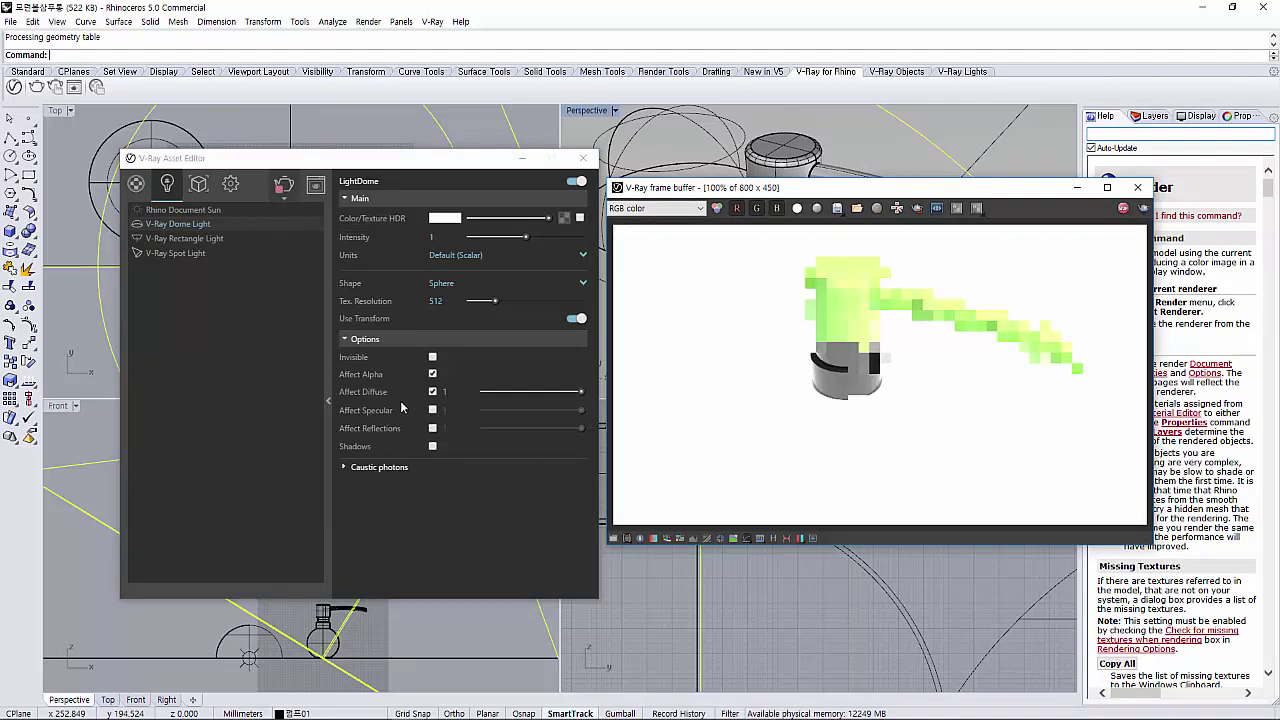
{"action": "left_click", "coordinate": [1123, 208]}
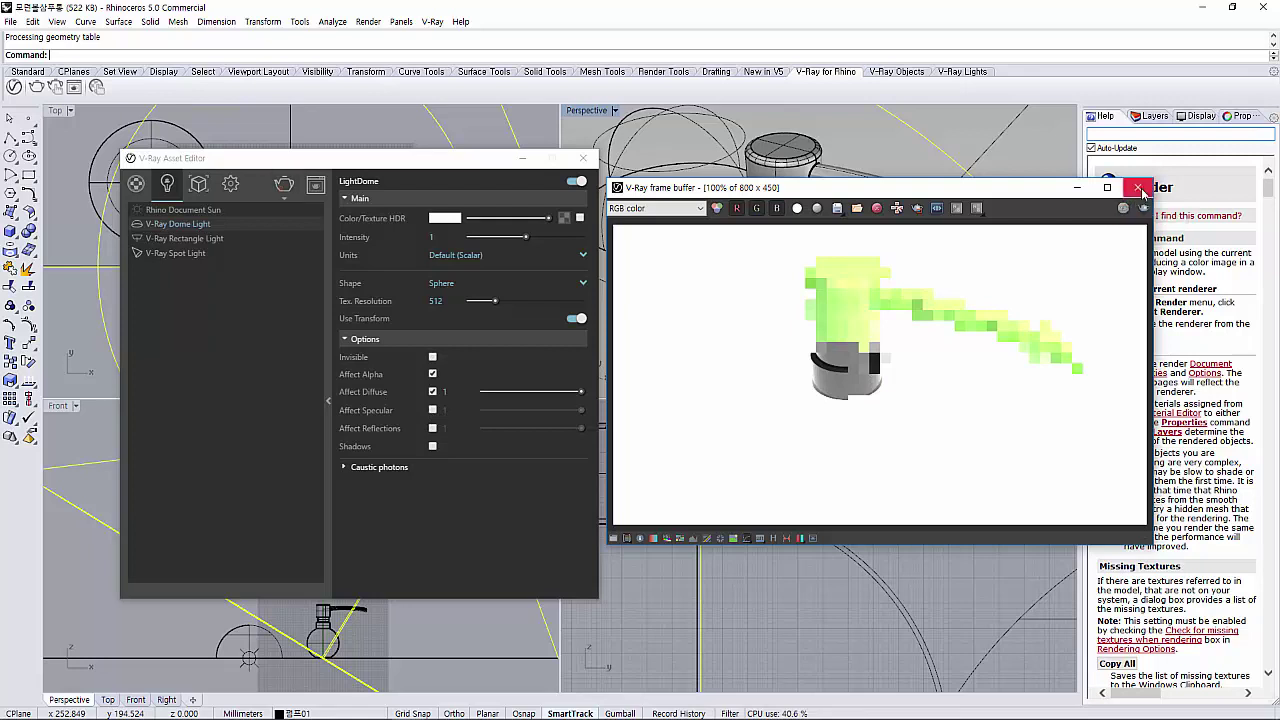
{"action": "left_click", "coordinate": [1139, 188]}
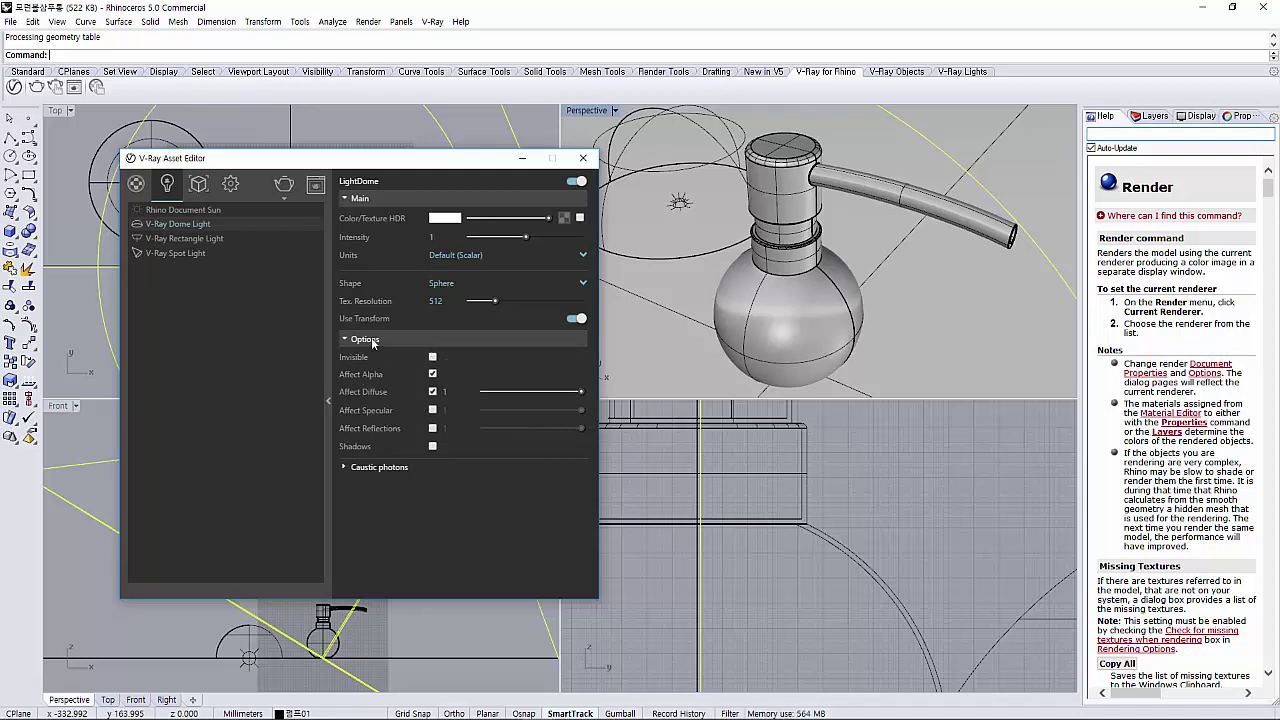
{"action": "left_click", "coordinate": [378, 474]}
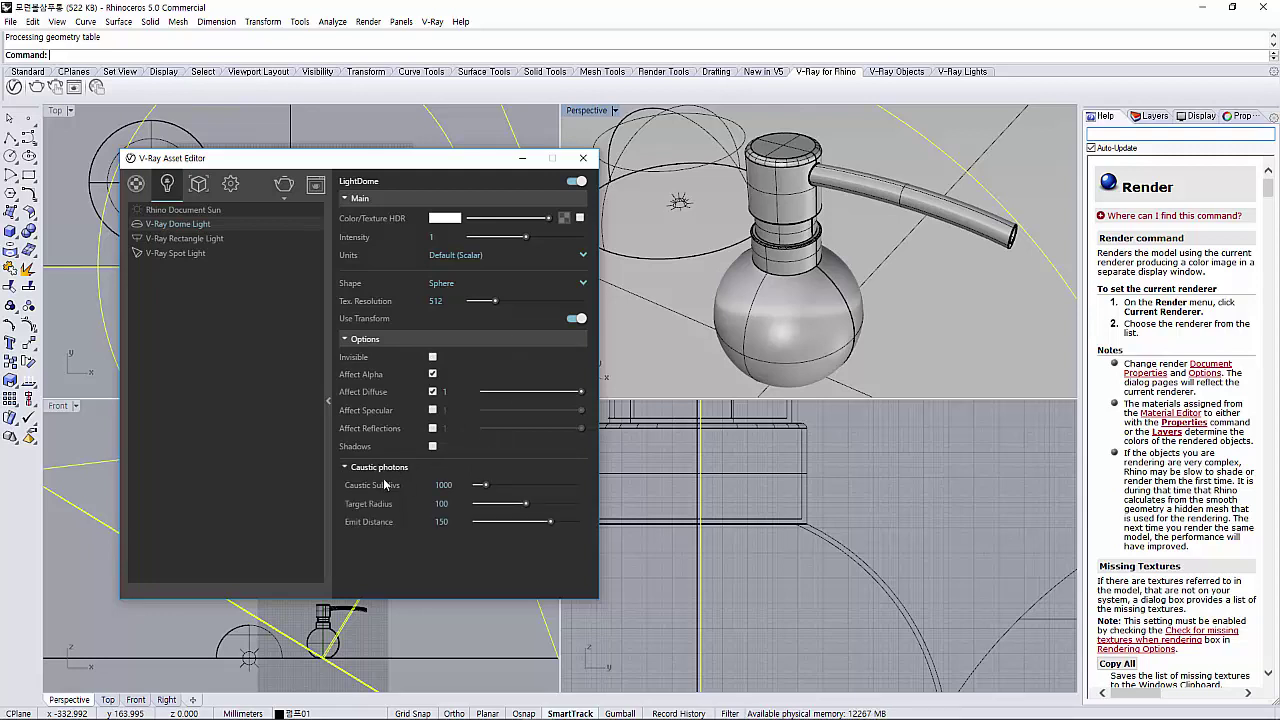
{"action": "left_click", "coordinate": [351, 471]}
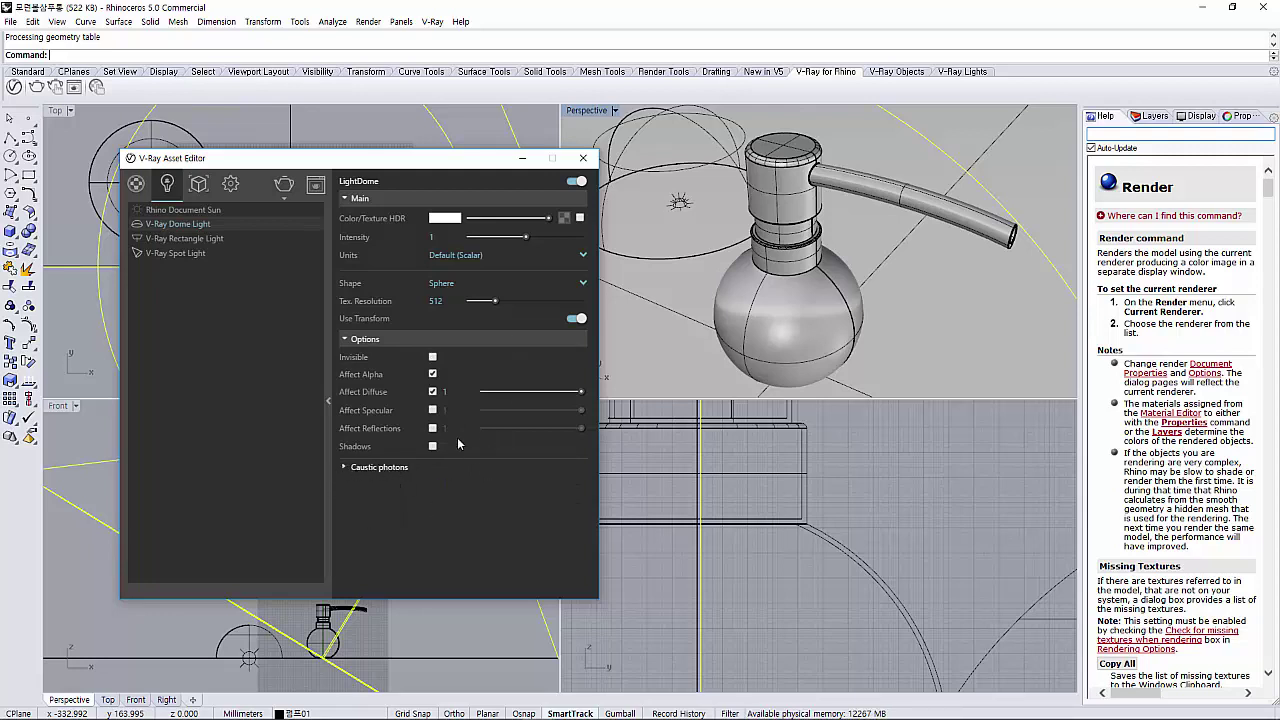